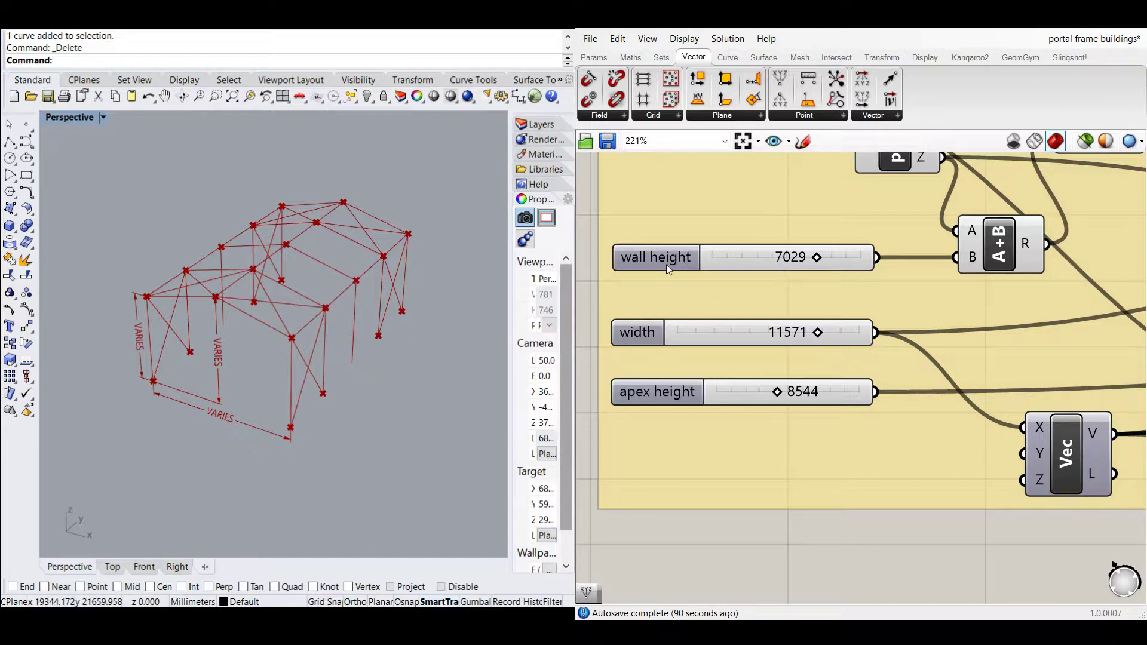
# - Adjust the finished frame's sliders: wall height to about 7636, width to about 12950, and a larger apex height
pyautogui.moveTo(817, 258)
pyautogui.mouseDown()
pyautogui.moveTo(782, 261)
pyautogui.moveTo(823, 258)
pyautogui.mouseUp()
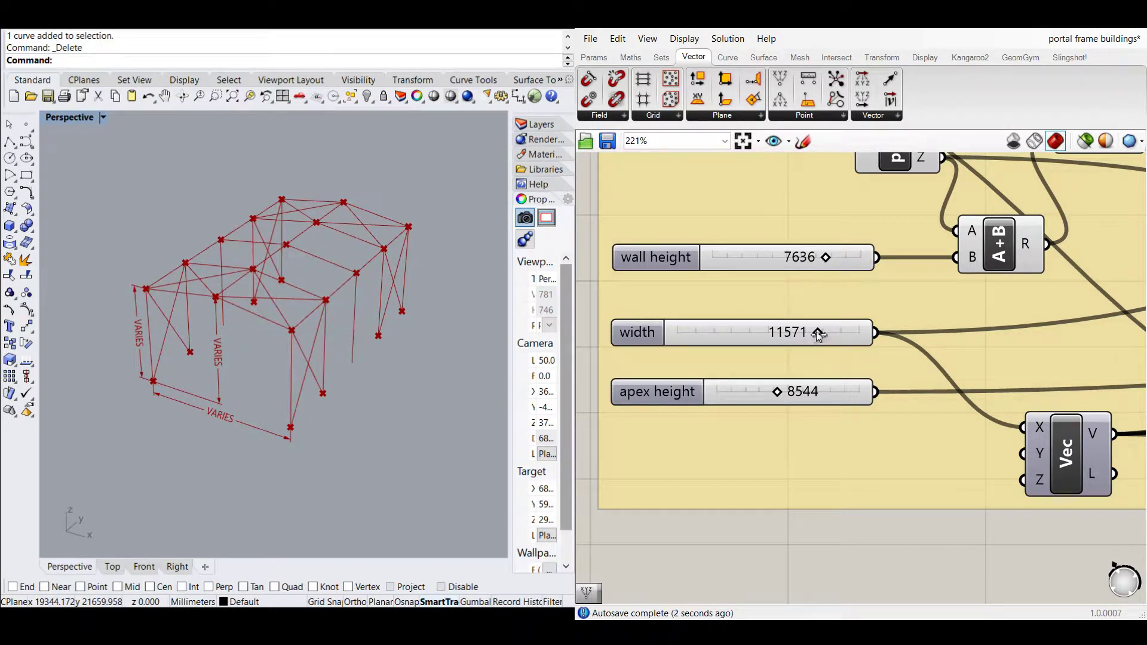
pyautogui.moveTo(815, 333)
pyautogui.mouseDown()
pyautogui.moveTo(783, 334)
pyautogui.moveTo(835, 335)
pyautogui.mouseUp()
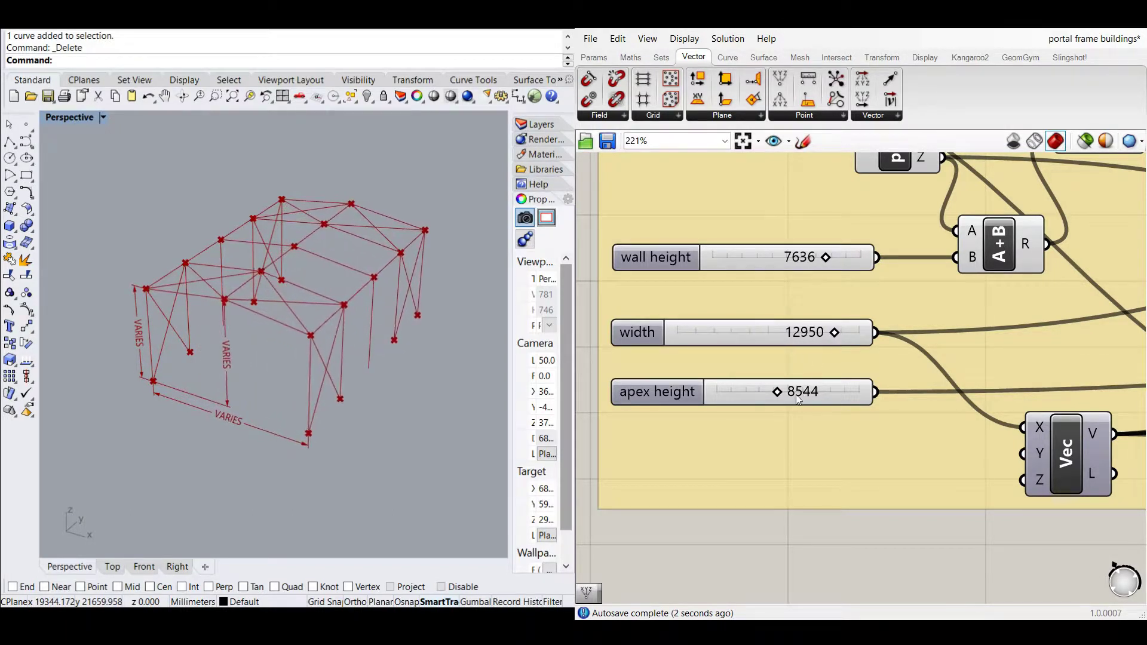
pyautogui.moveTo(783, 395); pyautogui.dragTo(815, 389)
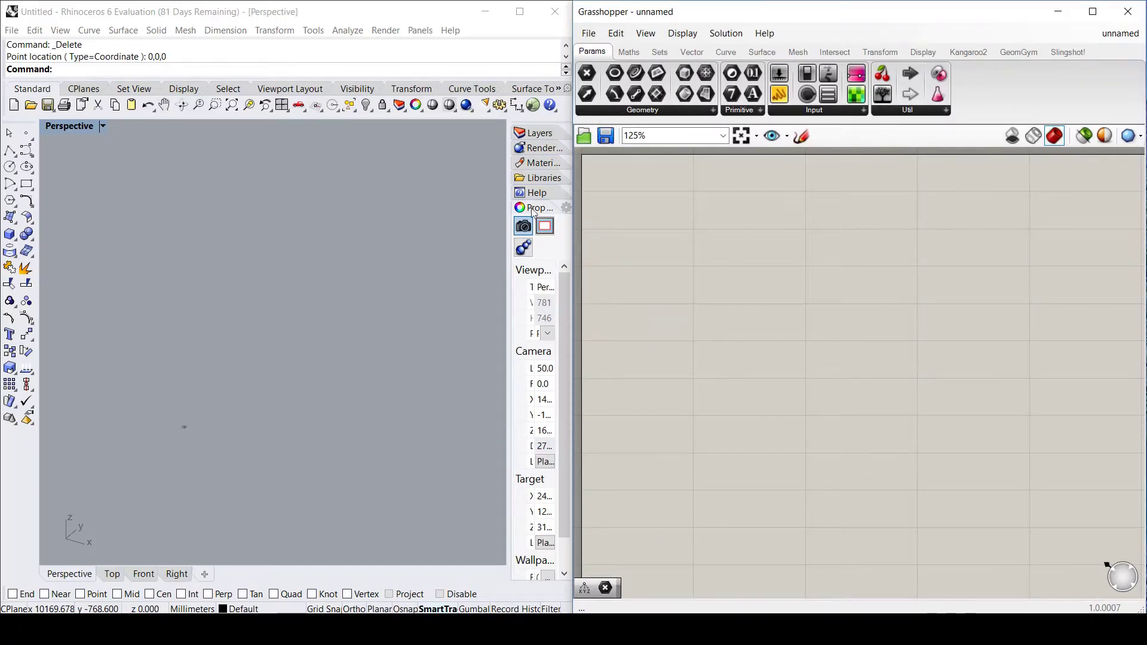
# - Add a Point parameter to the empty Grasshopper canvas
pyautogui.click(382, 11)
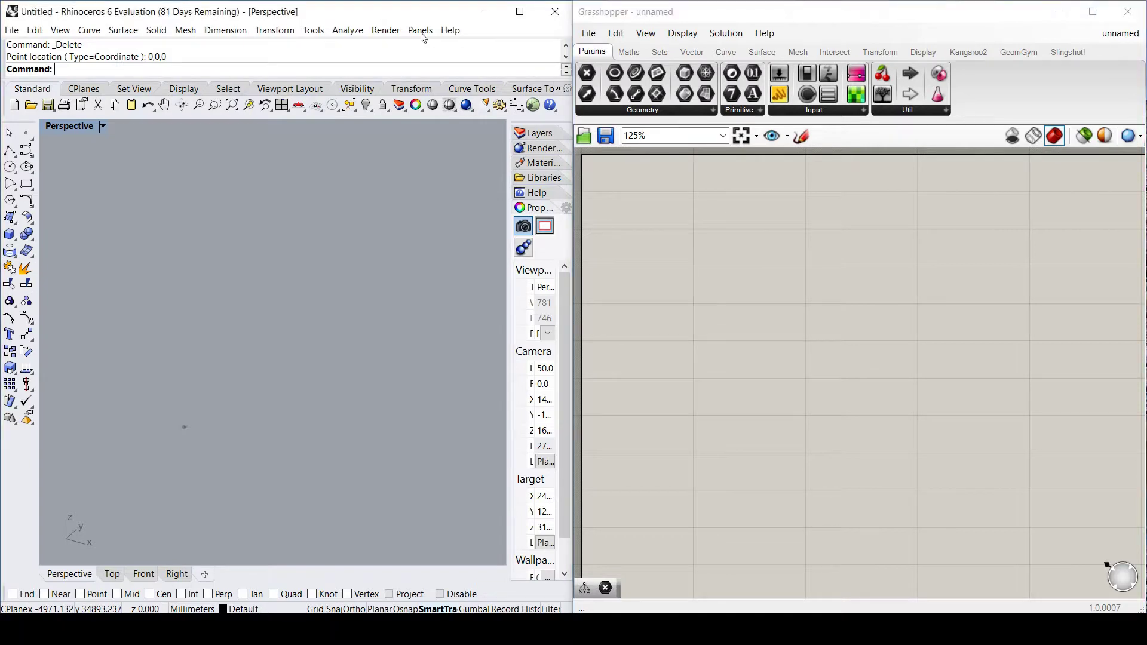
pyautogui.click(694, 17)
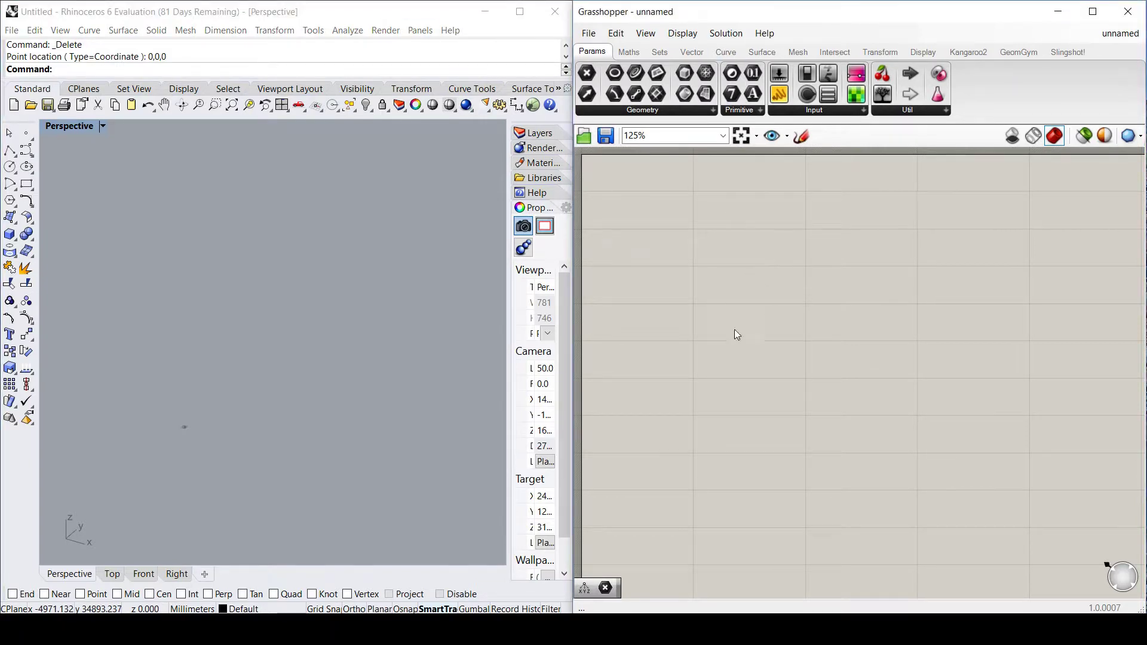
pyautogui.doubleClick(684, 326)
pyautogui.write('o')
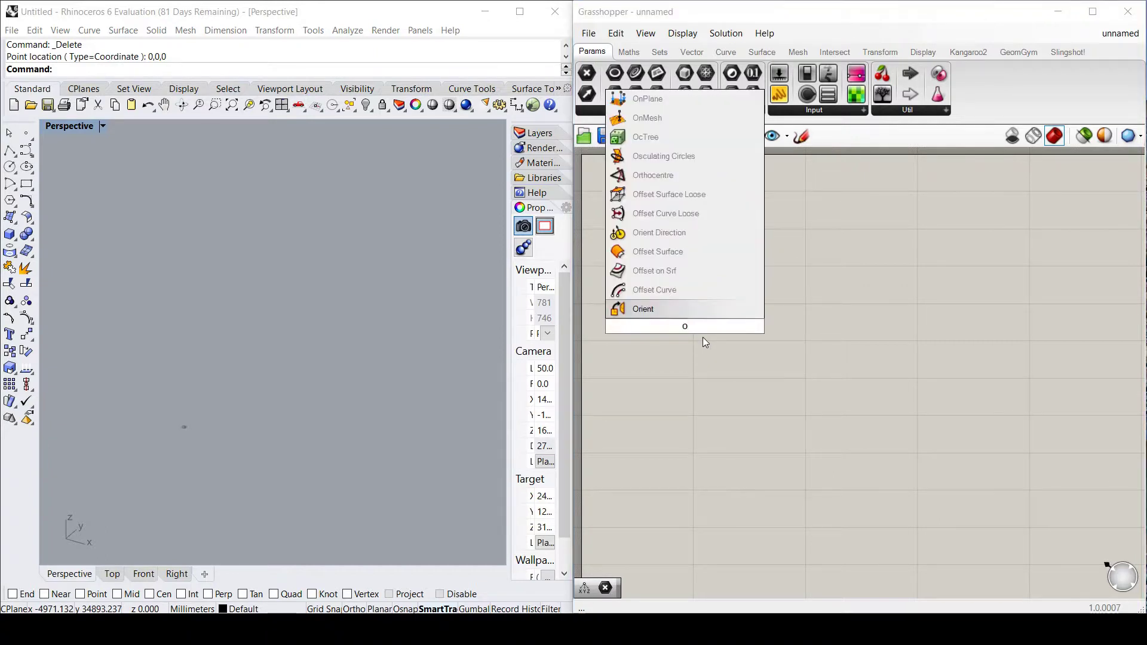
pyautogui.press('BackSpace')
pyautogui.write('point')
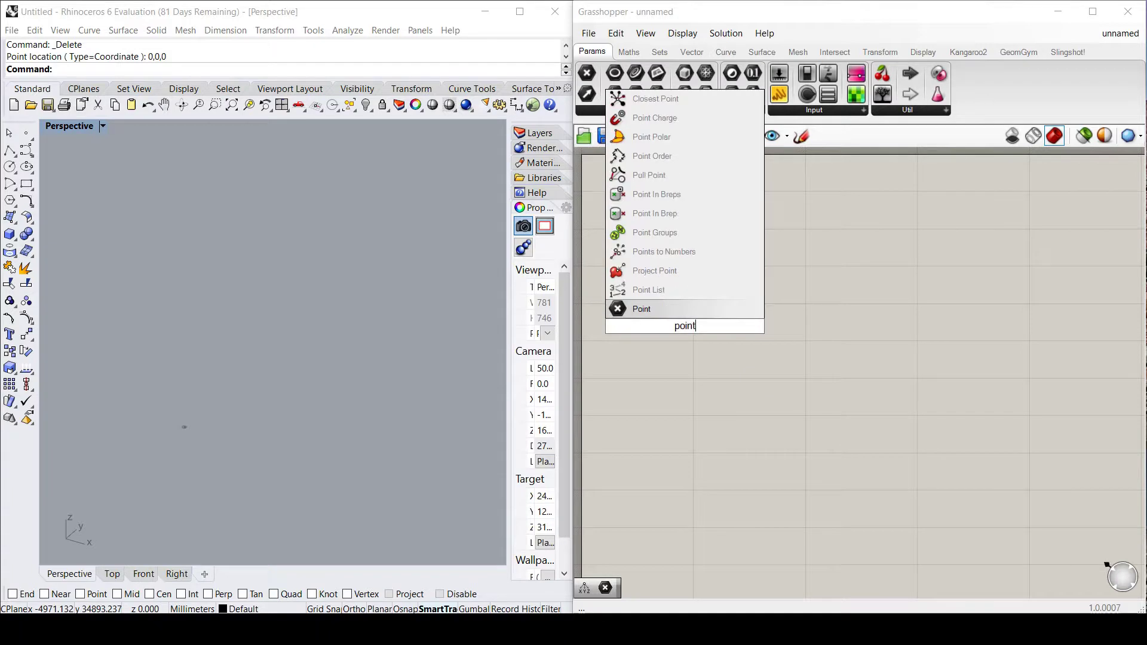
pyautogui.press('Return')
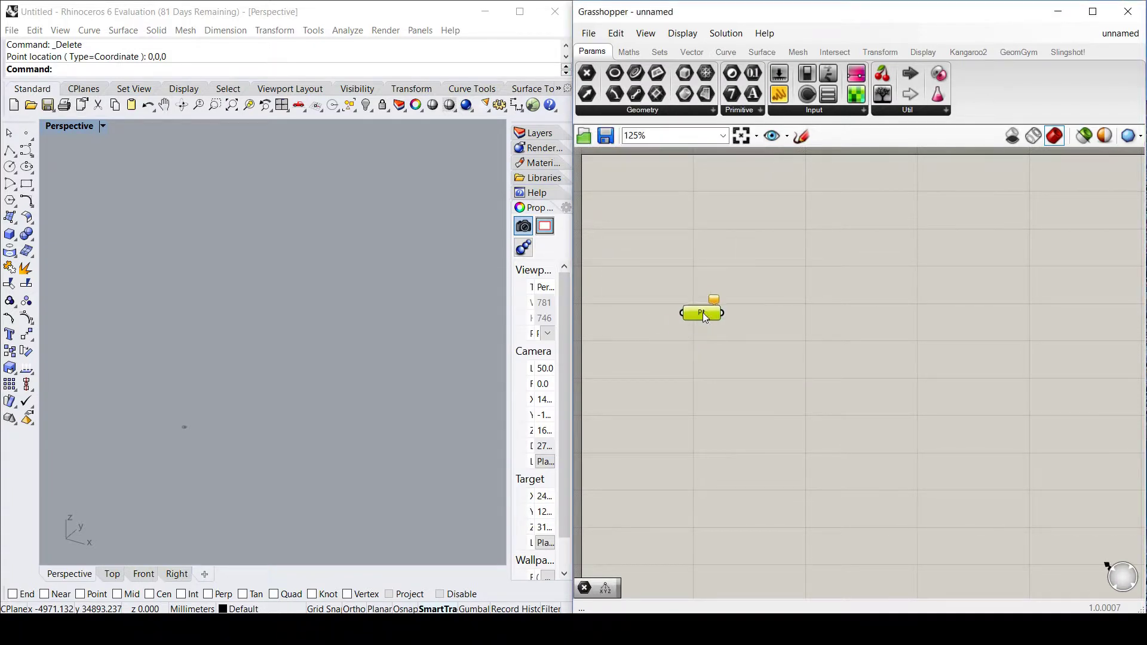
# - Set the Pt parameter to one point at coordinates 0,0,0
pyautogui.rightClick(703, 313)
pyautogui.click(681, 275)
pyautogui.moveTo(708, 318); pyautogui.dragTo(703, 330)
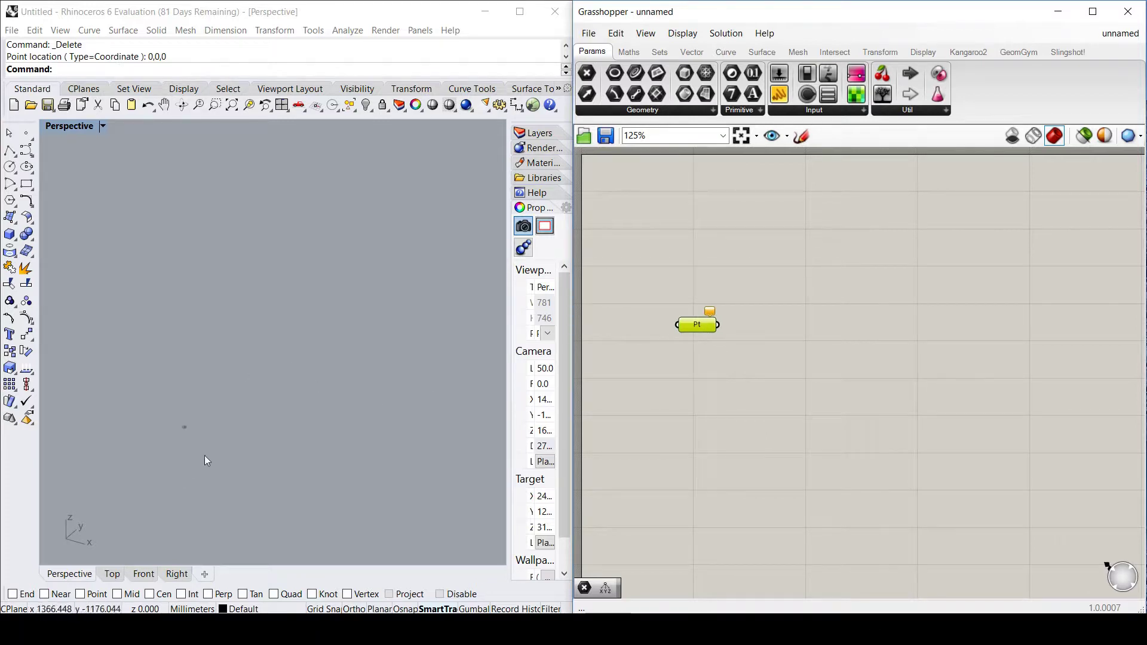
pyautogui.rightClick(695, 332)
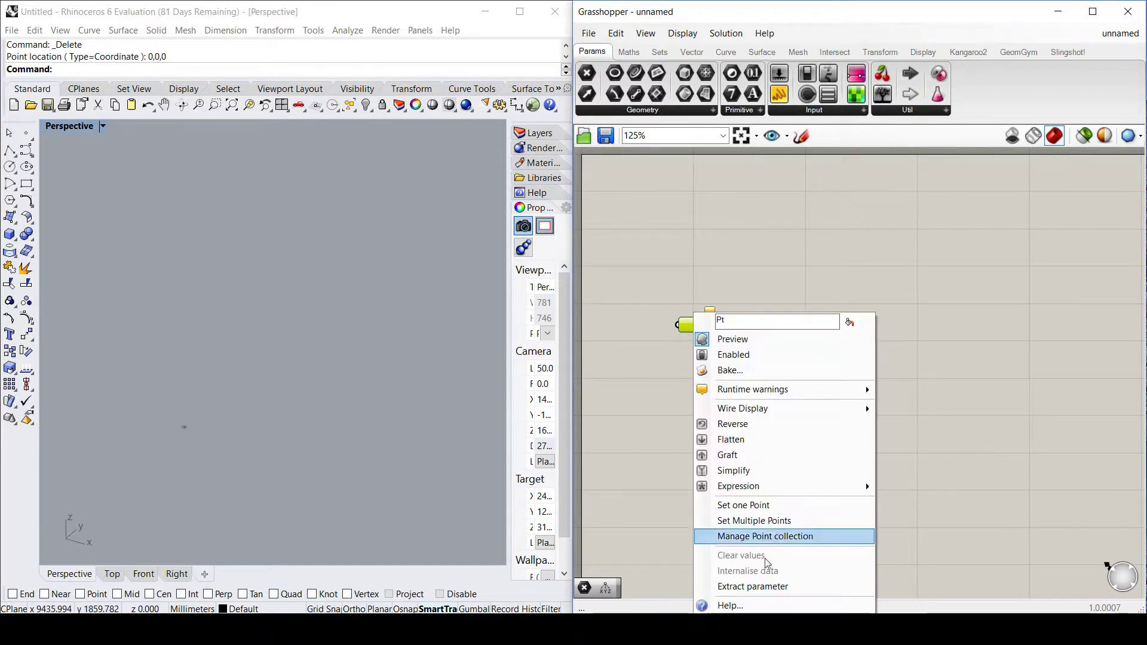
pyautogui.click(750, 509)
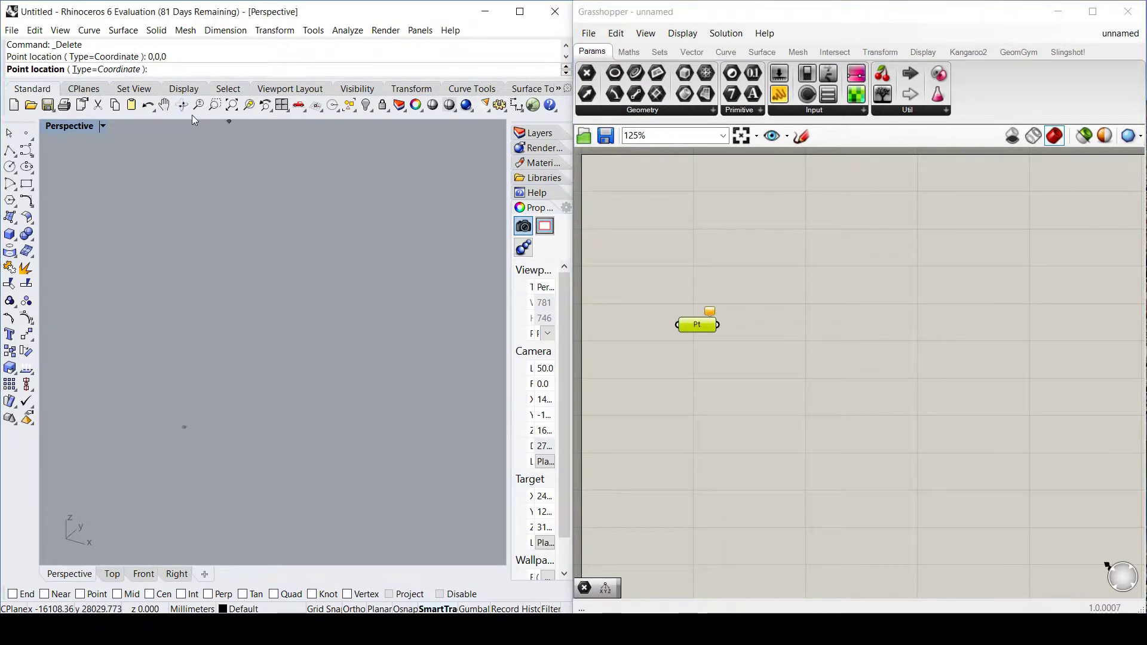
pyautogui.write('0,0,0')
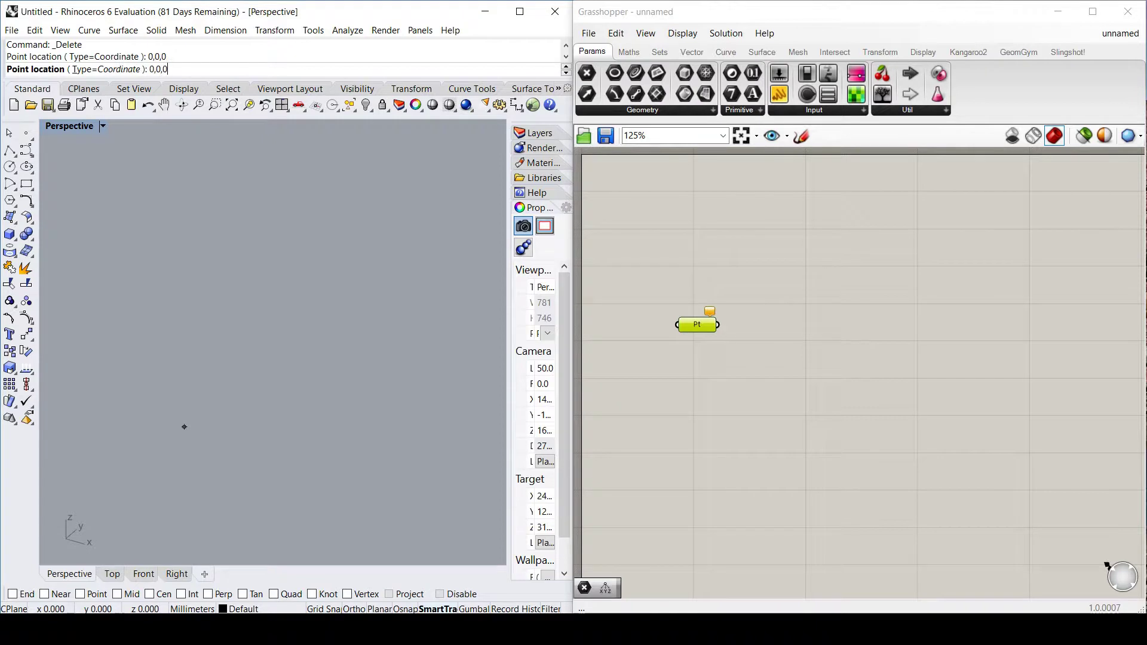
pyautogui.press('Return')
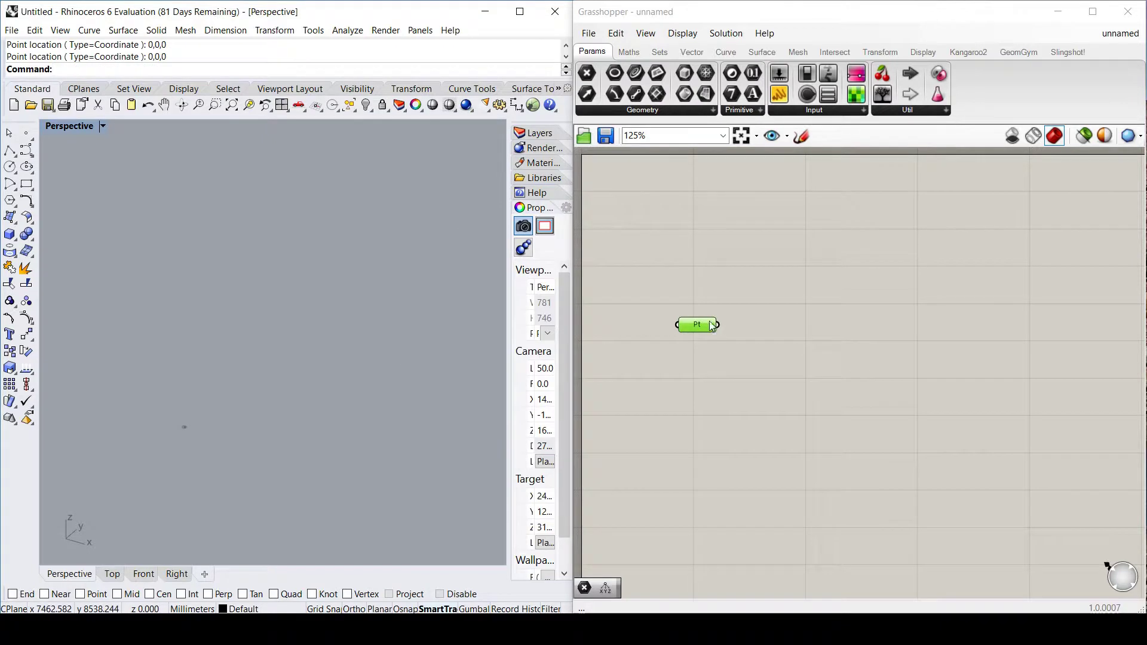
# - Select the origin point in the Perspective viewport and reposition the Pt parameter slightly higher on the canvas
pyautogui.moveTo(712, 326); pyautogui.dragTo(709, 330)
pyautogui.moveTo(216, 385); pyautogui.dragTo(103, 440)
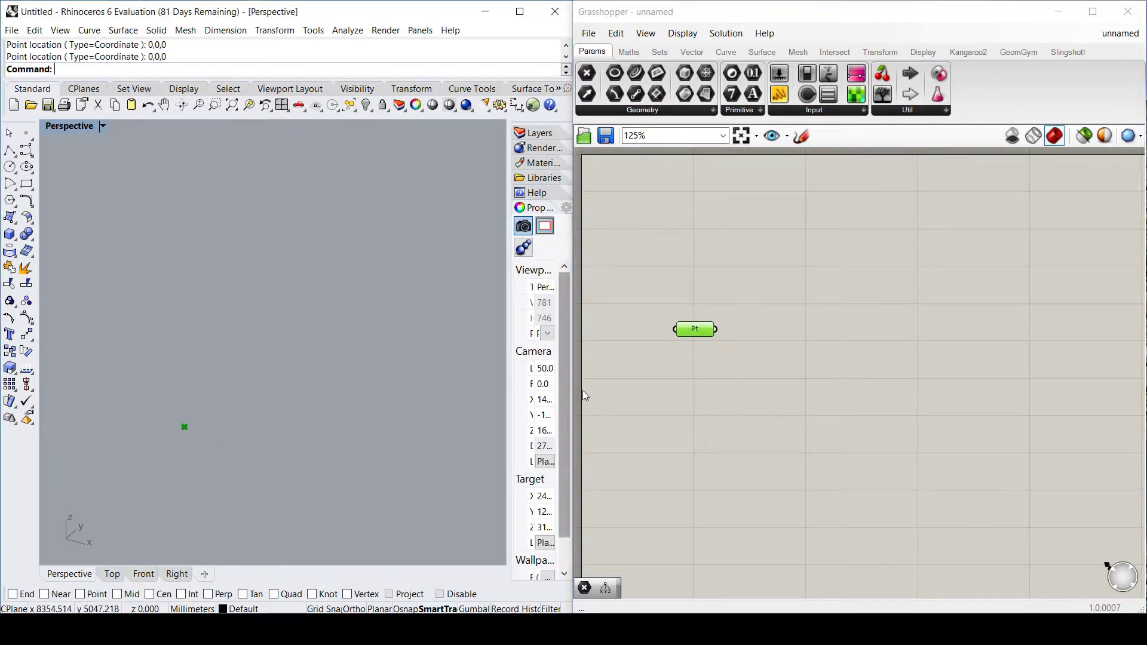
pyautogui.click(680, 363)
pyautogui.moveTo(691, 336); pyautogui.dragTo(690, 309)
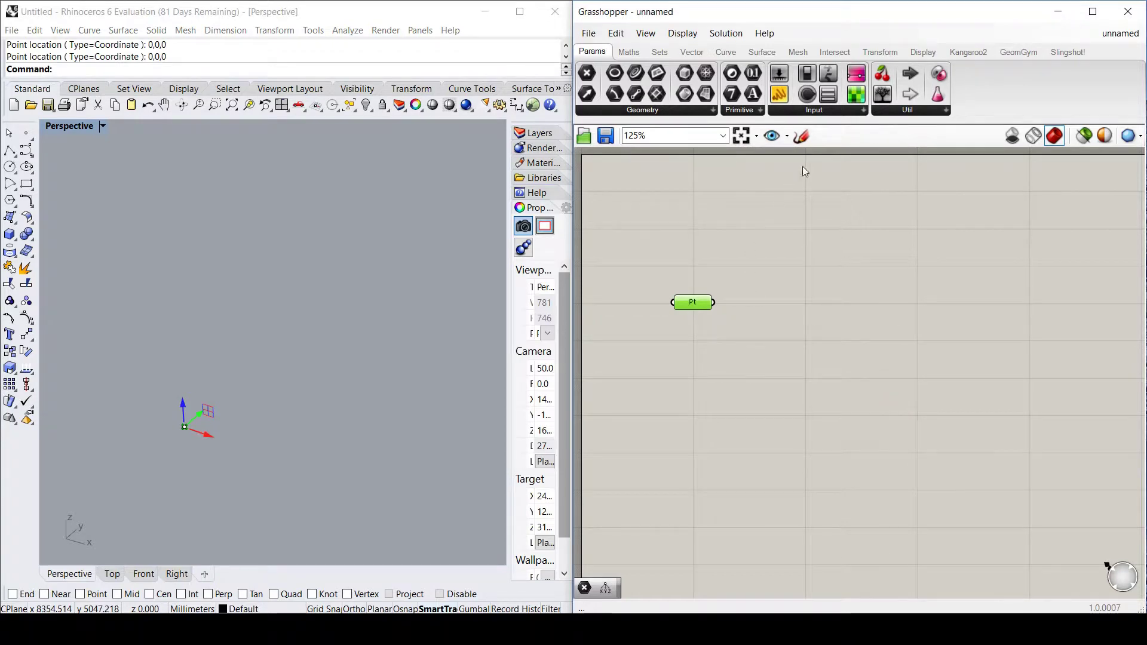
# - Add a Deconstruct point component beside the Pt parameter and connect Pt to its P input
pyautogui.click(725, 52)
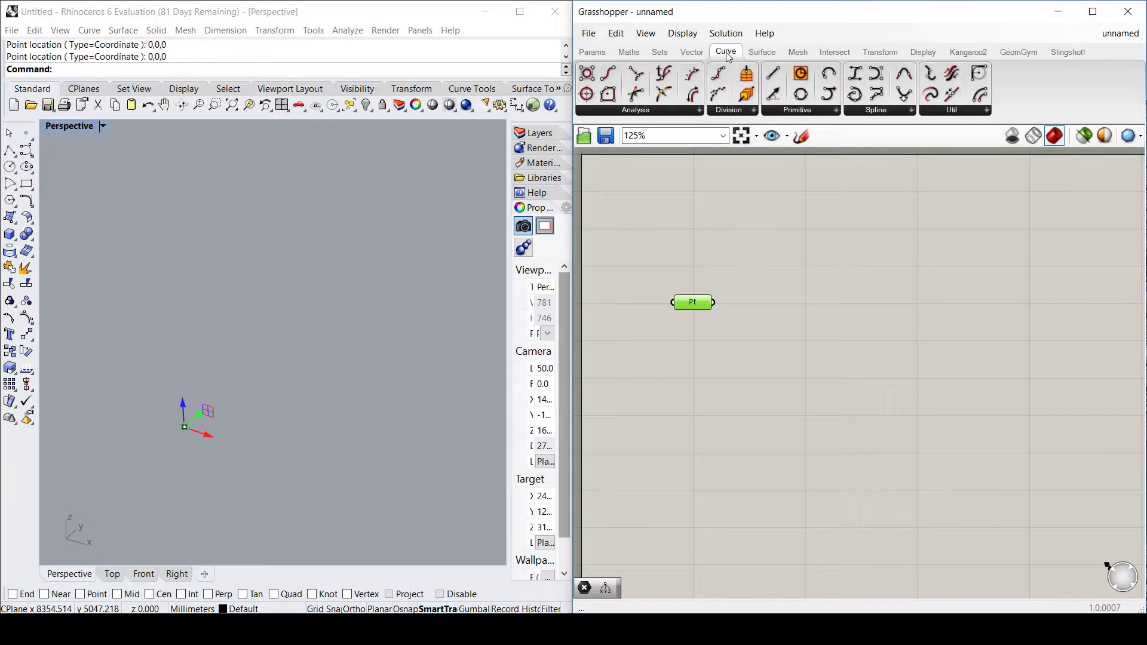
pyautogui.click(692, 52)
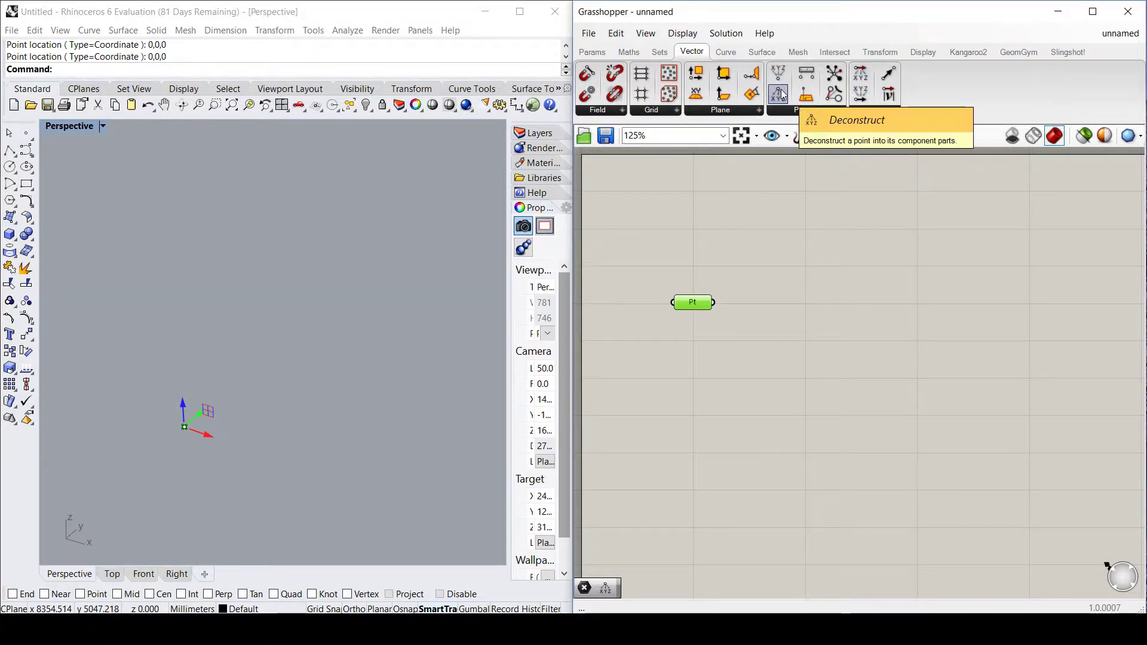
pyautogui.moveTo(782, 94); pyautogui.dragTo(851, 301)
pyautogui.moveTo(713, 302); pyautogui.dragTo(839, 317)
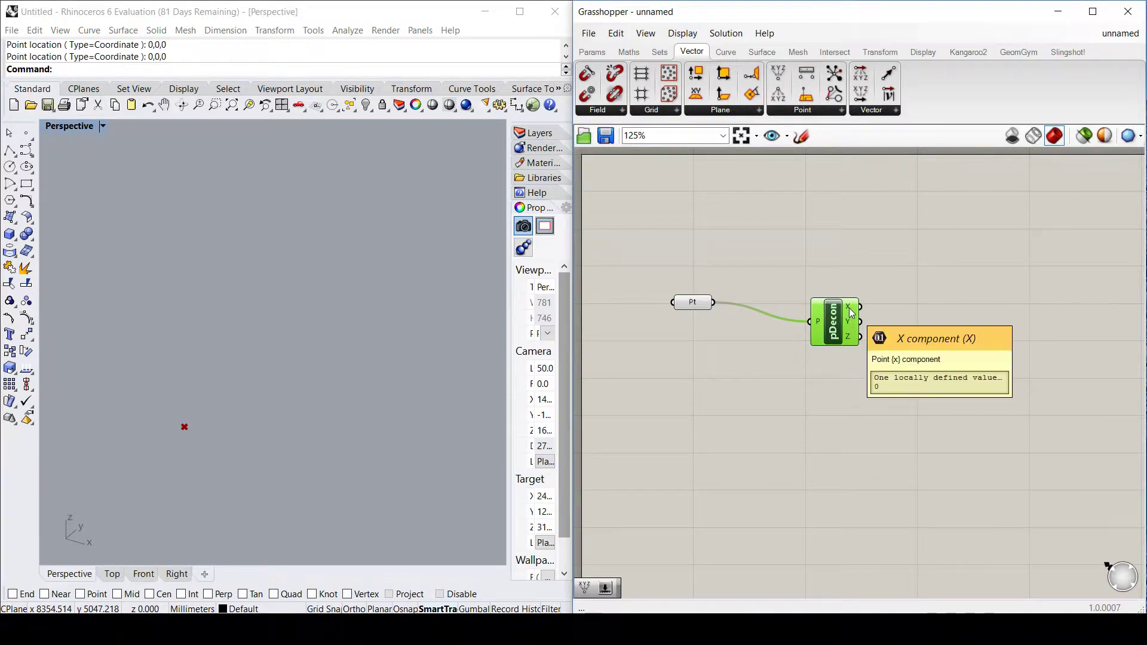
pyautogui.moveTo(846, 337)
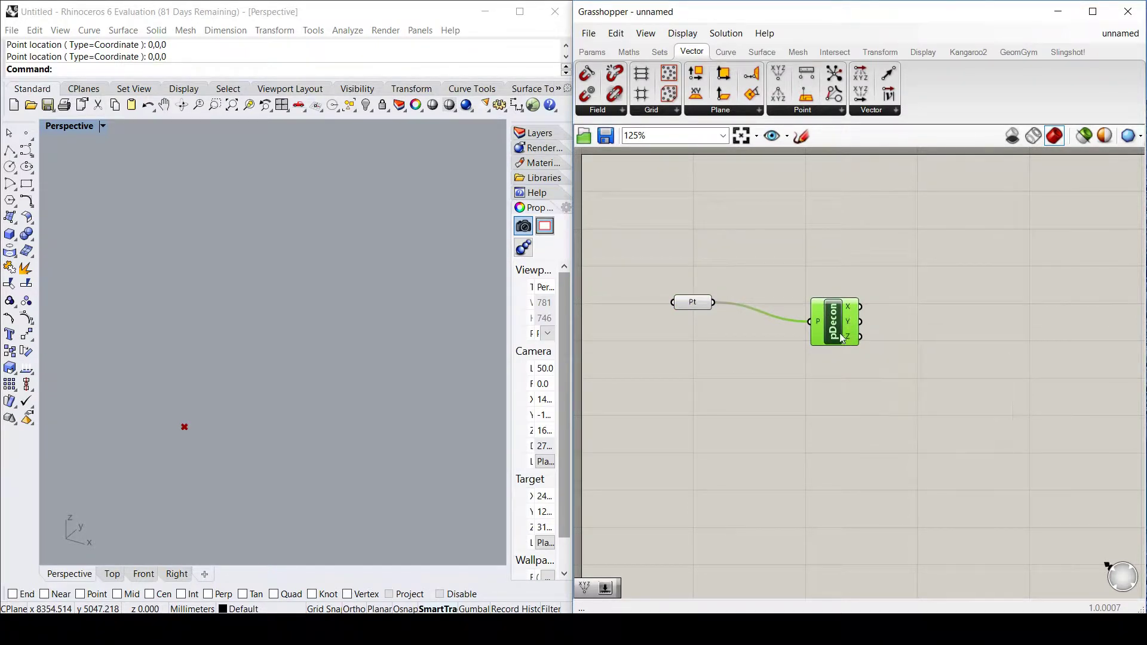
pyautogui.moveTo(834, 324); pyautogui.dragTo(839, 316)
pyautogui.click(795, 413)
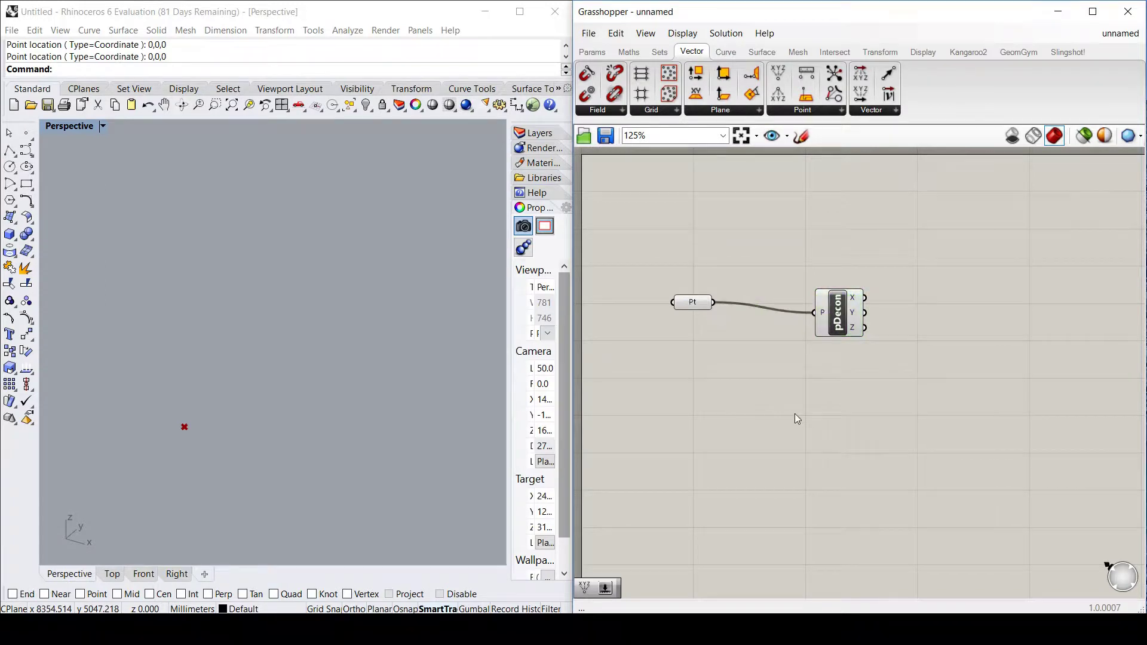
# - Add a Number Slider to the canvas below the Pt parameter
pyautogui.doubleClick(711, 391)
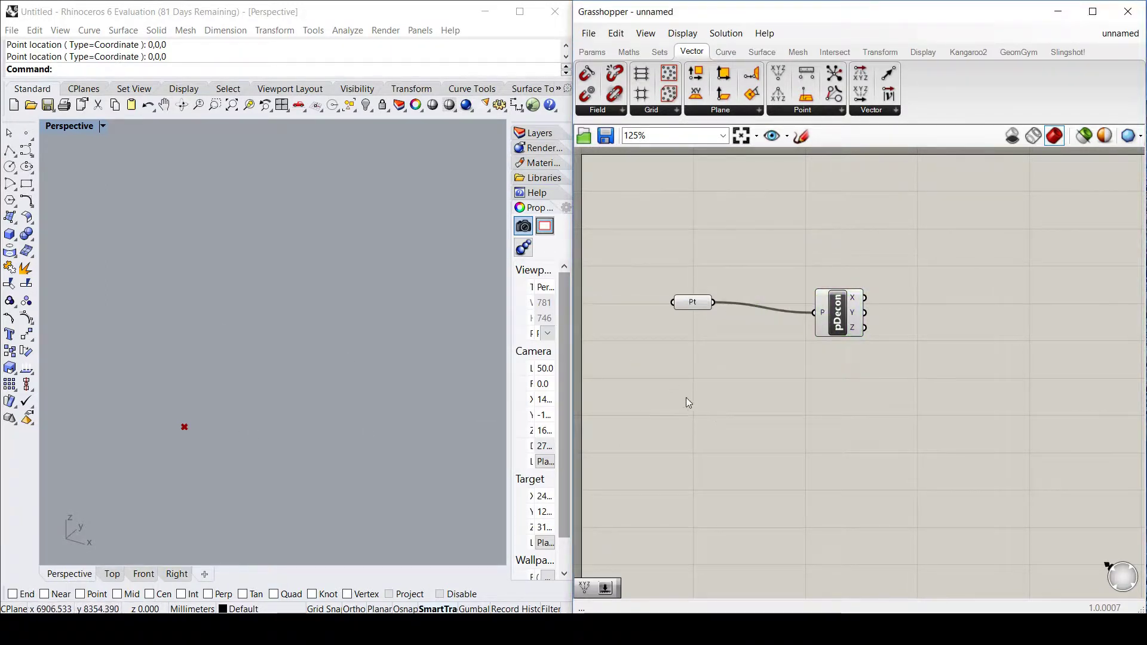
pyautogui.doubleClick(685, 399)
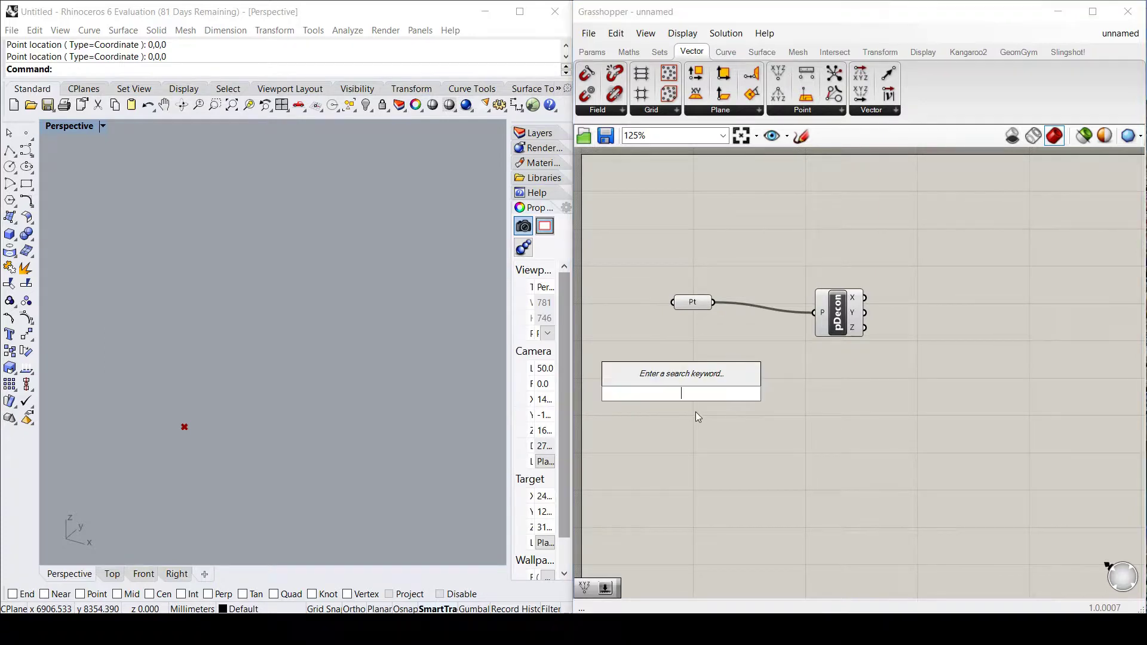
pyautogui.write('slider')
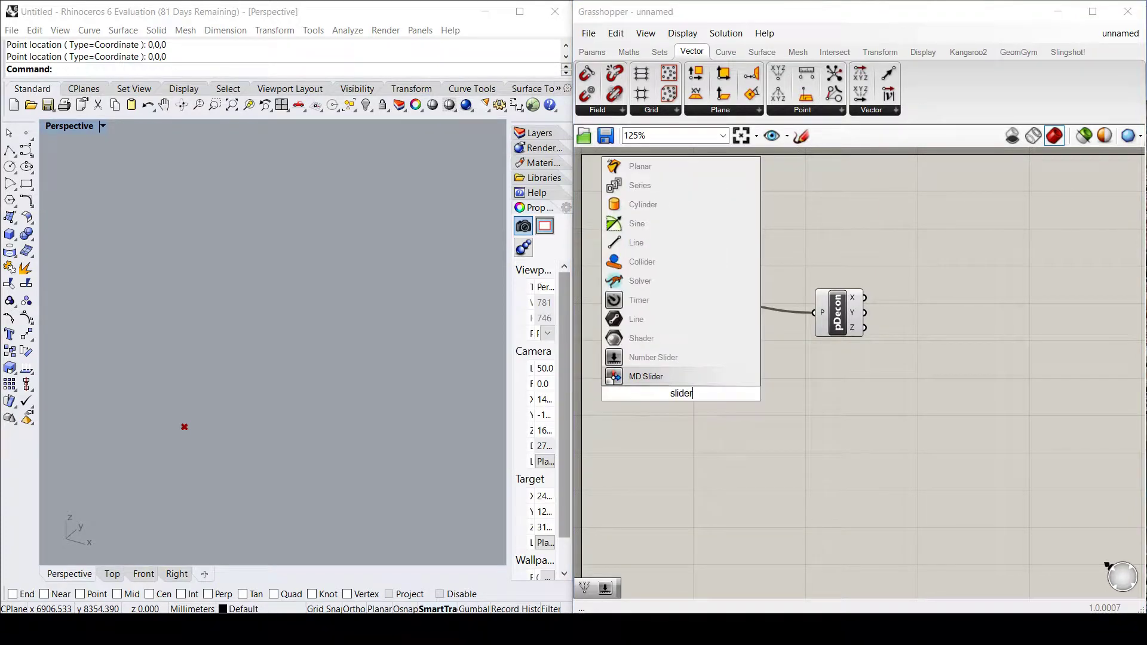
pyautogui.click(654, 357)
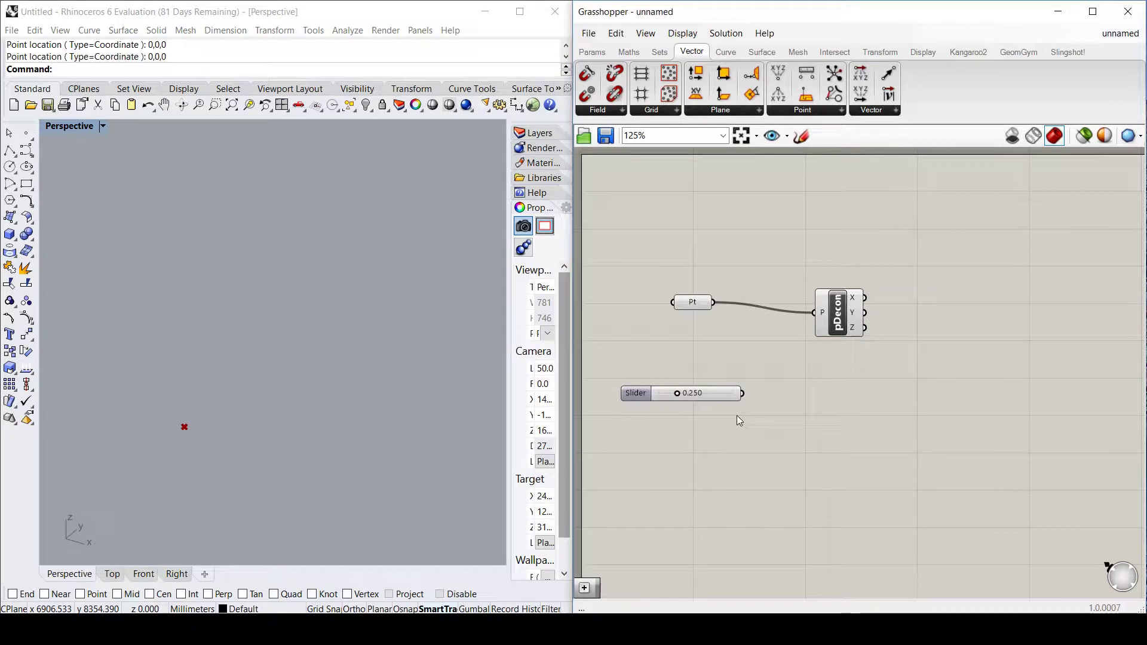
# - Name the new slider "wall height", set its rounding to integers and its maximum to 7000
pyautogui.click(637, 393)
pyautogui.doubleClick(637, 393)
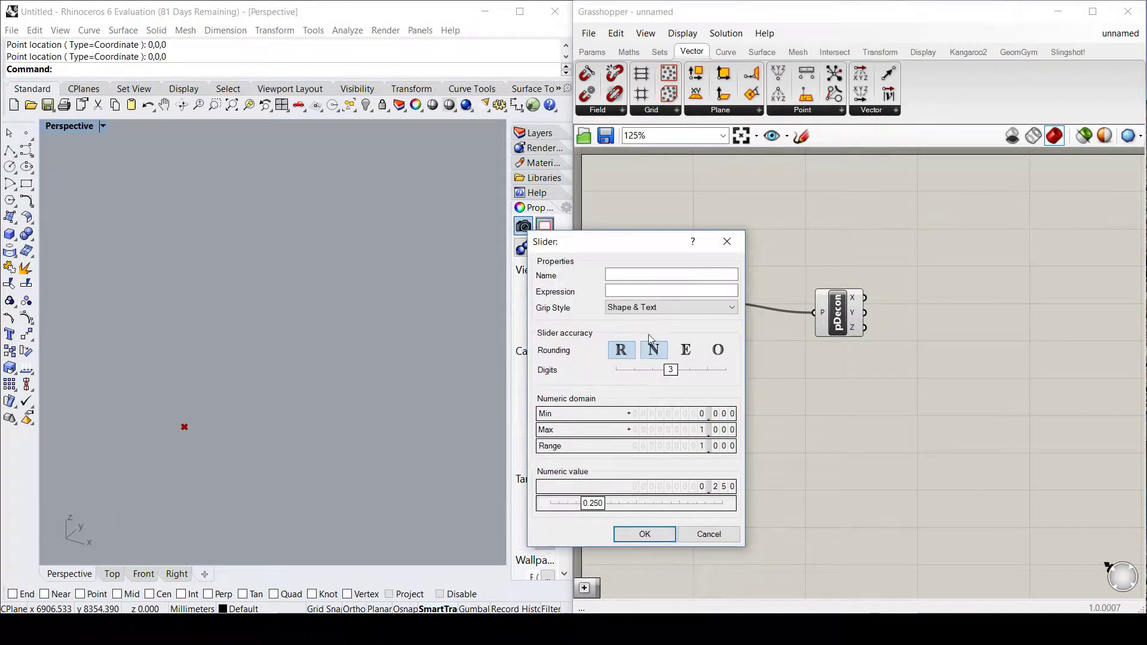
pyautogui.click(642, 279)
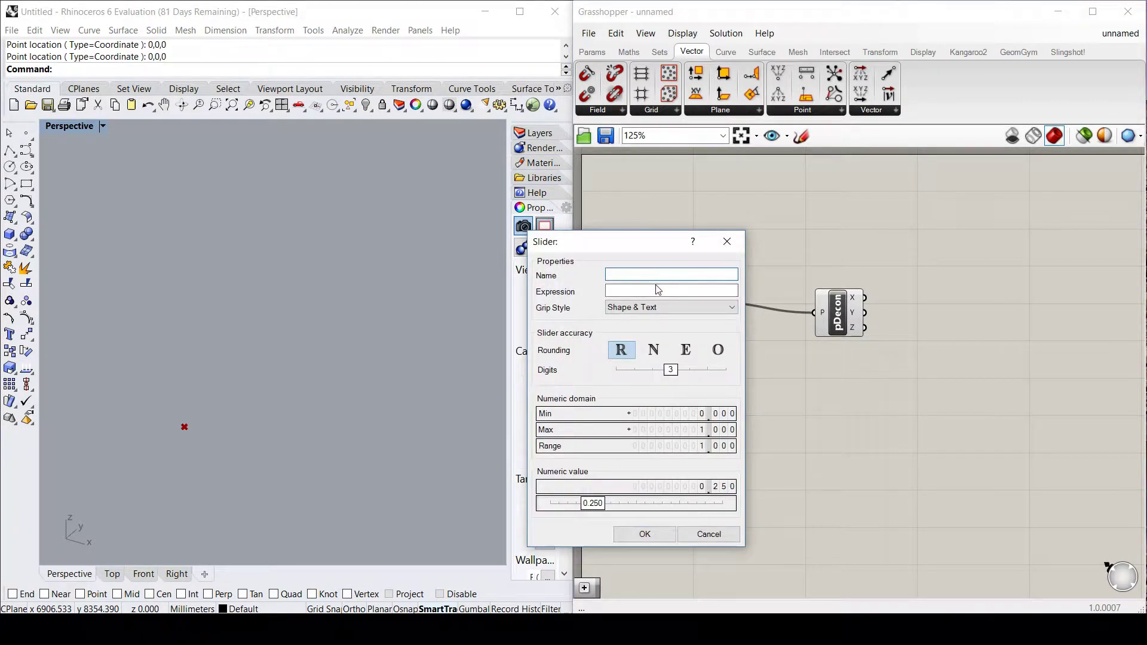
pyautogui.write('wa')
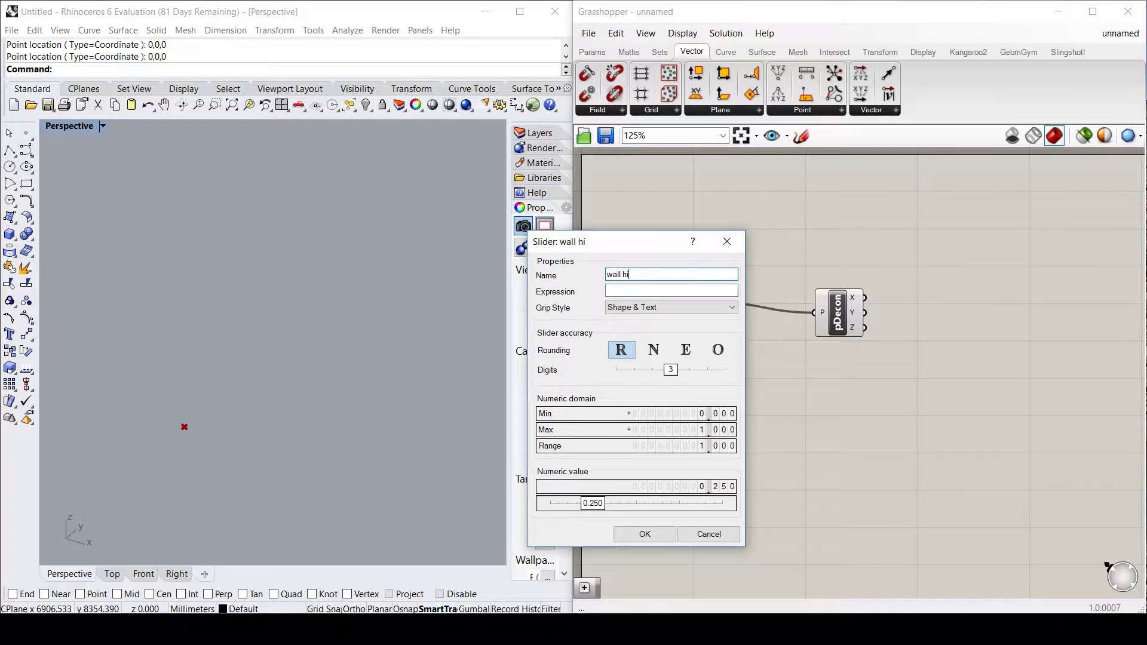
pyautogui.write('ll height')
pyautogui.click(653, 350)
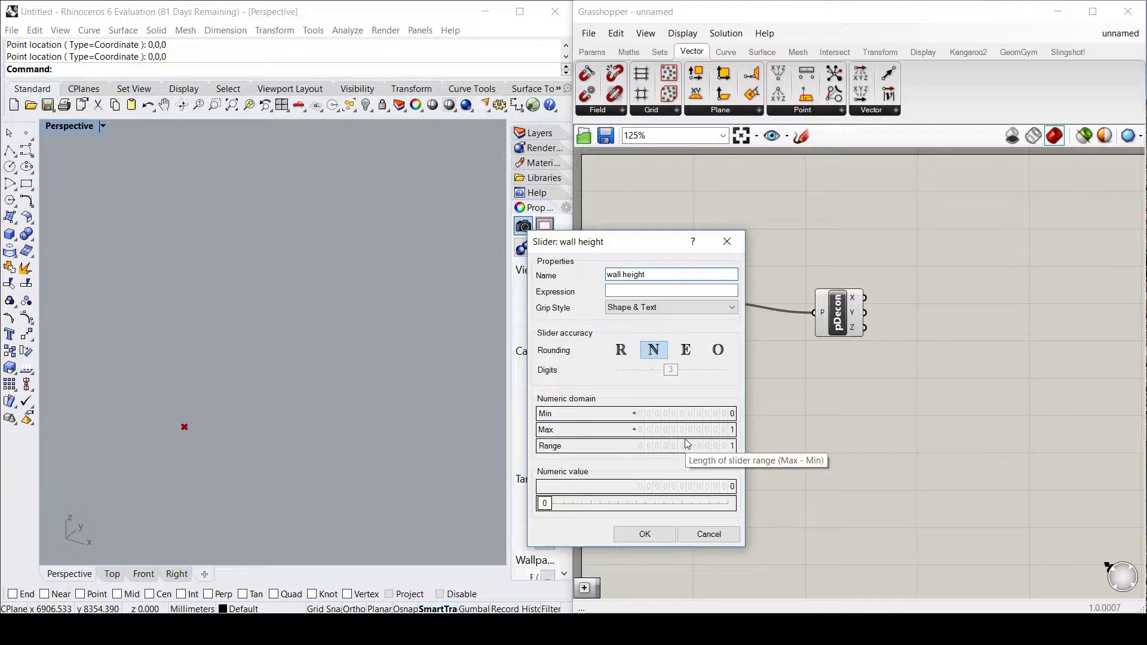
pyautogui.doubleClick(702, 431)
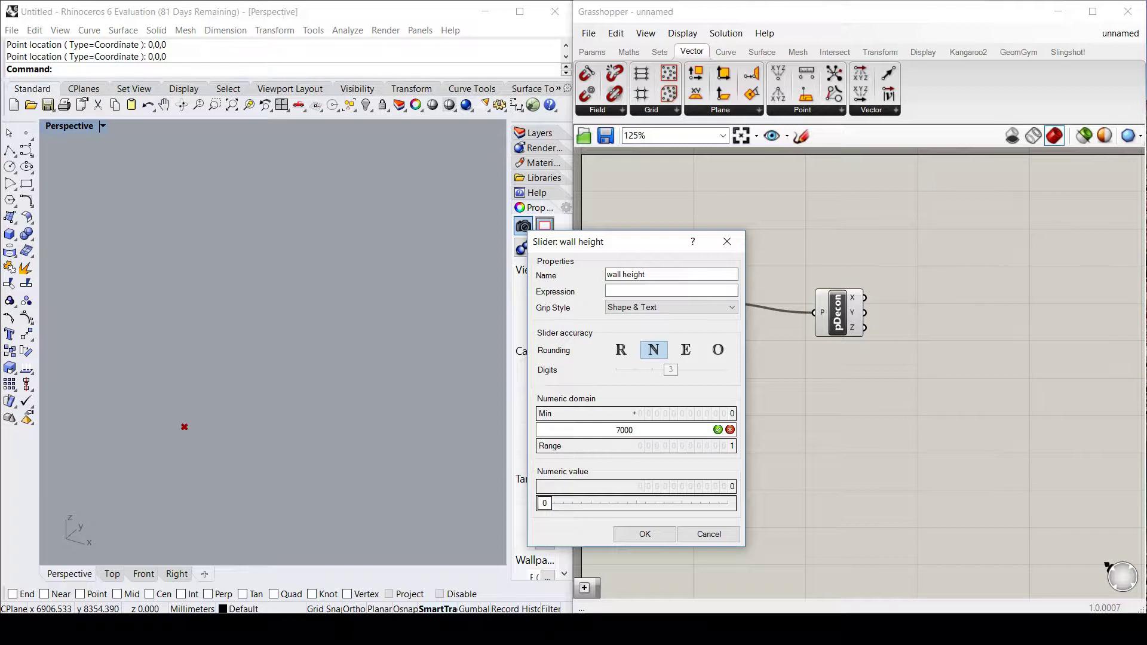
pyautogui.click(717, 430)
pyautogui.click(642, 535)
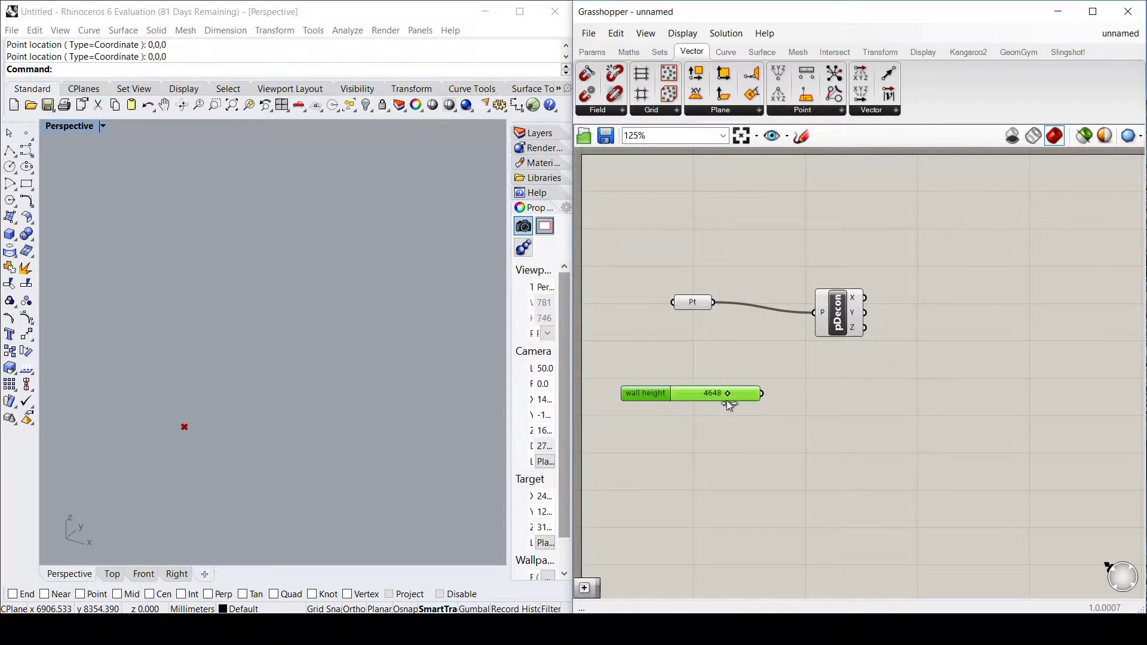
# - Set the wall height slider to about 5152 and reposition it slightly lower on the canvas
pyautogui.moveTo(728, 394); pyautogui.dragTo(733, 393)
pyautogui.moveTo(651, 395); pyautogui.dragTo(651, 414)
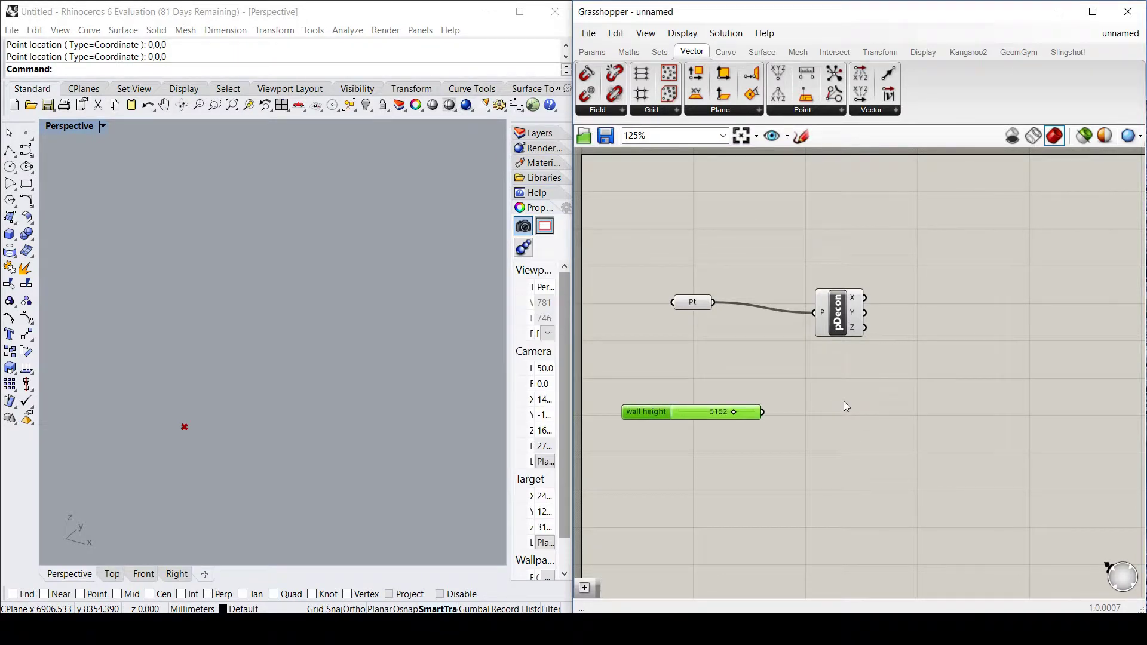
pyautogui.click(789, 389)
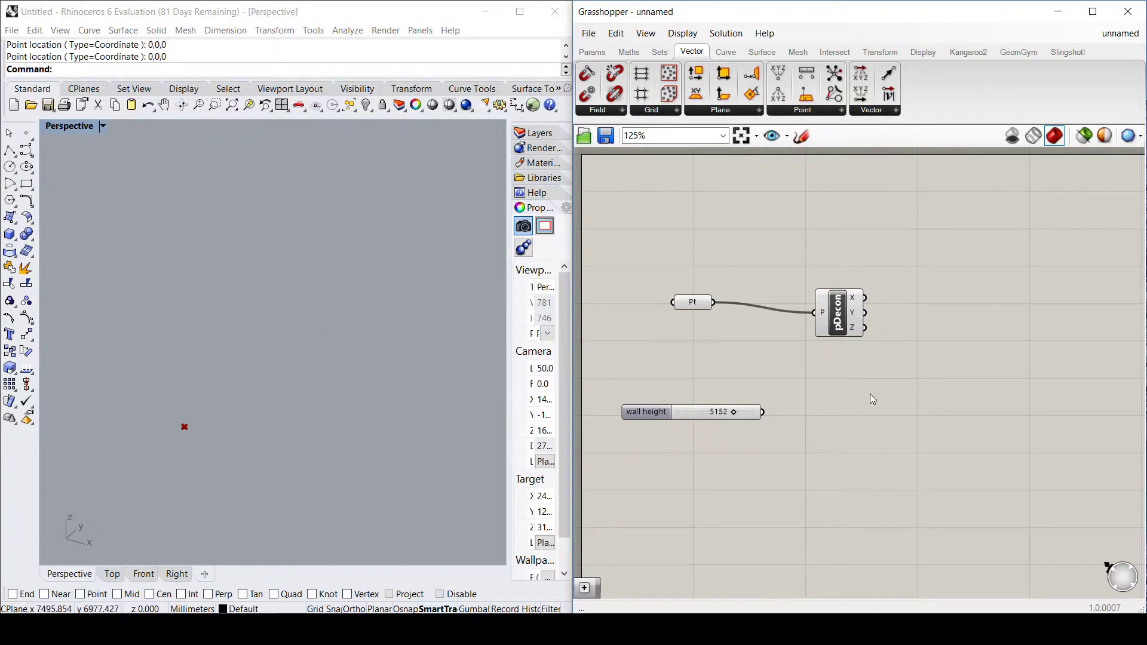
pyautogui.moveTo(660, 418); pyautogui.dragTo(665, 411)
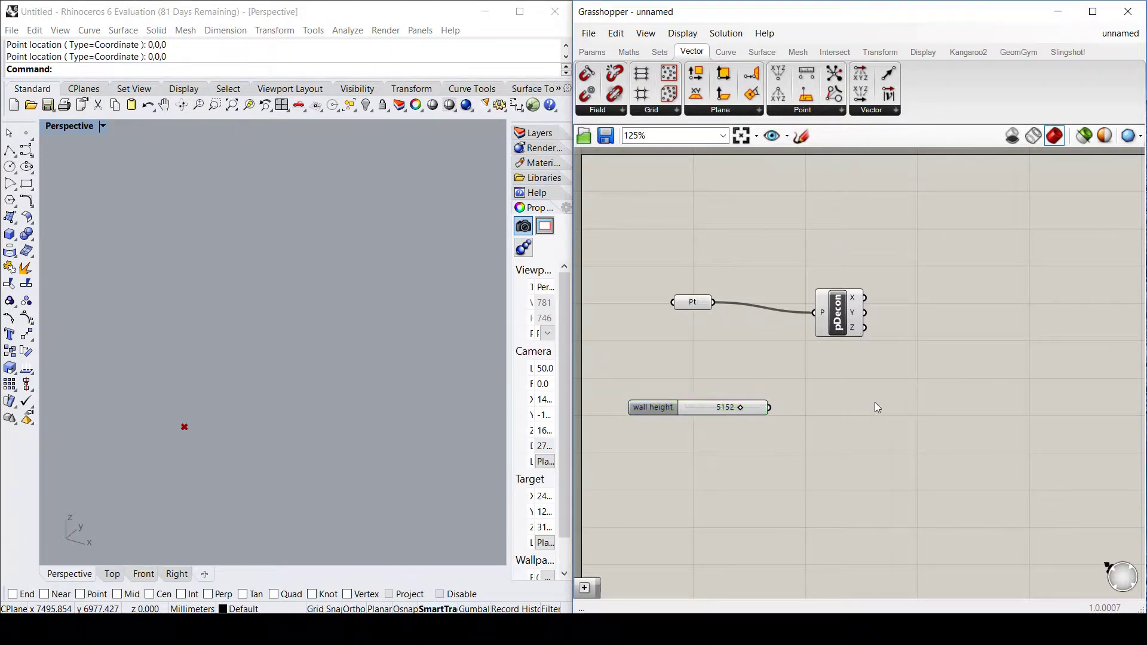
# - Add an Addition component below the Deconstruct point component, feeding the deconstructed Z into A and the wall height slider into B
pyautogui.doubleClick(875, 403)
pyautogui.write('addi')
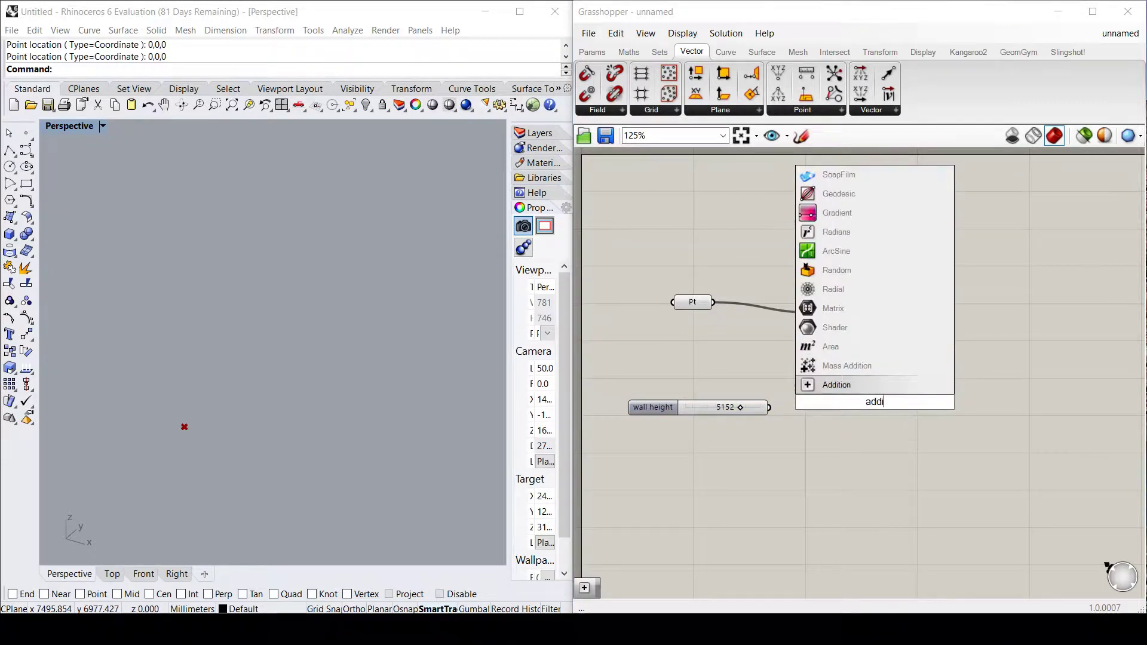
pyautogui.write('tion')
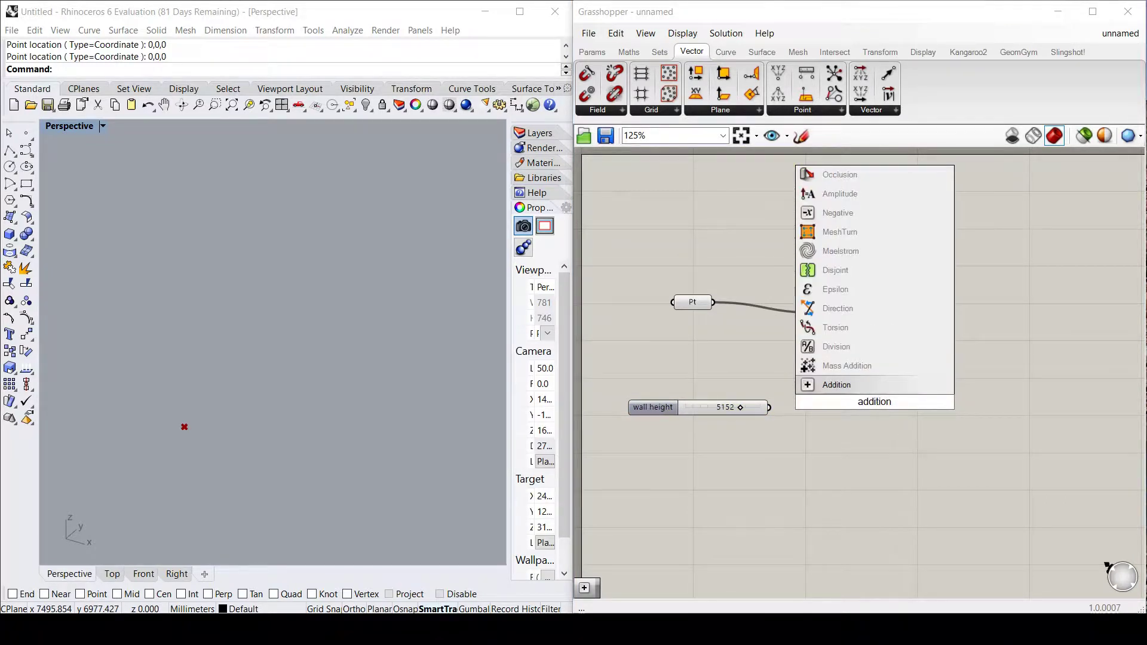
pyautogui.click(853, 387)
pyautogui.moveTo(870, 418); pyautogui.dragTo(911, 423)
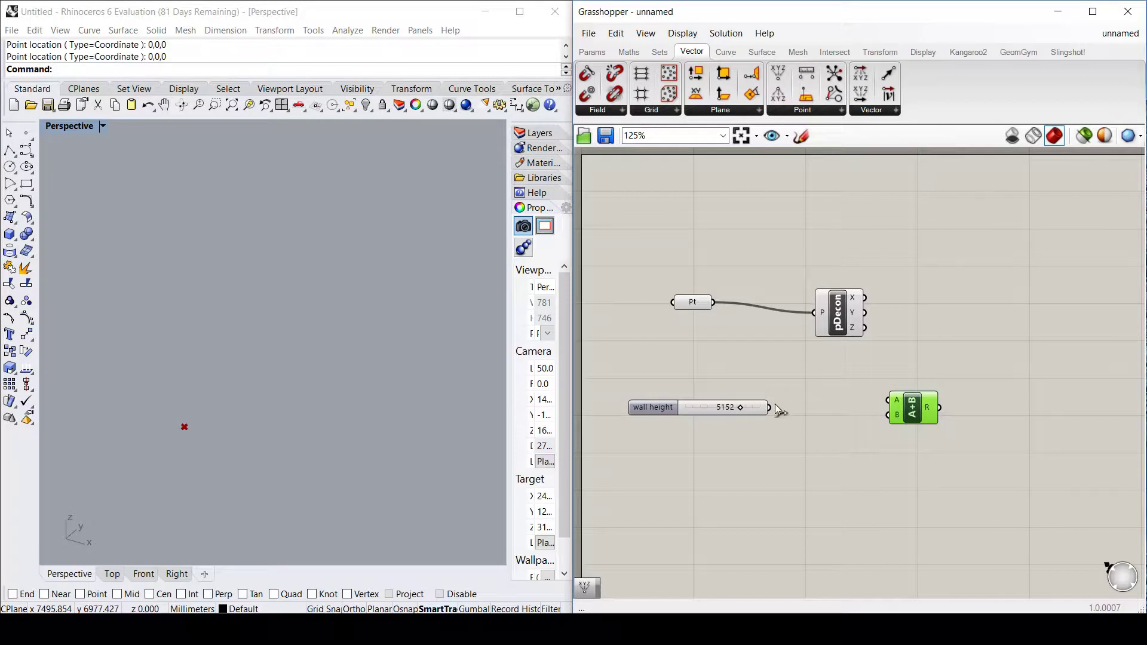
pyautogui.moveTo(770, 408); pyautogui.dragTo(888, 415)
pyautogui.moveTo(866, 328); pyautogui.dragTo(923, 388)
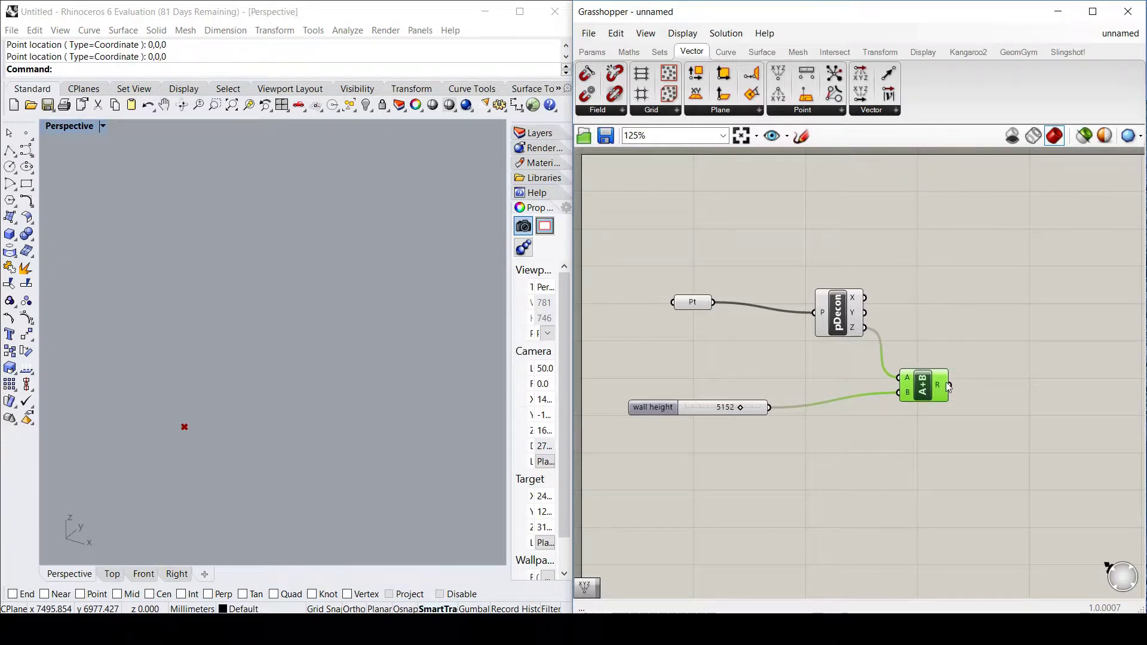
# - Add a Construct Point component and connect the deconstructed X and Y and the addition result to its X, Y and Z inputs
pyautogui.moveTo(947, 385)
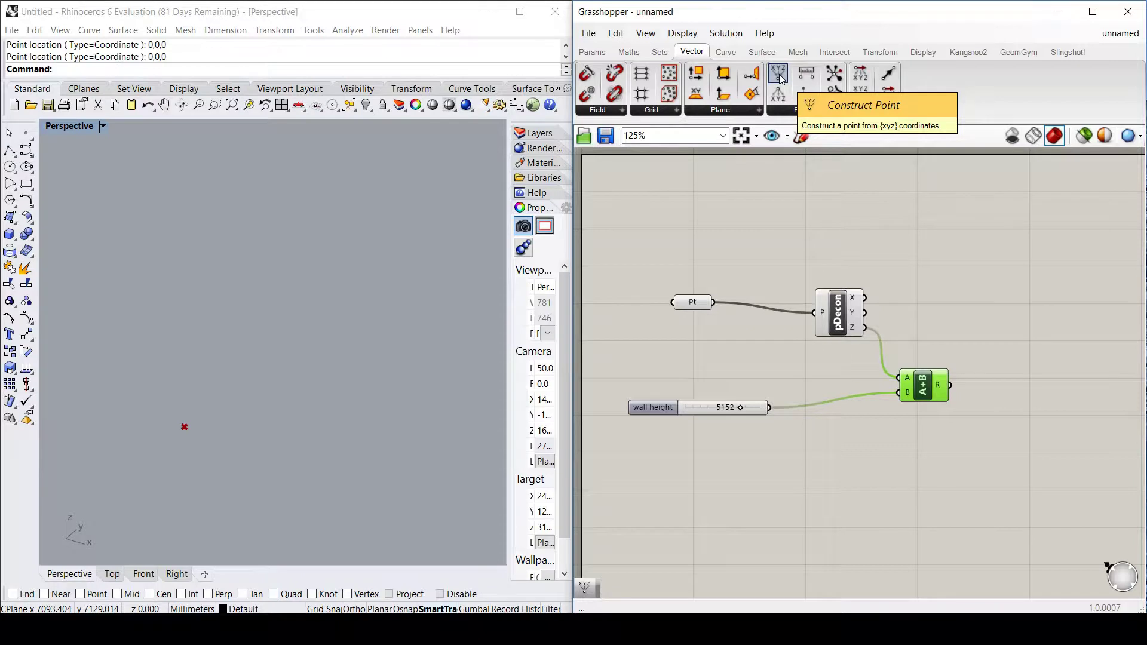
pyautogui.moveTo(779, 80); pyautogui.dragTo(1006, 311)
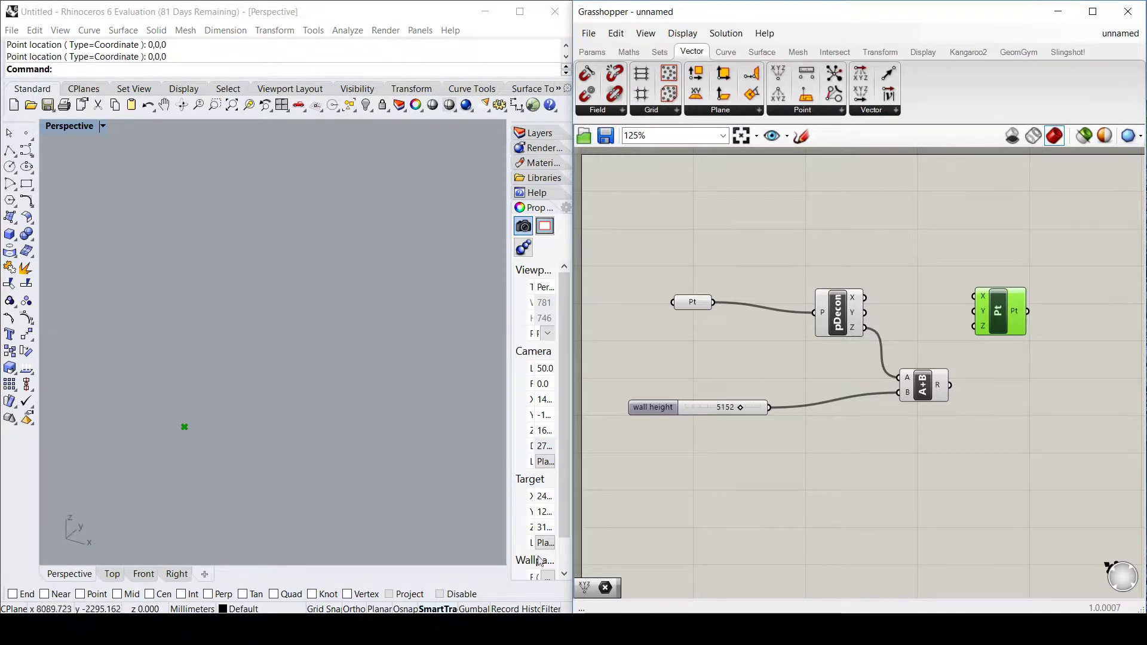
pyautogui.moveTo(866, 298); pyautogui.dragTo(975, 298)
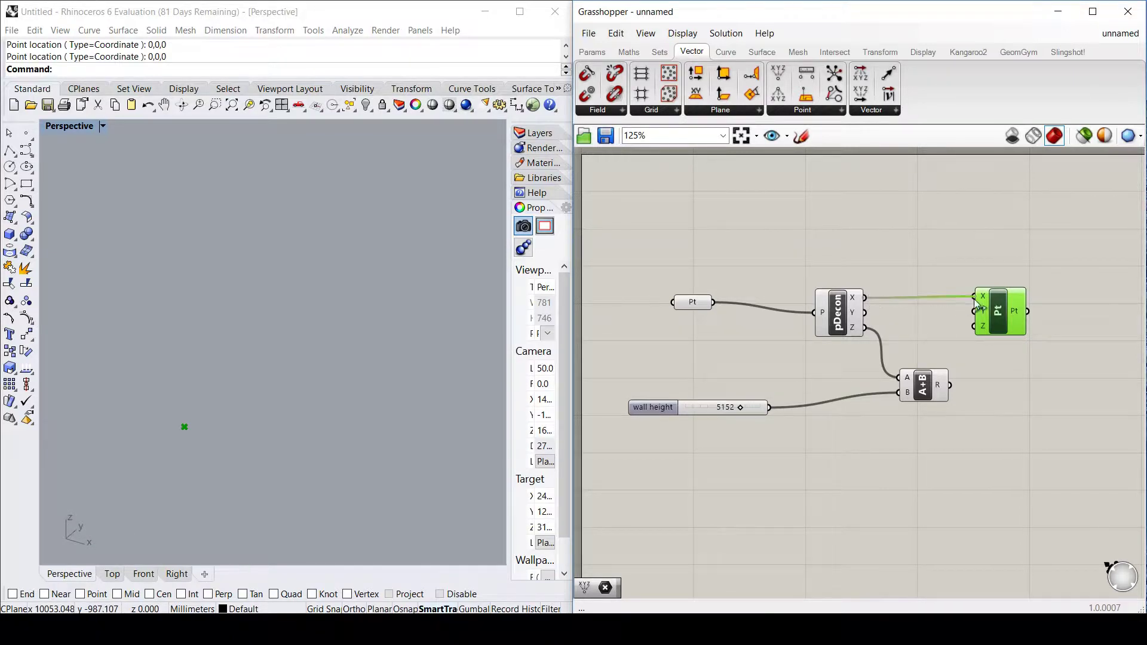
pyautogui.moveTo(867, 313); pyautogui.dragTo(976, 312)
pyautogui.moveTo(950, 385); pyautogui.dragTo(1002, 315)
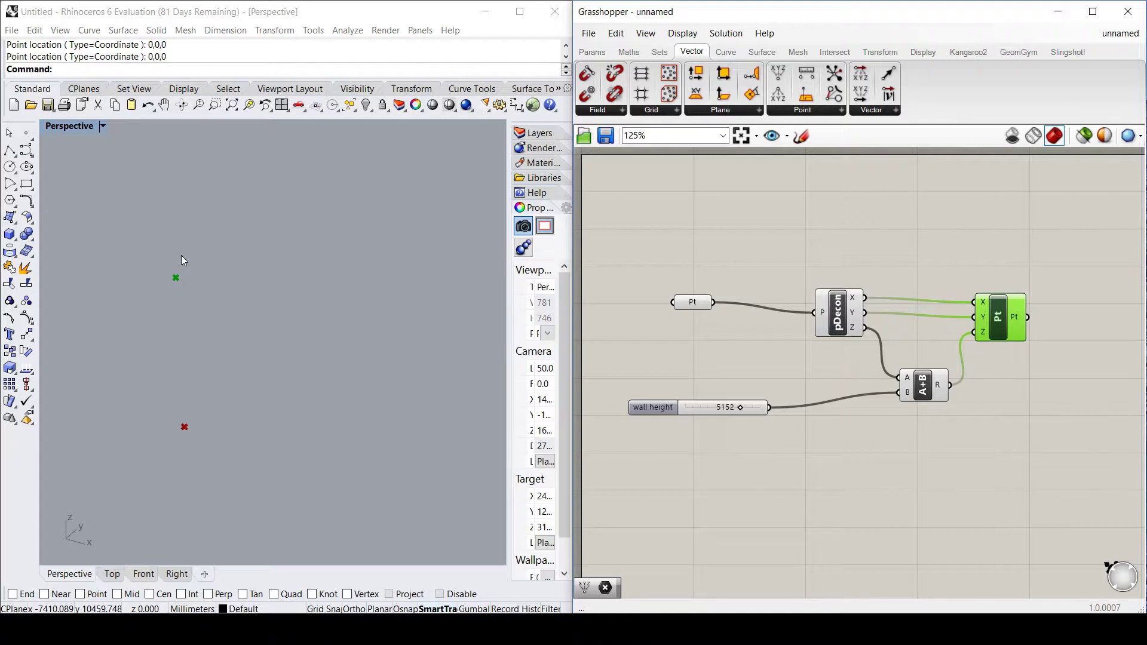
pyautogui.click(863, 248)
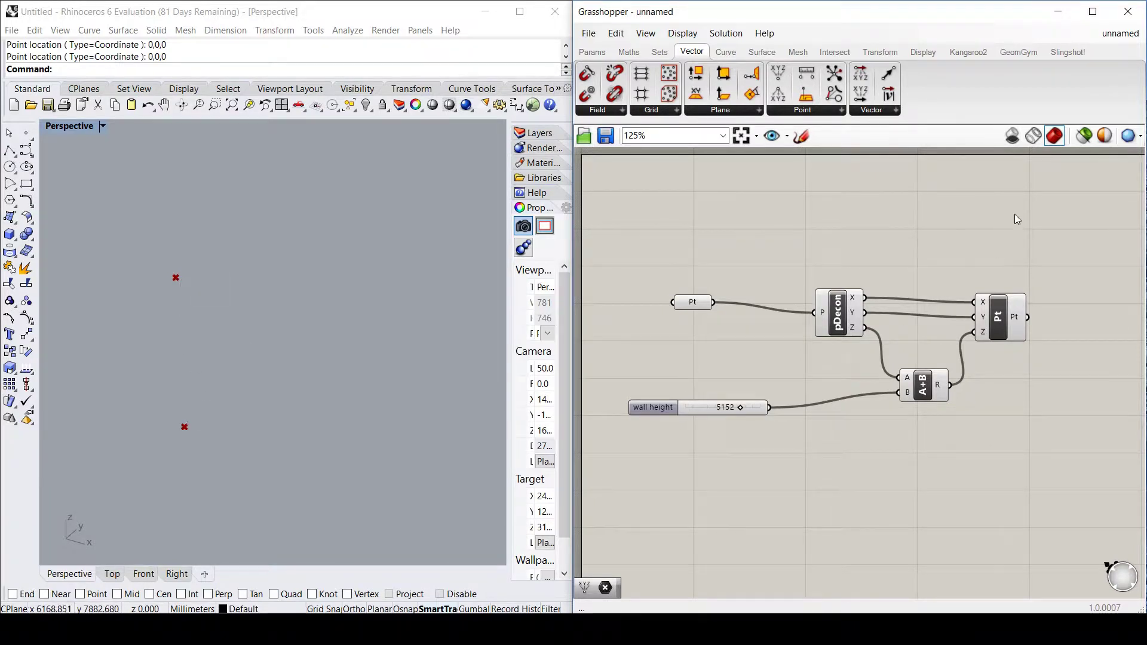
# - Add a Line component and connect the origin Pt parameter to A and the constructed point to B
pyautogui.doubleClick(966, 226)
pyautogui.write('line')
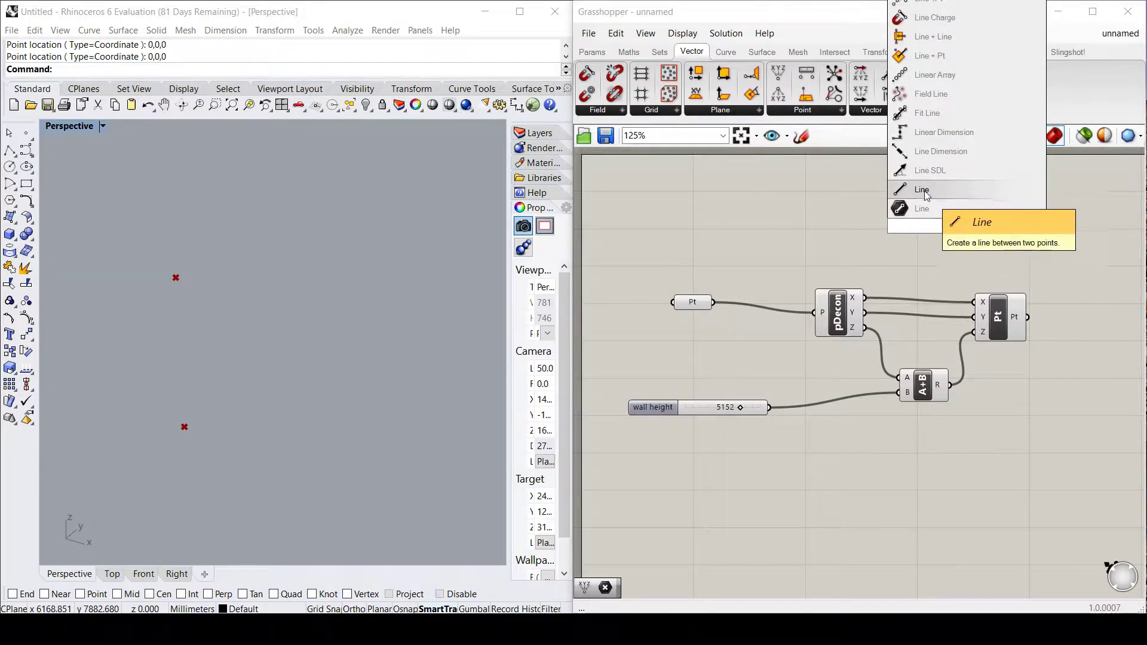
pyautogui.press('Return')
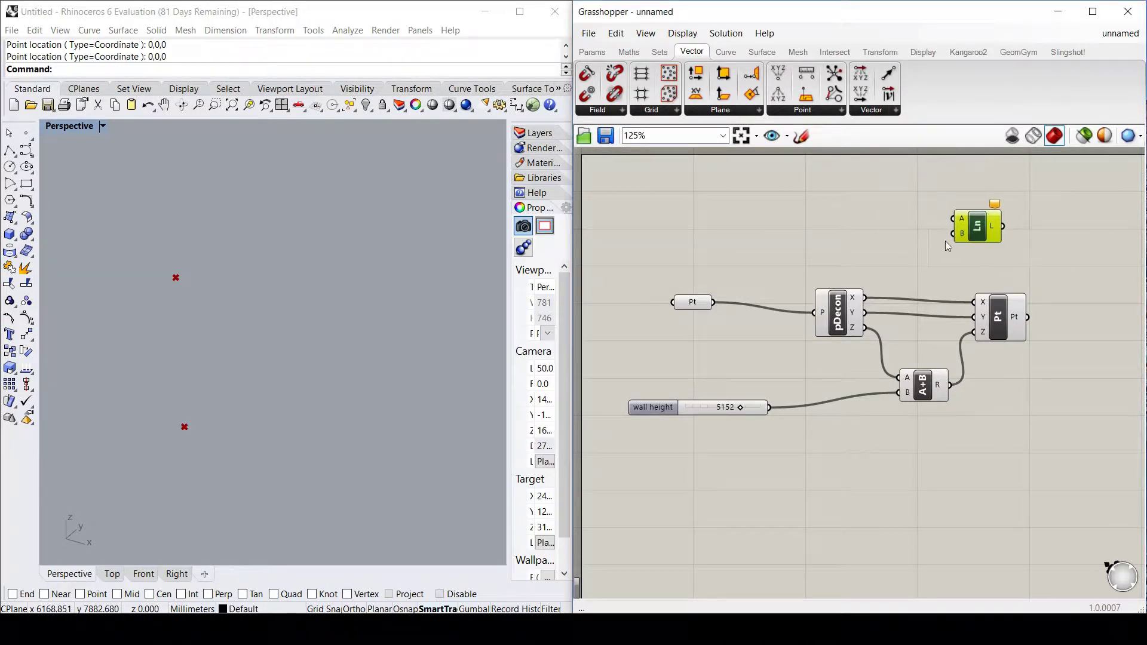
pyautogui.moveTo(716, 303); pyautogui.dragTo(944, 218)
pyautogui.moveTo(1028, 318)
pyautogui.mouseDown()
pyautogui.moveTo(953, 235)
pyautogui.moveTo(1091, 259)
pyautogui.mouseUp()
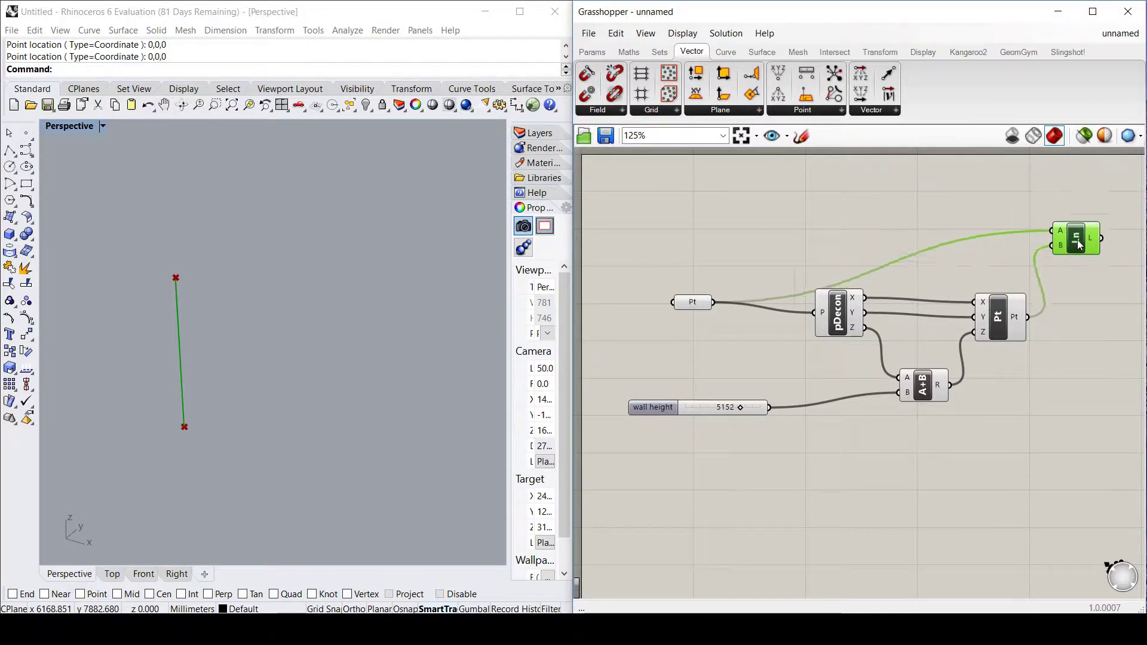
# - Add another Number Slider to the canvas below the wall height slider
pyautogui.scroll(-2, 688, 278)
pyautogui.click(823, 343)
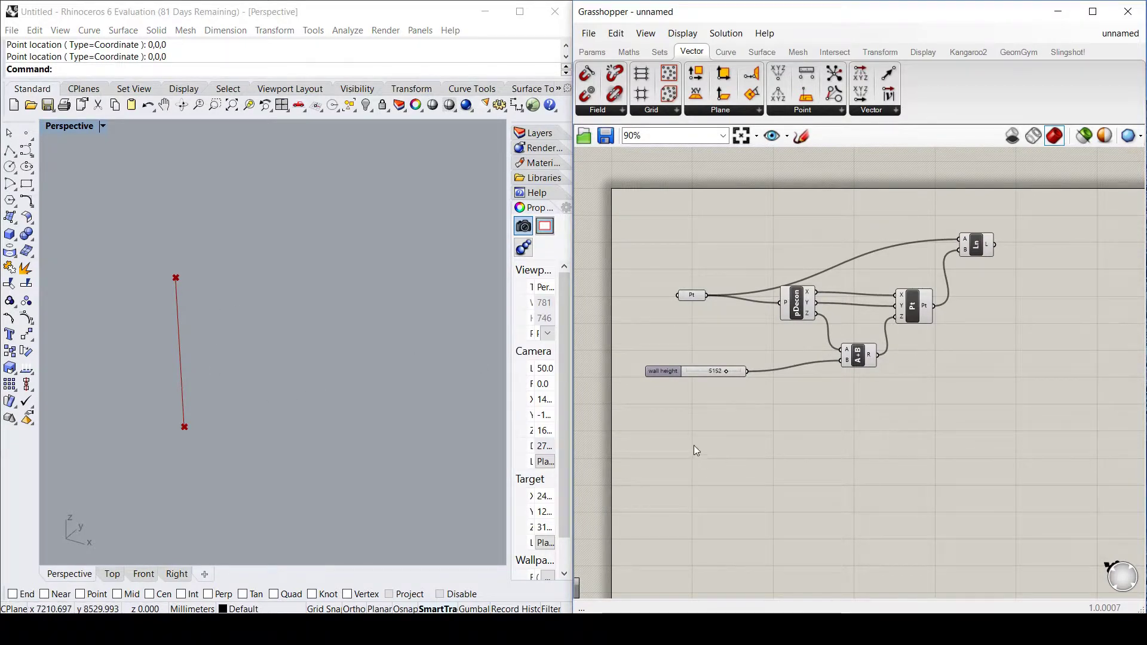
pyautogui.doubleClick(662, 425)
pyautogui.write('slider')
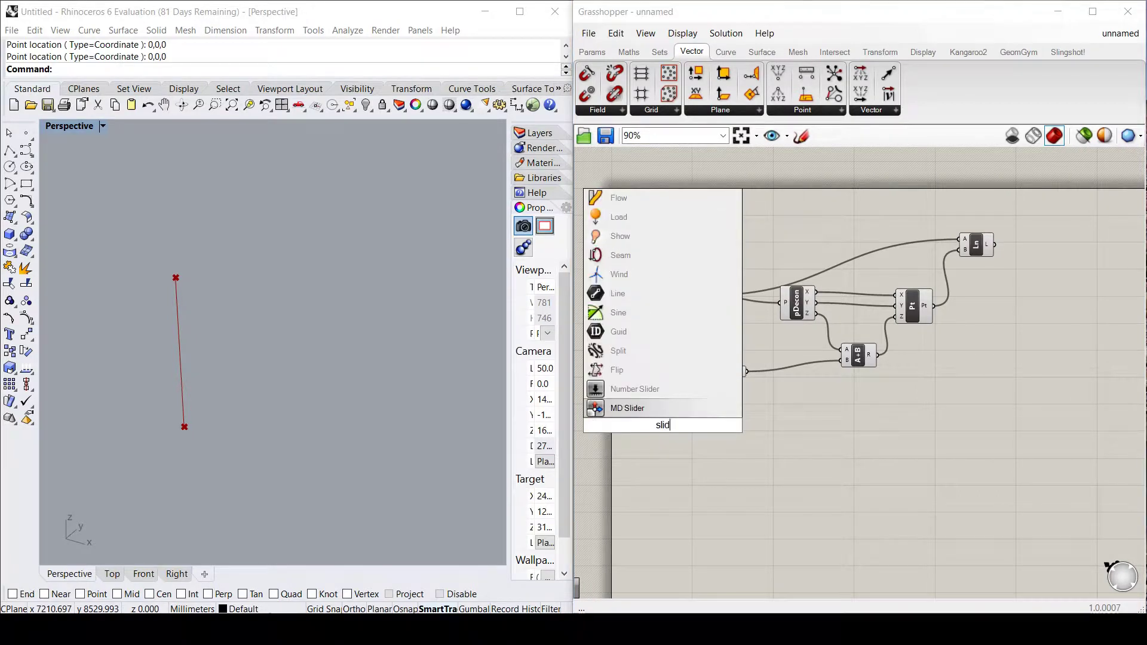
pyautogui.click(643, 399)
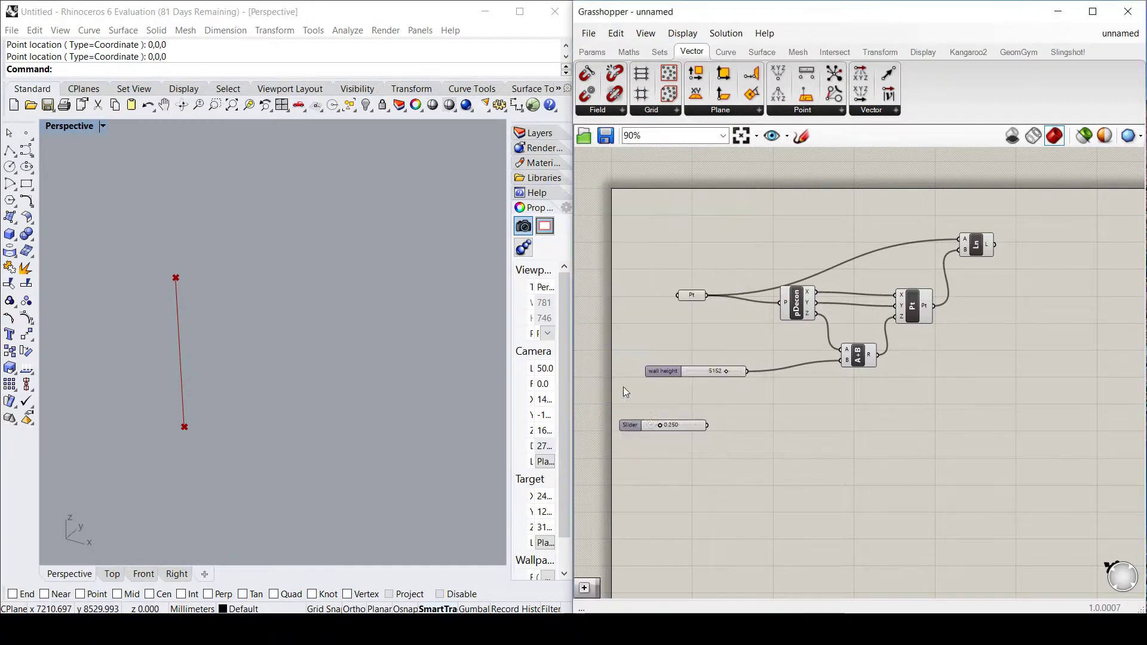
# - Name the new slider "width", give it integer rounding and a maximum of 12000, and set it to about 7042
pyautogui.doubleClick(628, 424)
pyautogui.click(612, 310)
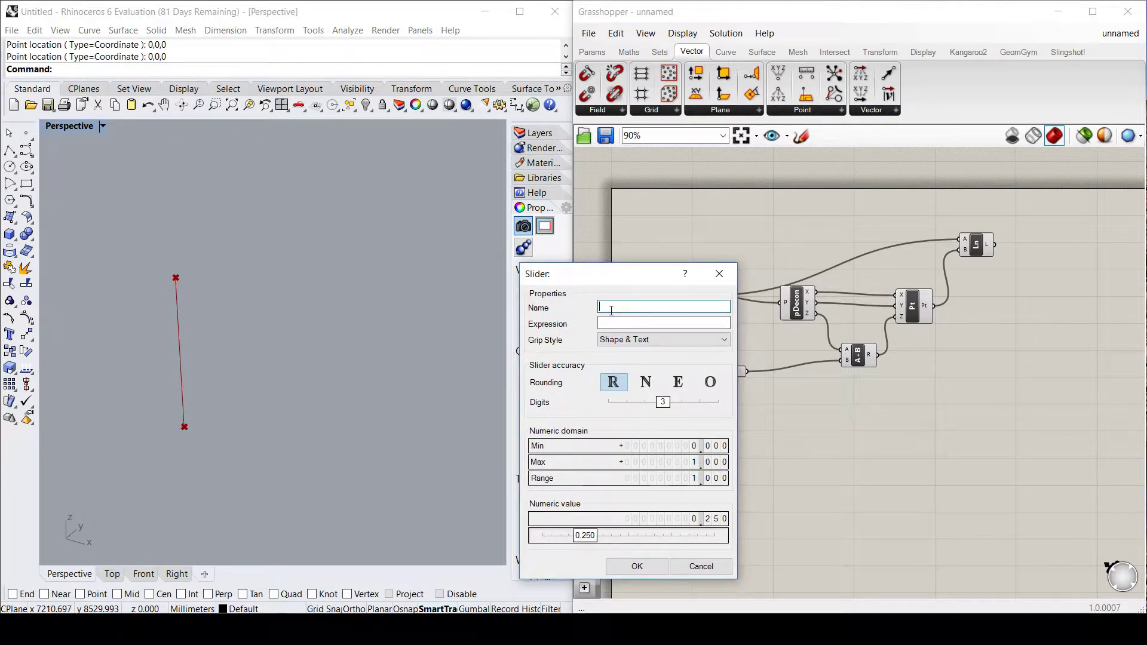
pyautogui.write('width')
pyautogui.click(646, 382)
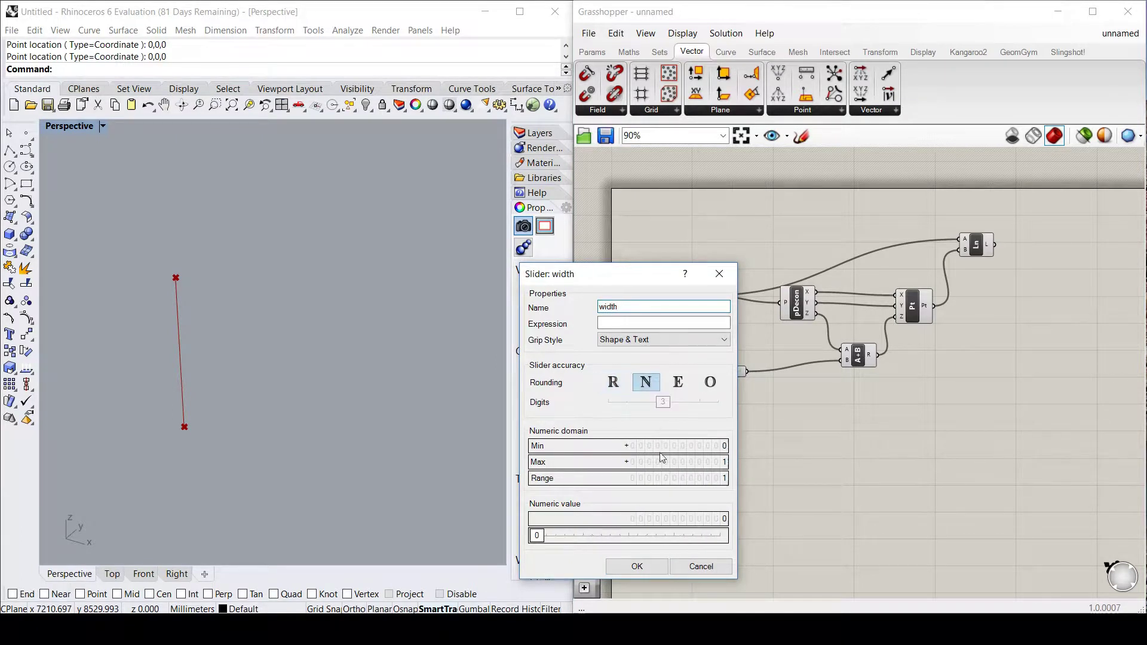
pyautogui.doubleClick(714, 463)
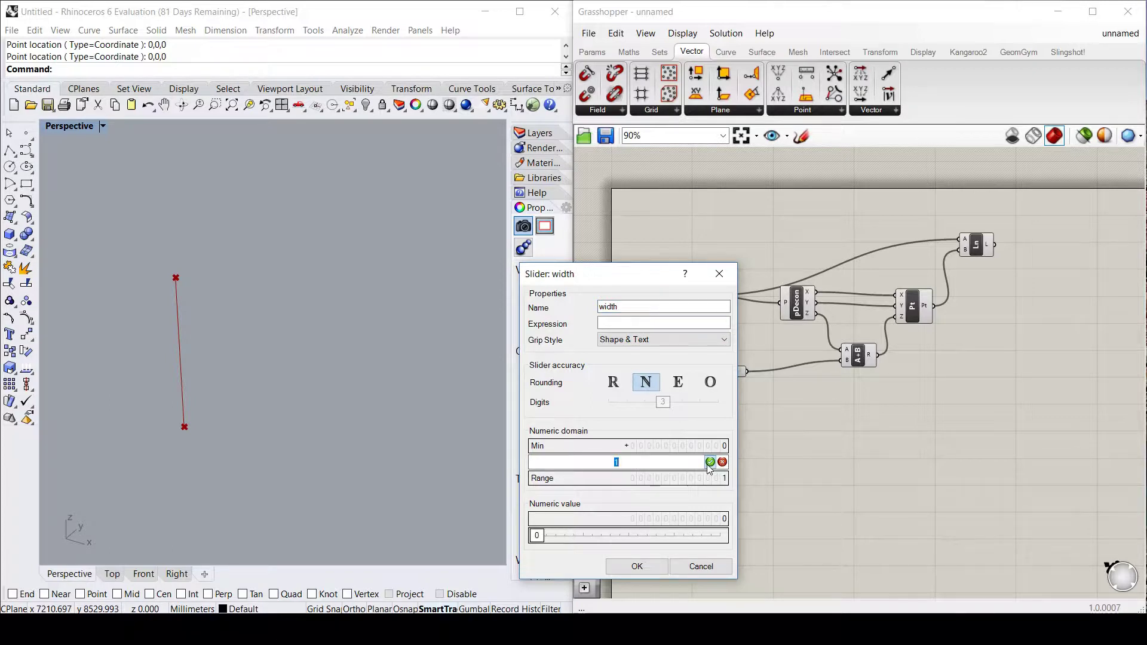
pyautogui.write('12000')
pyautogui.click(709, 462)
pyautogui.click(637, 567)
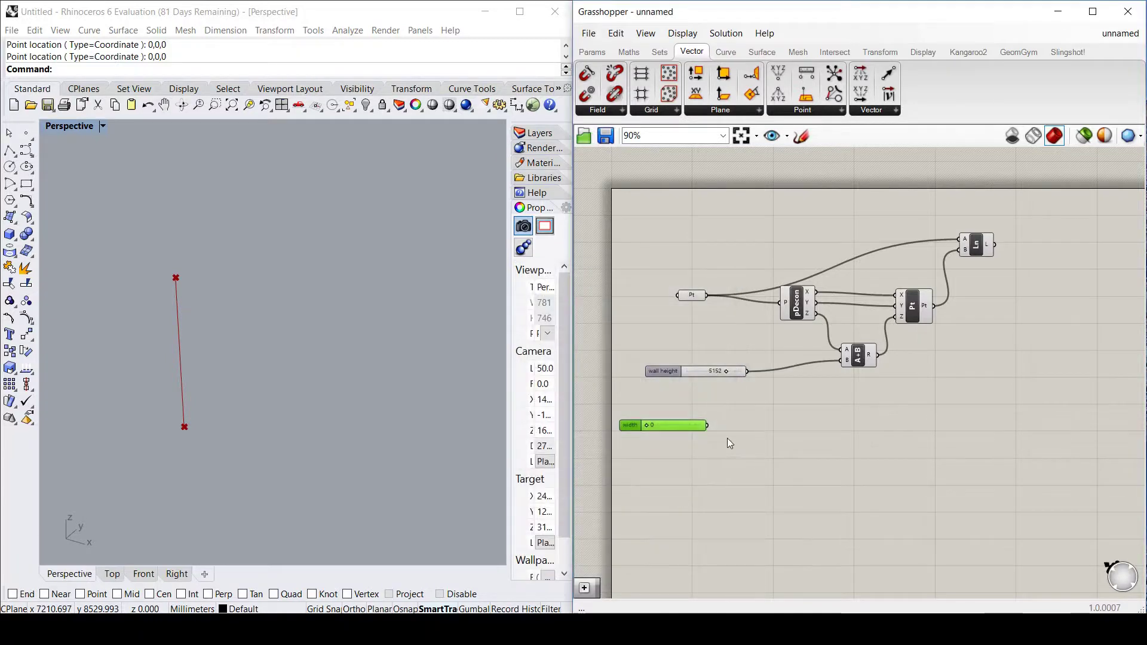
pyautogui.moveTo(652, 425); pyautogui.dragTo(704, 427)
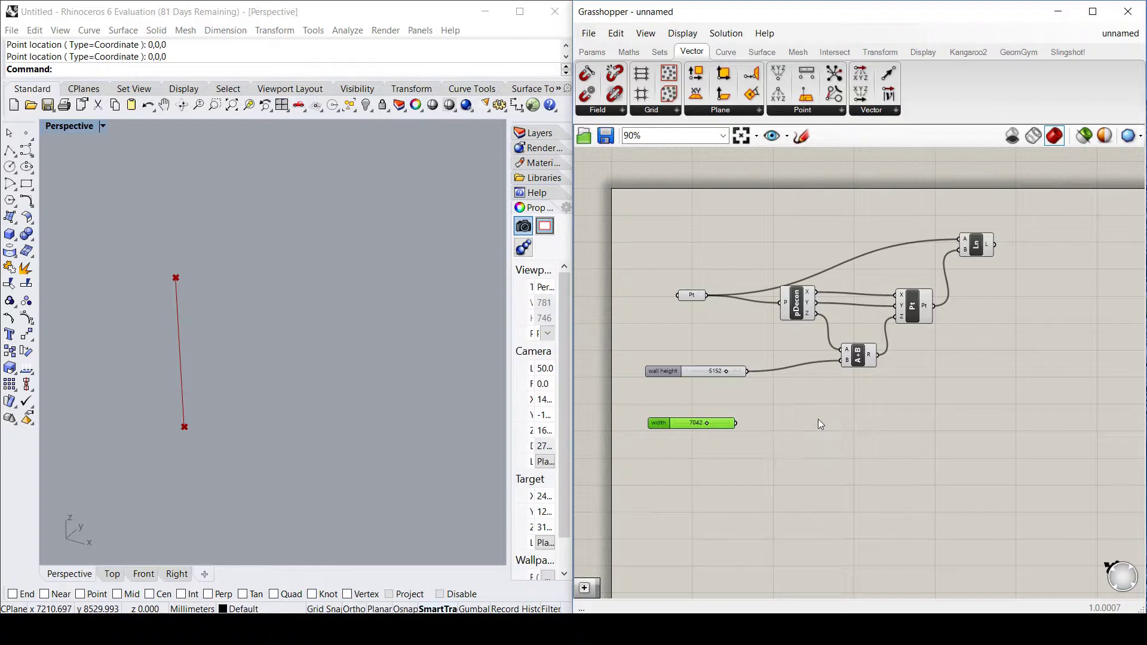
pyautogui.click(844, 418)
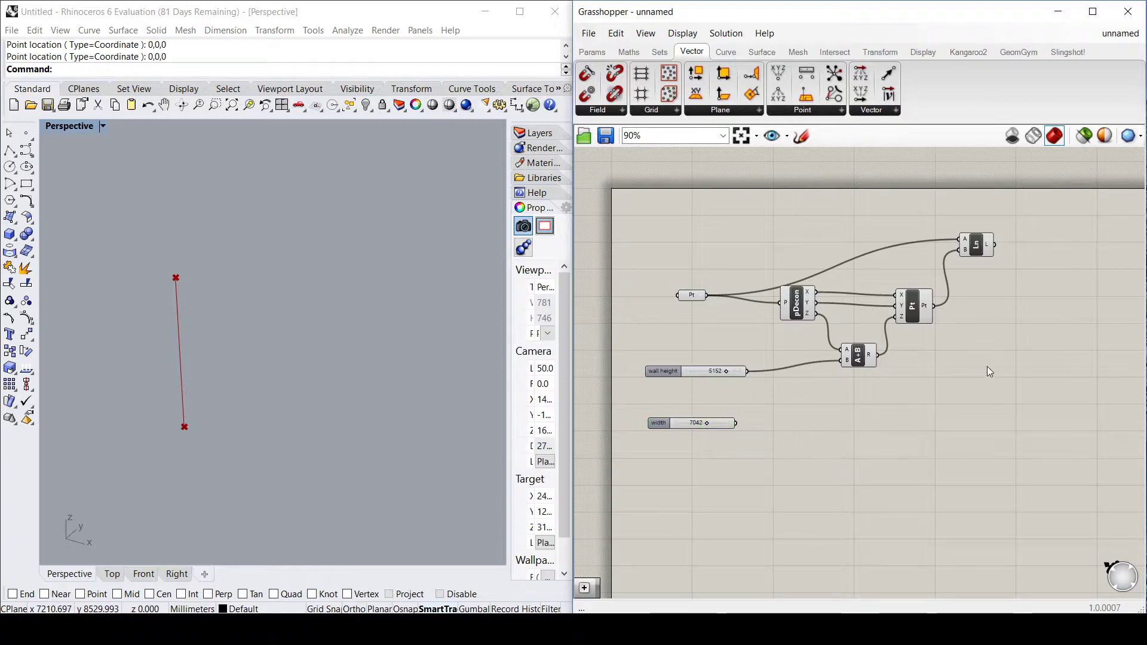
# - Add a Move component to the canvas and connect the Line component's L output to its G input
pyautogui.click(976, 250)
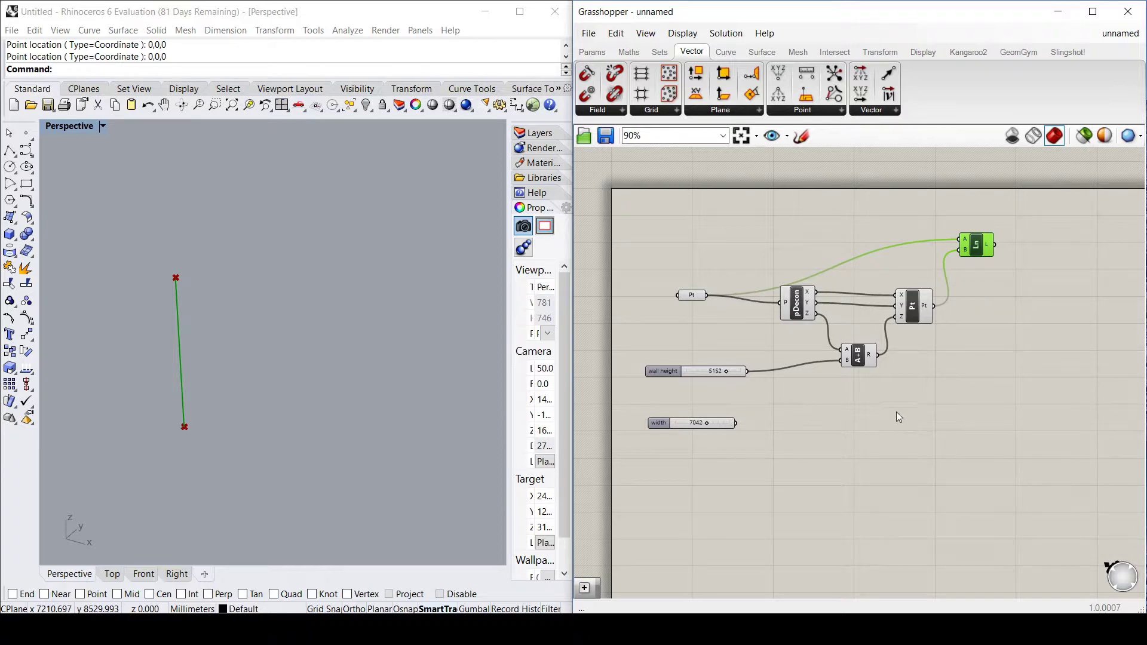
pyautogui.doubleClick(886, 431)
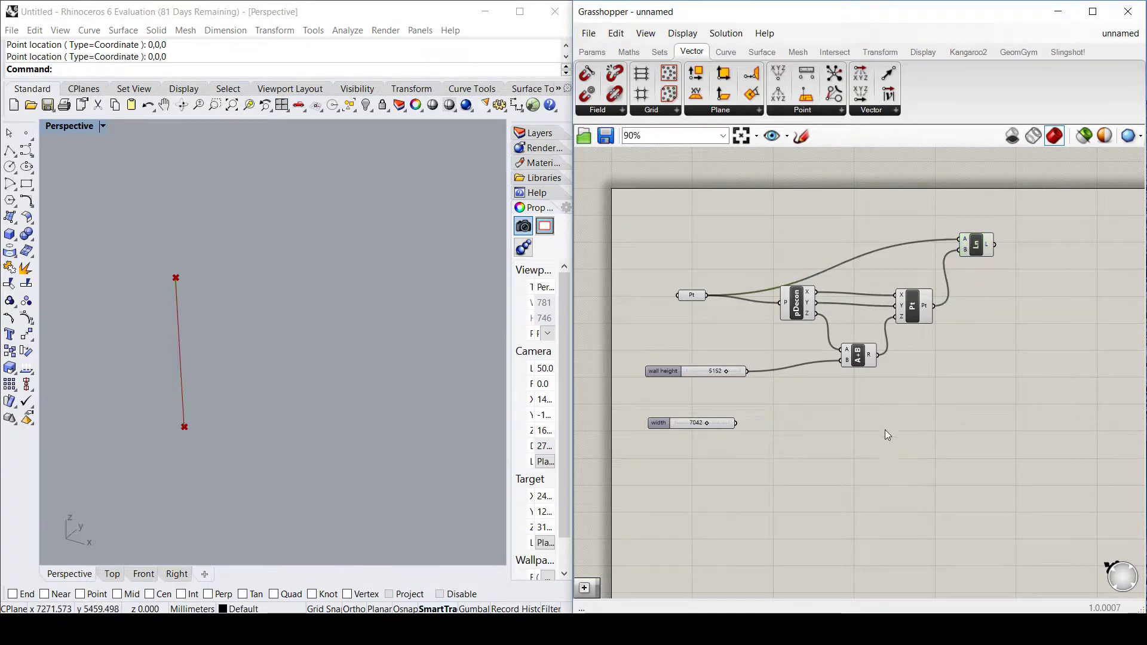
pyautogui.write('move')
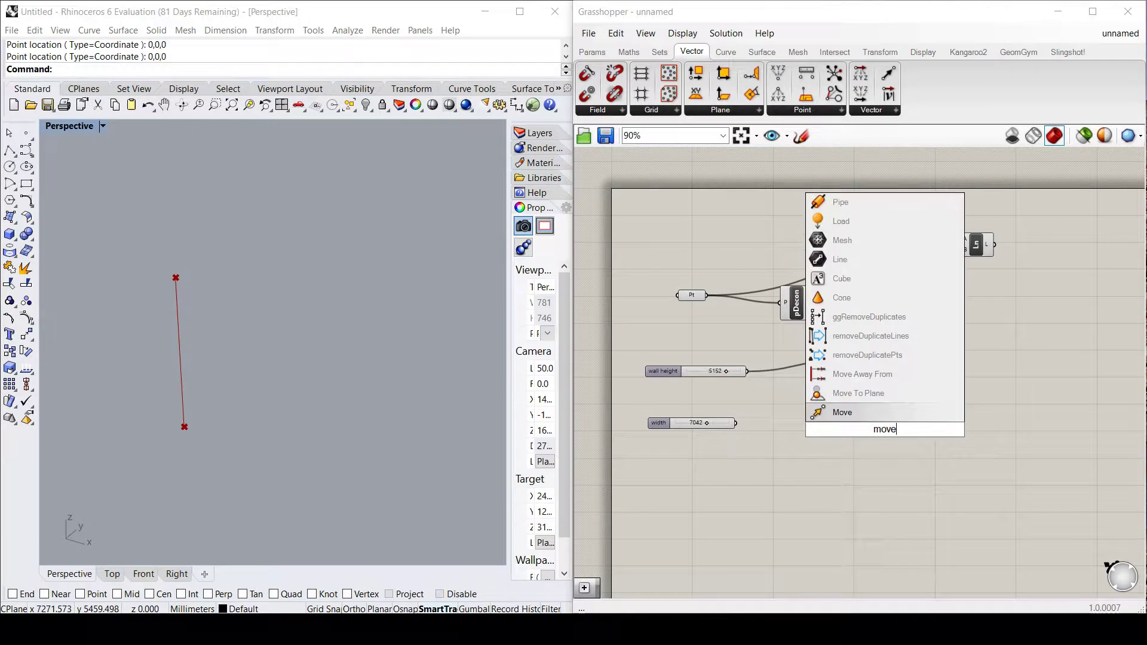
pyautogui.click(912, 414)
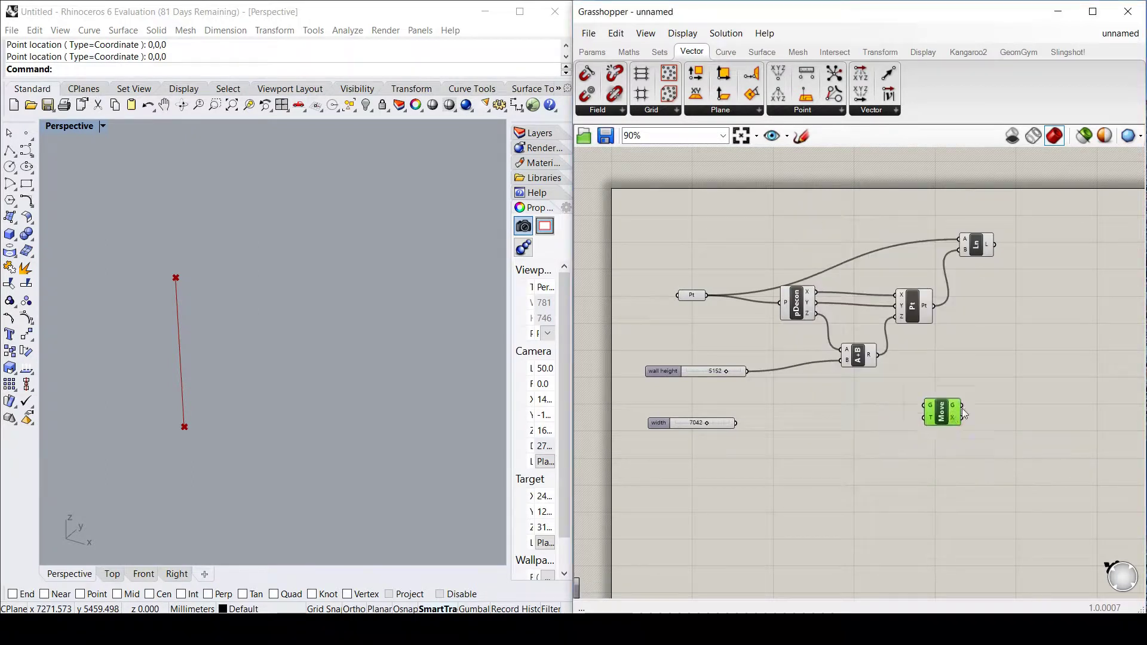
pyautogui.moveTo(995, 245); pyautogui.dragTo(980, 403)
# - Add a Vector XYZ component, connect the width slider to its X input and its V output to the Move component's T input
pyautogui.moveTo(659, 424); pyautogui.dragTo(656, 425)
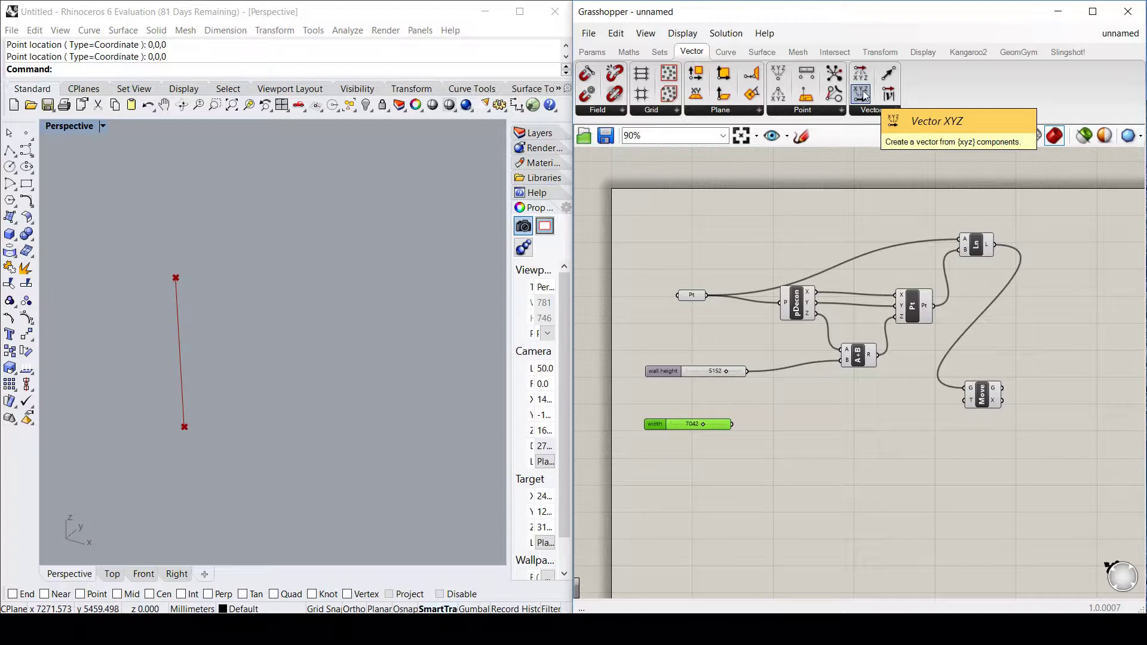
pyautogui.moveTo(863, 95); pyautogui.dragTo(845, 436)
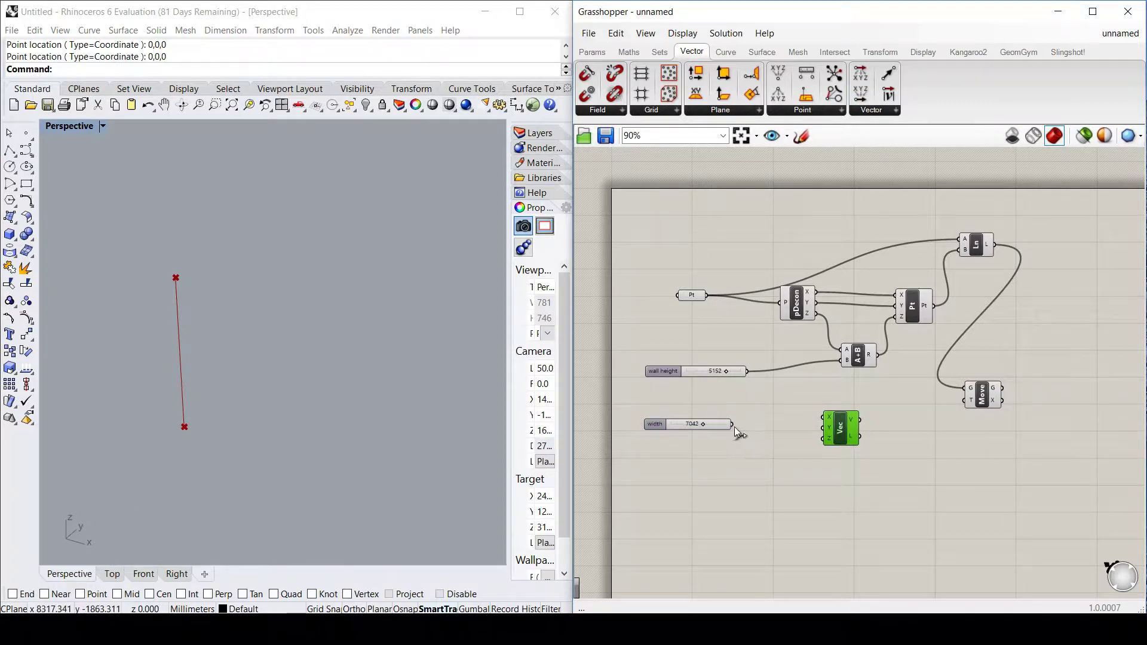
pyautogui.moveTo(733, 426); pyautogui.dragTo(826, 417)
pyautogui.moveTo(857, 426); pyautogui.dragTo(964, 401)
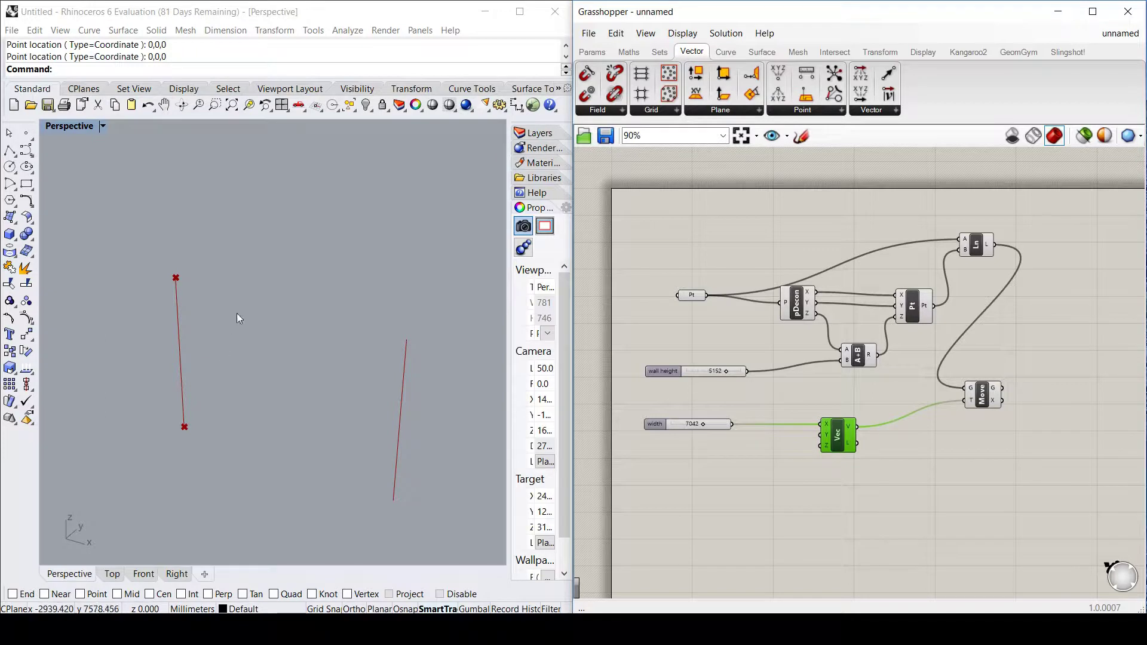
pyautogui.moveTo(372, 425); pyautogui.dragTo(286, 320, button='right')
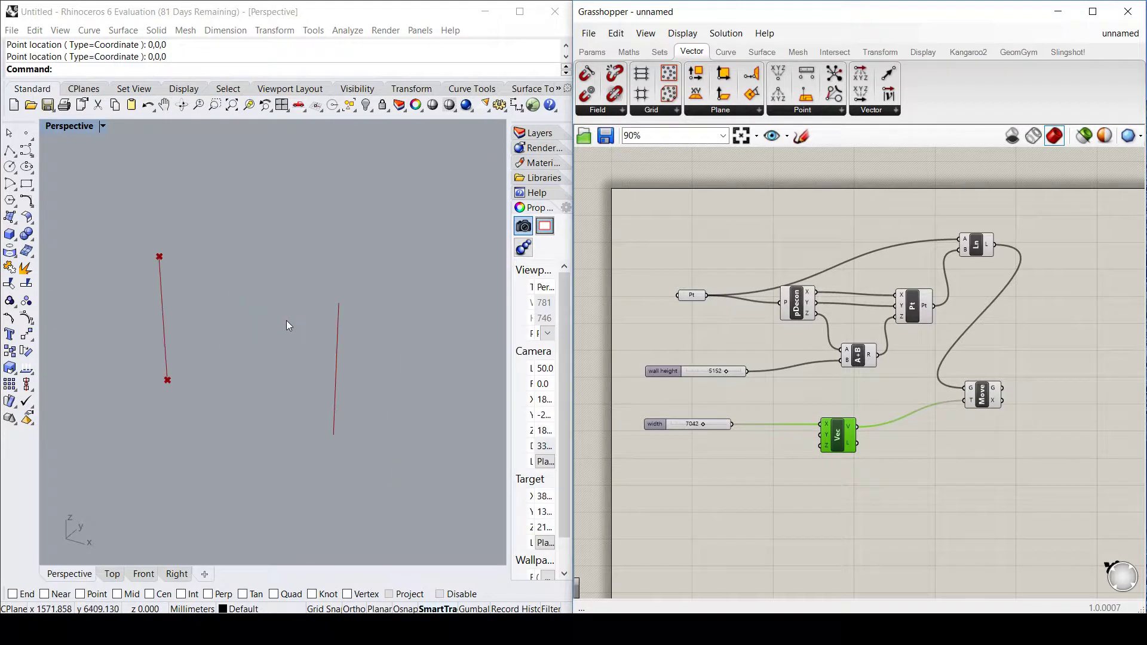
pyautogui.click(964, 342)
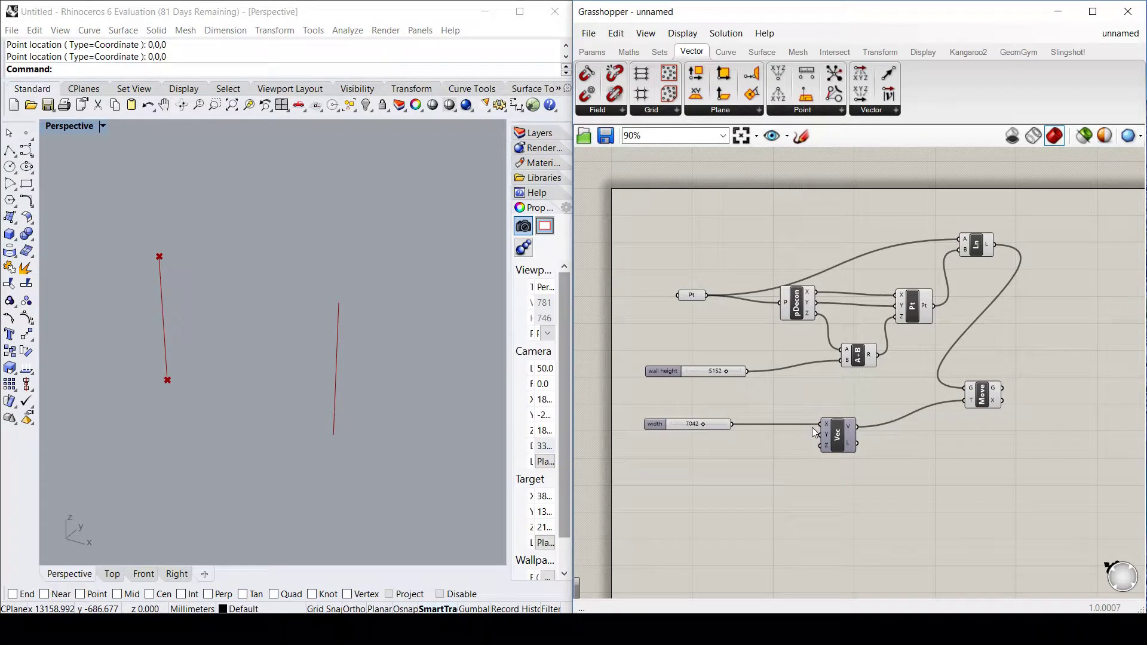
# - Duplicate the Move component above the original and connect the origin Pt parameter to the copy's G input instead of the line
pyautogui.moveTo(982, 395); pyautogui.dragTo(1002, 411)
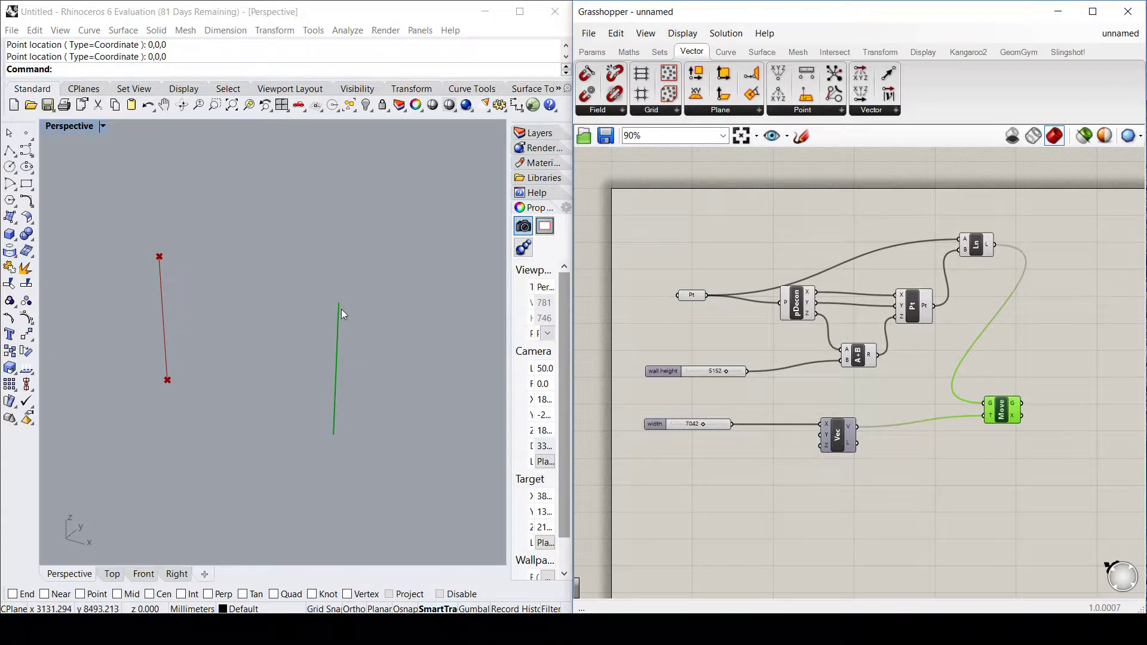
pyautogui.moveTo(1002, 410); pyautogui.dragTo(1009, 416)
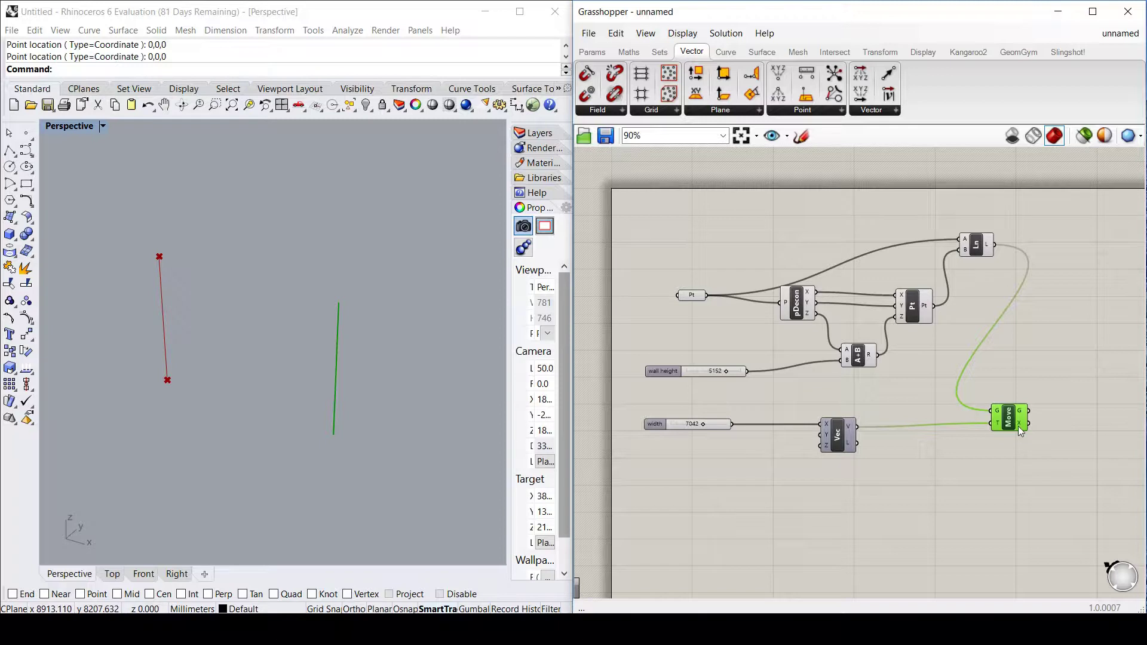
pyautogui.moveTo(1013, 424); pyautogui.dragTo(991, 453)
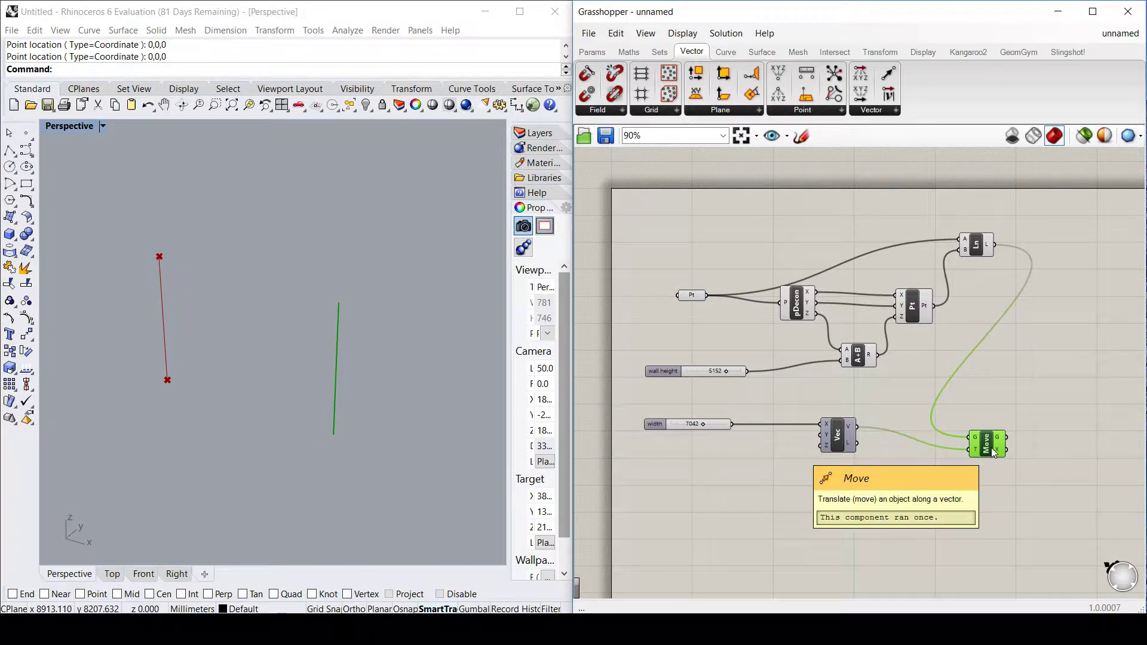
pyautogui.keyDown('alt'); pyautogui.moveTo(992, 452); pyautogui.dragTo(1009, 393); pyautogui.keyUp('alt')
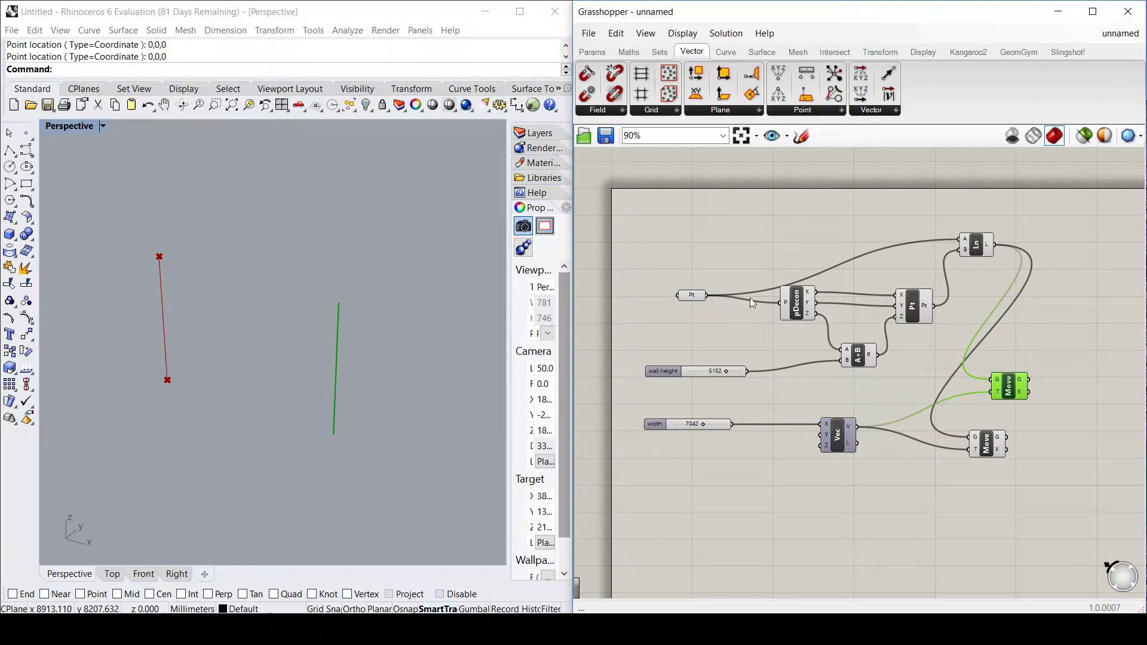
pyautogui.moveTo(709, 295)
pyautogui.keyDown('shift'); pyautogui.mouseDown()
pyautogui.moveTo(906, 389)
pyautogui.moveTo(991, 381)
pyautogui.mouseUp(); pyautogui.keyUp('shift')
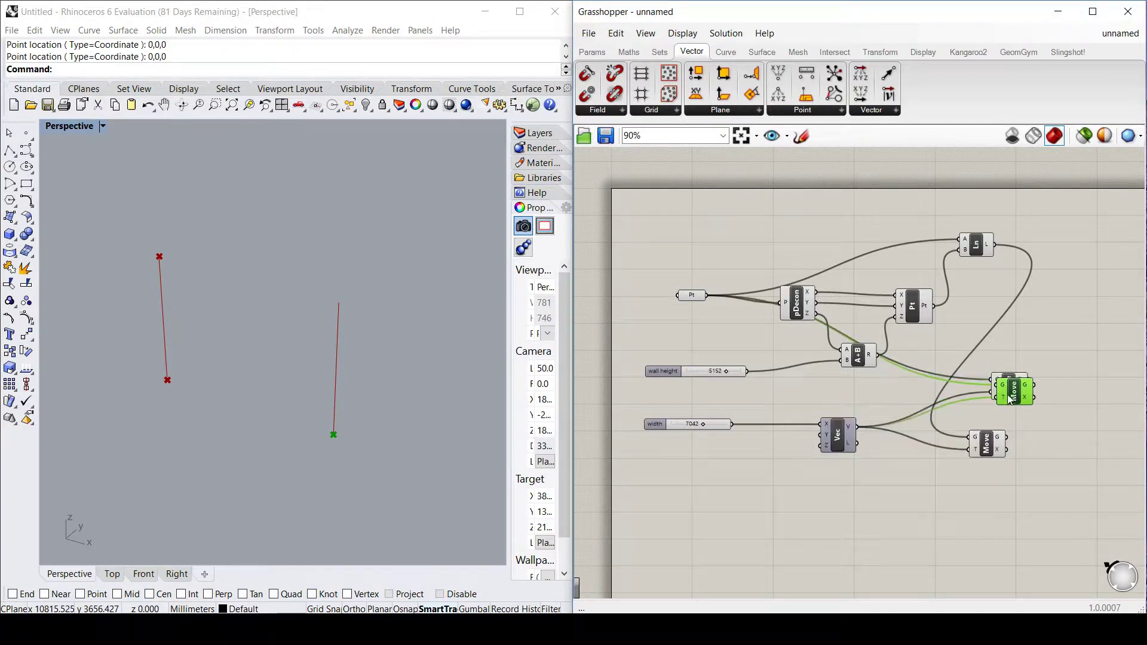
# - Duplicate the Move component, feed the Construct Point's Pt output into the copy's G input, and stack the three Move components in a column
pyautogui.keyDown('alt'); pyautogui.moveTo(1007, 389); pyautogui.dragTo(1033, 348); pyautogui.keyUp('alt')
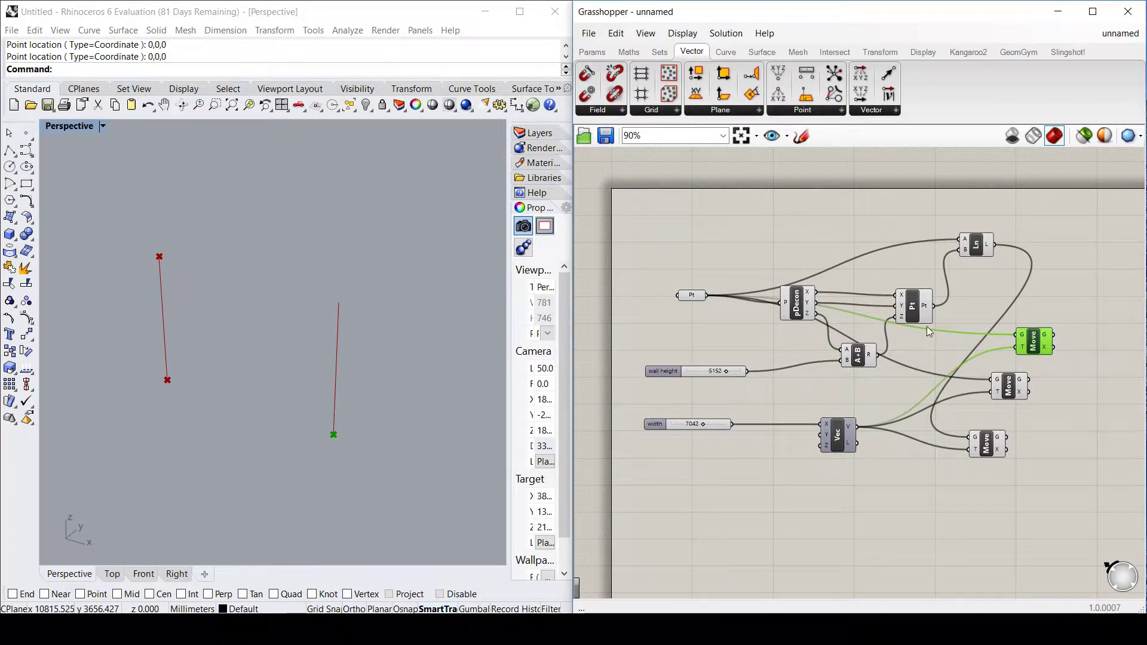
pyautogui.moveTo(937, 310); pyautogui.dragTo(1016, 336)
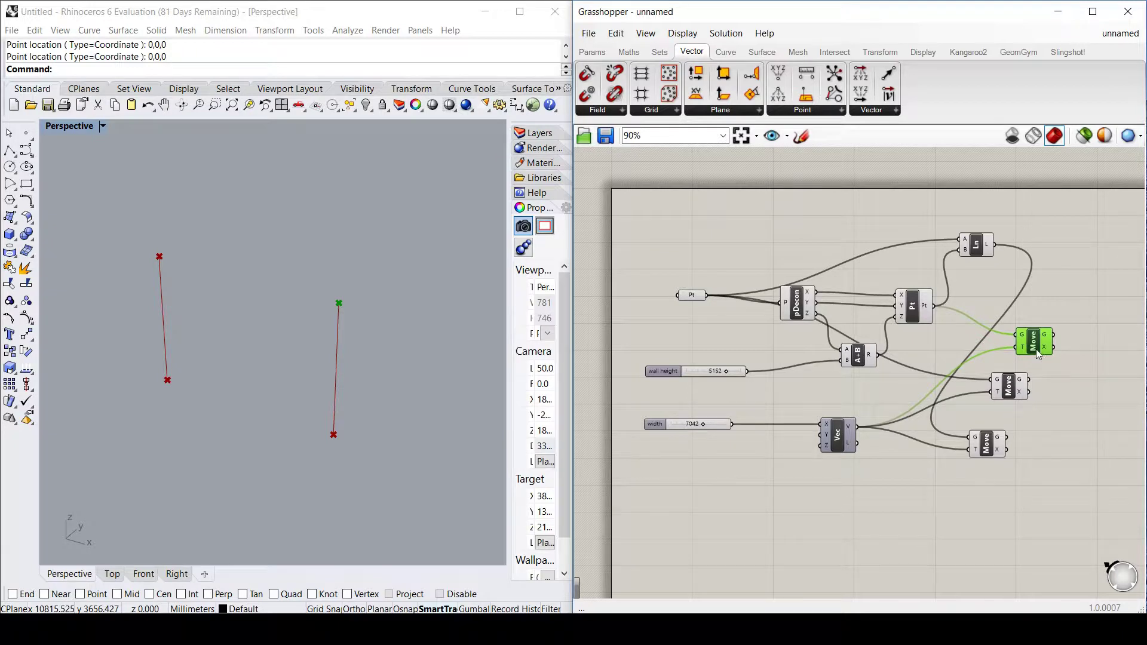
pyautogui.moveTo(1005, 396); pyautogui.dragTo(998, 511)
pyautogui.moveTo(988, 445); pyautogui.dragTo(1053, 342)
pyautogui.moveTo(1042, 382); pyautogui.dragTo(1051, 379)
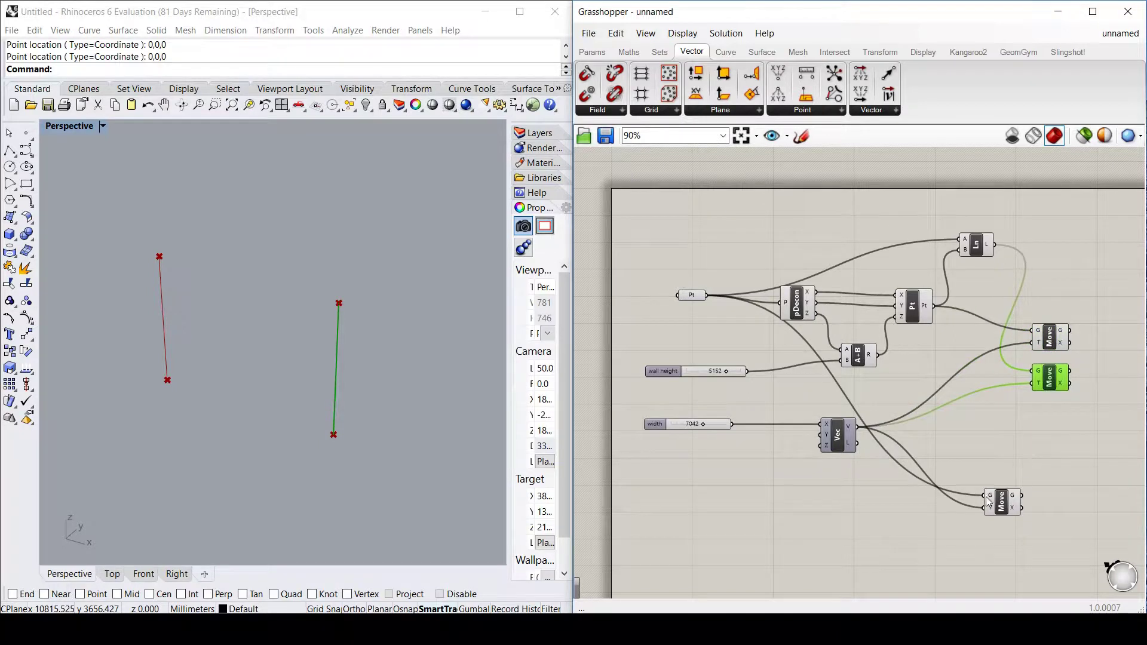
pyautogui.moveTo(1002, 503); pyautogui.dragTo(1050, 420)
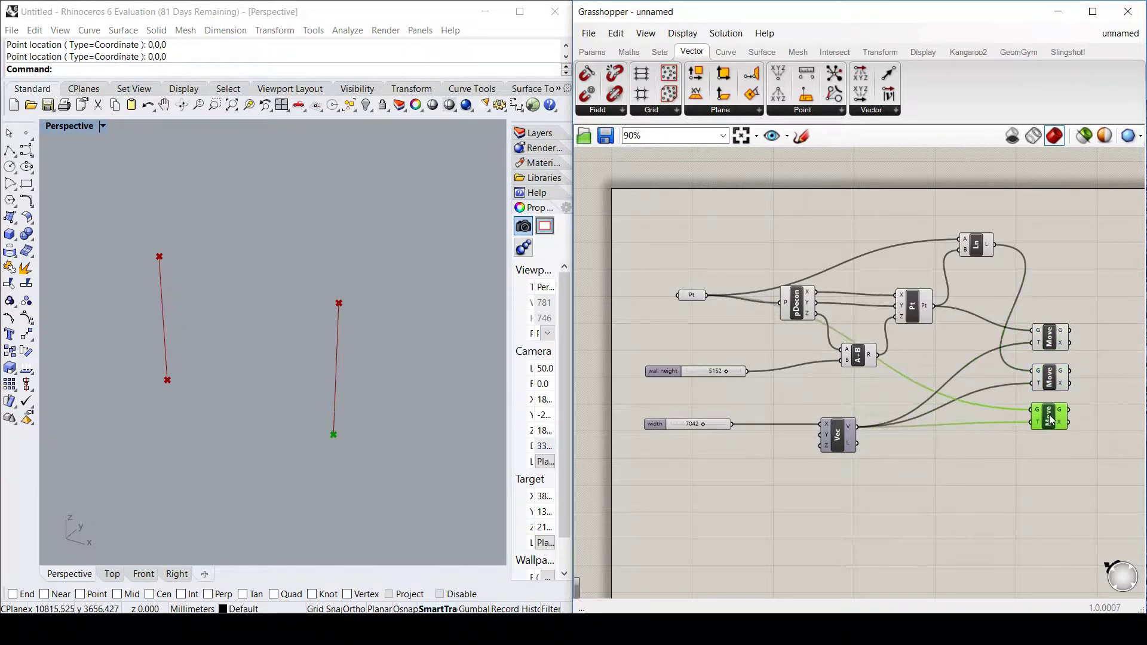
pyautogui.click(987, 468)
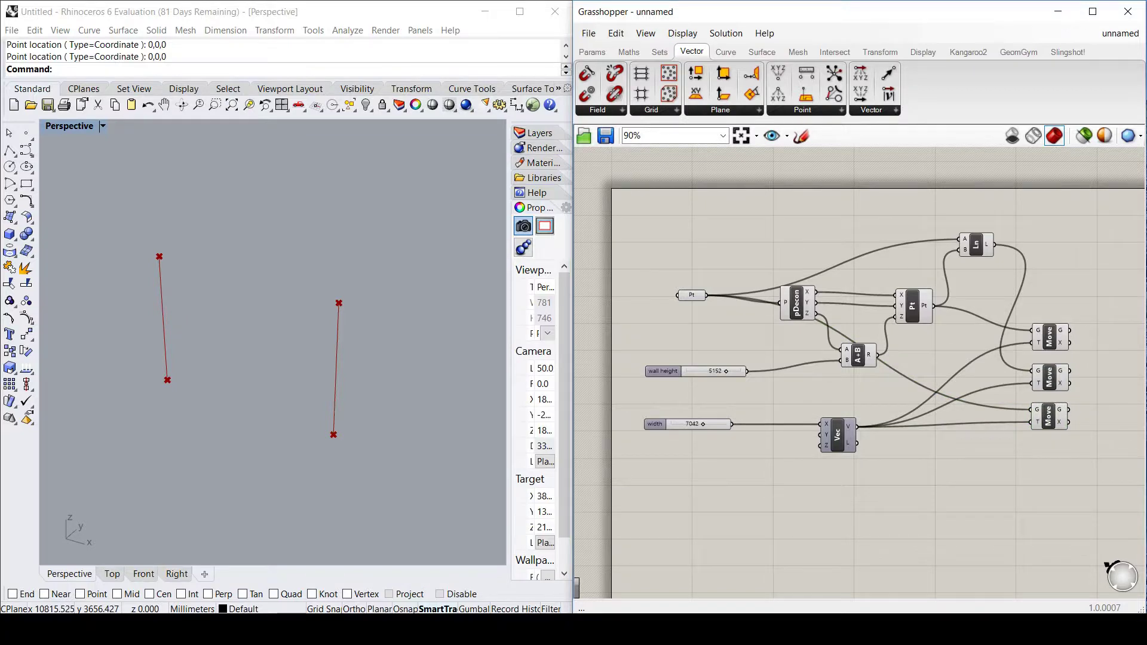
# - Add a Deconstruct component beside the top Move component and connect the Move's G output to its P input
pyautogui.scroll(-1, 865, 385)
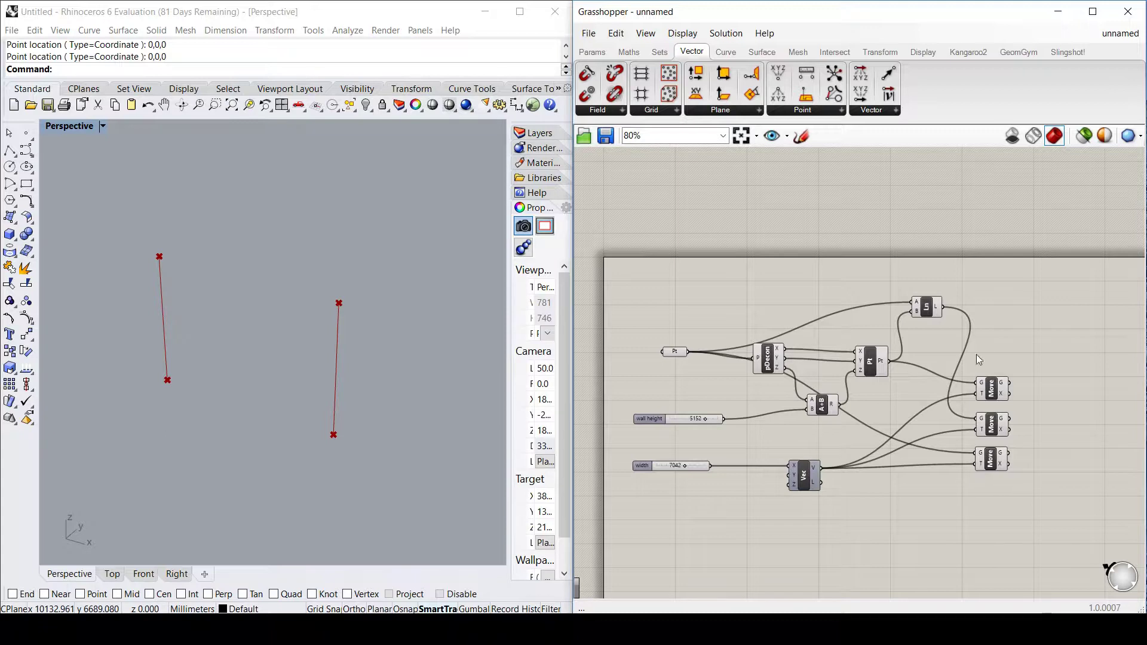
pyautogui.click(993, 388)
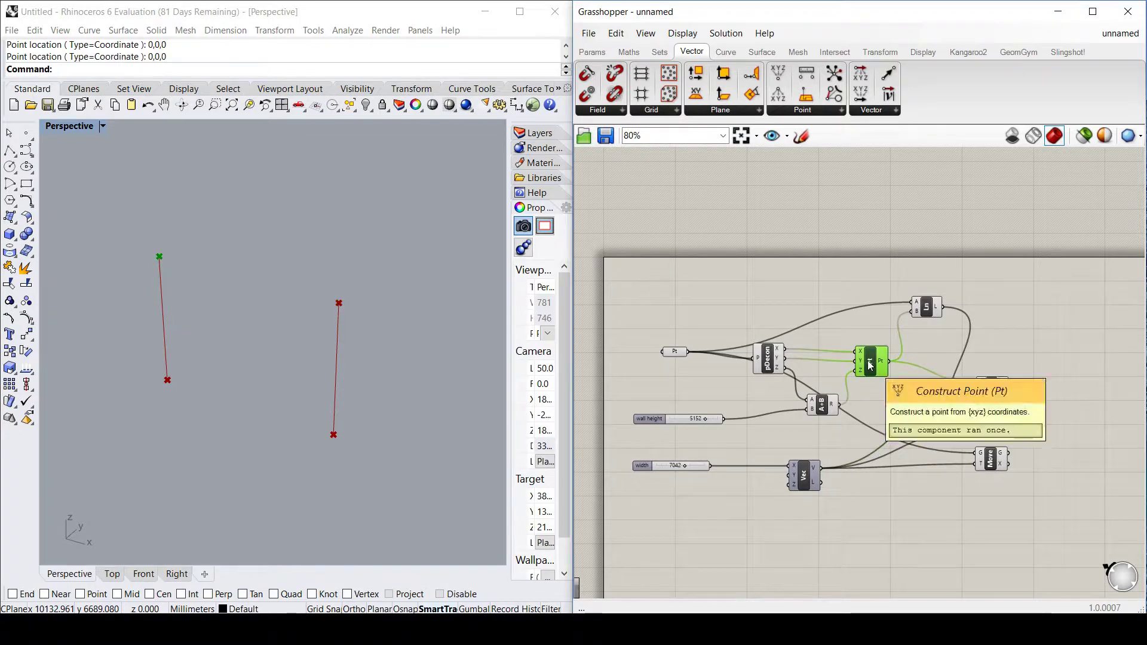
pyautogui.click(1045, 366)
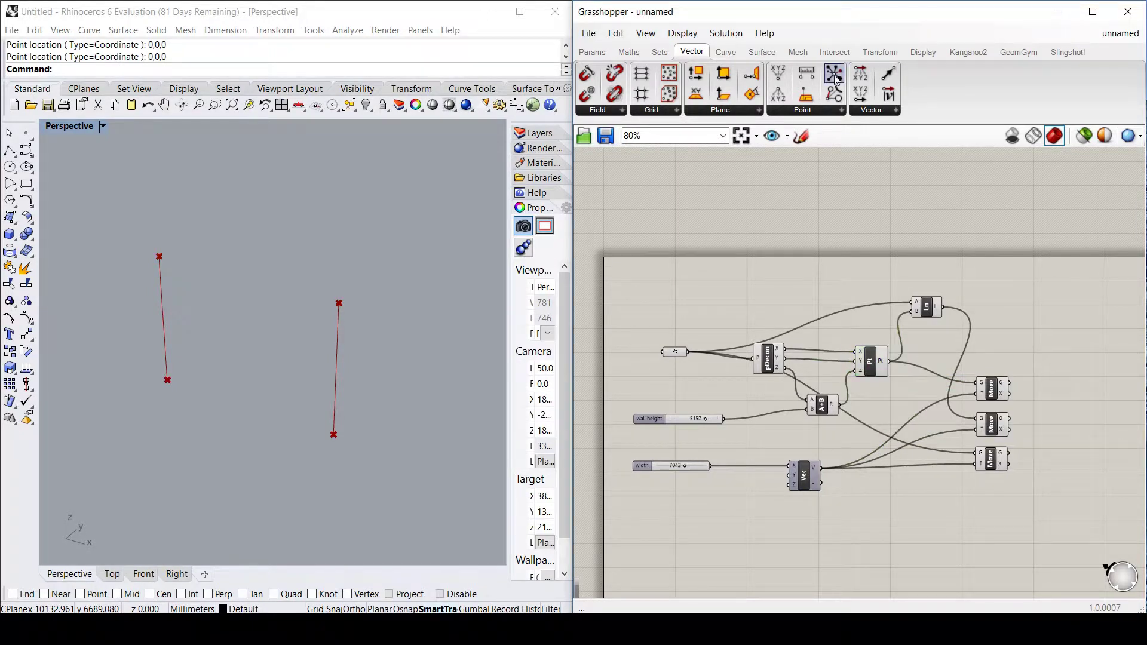
pyautogui.moveTo(779, 96); pyautogui.dragTo(808, 148)
pyautogui.moveTo(1061, 386)
pyautogui.mouseDown()
pyautogui.moveTo(1041, 379)
pyautogui.moveTo(1056, 386)
pyautogui.mouseUp()
pyautogui.click(1003, 389)
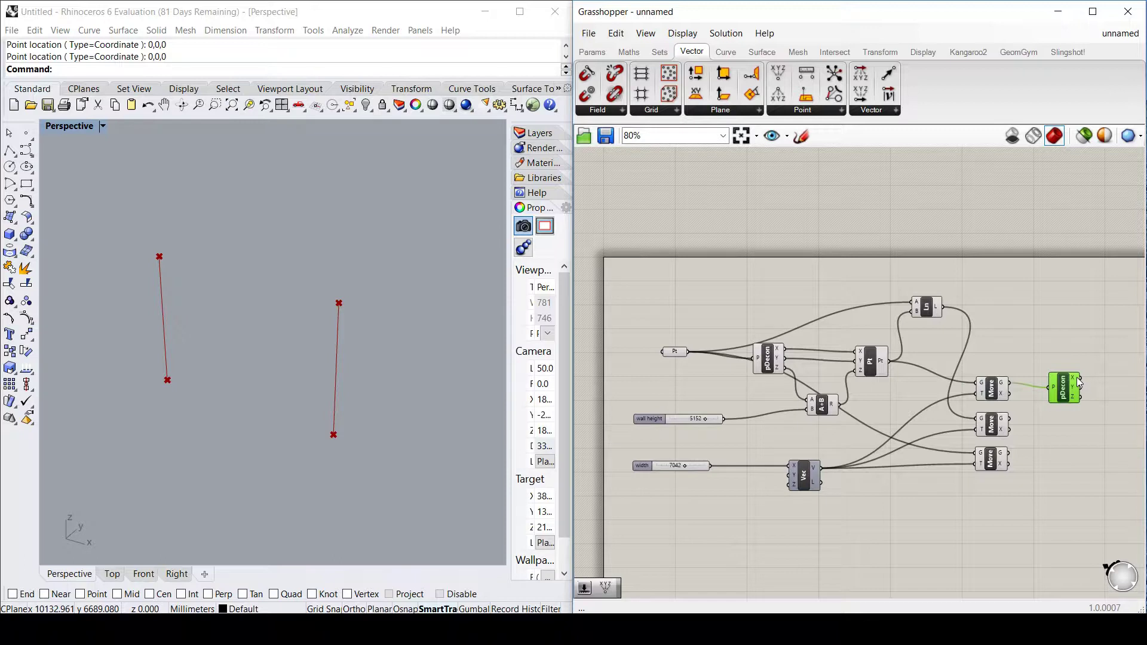
pyautogui.moveTo(1077, 383)
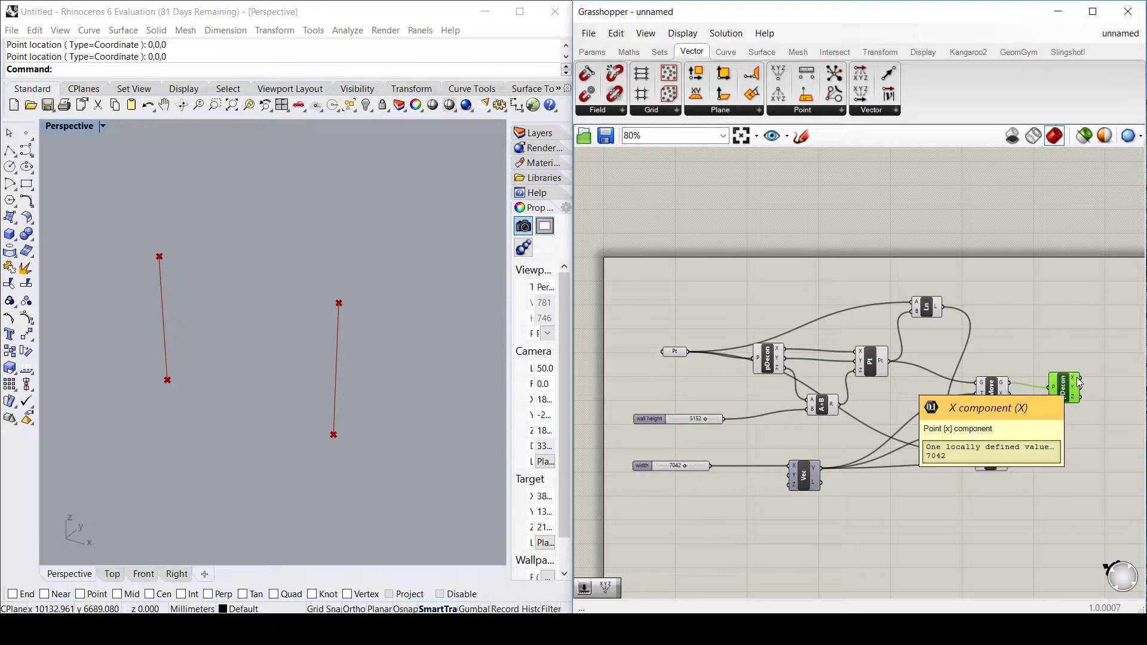
# - Add a Subtraction component above the new Deconstruct component and connect that Deconstruct's X output to its A input
pyautogui.doubleClick(1049, 310)
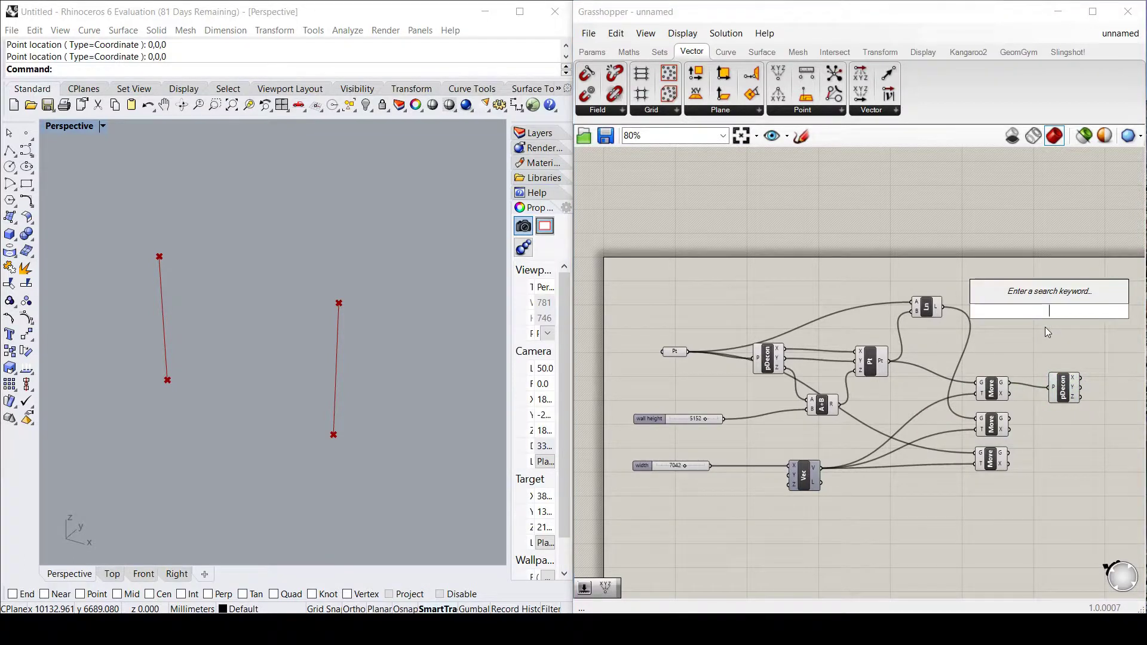
pyautogui.write('subtra')
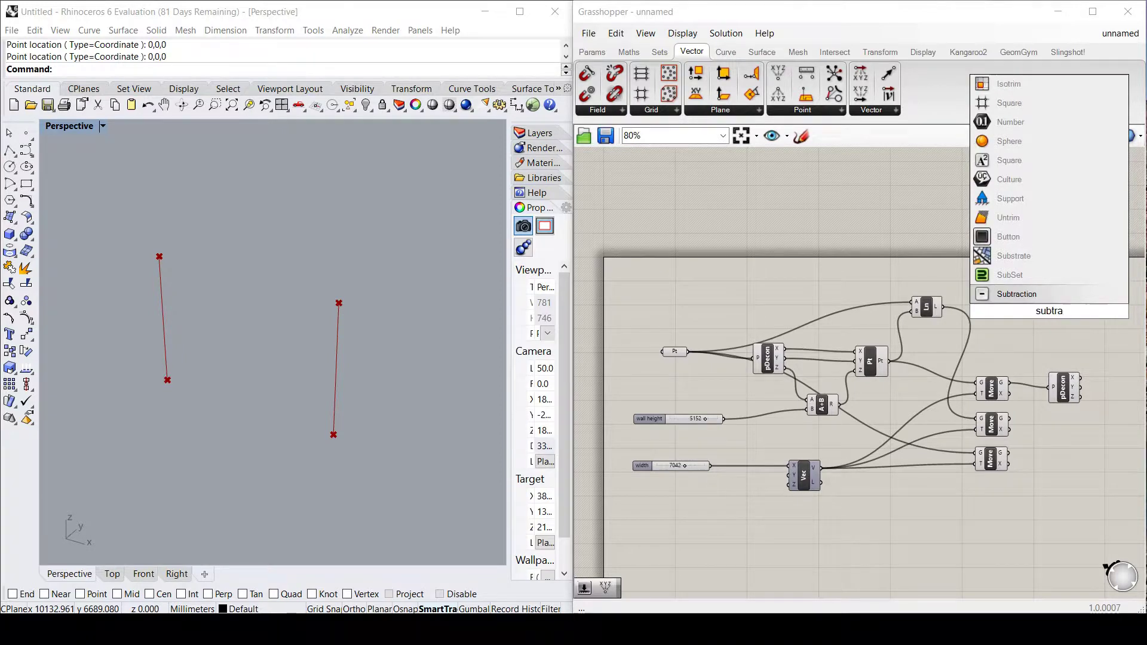
pyautogui.click(1042, 294)
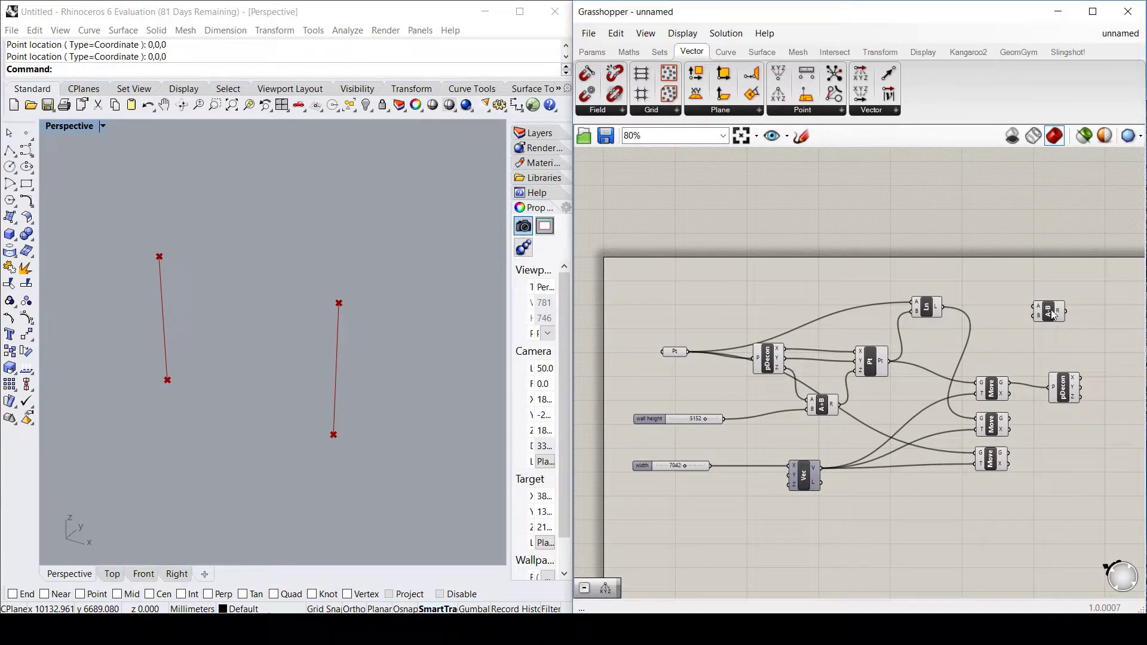
pyautogui.click(993, 391)
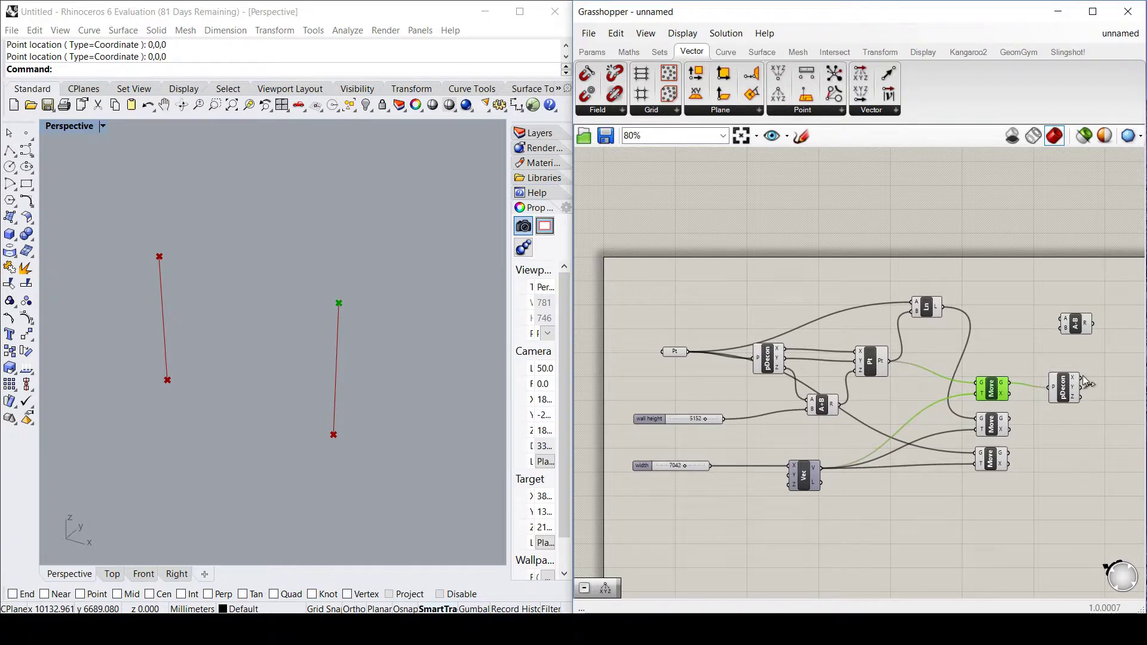
pyautogui.moveTo(1083, 378); pyautogui.dragTo(1075, 326)
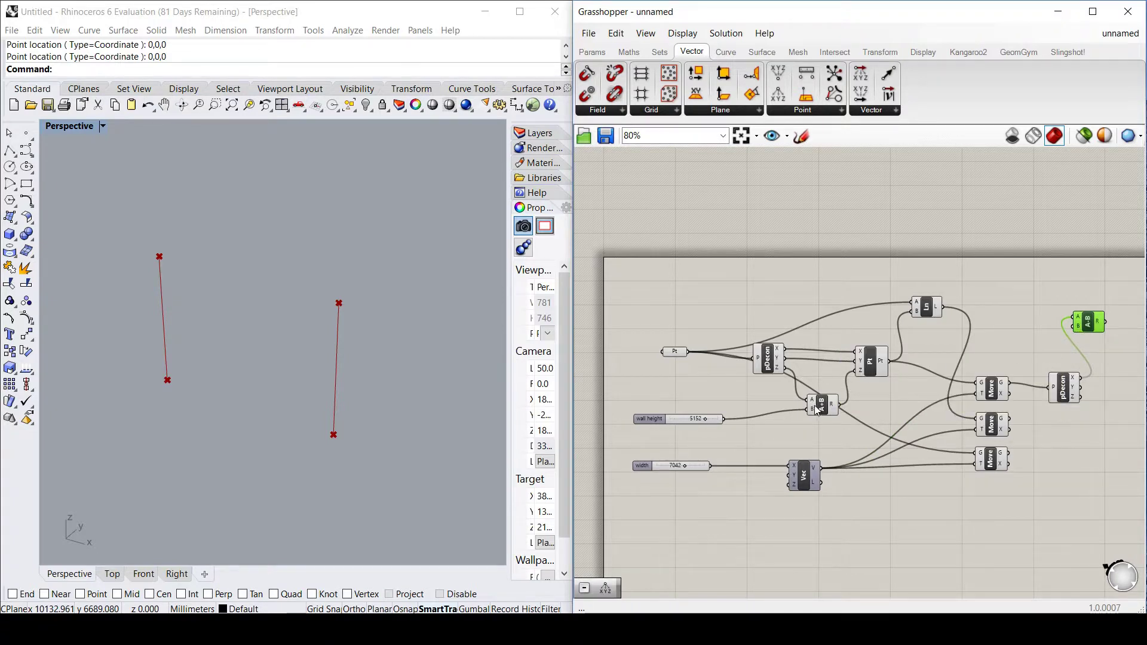
# - Connect the X output of the origin point's Deconstruct component to the Subtraction's B input
pyautogui.click(769, 362)
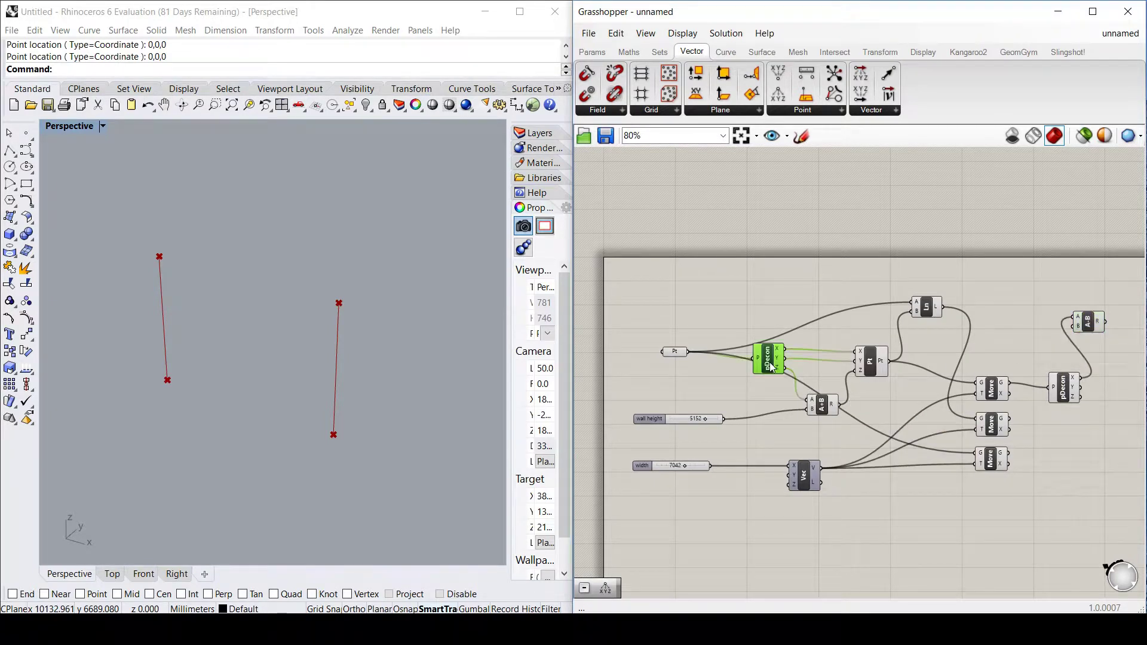
pyautogui.click(872, 365)
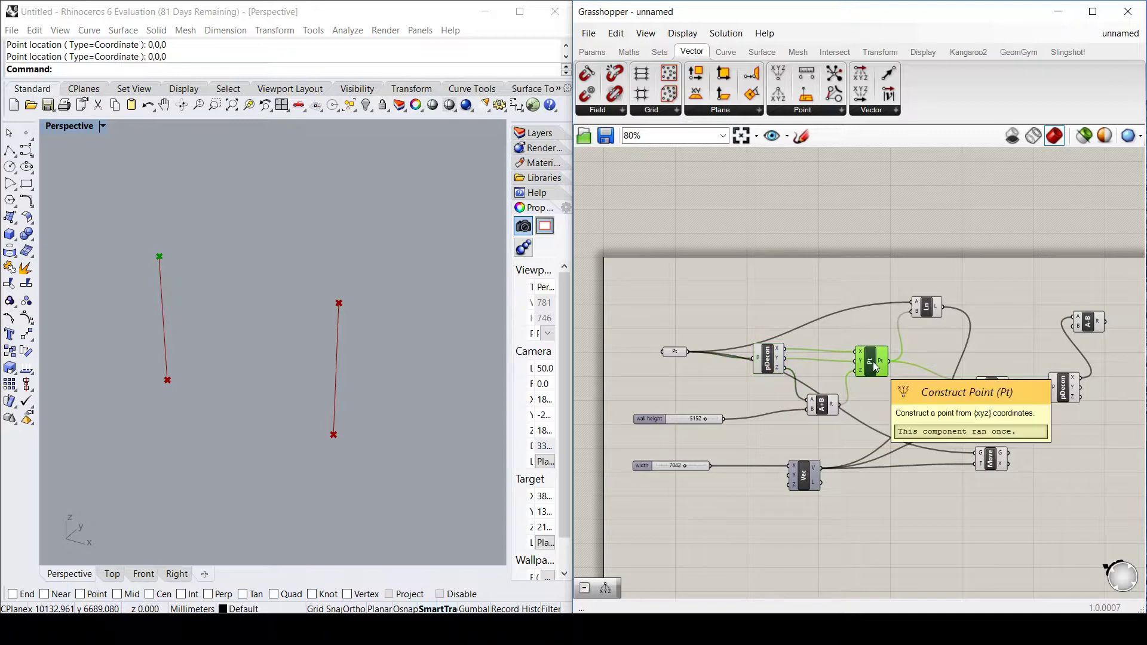
pyautogui.click(826, 411)
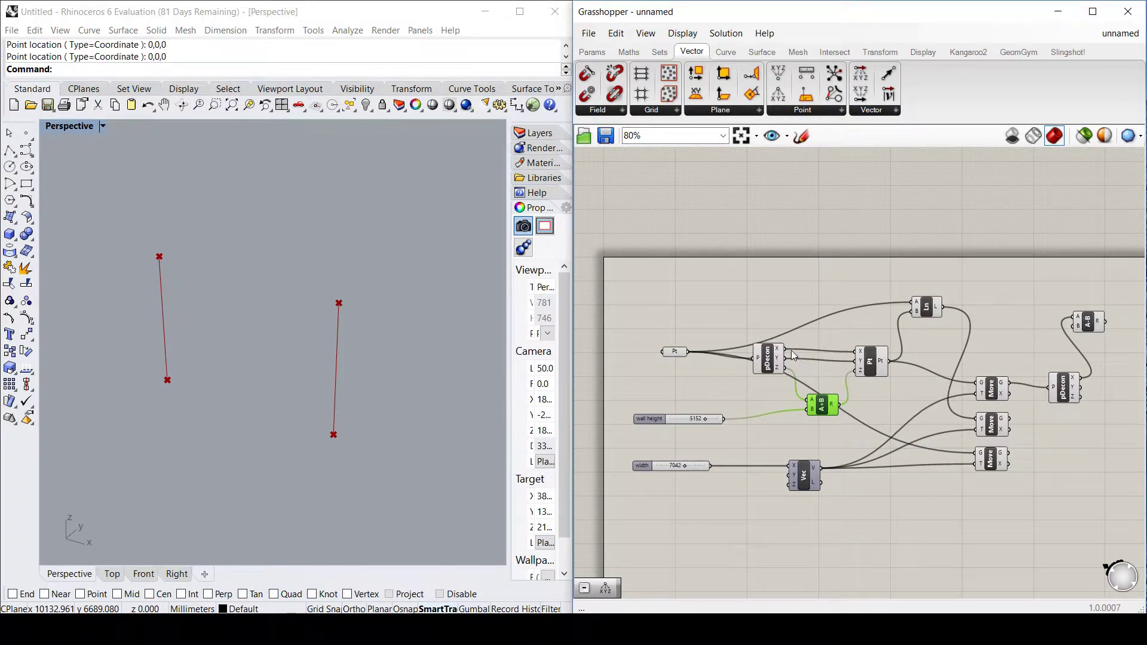
pyautogui.moveTo(792, 354); pyautogui.dragTo(1065, 344)
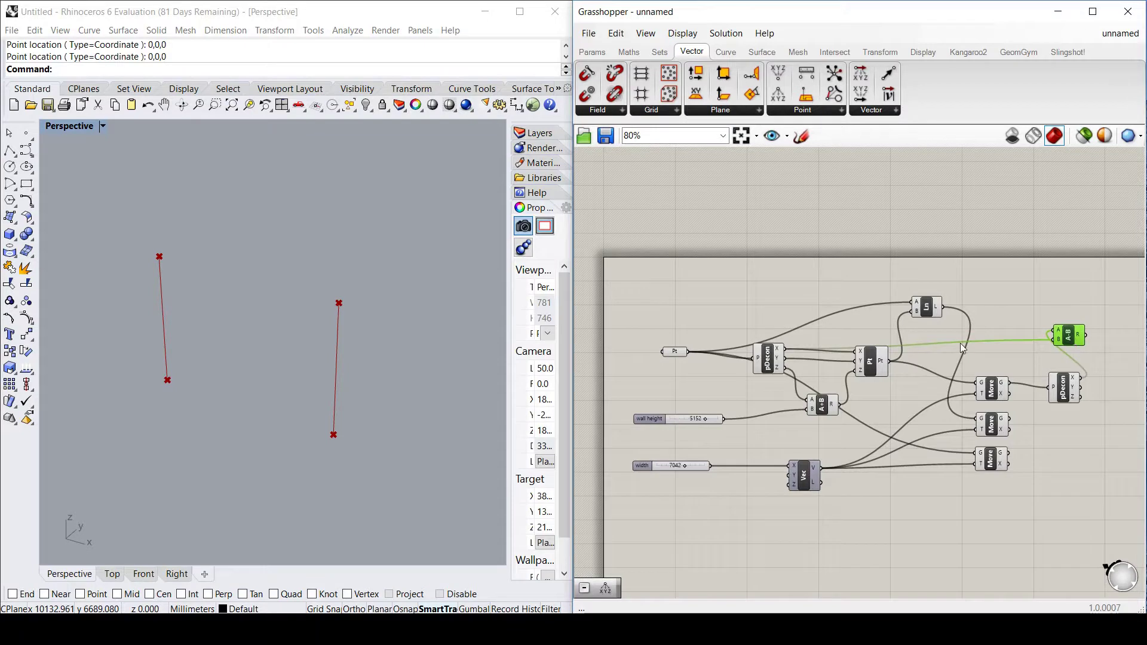
# - Add a Division component beside the Subtraction and connect the Subtraction's R output to its A input
pyautogui.scroll(-2, 1031, 385)
pyautogui.scroll(4, 1031, 384)
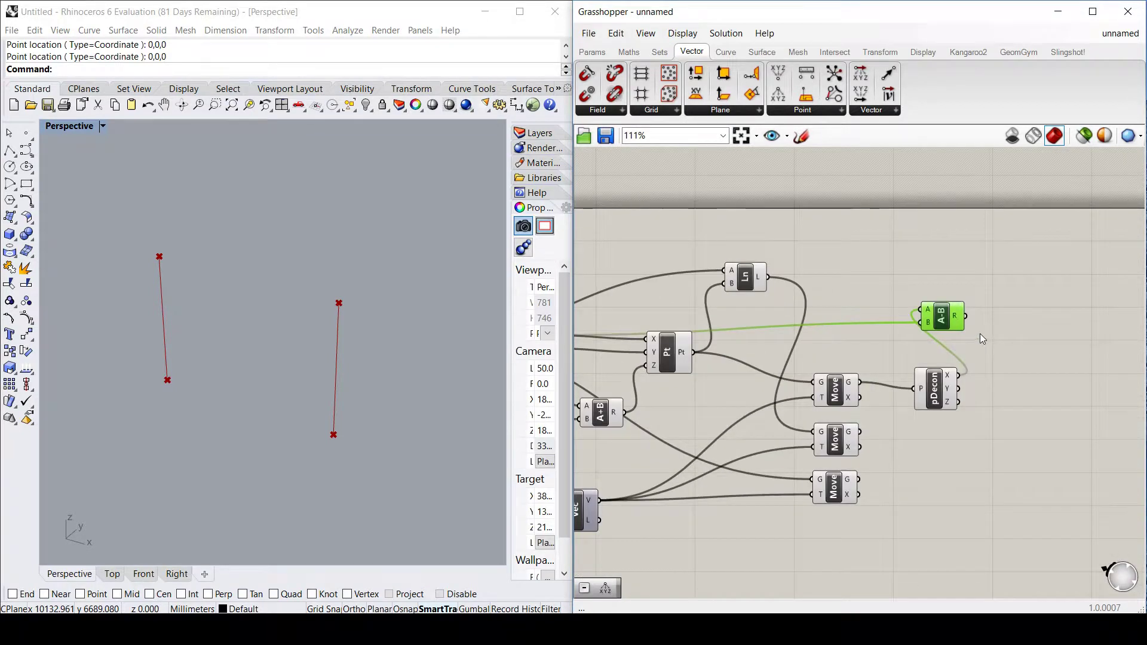
pyautogui.click(1023, 340)
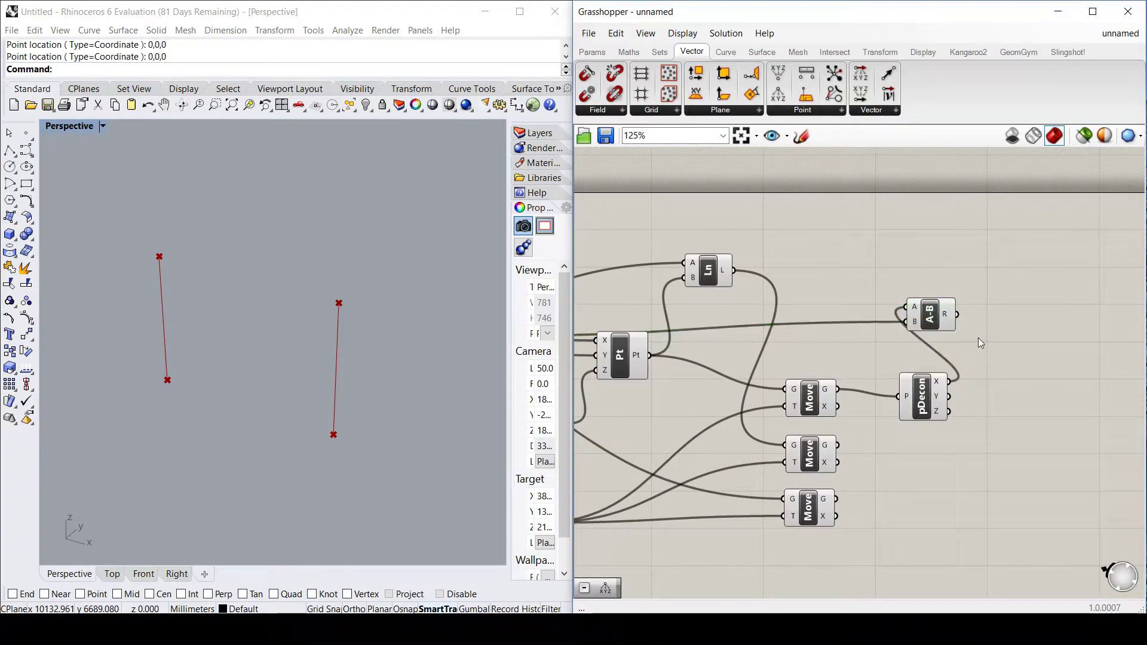
pyautogui.rightClick(1031, 323)
pyautogui.doubleClick(1023, 326)
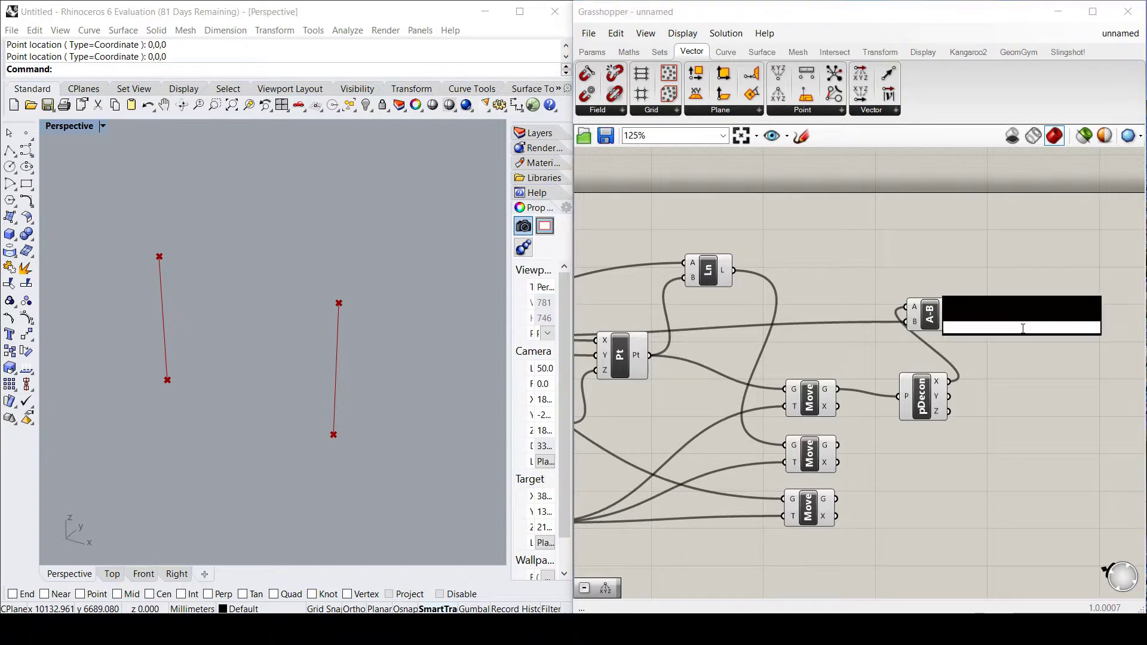
pyautogui.write('divi')
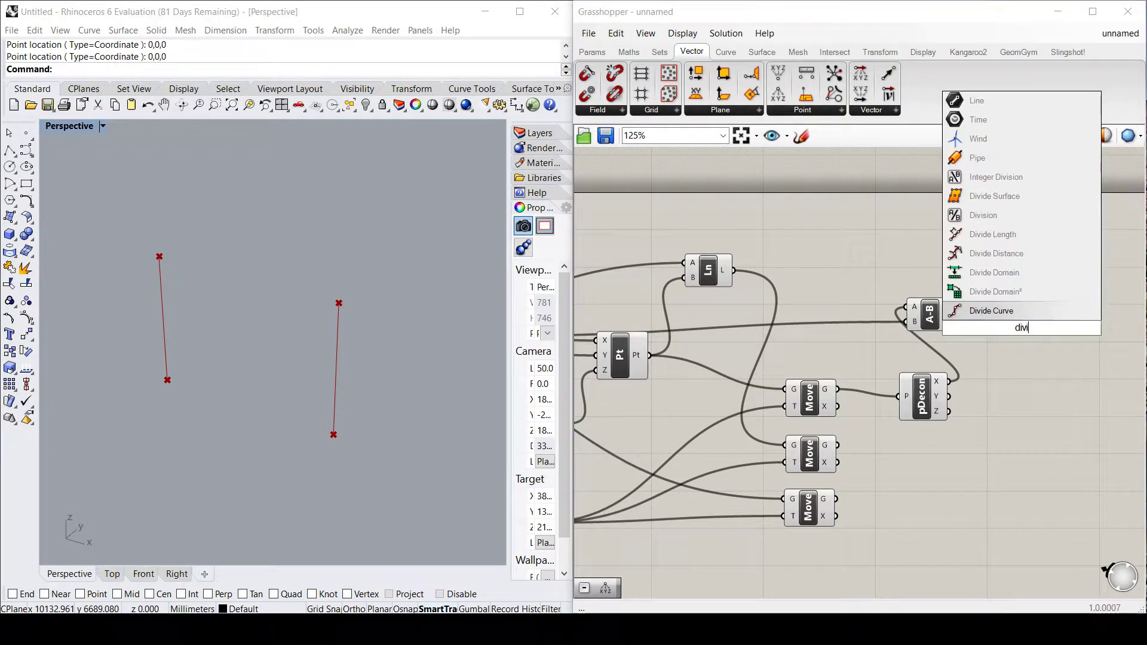
pyautogui.write('de')
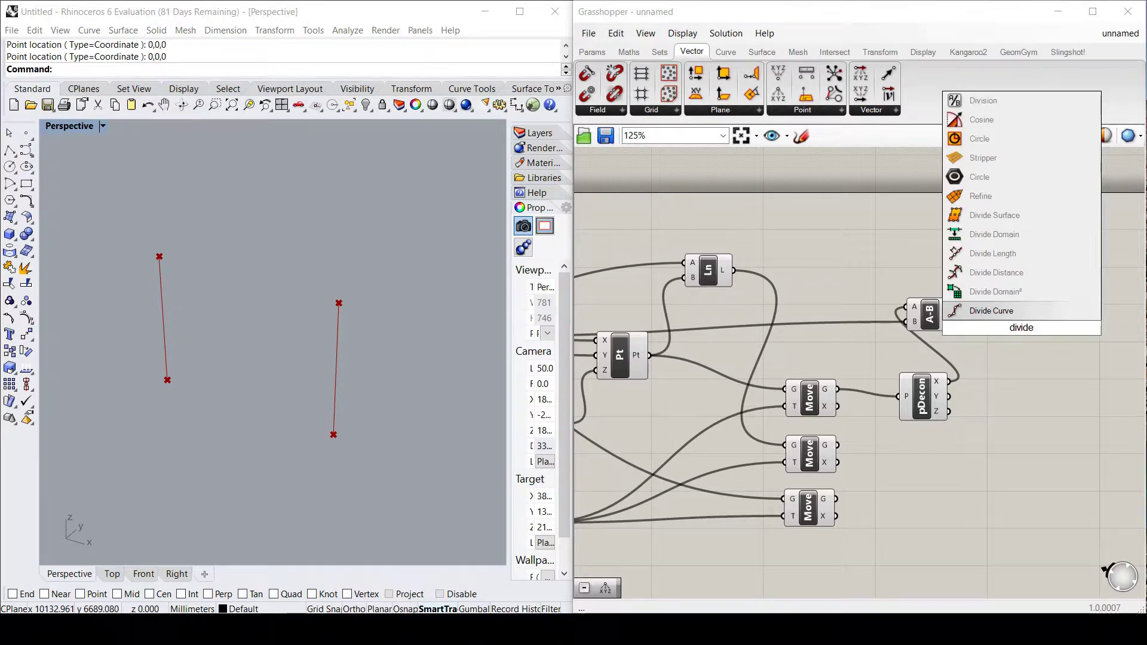
pyautogui.click(1044, 102)
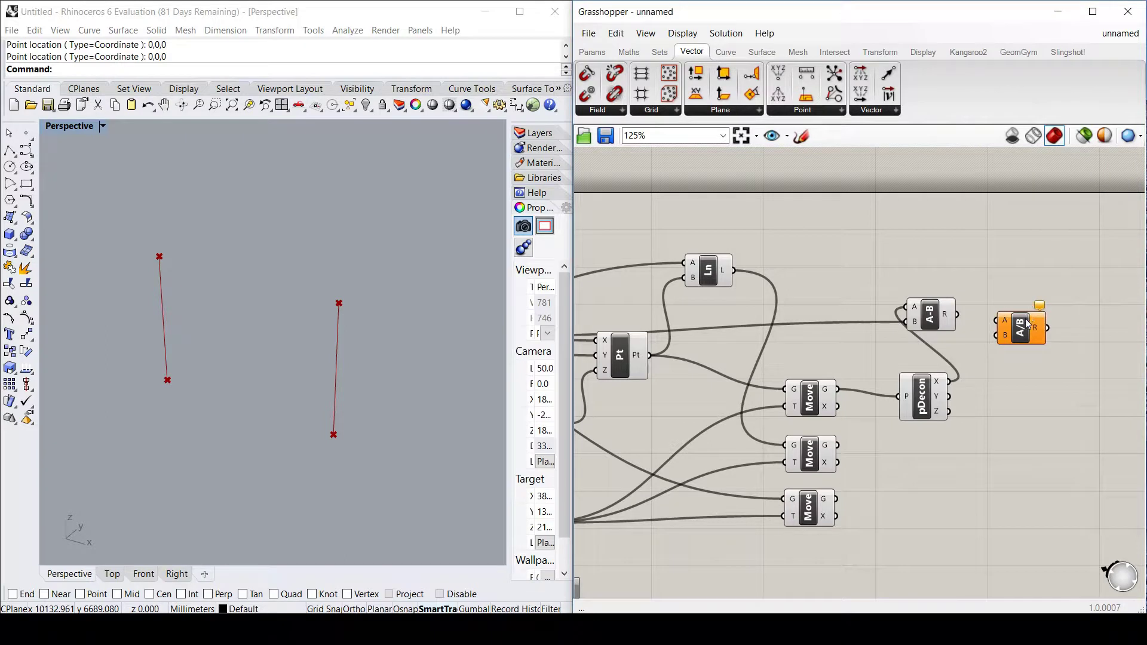
pyautogui.moveTo(1027, 323); pyautogui.dragTo(1061, 304)
pyautogui.moveTo(957, 315); pyautogui.dragTo(1033, 300)
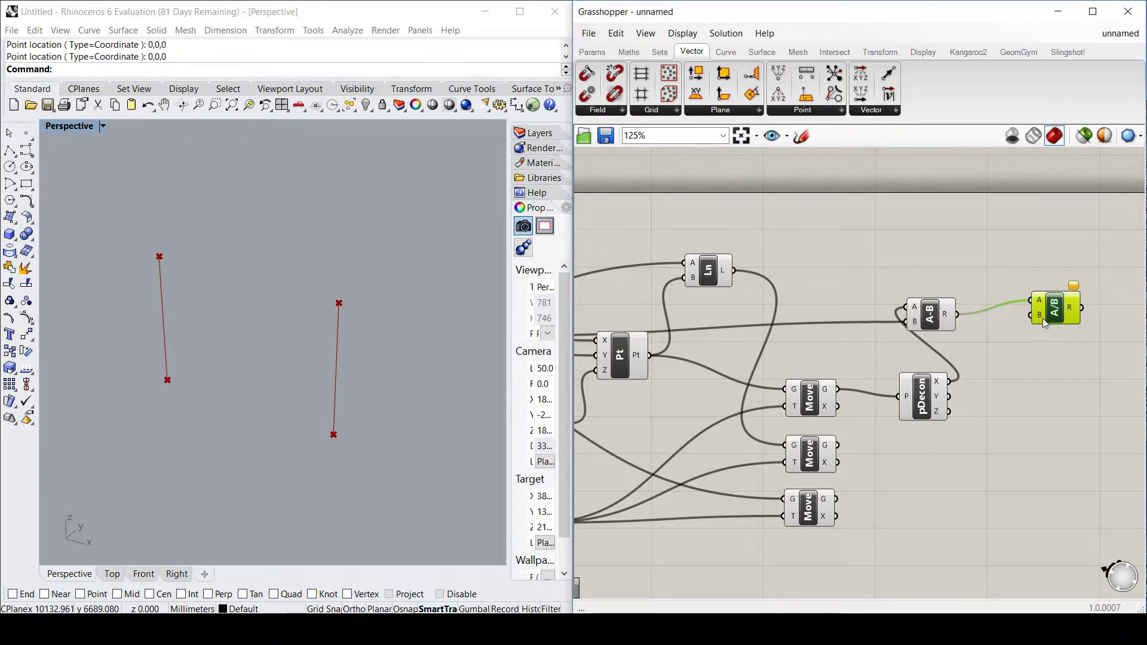
# - Set the Division component's B input to a fixed value of 2
pyautogui.rightClick(1039, 319)
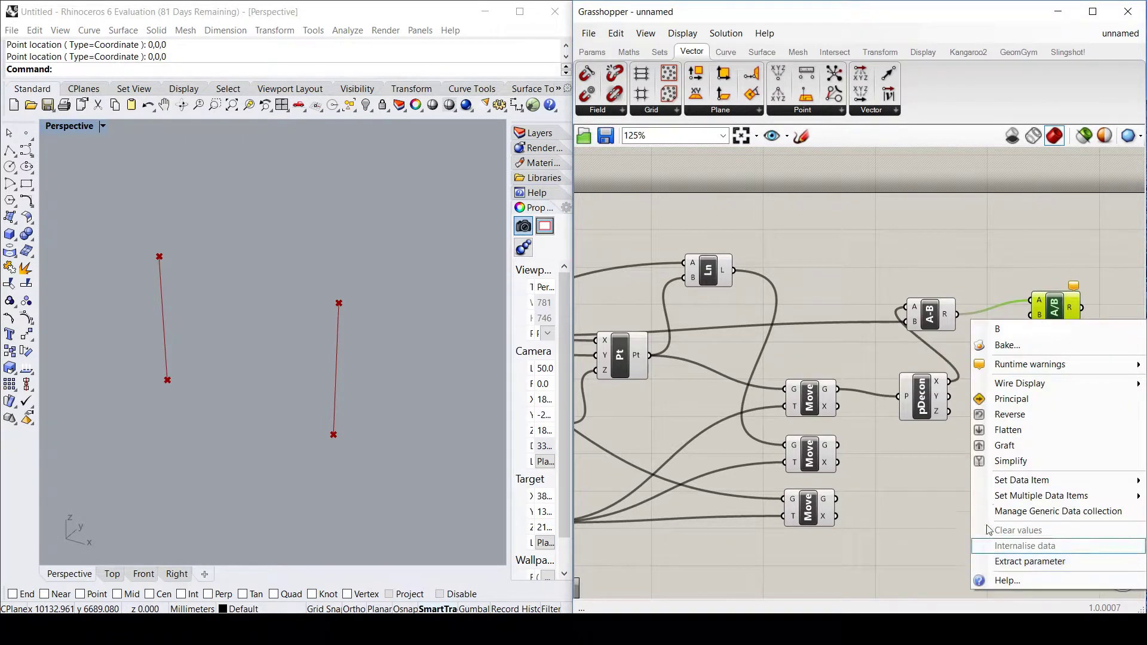
pyautogui.moveTo(1017, 483)
pyautogui.click(905, 483)
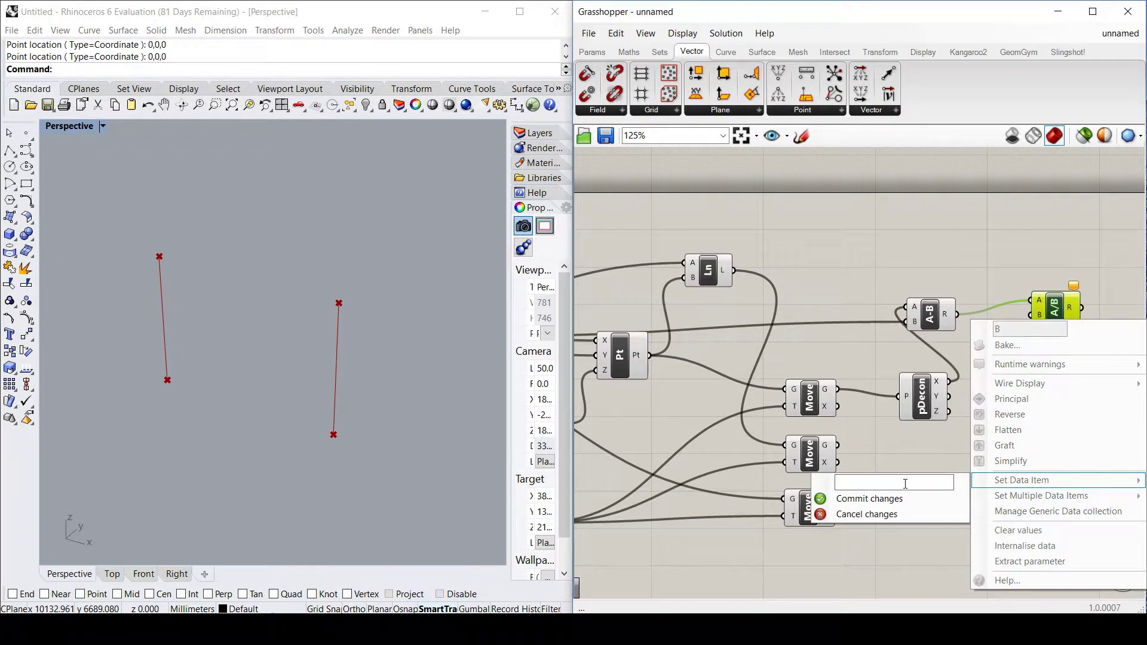
pyautogui.write('2')
pyautogui.click(887, 501)
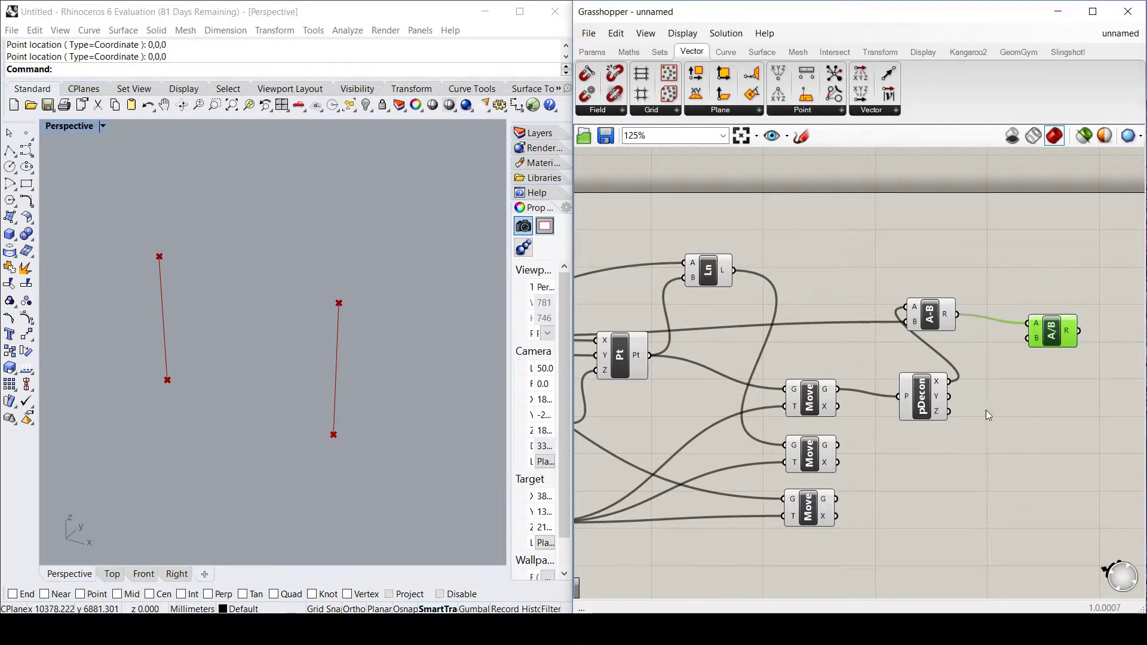
# - Add a Construct Point component after the Division and connect the Division's R output to its X input
pyautogui.scroll(-2, 980, 400)
pyautogui.scroll(-1, 964, 380)
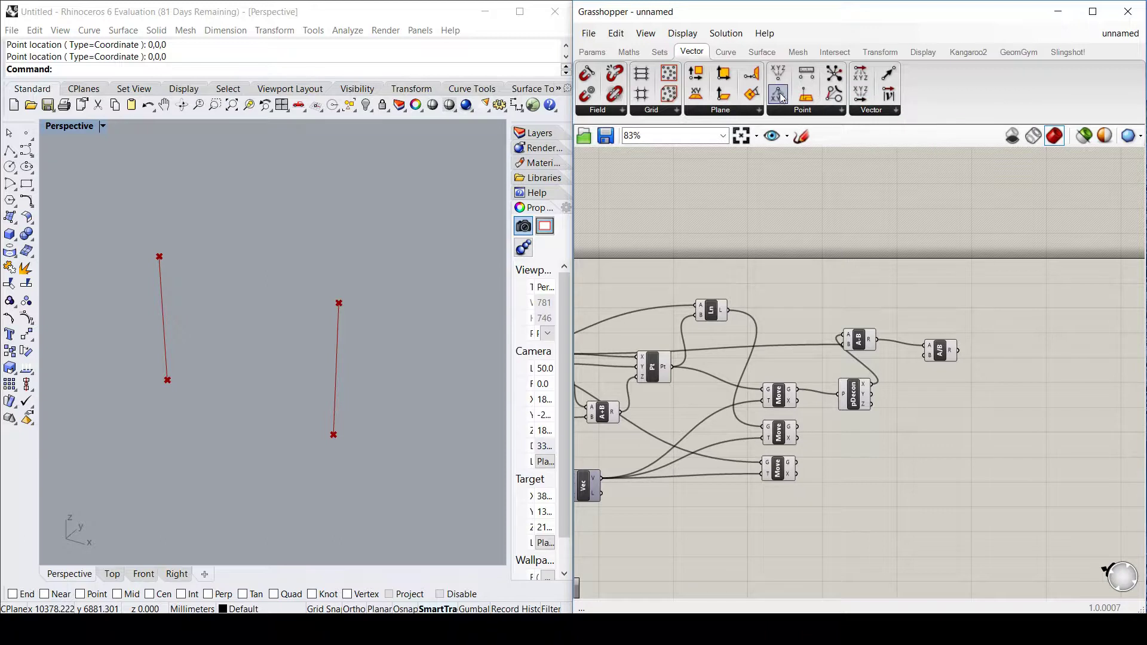
pyautogui.moveTo(778, 72); pyautogui.dragTo(1009, 342)
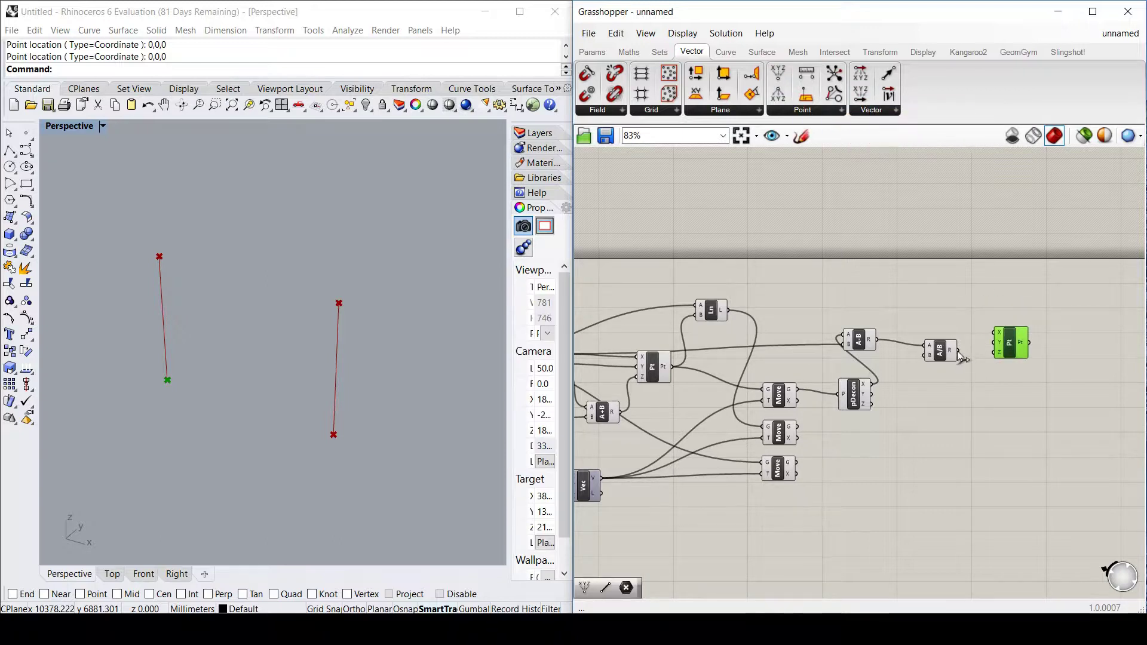
pyautogui.moveTo(959, 351); pyautogui.dragTo(1011, 352)
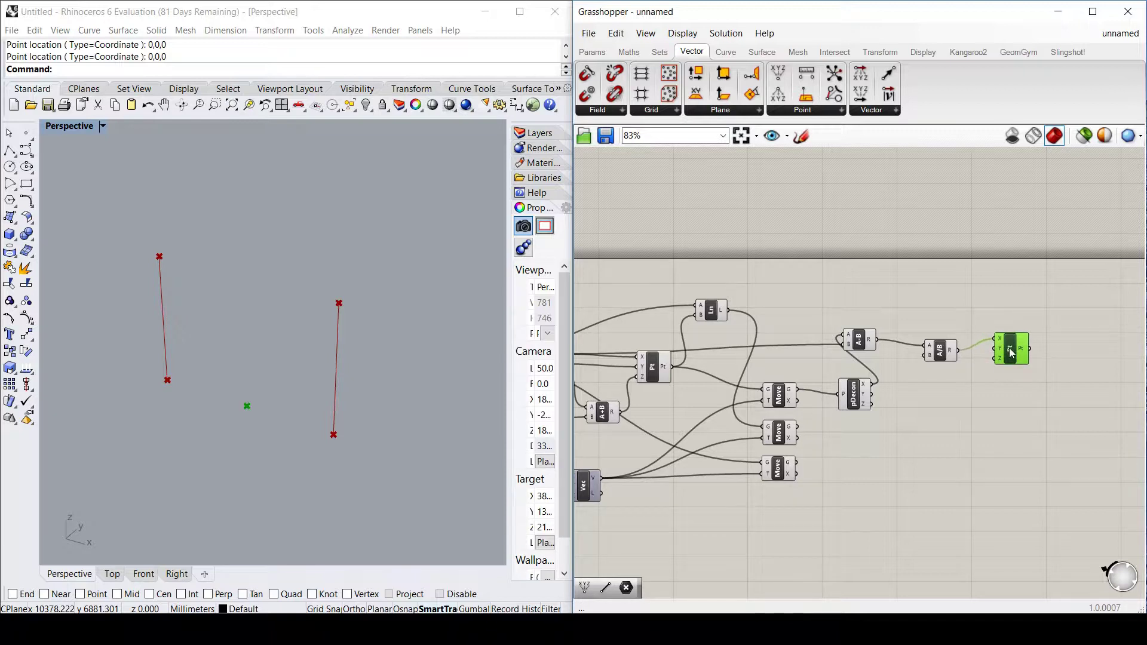
pyautogui.scroll(-3, 1020, 376)
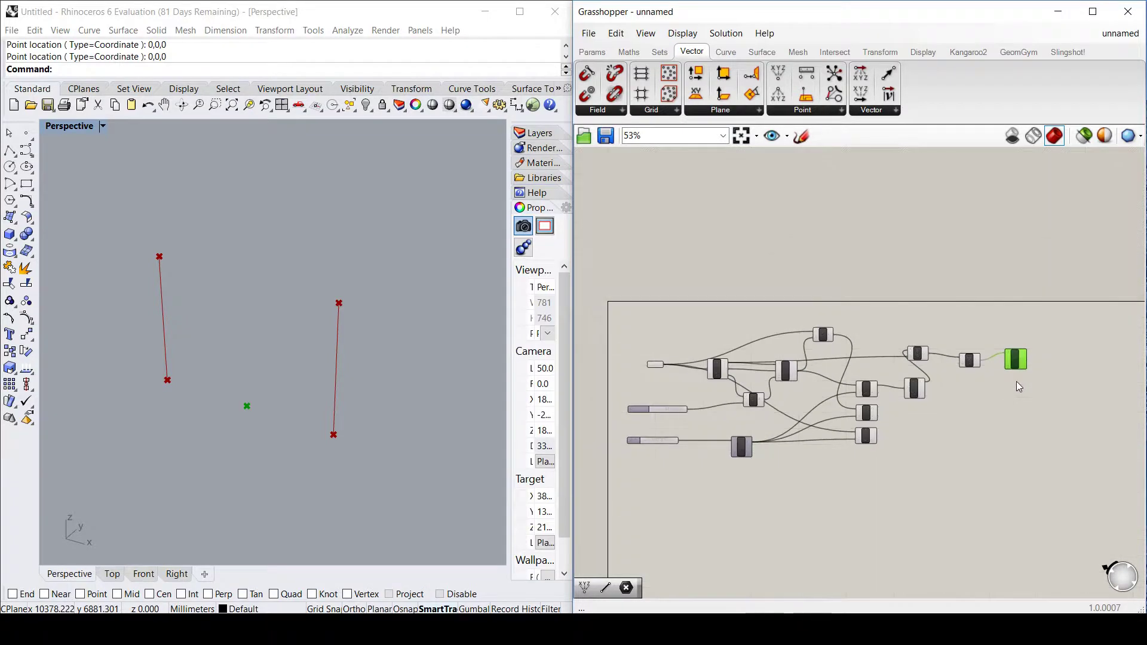
pyautogui.scroll(2, 1008, 386)
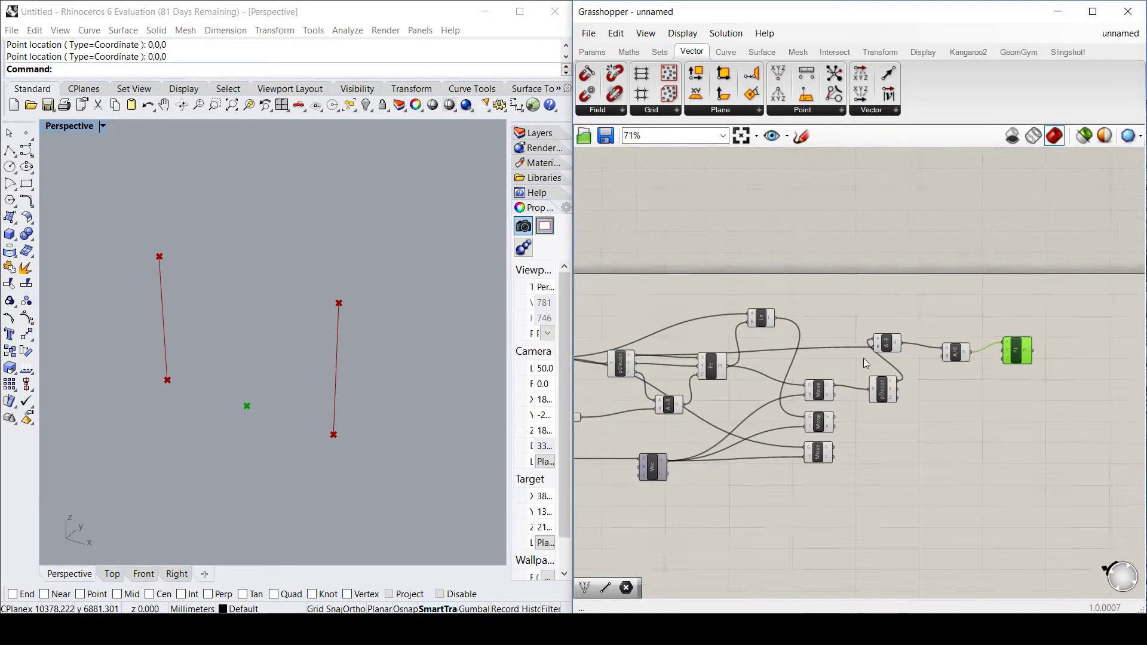
pyautogui.scroll(2, 663, 373)
pyautogui.scroll(-2, 623, 357)
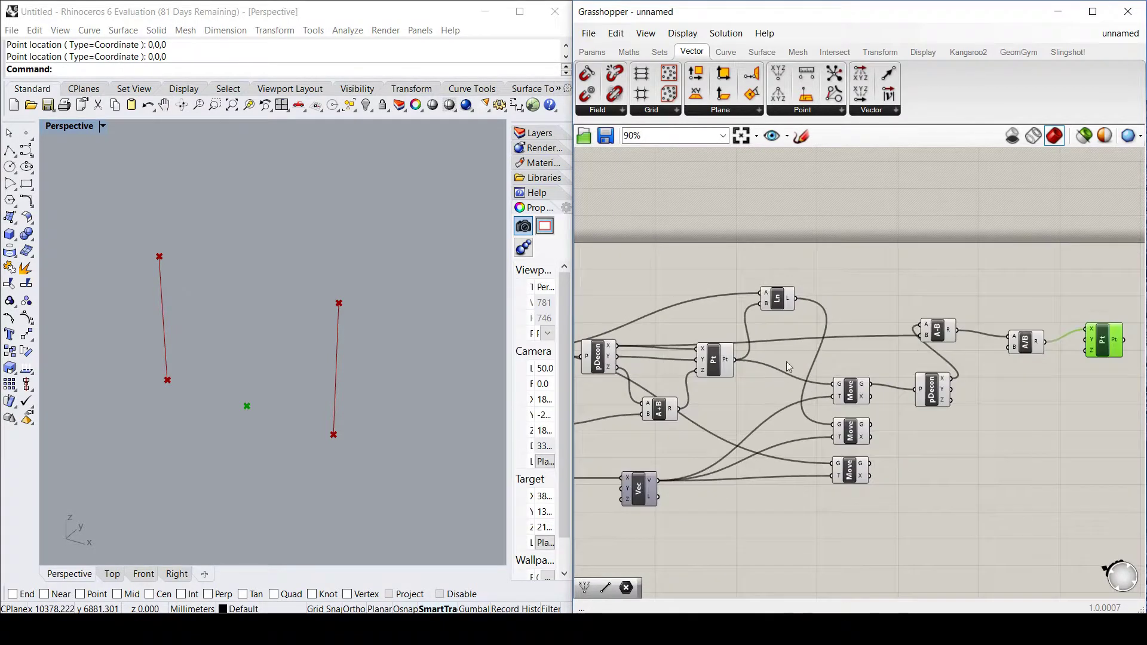
# - Connect the Z output of the moved column-top point's Deconstruct component to the Construct Point's Z input
pyautogui.click(931, 399)
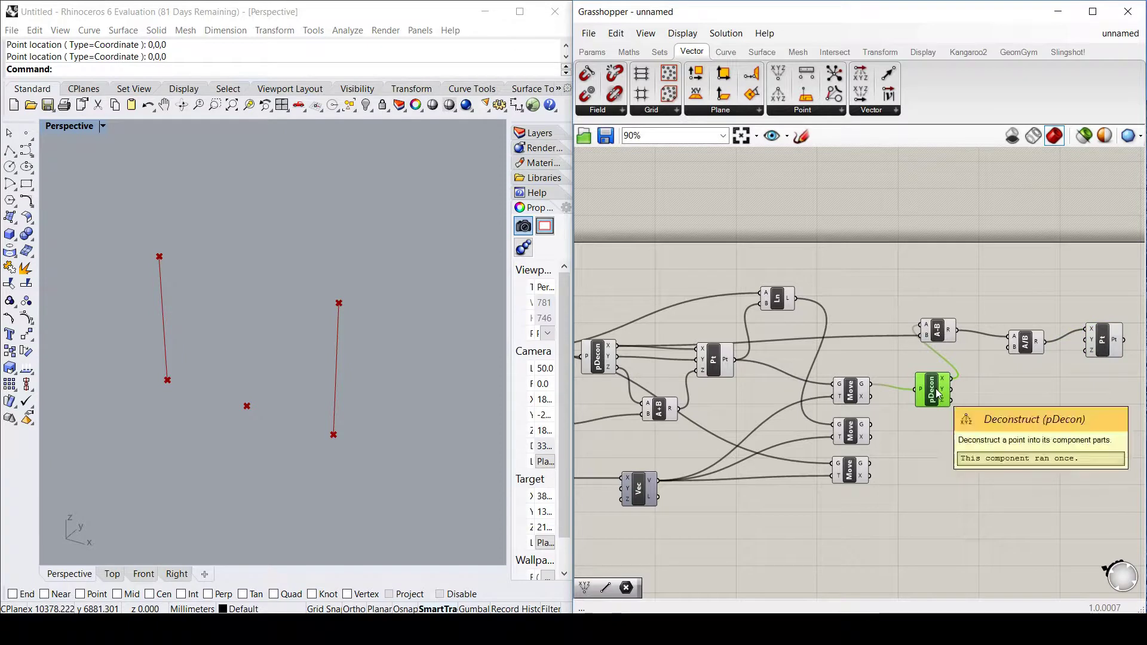
pyautogui.click(849, 393)
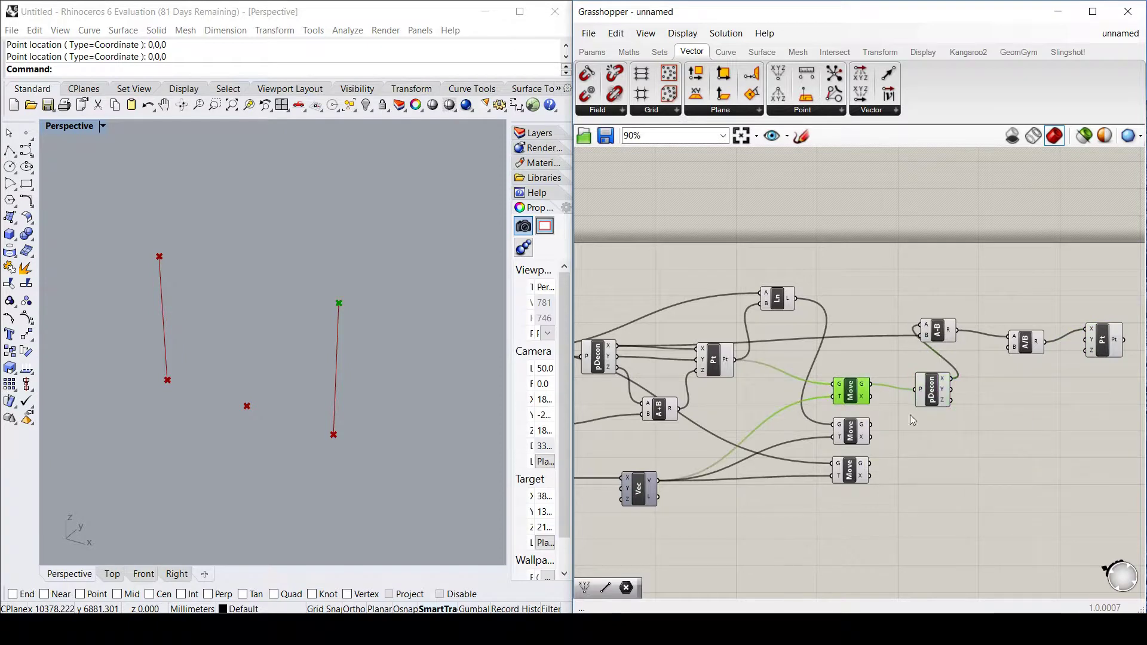
pyautogui.click(936, 399)
pyautogui.moveTo(951, 401); pyautogui.dragTo(1090, 367)
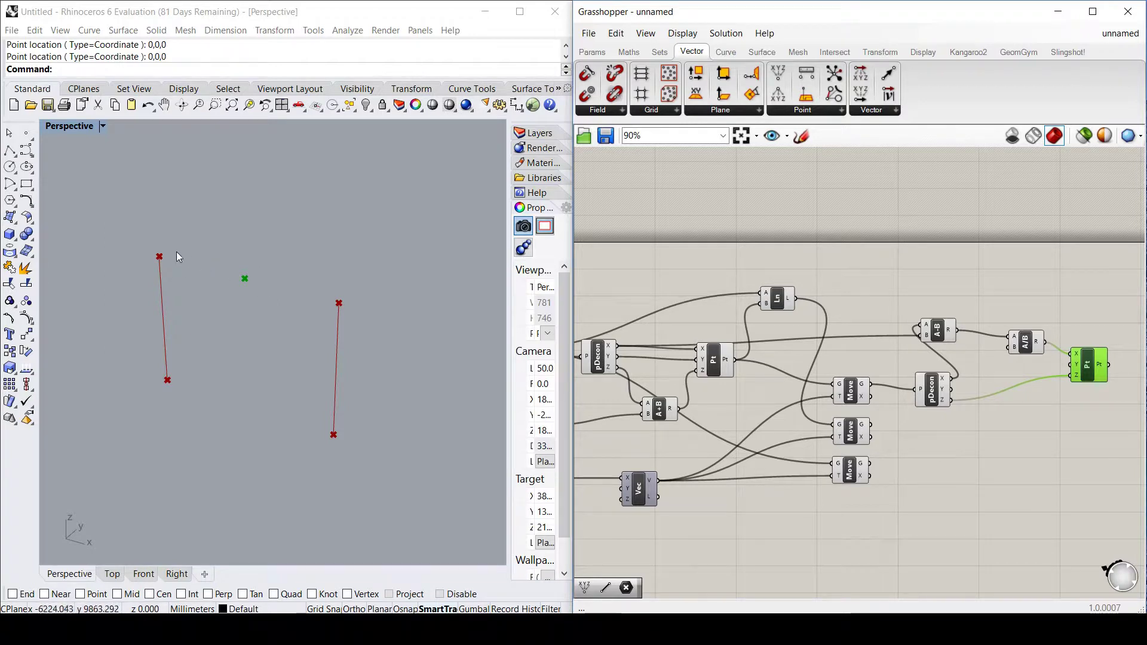
# - Add a Number Slider to the canvas below the width slider
pyautogui.click(823, 323)
pyautogui.scroll(-3, 863, 475)
pyautogui.scroll(4, 768, 474)
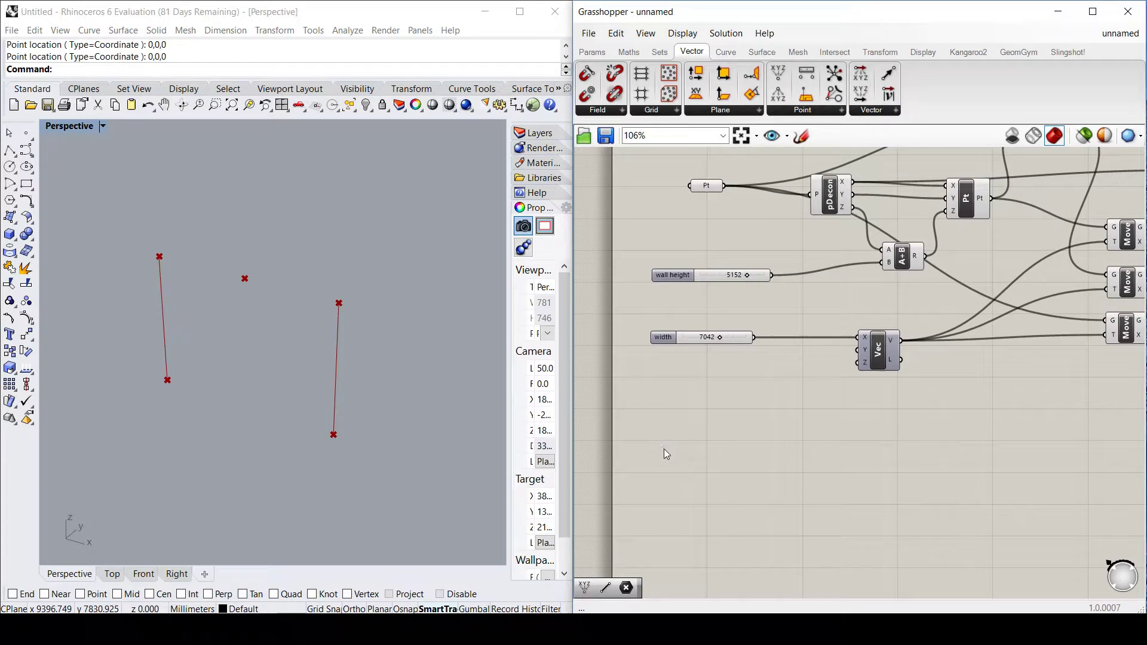
pyautogui.doubleClick(661, 414)
pyautogui.write('slider')
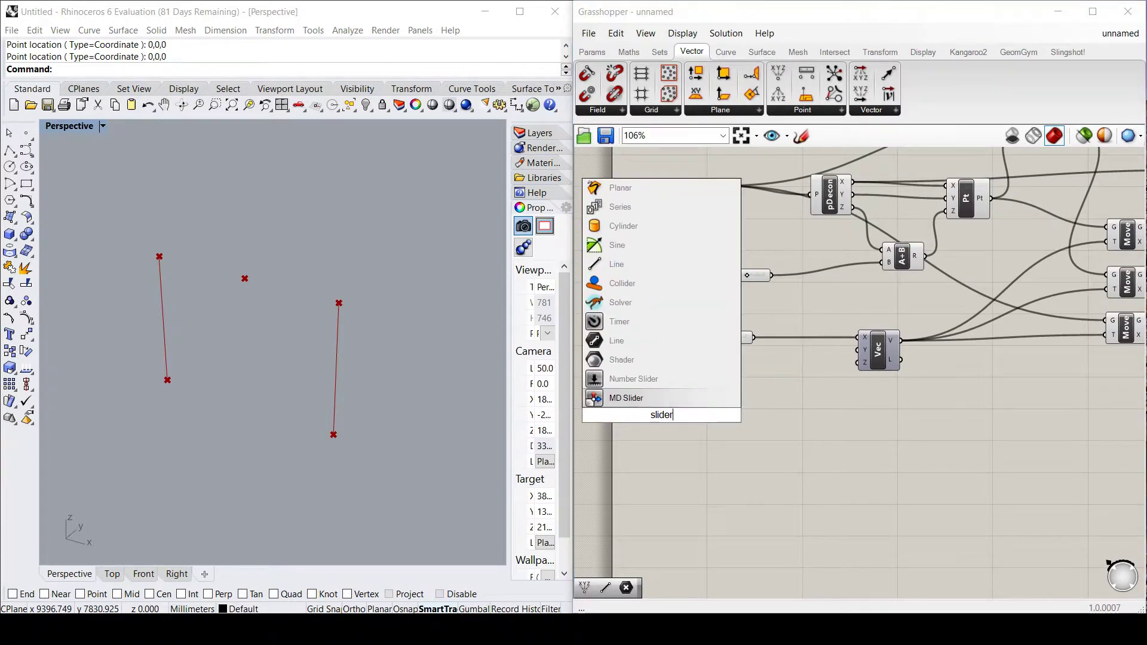
pyautogui.scroll(1, 686, 439)
pyautogui.click(631, 382)
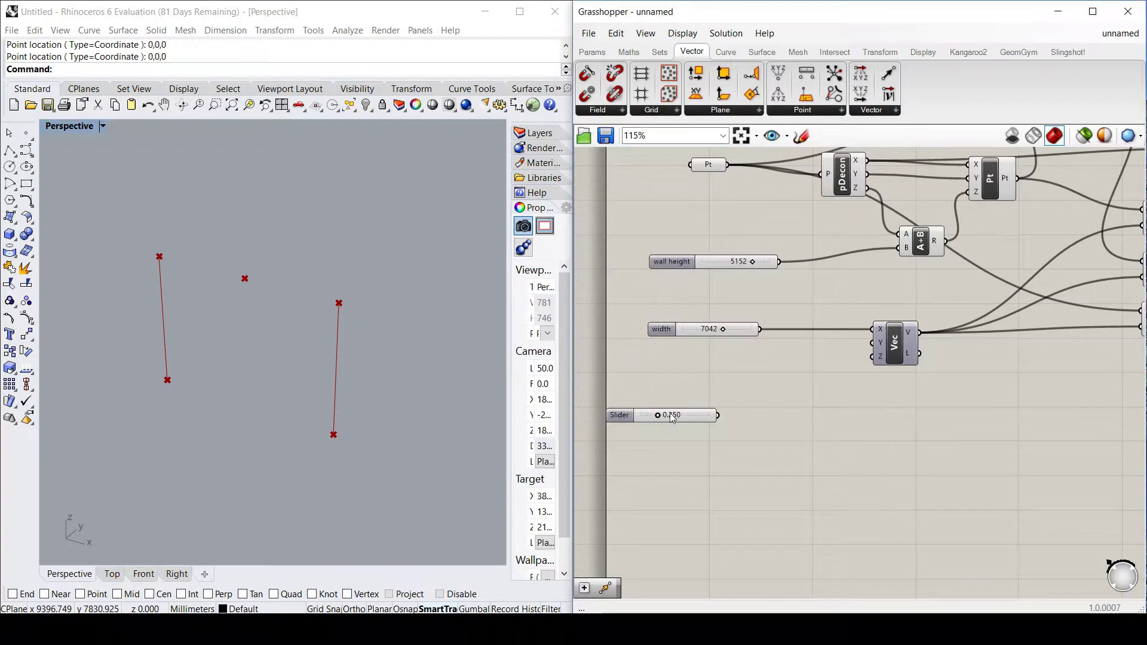
# - Configure the new slider with integer rounding, the name "apex height" and a maximum of 4000
pyautogui.doubleClick(711, 411)
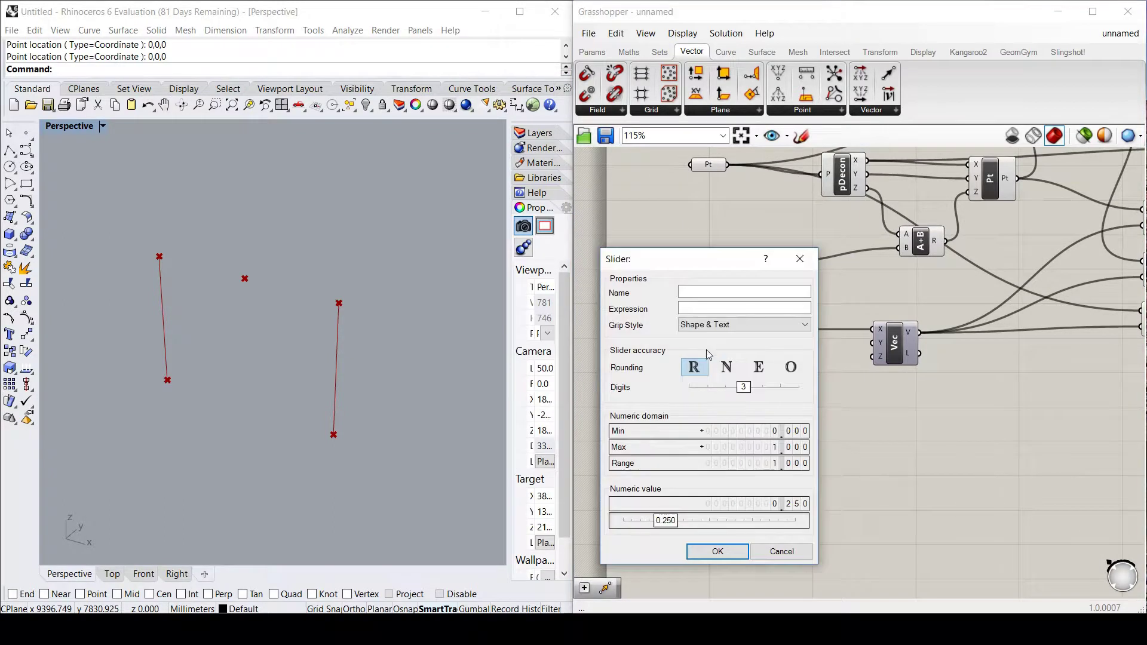
pyautogui.click(727, 367)
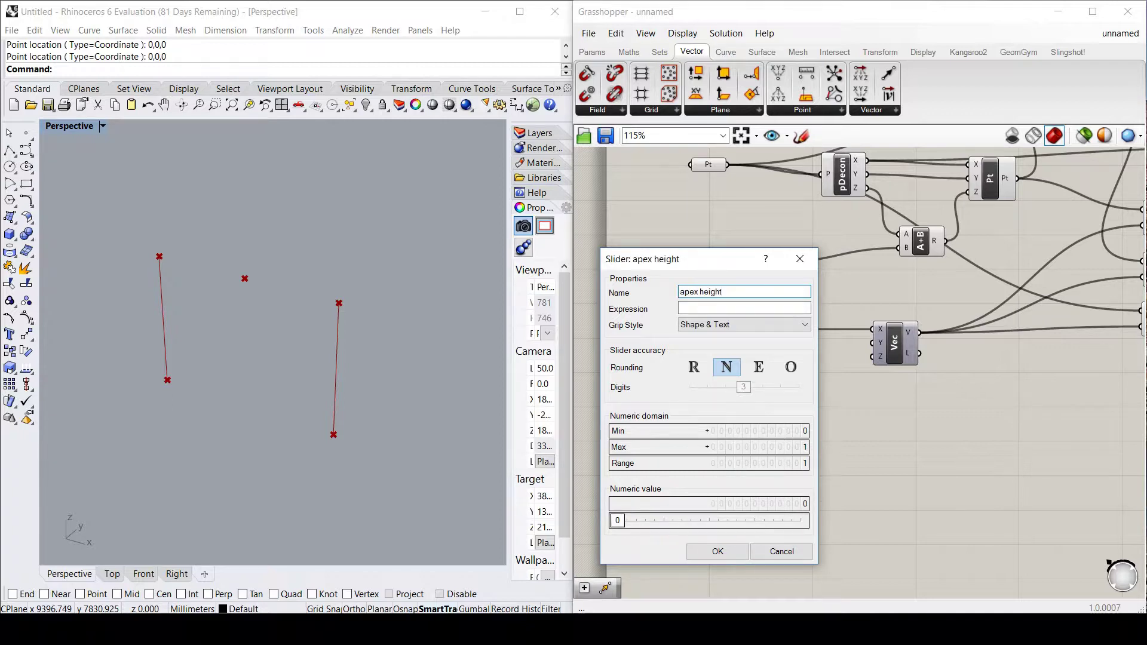
pyautogui.doubleClick(770, 447)
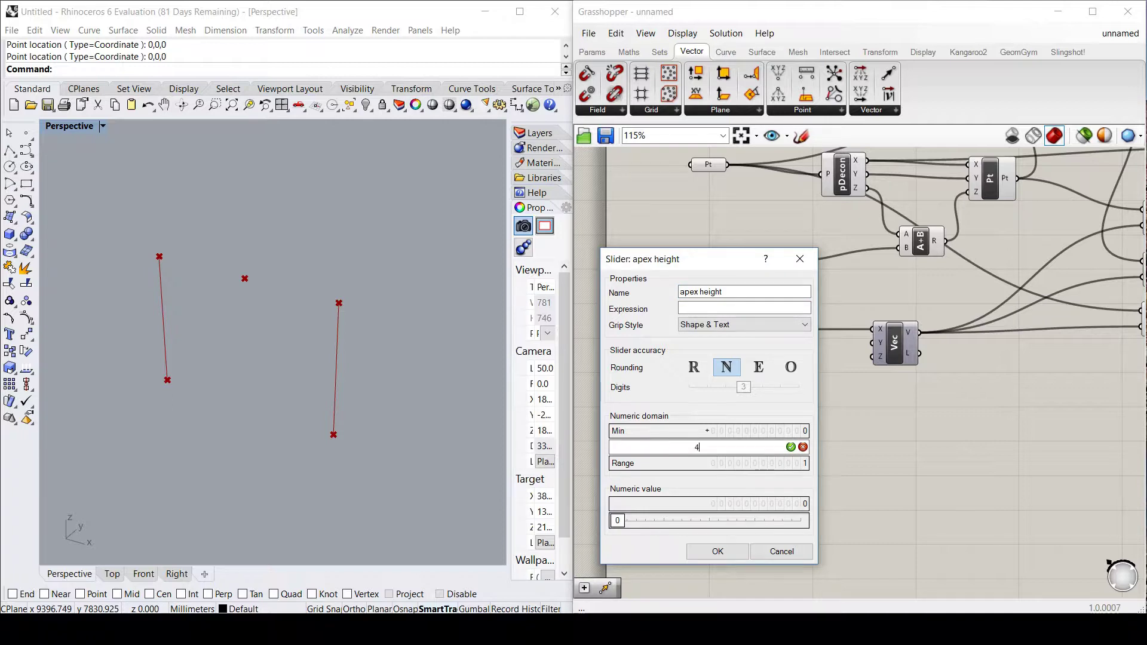
pyautogui.click(790, 447)
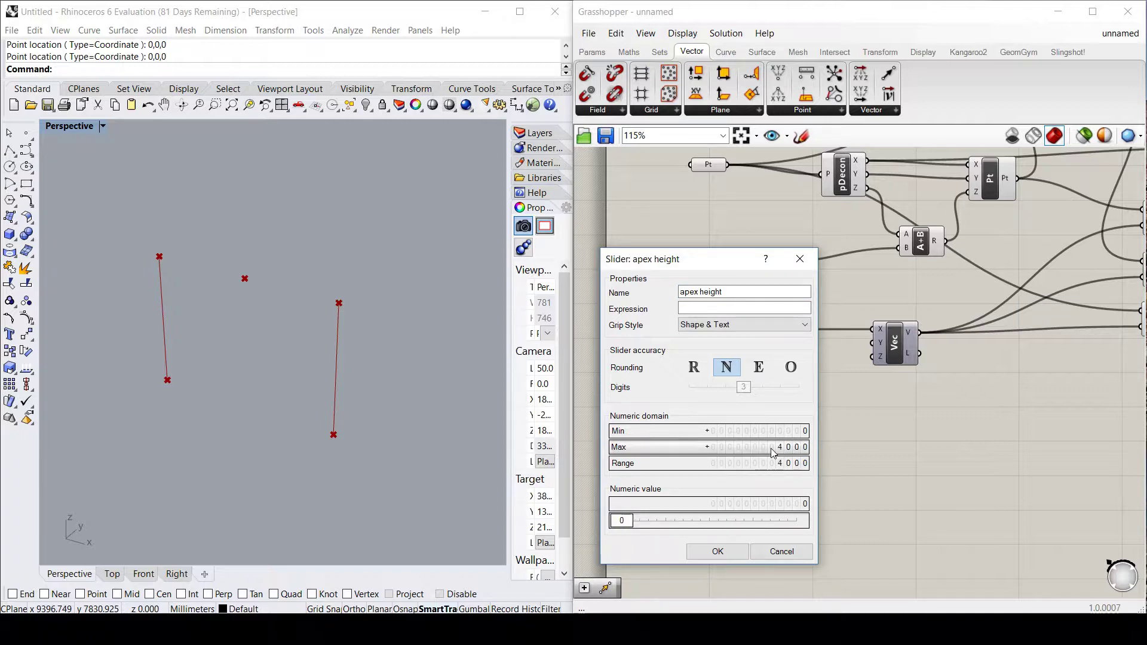
pyautogui.click(717, 551)
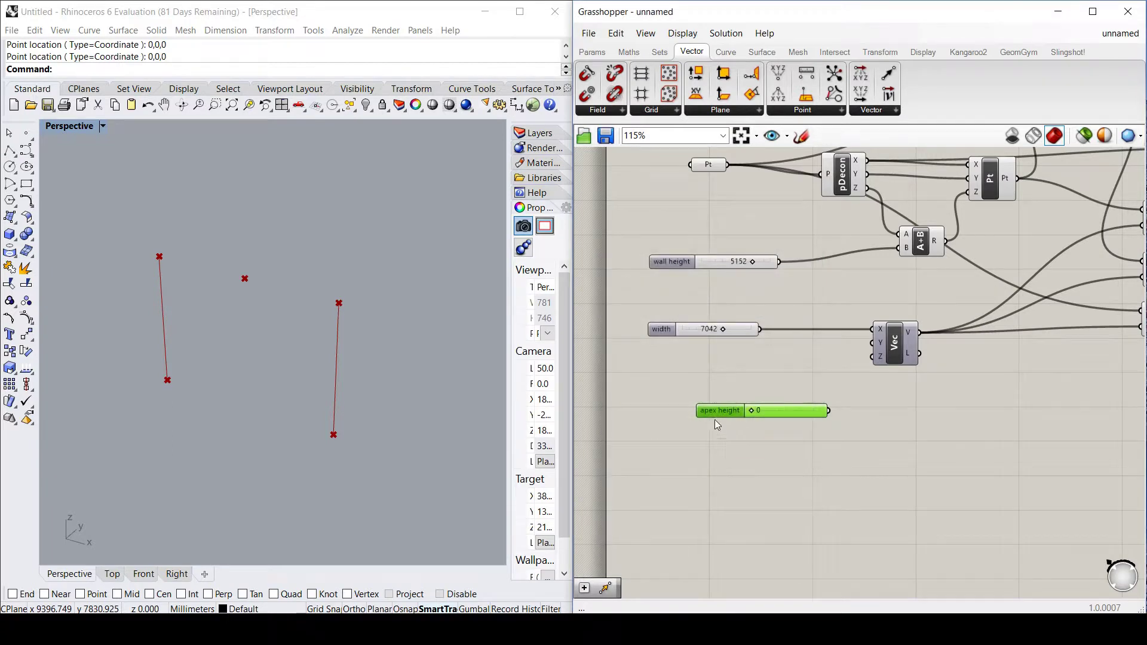
# - Align the apex height slider beneath the width slider and set its value to 1805
pyautogui.moveTo(714, 418)
pyautogui.mouseDown()
pyautogui.moveTo(668, 429)
pyautogui.moveTo(732, 422)
pyautogui.mouseUp()
pyautogui.click(702, 449)
pyautogui.scroll(-4, 656, 475)
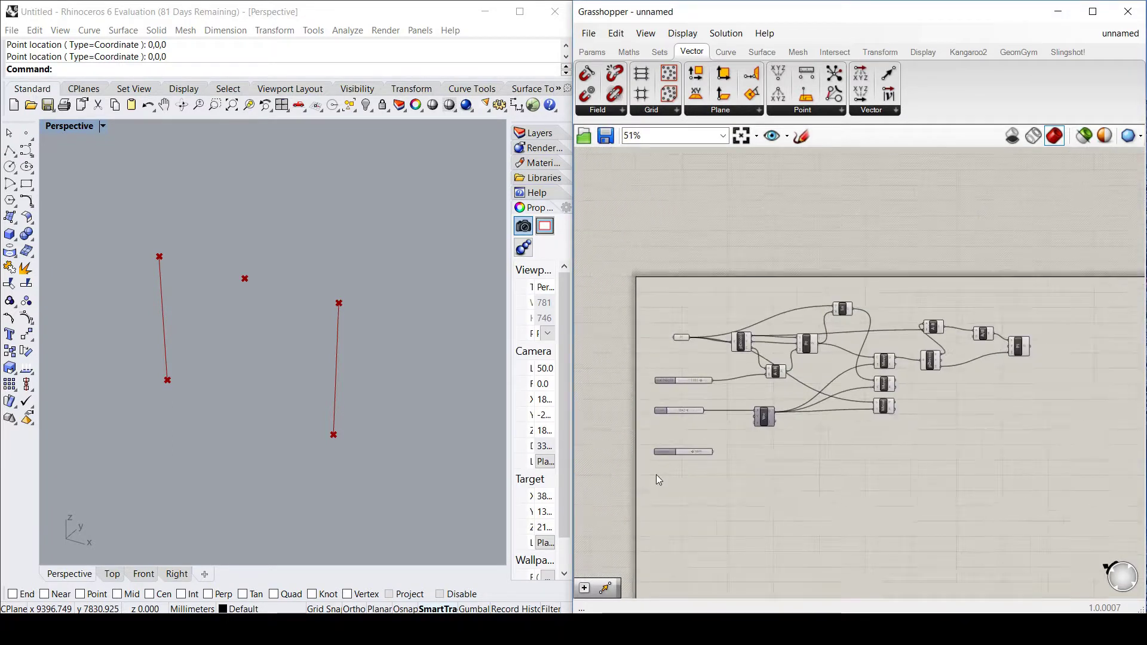
pyautogui.scroll(2, 739, 483)
pyautogui.scroll(2, 751, 469)
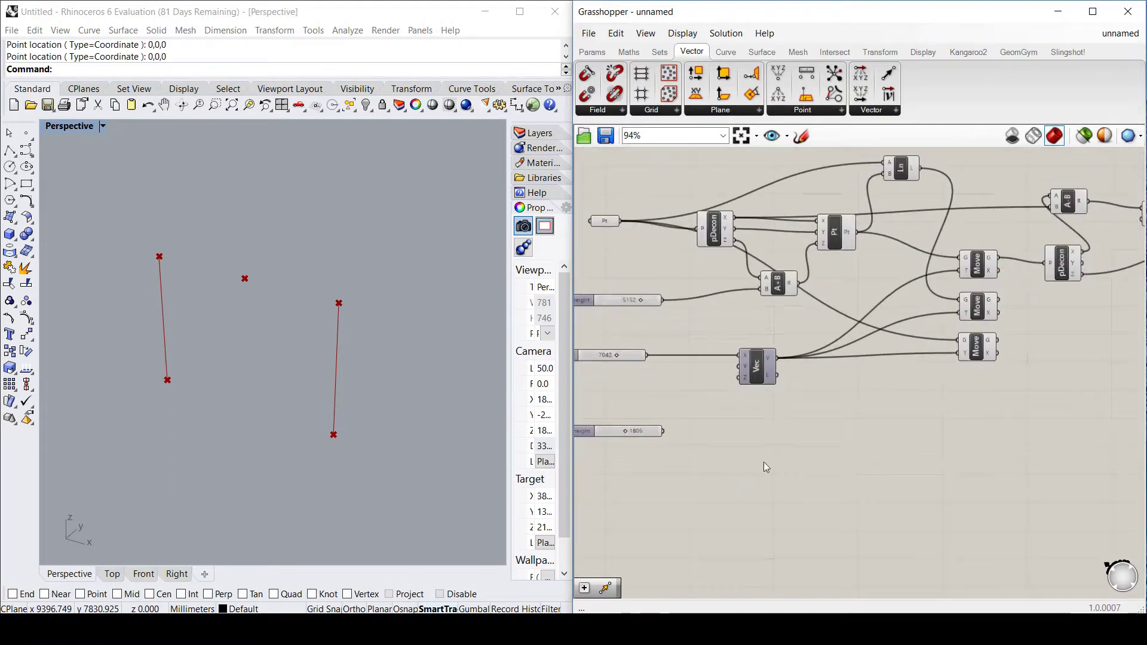
# - Add an Addition component below the Division and connect the moved point's Deconstruct Z output to its A input
pyautogui.scroll(-5, 977, 379)
pyautogui.scroll(9, 869, 360)
pyautogui.click(861, 335)
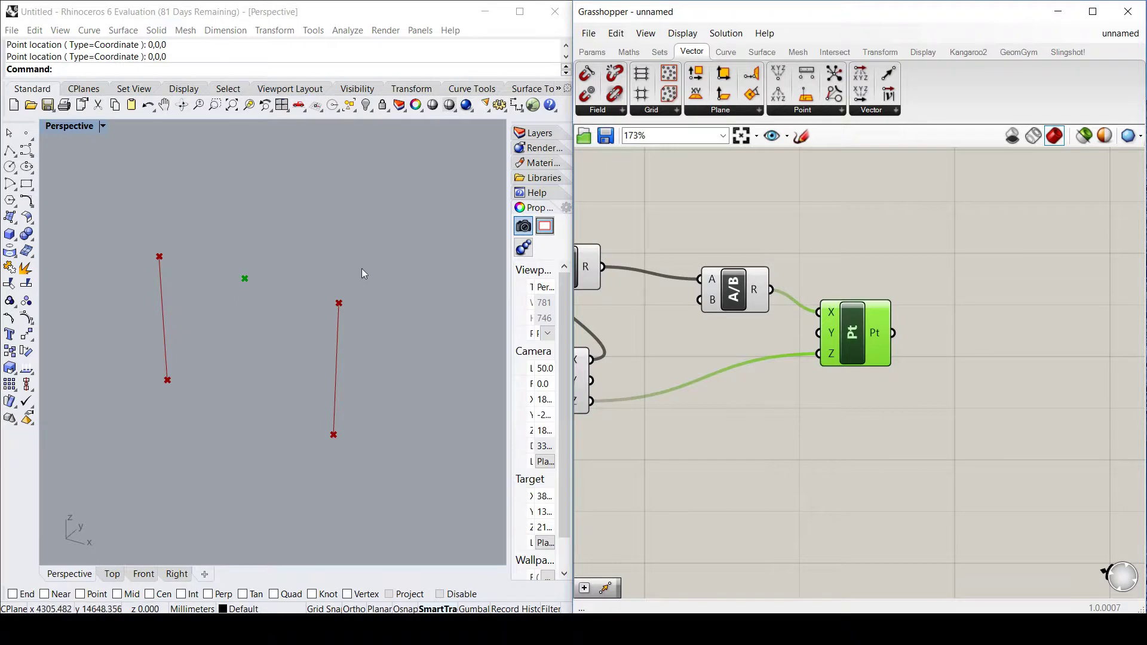
pyautogui.scroll(-5, 1006, 361)
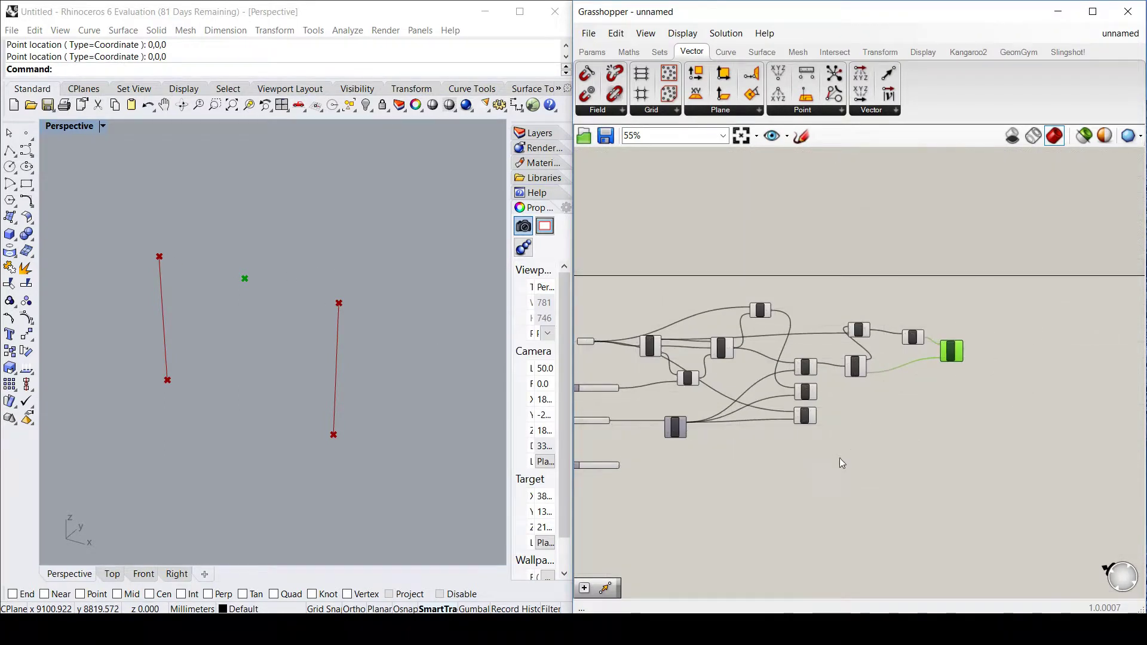
pyautogui.doubleClick(867, 444)
pyautogui.write('add')
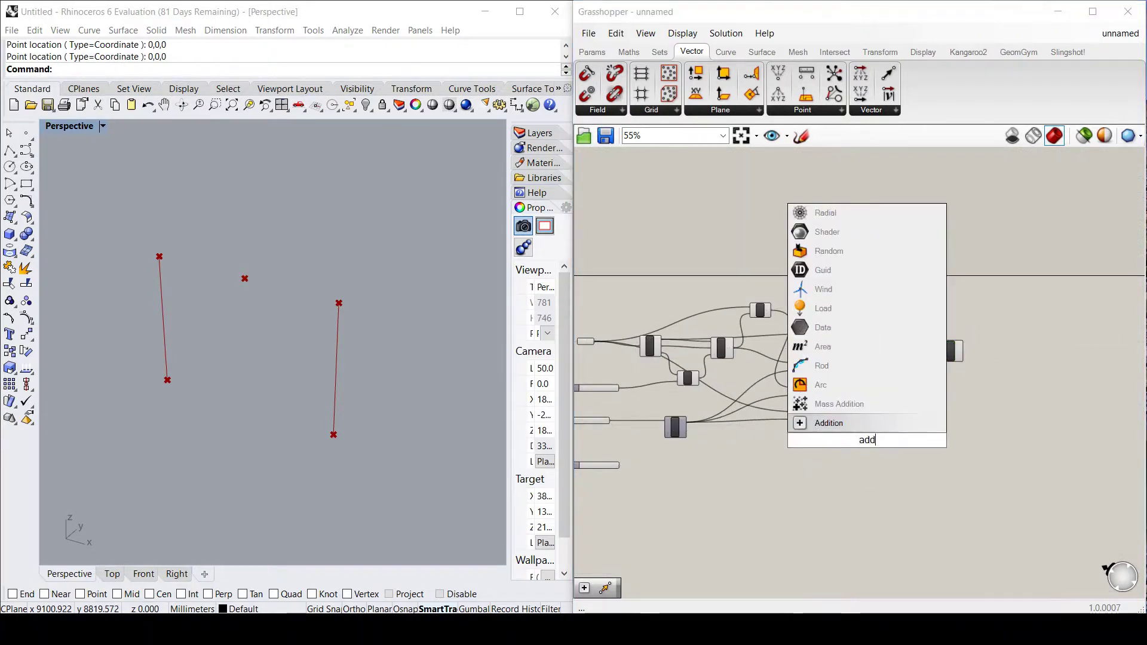
pyautogui.press('Return')
pyautogui.scroll(4, 908, 390)
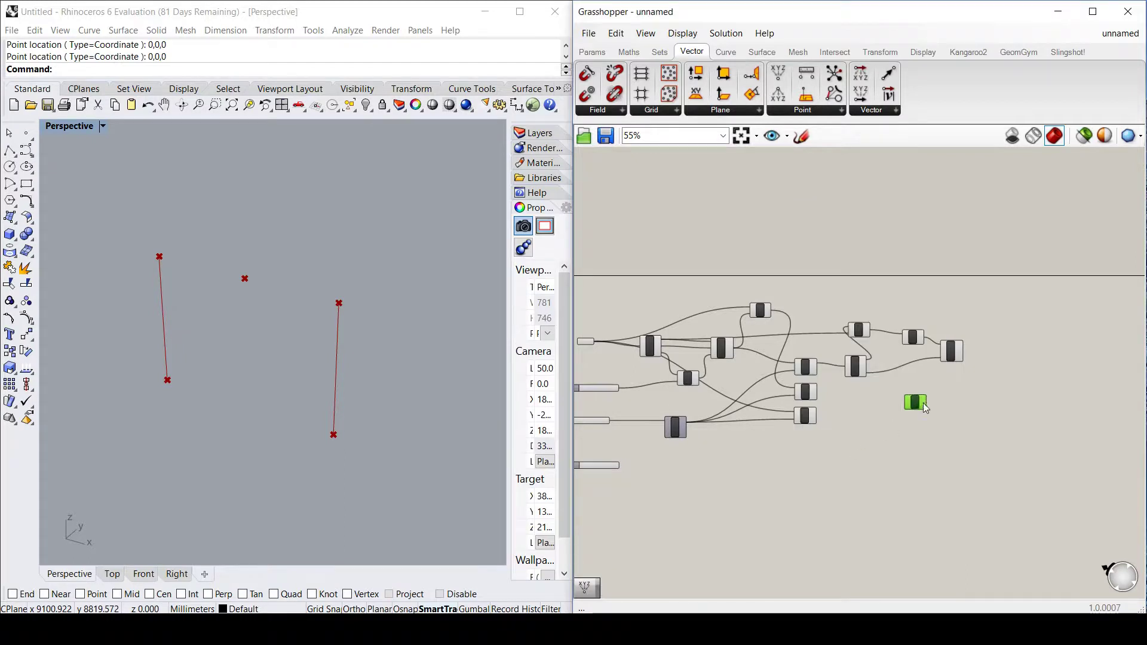
pyautogui.moveTo(900, 399); pyautogui.dragTo(793, 356)
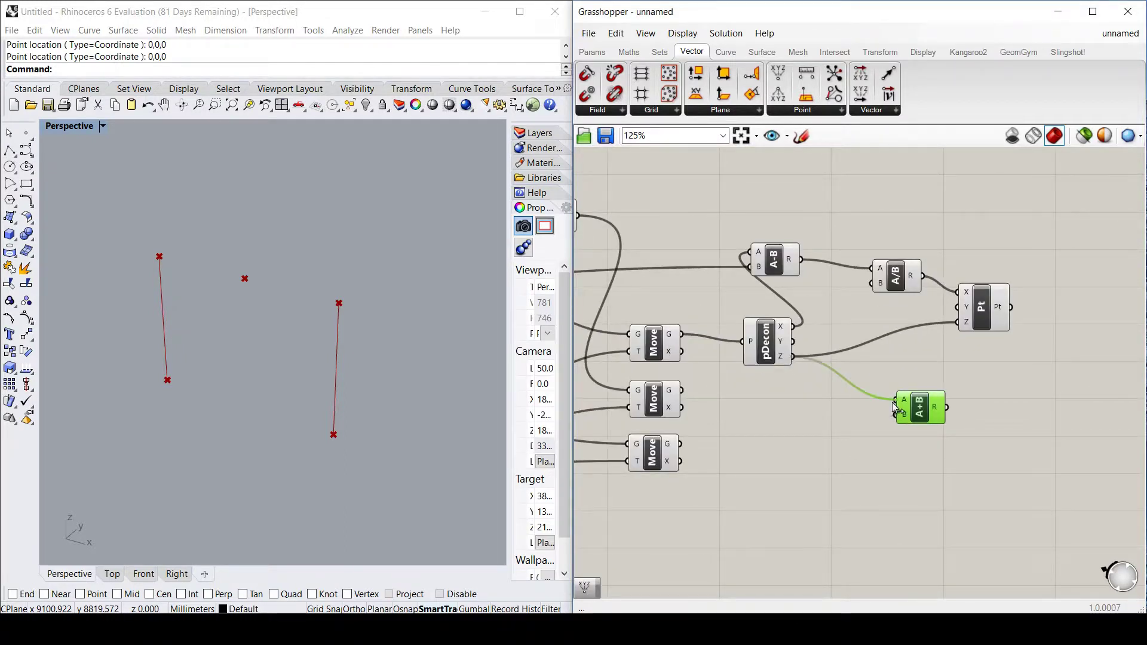
# - Connect the apex height slider to the new Addition's B input and the Addition's R output to the Construct Point's Z input
pyautogui.scroll(-4, 904, 433)
pyautogui.scroll(5, 621, 488)
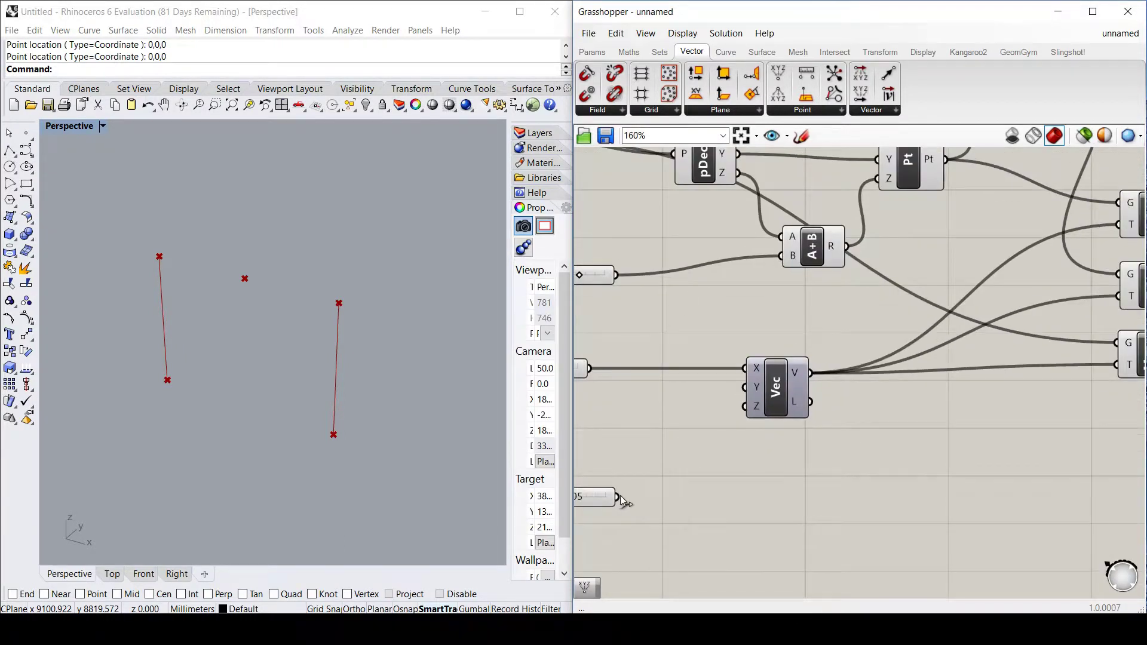
pyautogui.moveTo(617, 496); pyautogui.dragTo(1039, 307)
pyautogui.scroll(-4, 962, 371)
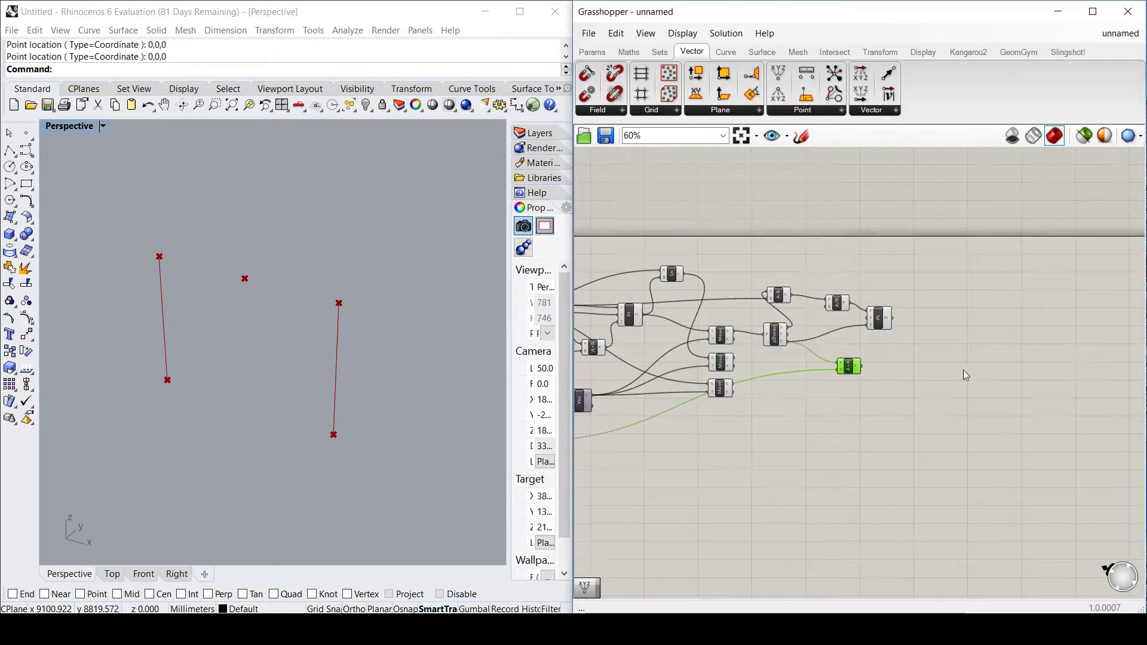
pyautogui.scroll(4, 754, 399)
pyautogui.moveTo(752, 364); pyautogui.dragTo(758, 278)
# - Adjust the frame's sliders to an apex height of 1967, a width of 7874 and a wall height of 4390
pyautogui.scroll(-5, 905, 396)
pyautogui.scroll(8, 669, 442)
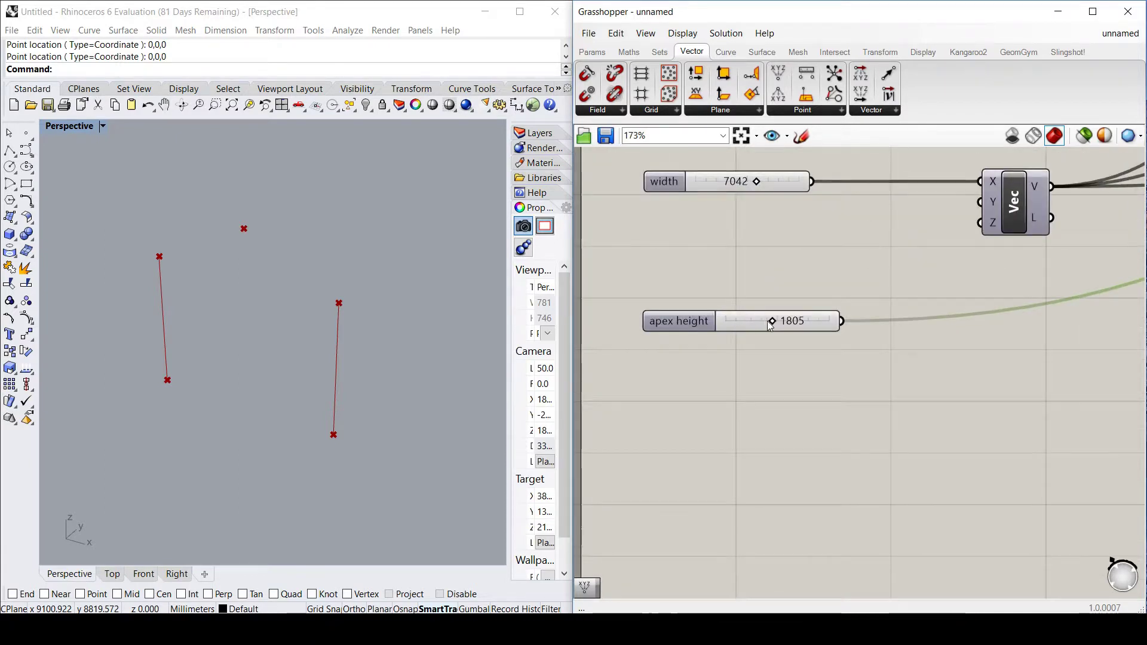
pyautogui.moveTo(767, 321)
pyautogui.mouseDown()
pyautogui.moveTo(777, 329)
pyautogui.moveTo(750, 328)
pyautogui.moveTo(770, 328)
pyautogui.mouseUp()
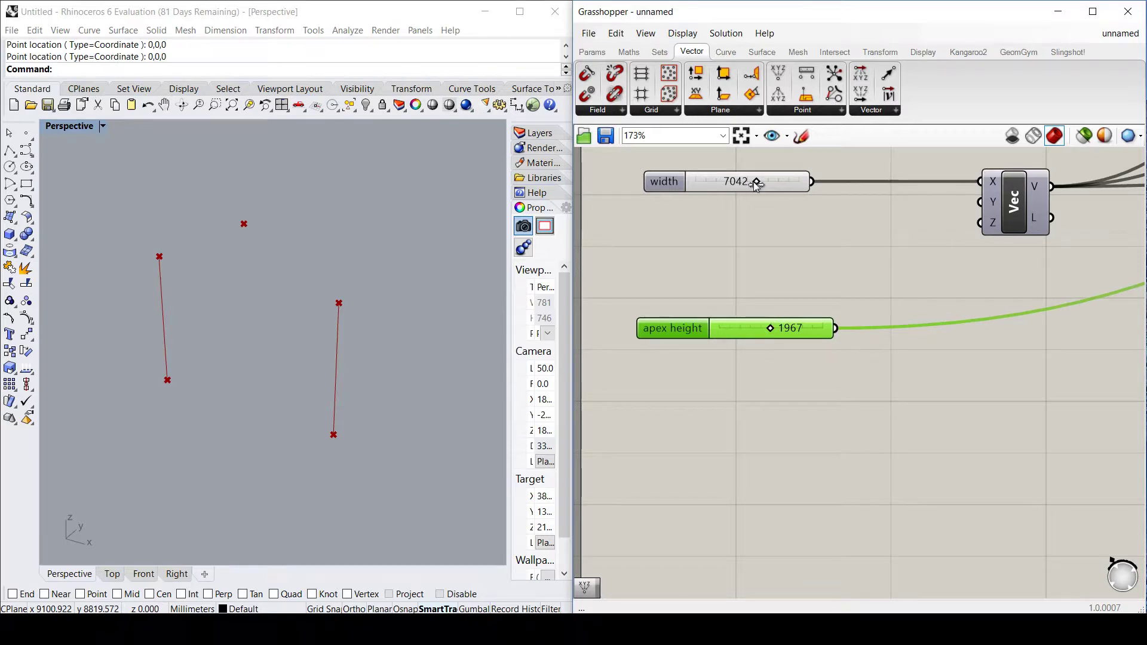
pyautogui.moveTo(753, 182); pyautogui.dragTo(763, 181)
pyautogui.scroll(-3, 767, 279)
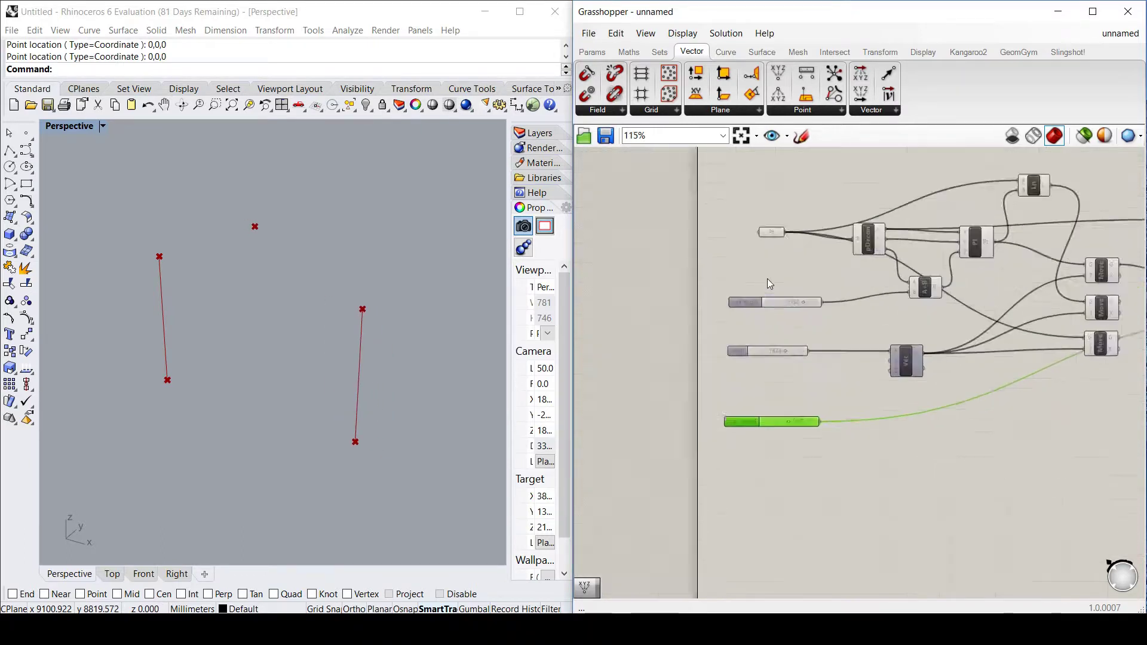
pyautogui.scroll(2, 767, 278)
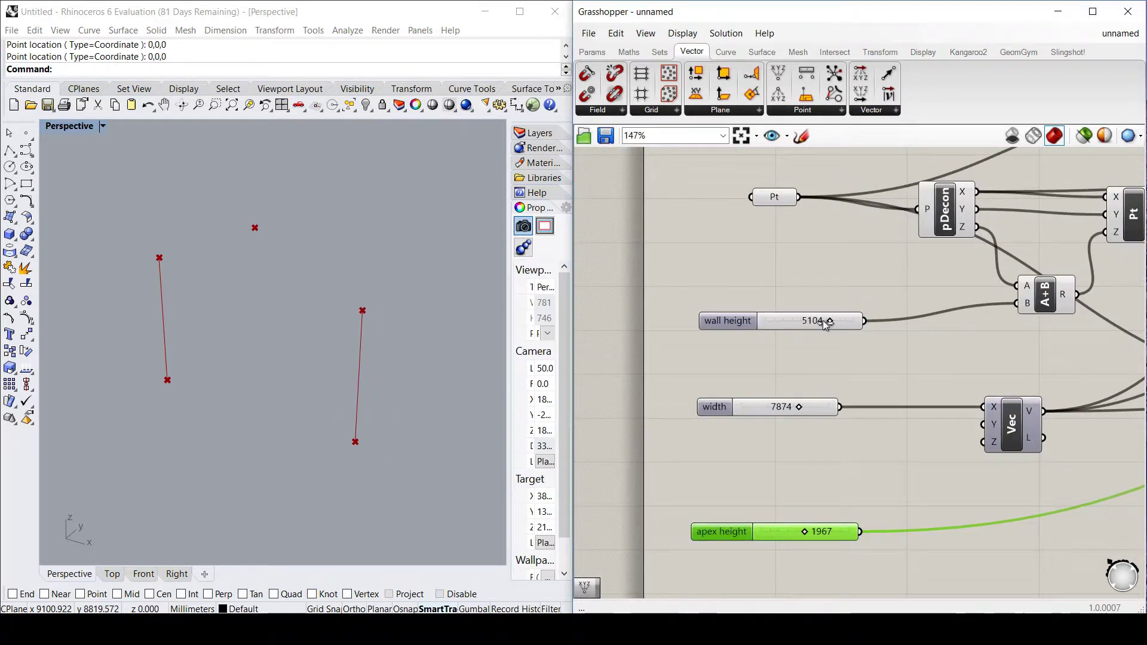
pyautogui.moveTo(824, 323)
pyautogui.mouseDown()
pyautogui.moveTo(807, 322)
pyautogui.moveTo(816, 320)
pyautogui.mouseUp()
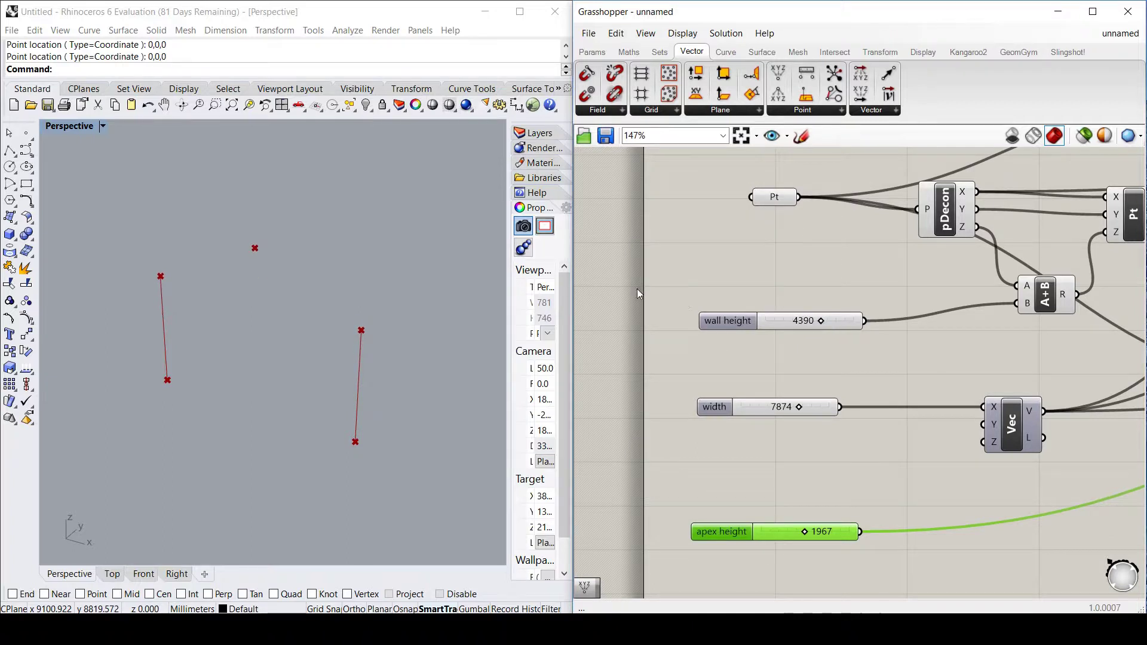
# - Add a Line component to the canvas below the apex point's Construct Point and Addition components
pyautogui.scroll(-5, 715, 350)
pyautogui.scroll(3, 825, 316)
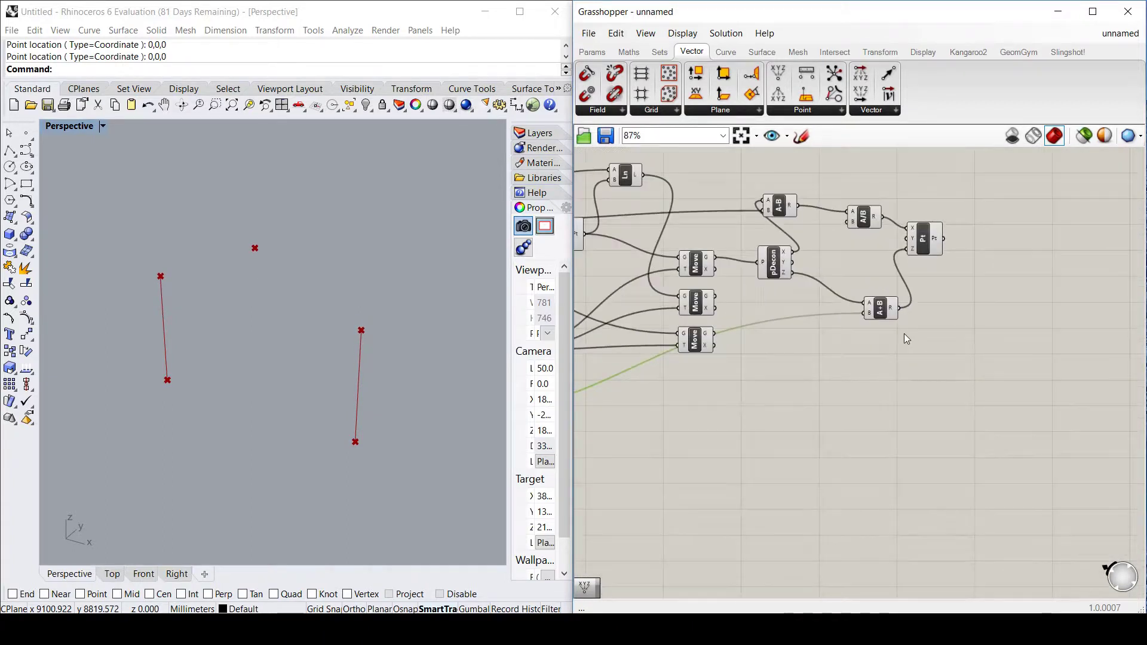
pyautogui.click(924, 250)
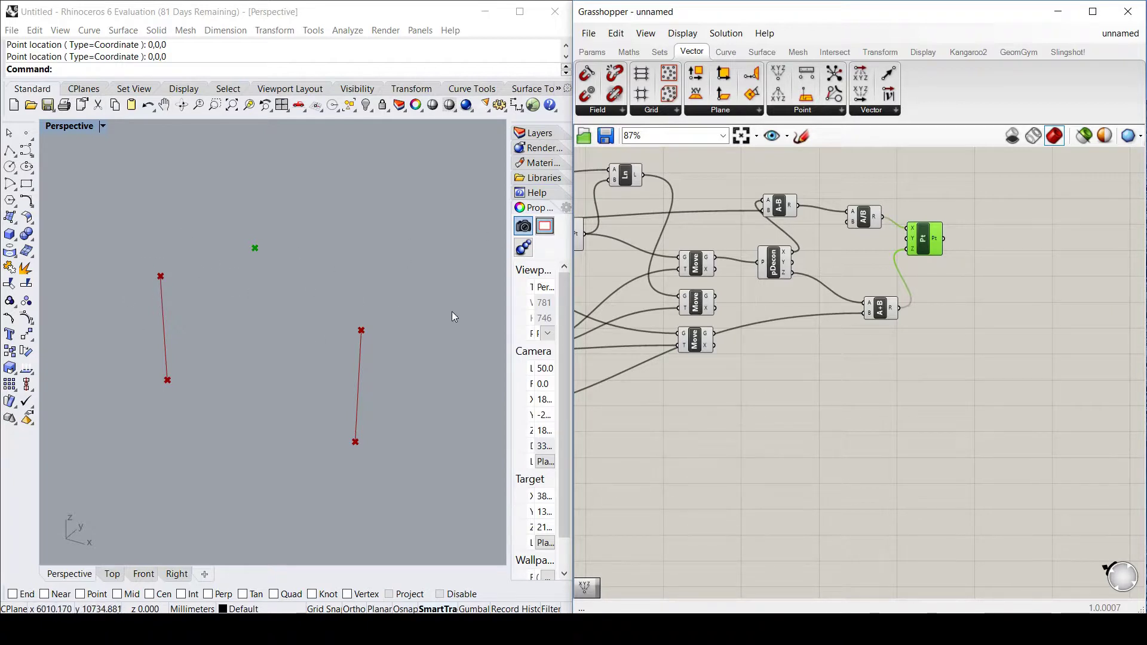
pyautogui.click(916, 391)
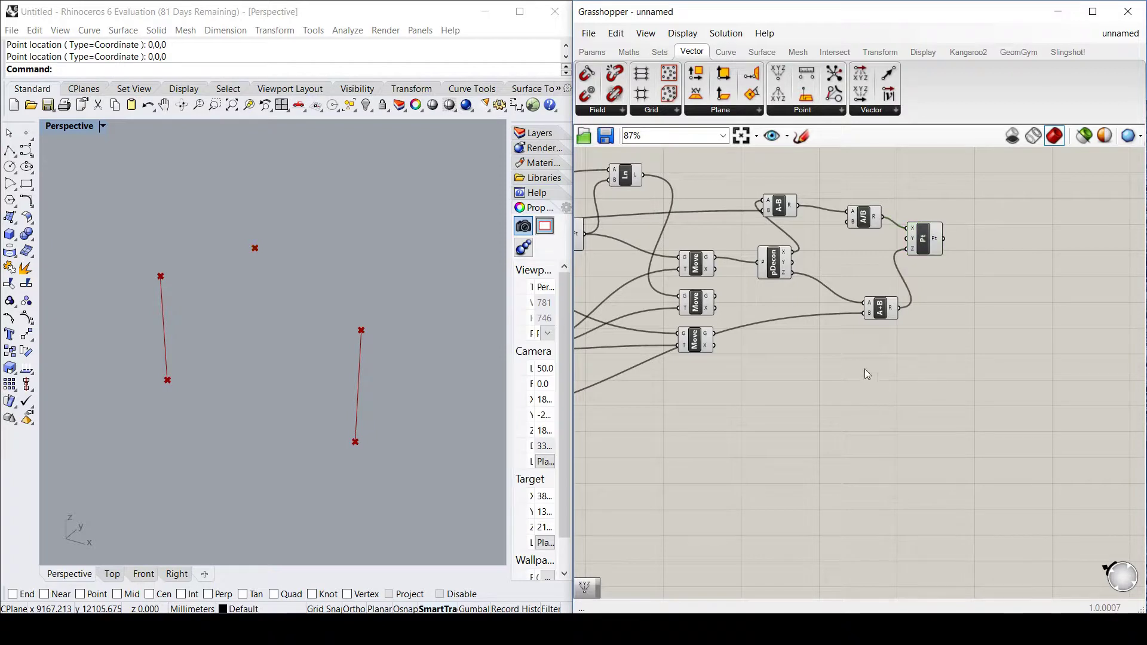
pyautogui.doubleClick(902, 379)
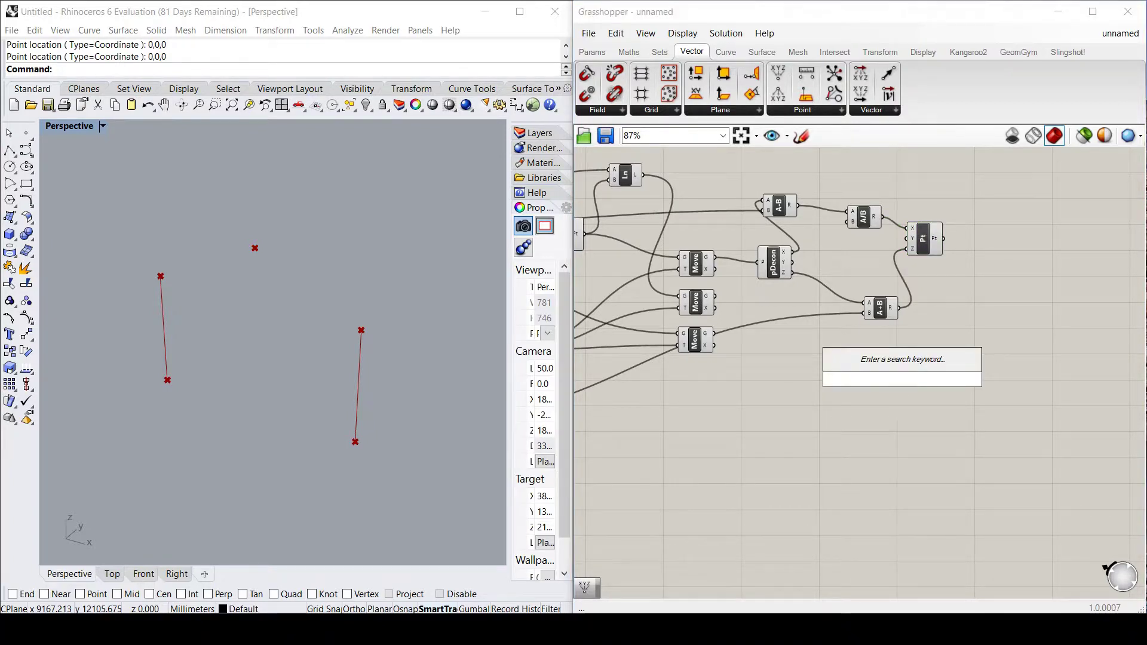
pyautogui.write('line')
pyautogui.click(855, 362)
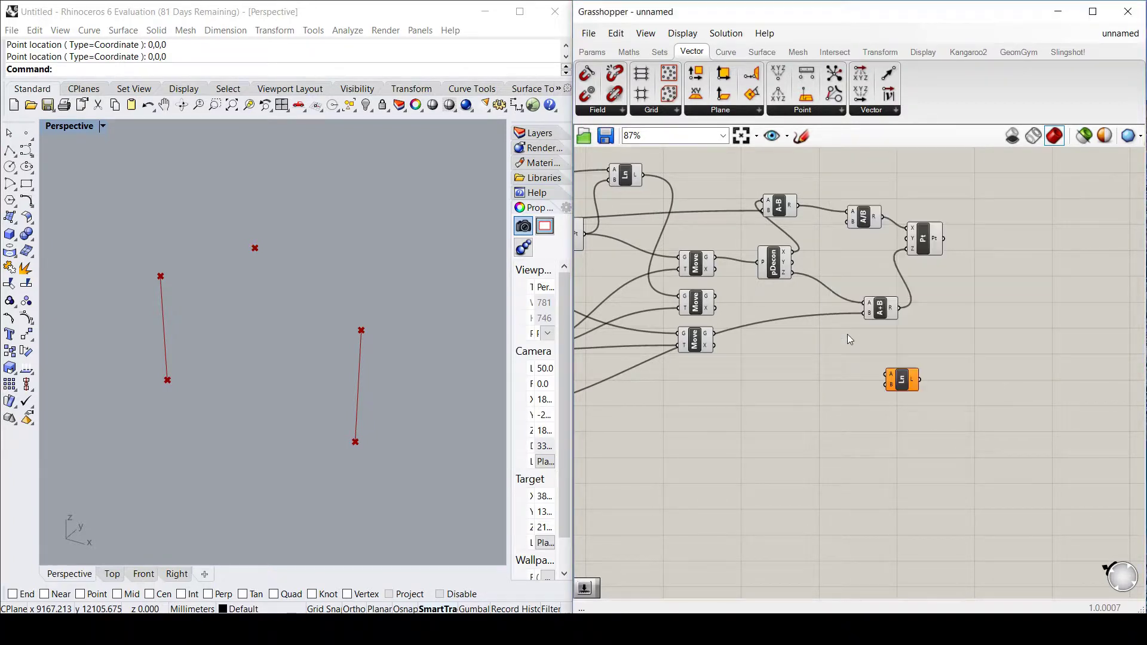
pyautogui.moveTo(903, 382); pyautogui.dragTo(928, 355)
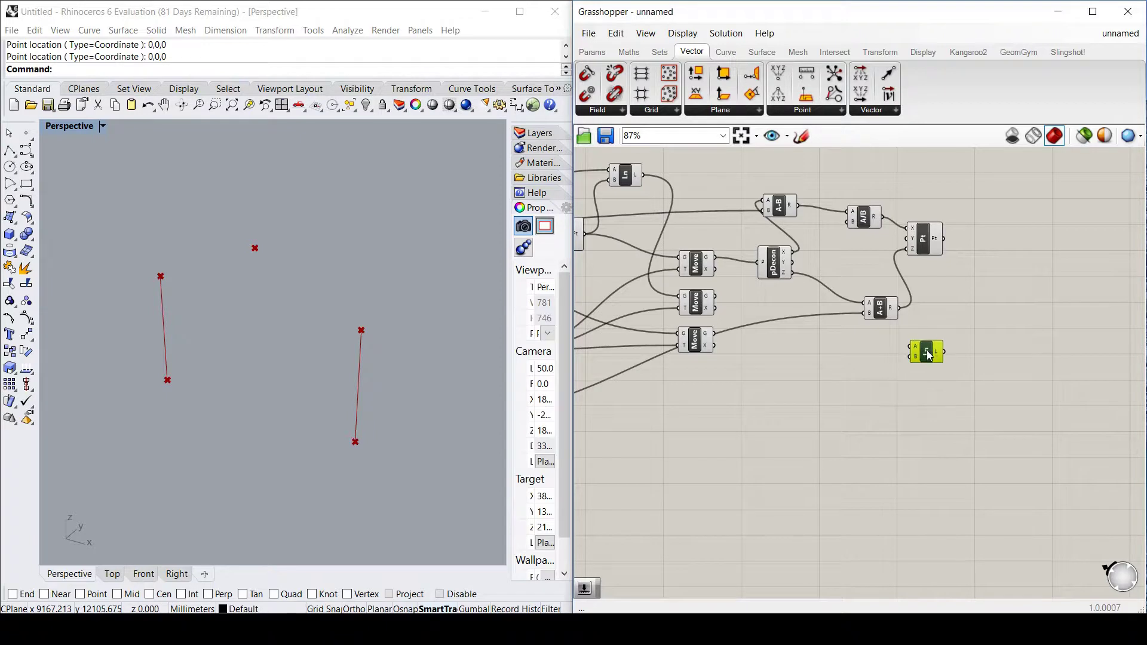
# - Connect the moved column-top point to the Line's A input and the apex point to its B input, and duplicate the Line component
pyautogui.click(932, 241)
pyautogui.moveTo(934, 351); pyautogui.dragTo(957, 352)
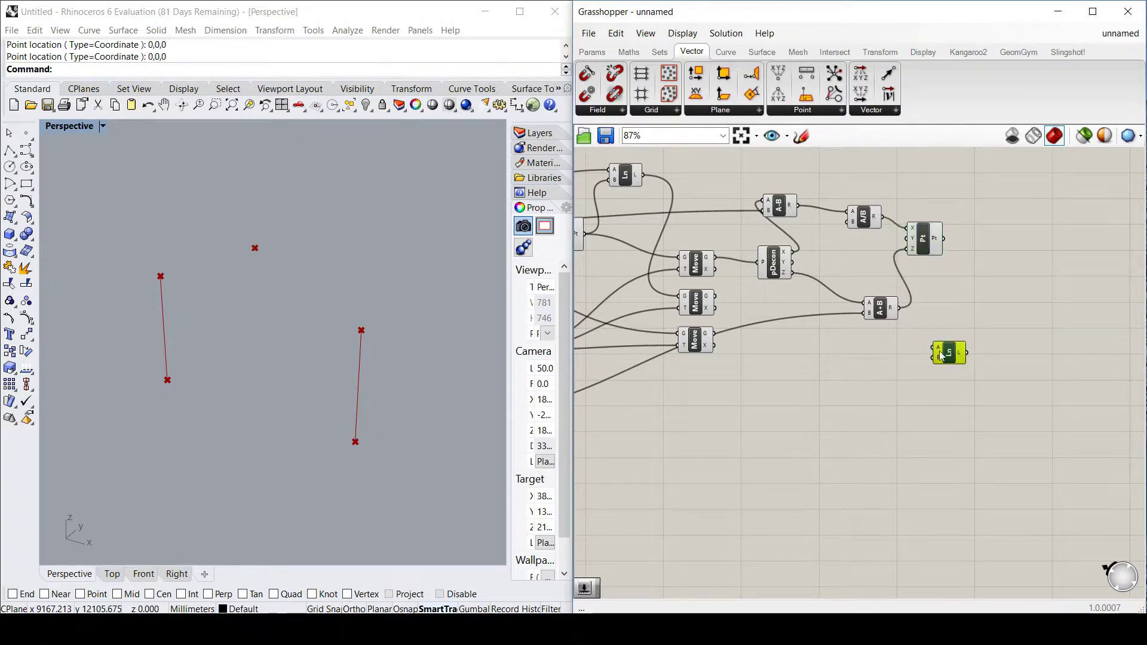
pyautogui.click(696, 269)
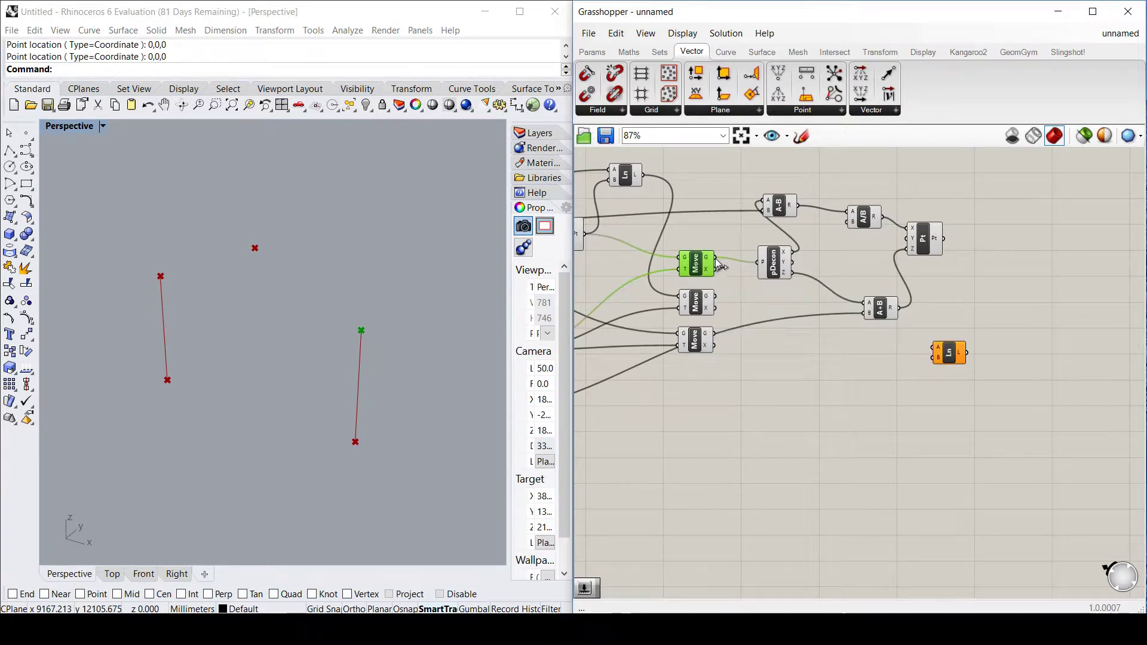
pyautogui.moveTo(736, 274); pyautogui.dragTo(933, 348)
pyautogui.moveTo(945, 242); pyautogui.dragTo(1012, 295)
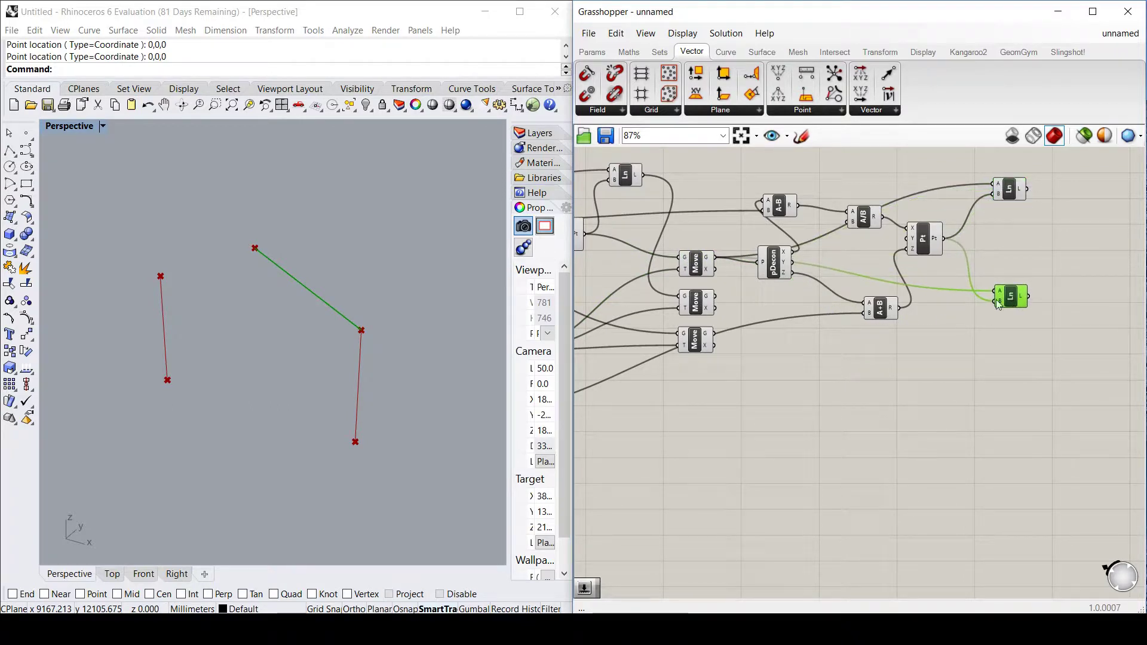
pyautogui.scroll(-2, 1009, 387)
pyautogui.scroll(1, 865, 325)
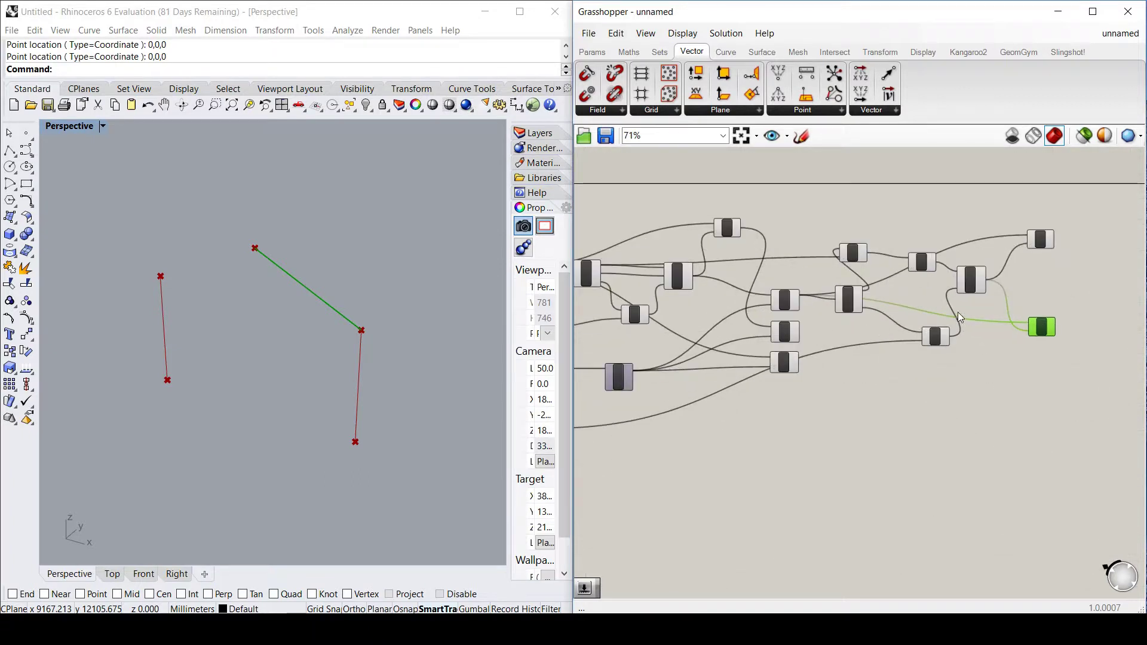
# - Connect the unmoved column-top Construct Point's Pt output to the second Line's A input to complete the other rafter
pyautogui.click(853, 300)
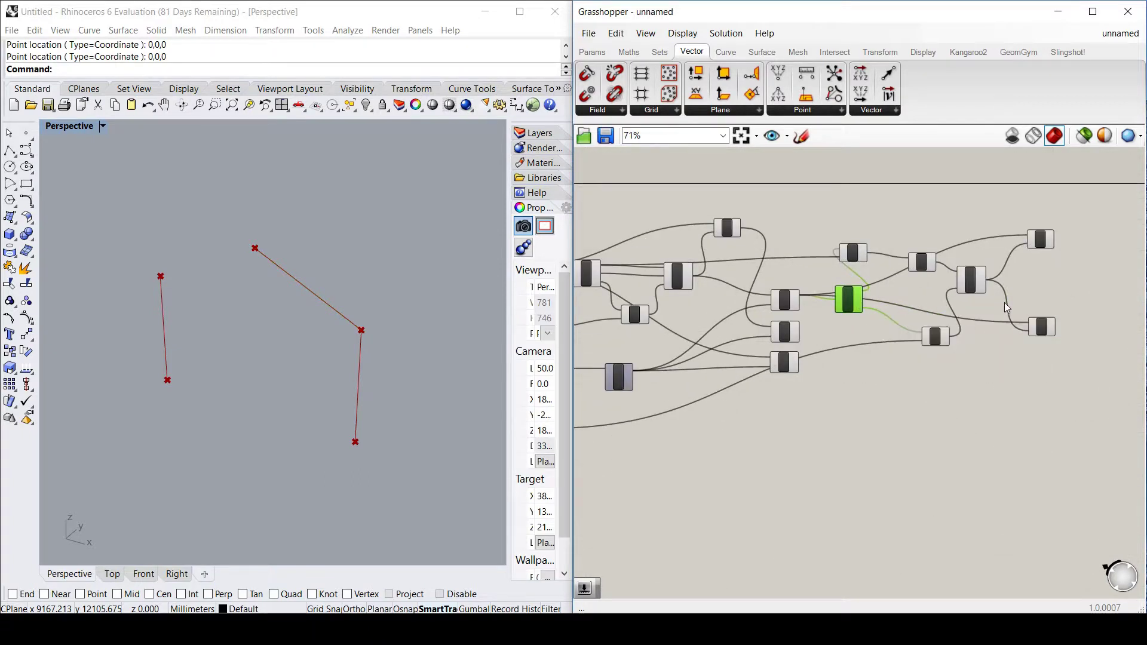
pyautogui.click(971, 286)
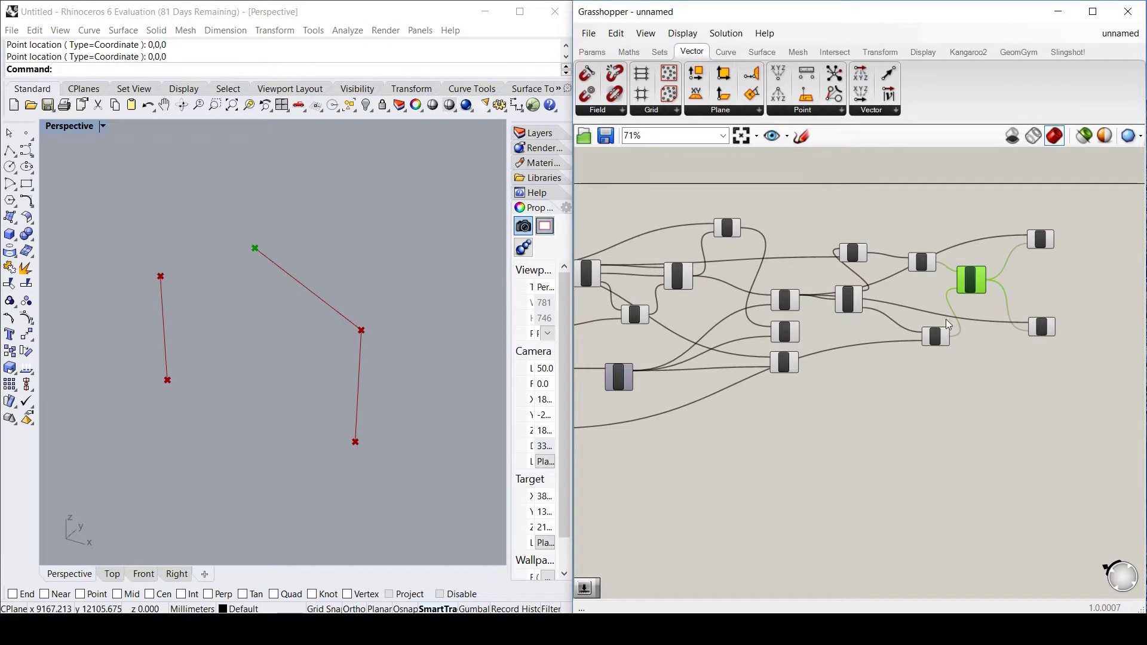
pyautogui.scroll(-3, 945, 319)
pyautogui.scroll(4, 709, 288)
pyautogui.click(694, 280)
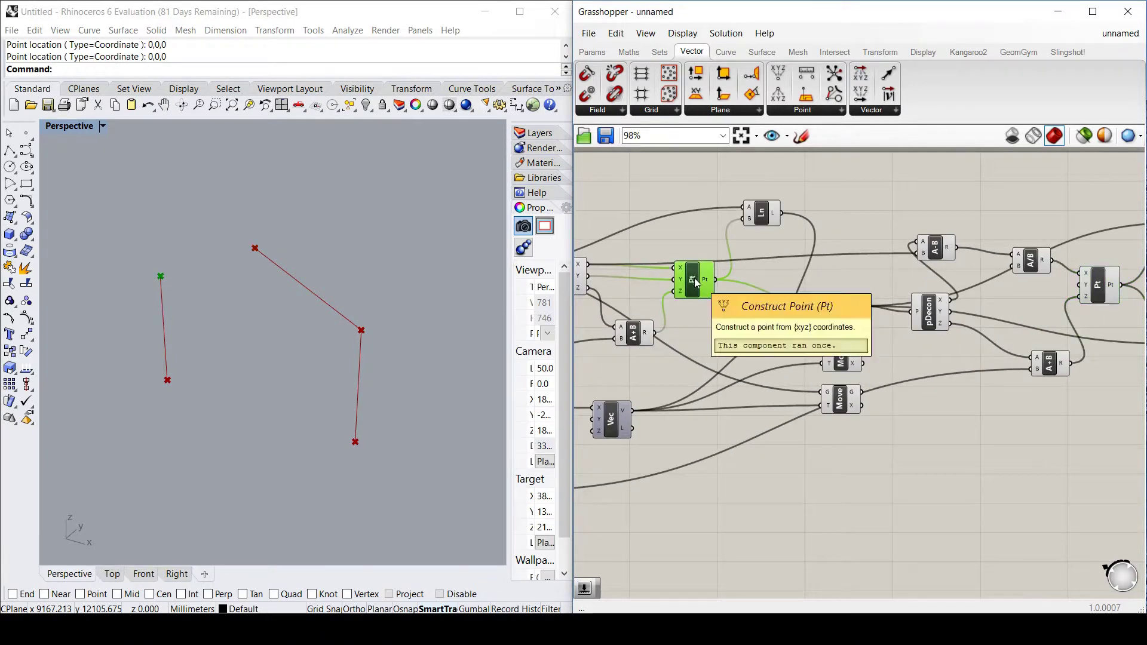
pyautogui.scroll(-3, 724, 284)
pyautogui.moveTo(709, 284)
pyautogui.mouseDown()
pyautogui.moveTo(899, 292)
pyautogui.moveTo(969, 323)
pyautogui.mouseUp()
pyautogui.scroll(4, 967, 274)
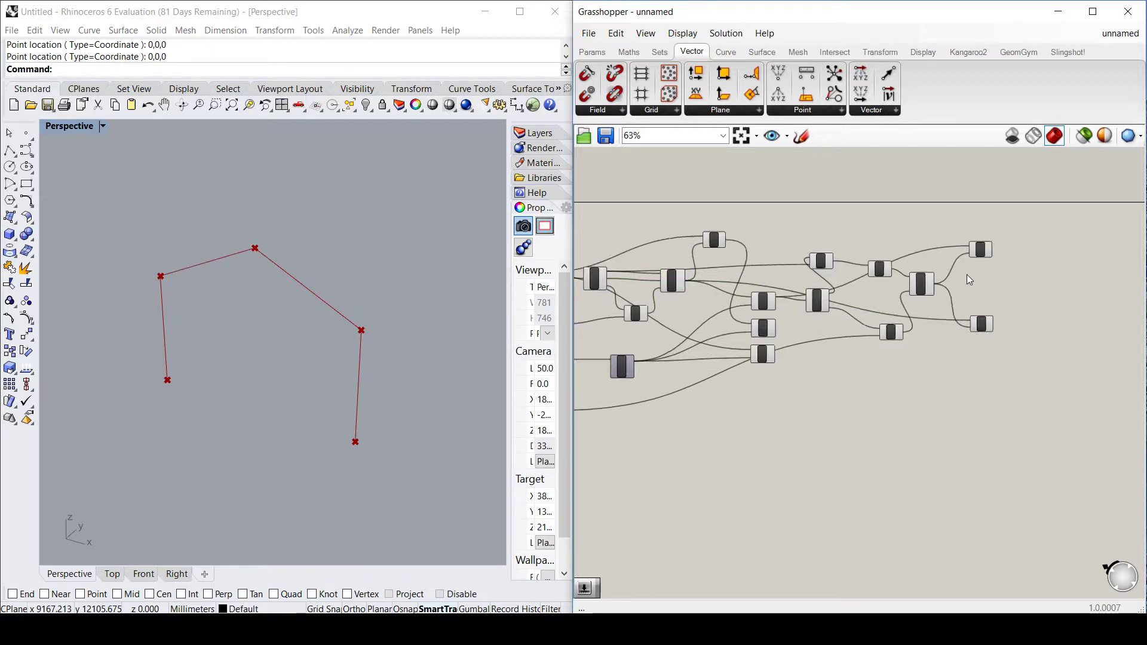
pyautogui.click(995, 246)
pyautogui.click(1014, 304)
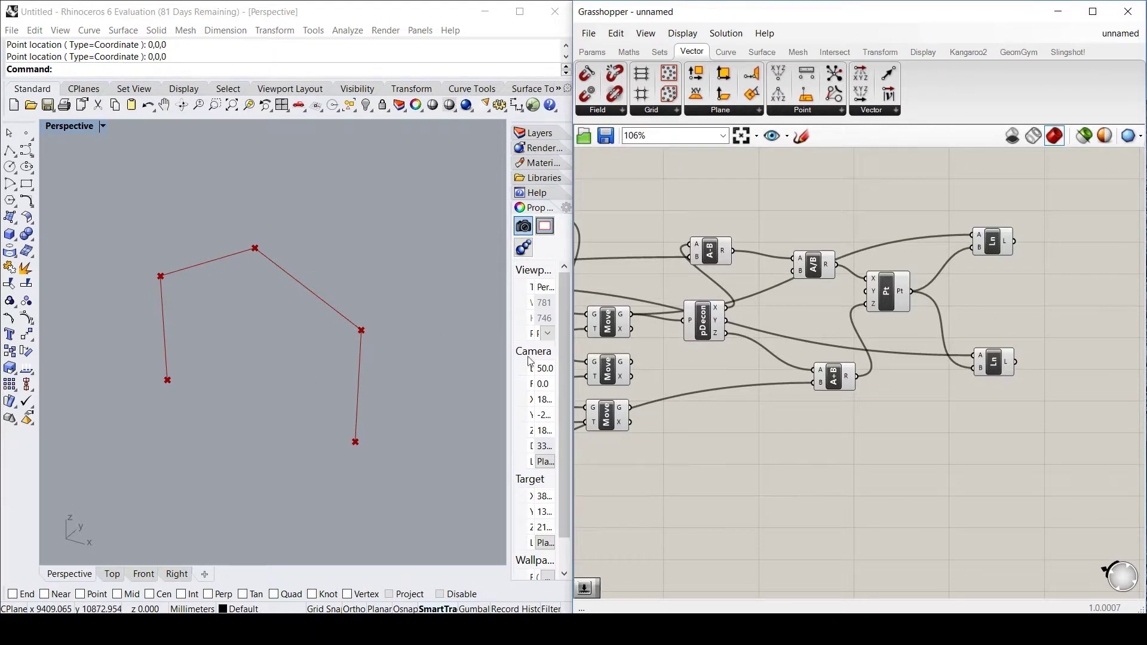
pyautogui.scroll(1, 997, 404)
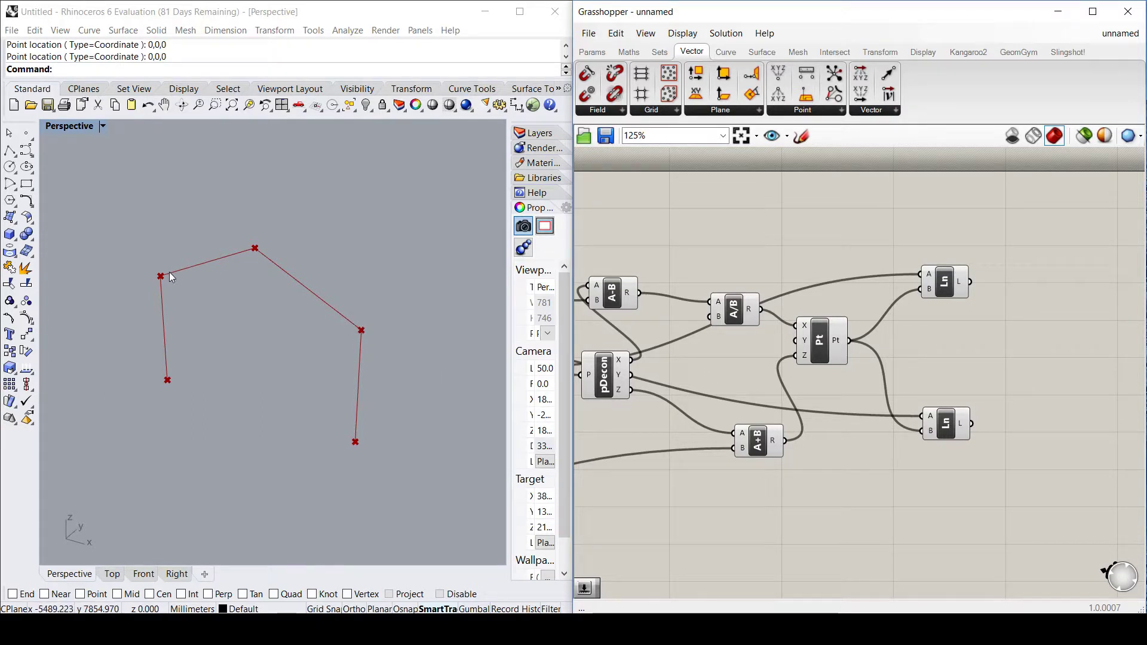
# - Add a Point parameter to the canvas beside the two rafter Line components
pyautogui.doubleClick(1013, 356)
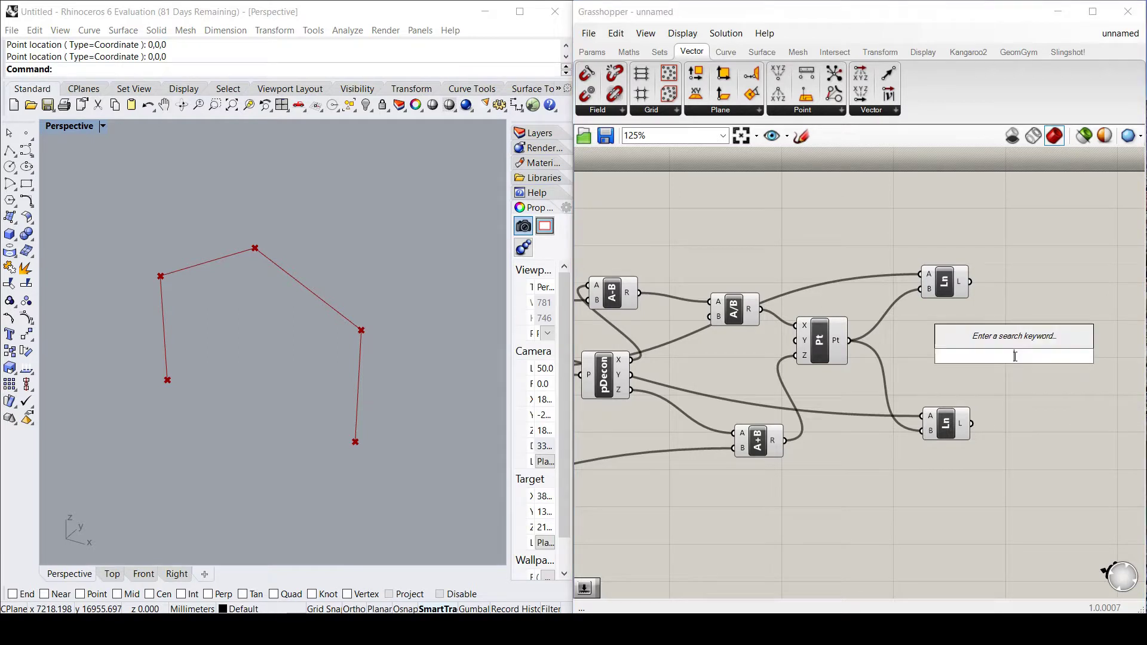
pyautogui.write('pp')
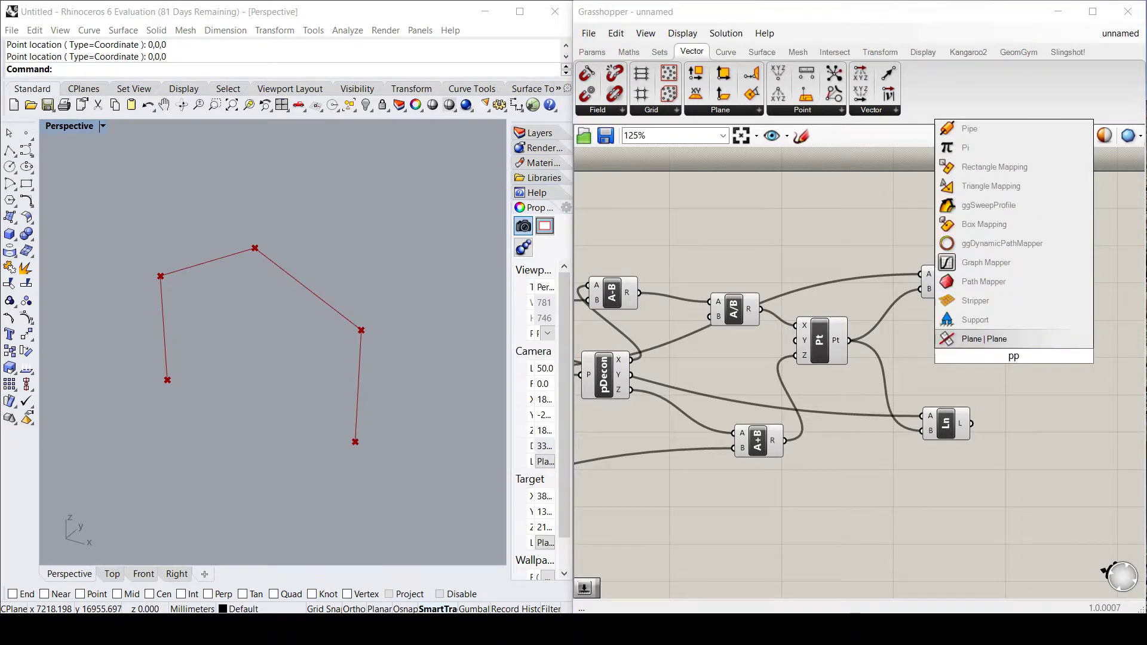
pyautogui.press('BackSpace')
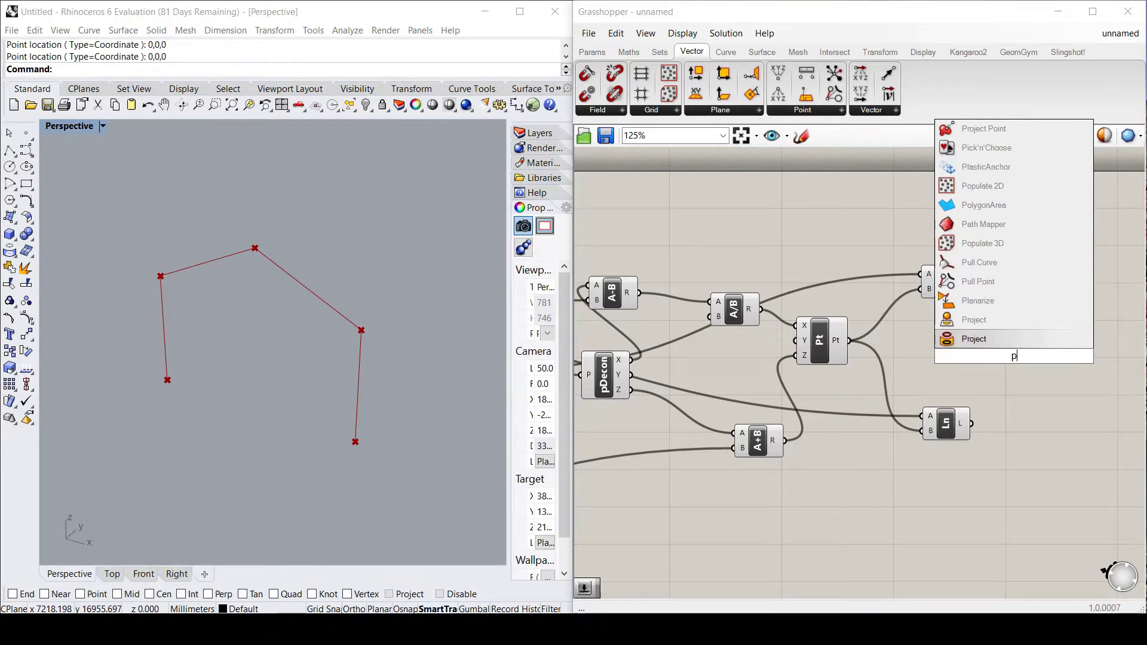
pyautogui.write('oint')
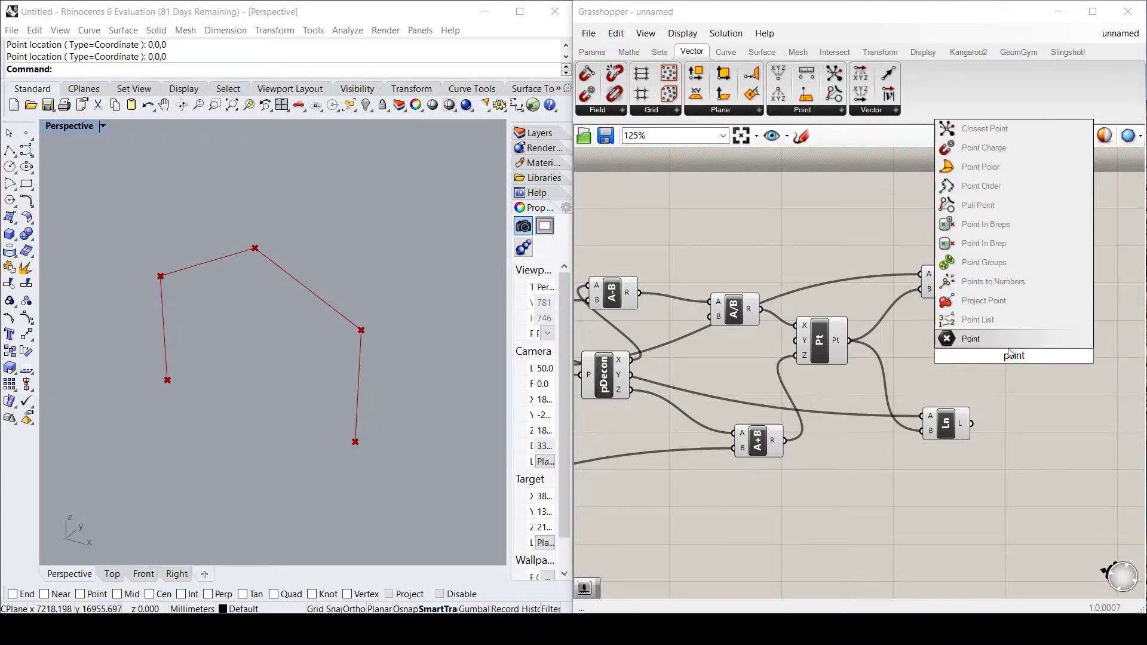
pyautogui.press('Return')
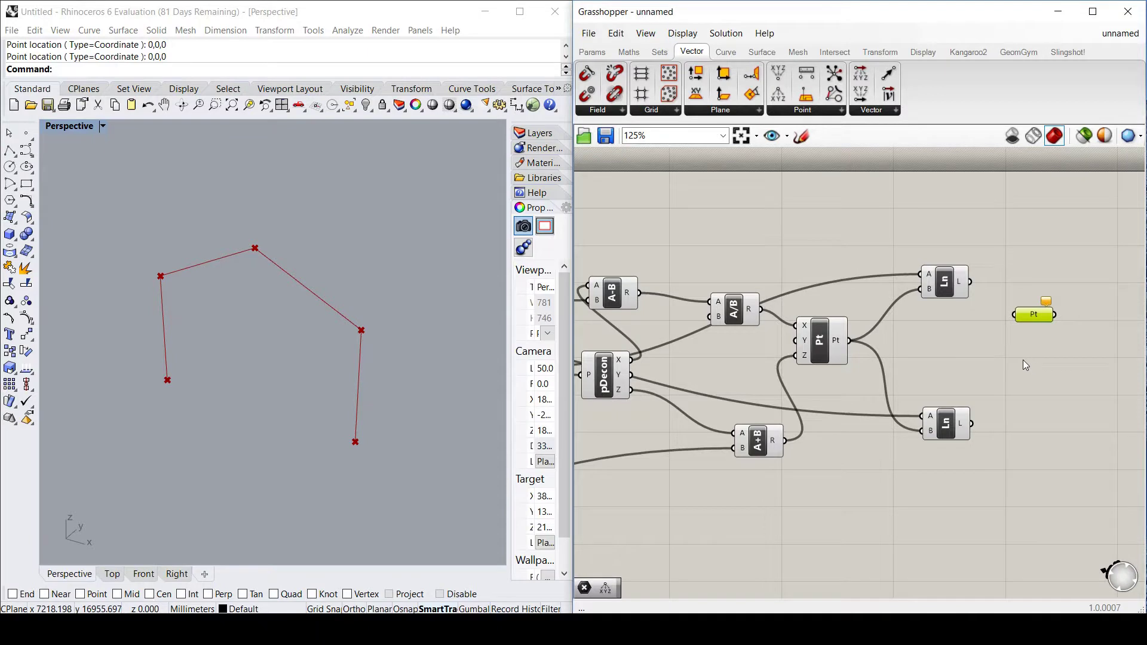
# - Connect the unmoved column-top Construct Point to the Point parameter and duplicate the parameter
pyautogui.scroll(-5, 1028, 360)
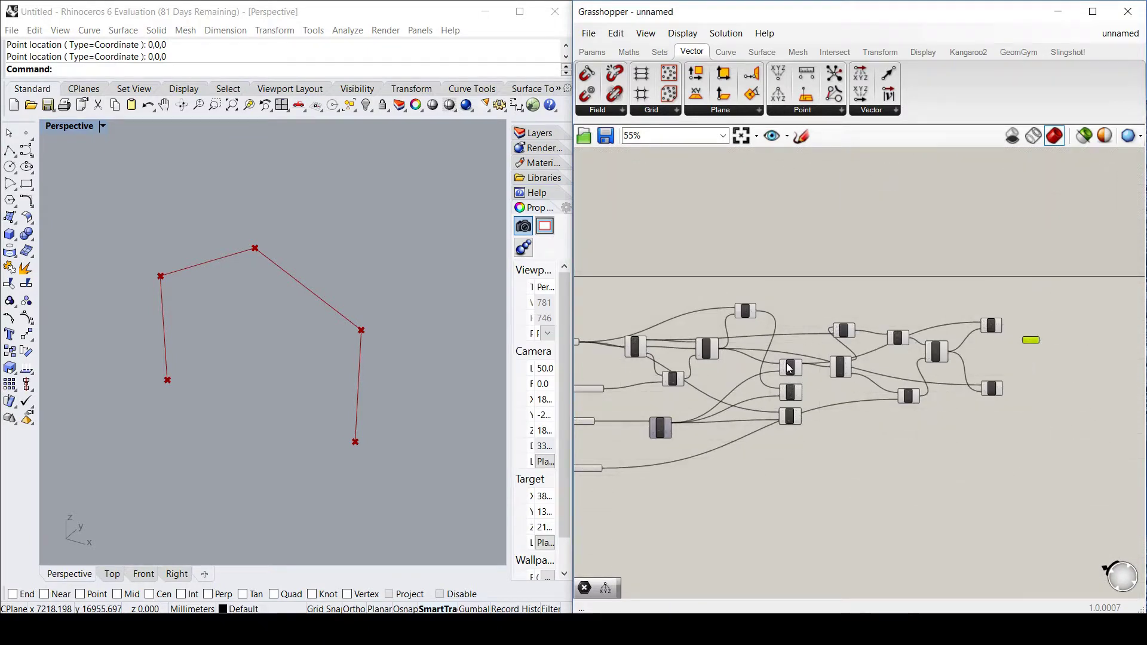
pyautogui.scroll(-1, 728, 359)
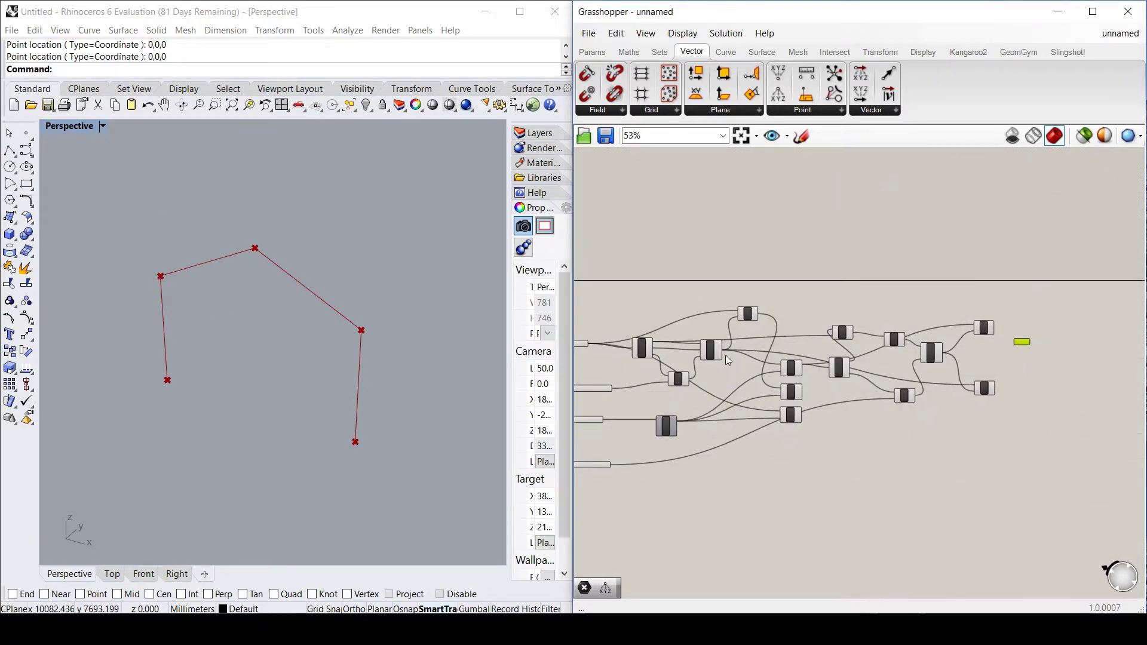
pyautogui.scroll(3, 725, 354)
pyautogui.click(714, 350)
pyautogui.scroll(-1, 714, 353)
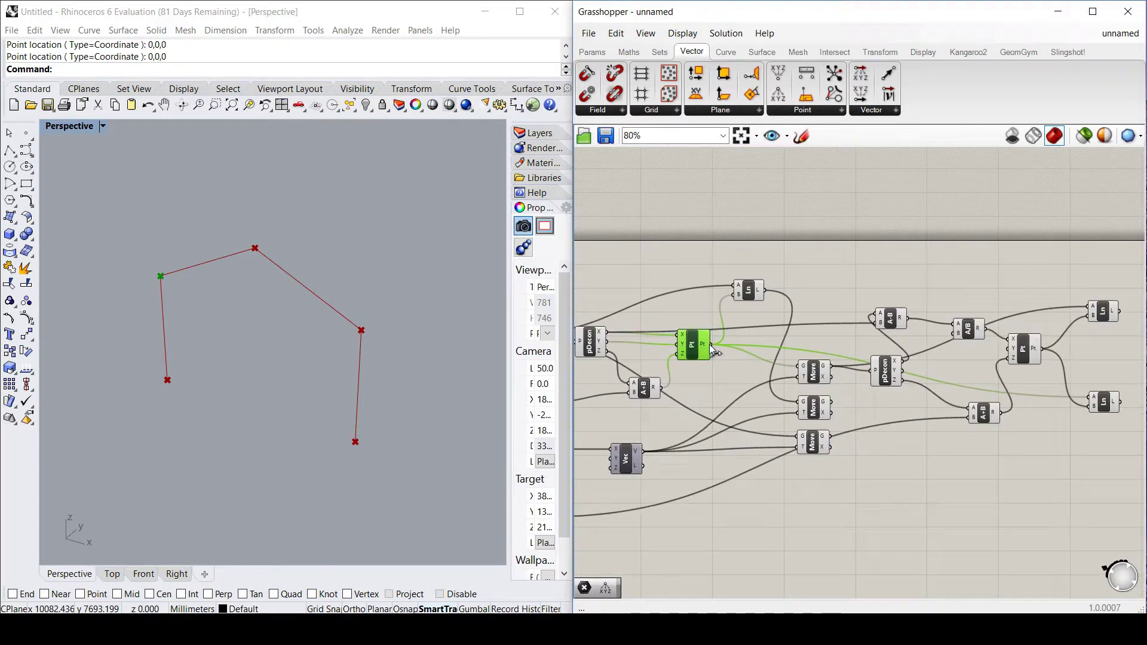
pyautogui.moveTo(711, 345); pyautogui.dragTo(1113, 306)
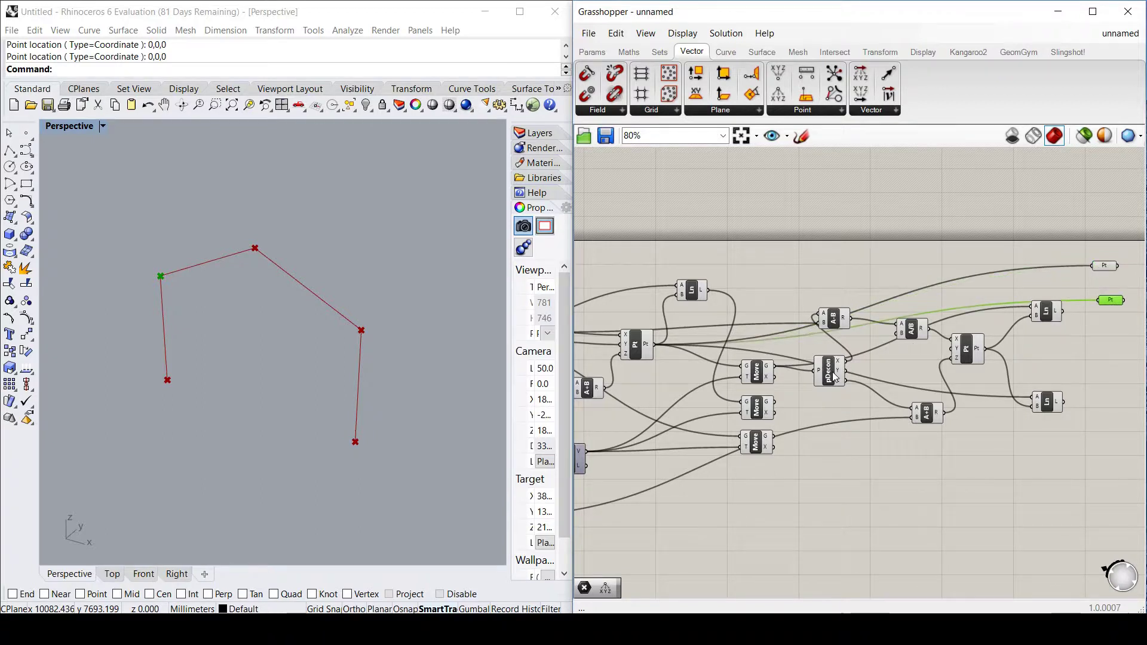
# - Connect the moved column-top point's G output to the second Point parameter and the apex point to a third duplicate
pyautogui.click(758, 373)
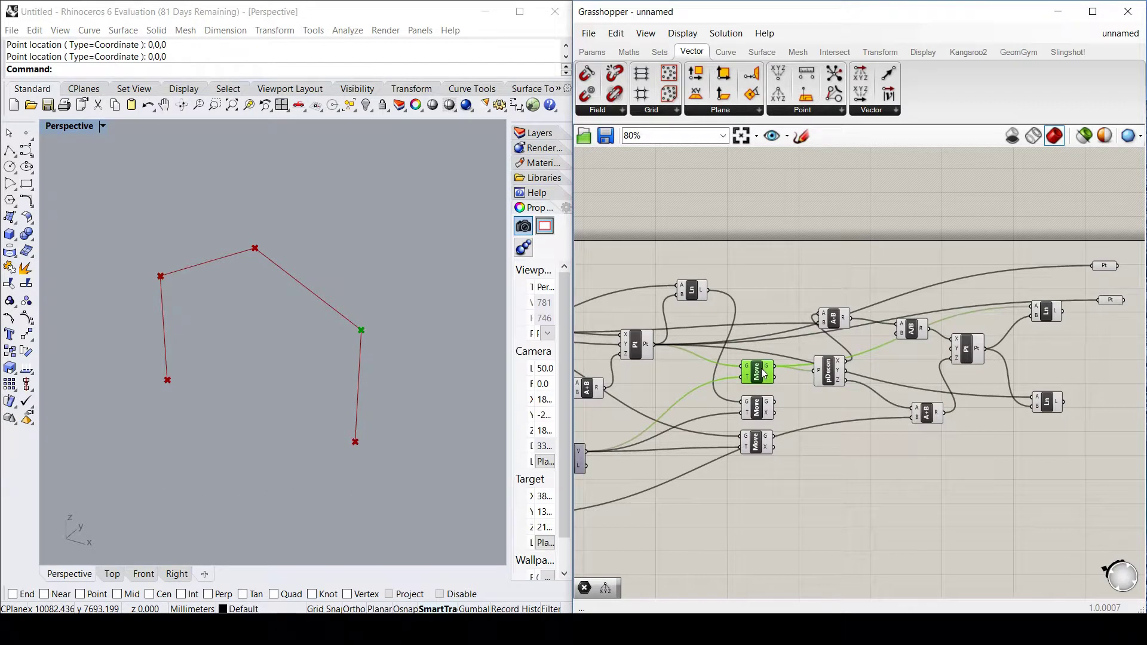
pyautogui.moveTo(774, 366); pyautogui.dragTo(1099, 300)
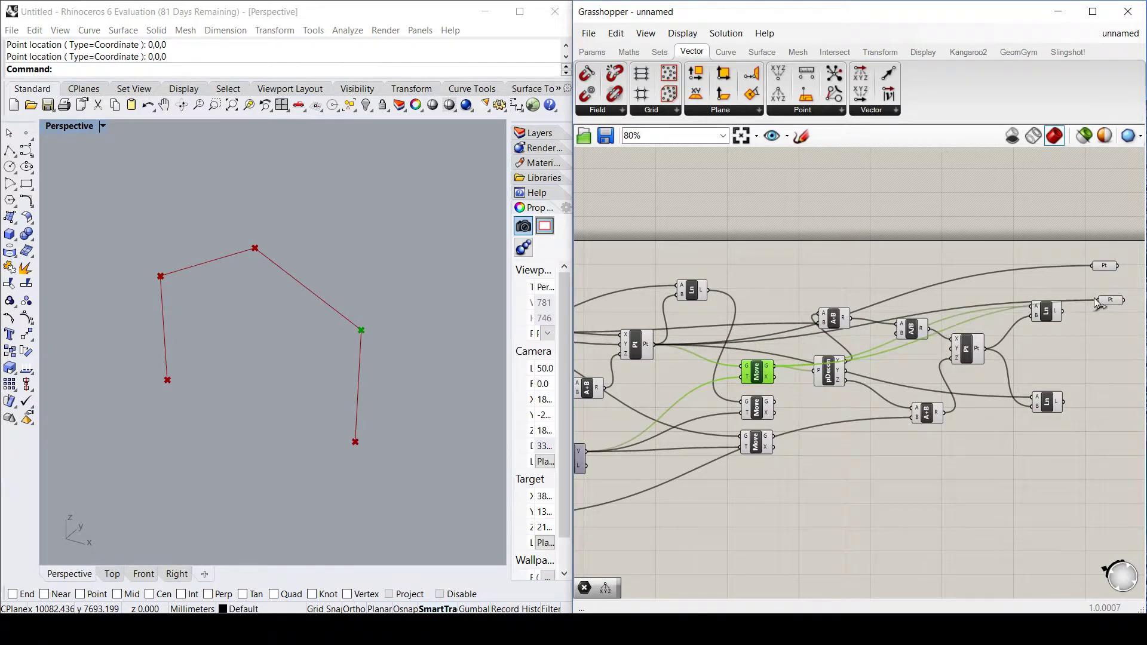
pyautogui.click(1109, 303)
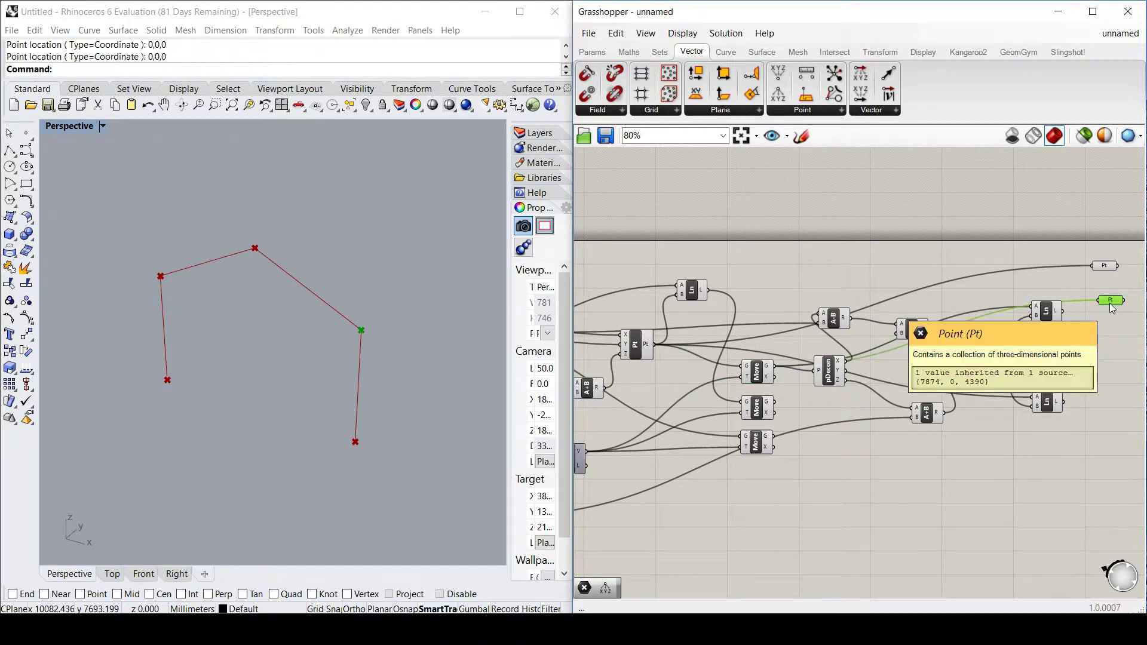
pyautogui.click(1098, 333)
pyautogui.hotkey('ctrl', 'v')
pyautogui.moveTo(1114, 278); pyautogui.dragTo(1102, 354)
pyautogui.click(978, 360)
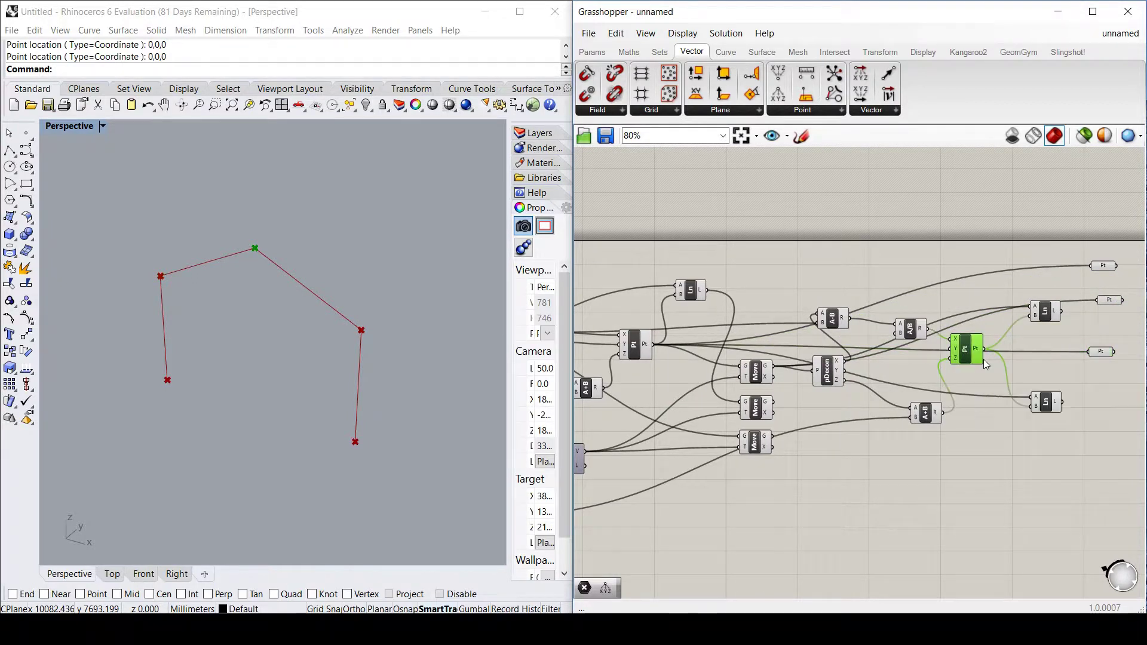
pyautogui.moveTo(986, 349); pyautogui.dragTo(1100, 303)
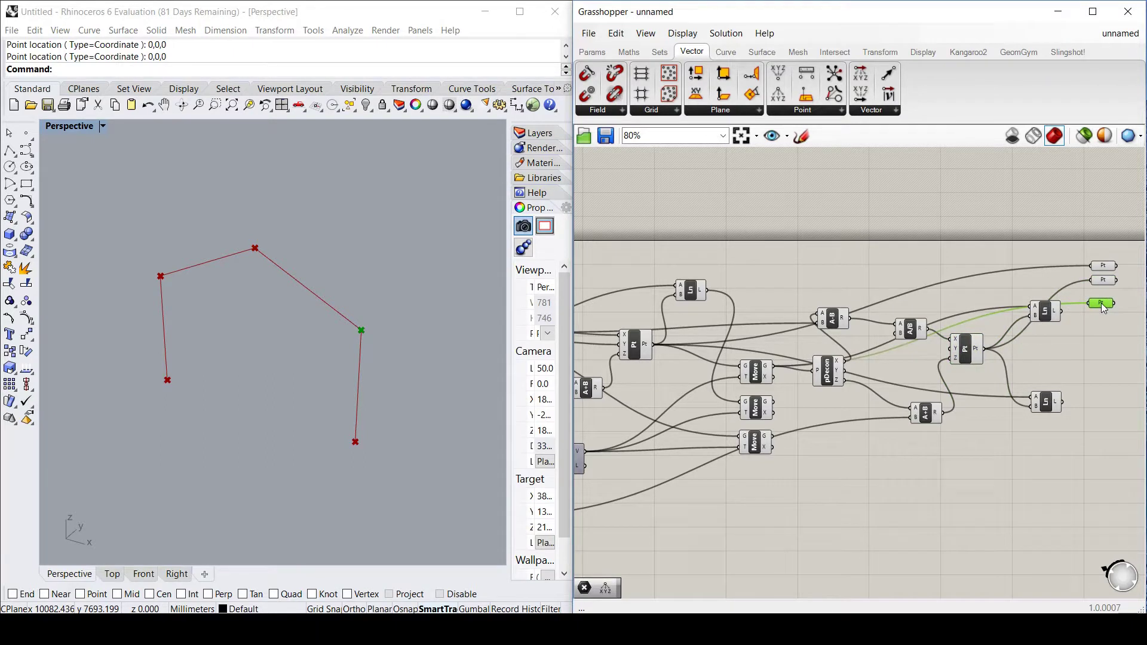
# - Stack the three Point parameters above the rafter Lines, with the apex point between the two column-top points
pyautogui.click(1106, 272)
pyautogui.click(1105, 281)
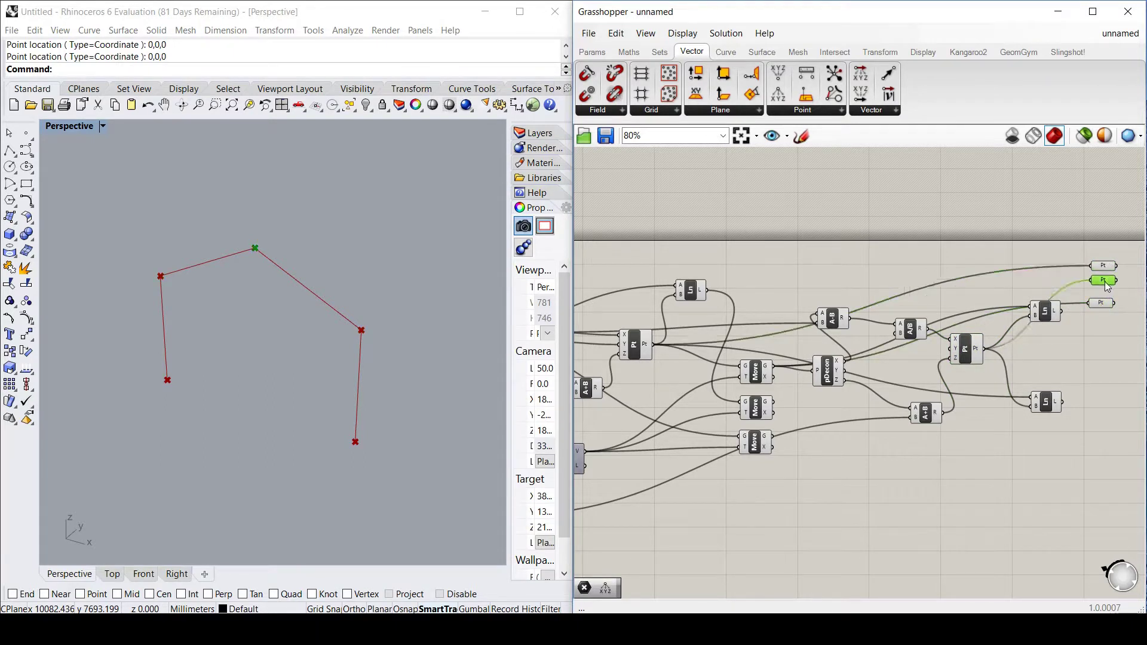
pyautogui.click(1102, 303)
pyautogui.click(1113, 334)
pyautogui.moveTo(1114, 333); pyautogui.dragTo(1108, 252)
pyautogui.click(1103, 339)
pyautogui.click(1103, 285)
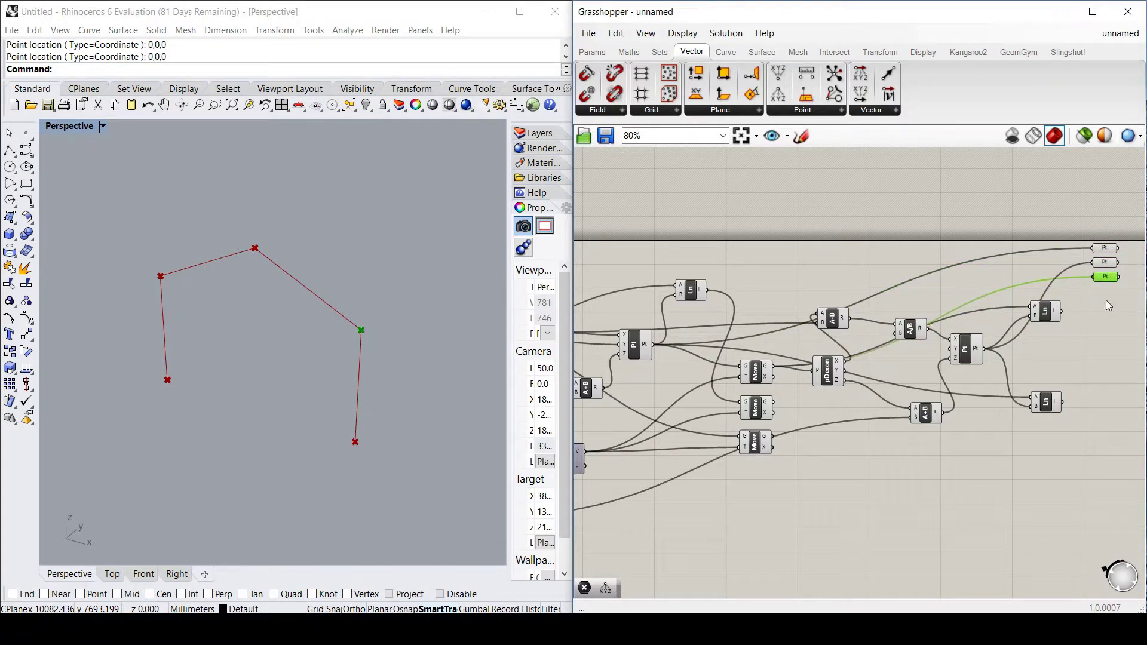
pyautogui.click(1099, 326)
pyautogui.scroll(-3, 813, 359)
pyautogui.scroll(3, 955, 320)
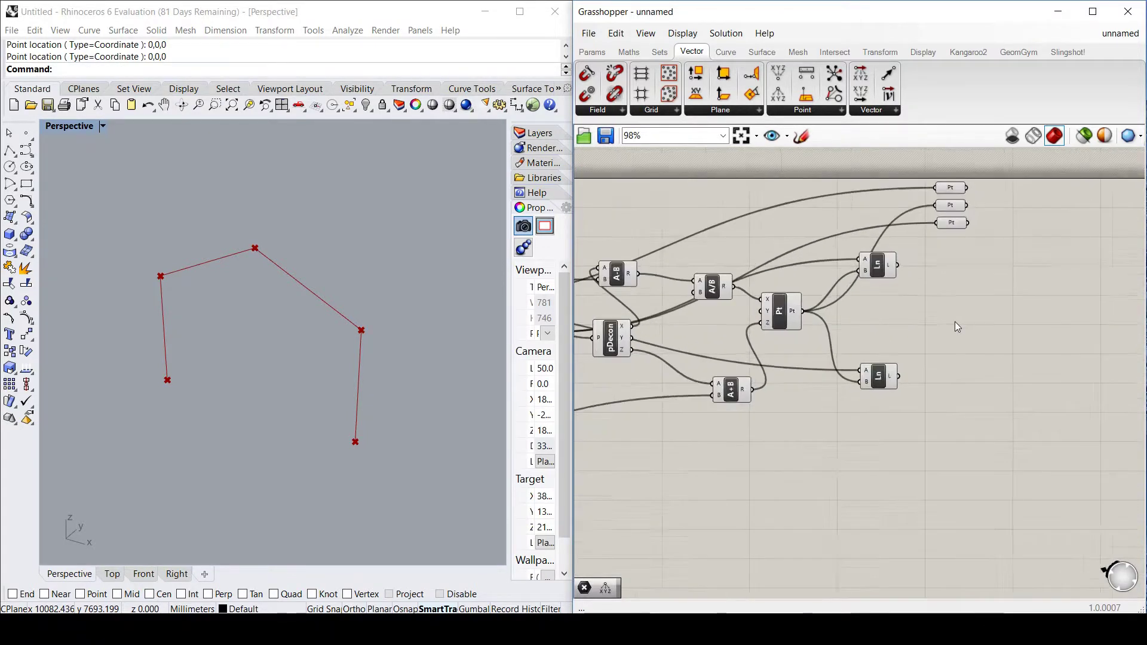
# - Add a Series component to the canvas below the second rafter Line component
pyautogui.scroll(-3, 977, 352)
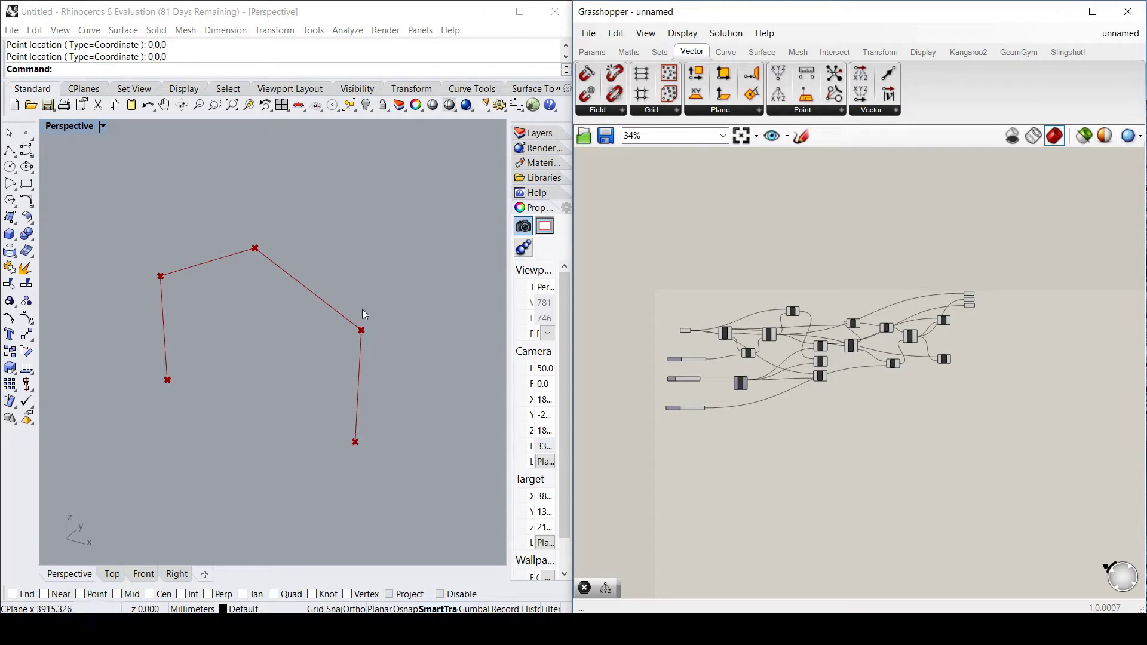
pyautogui.scroll(1, 709, 429)
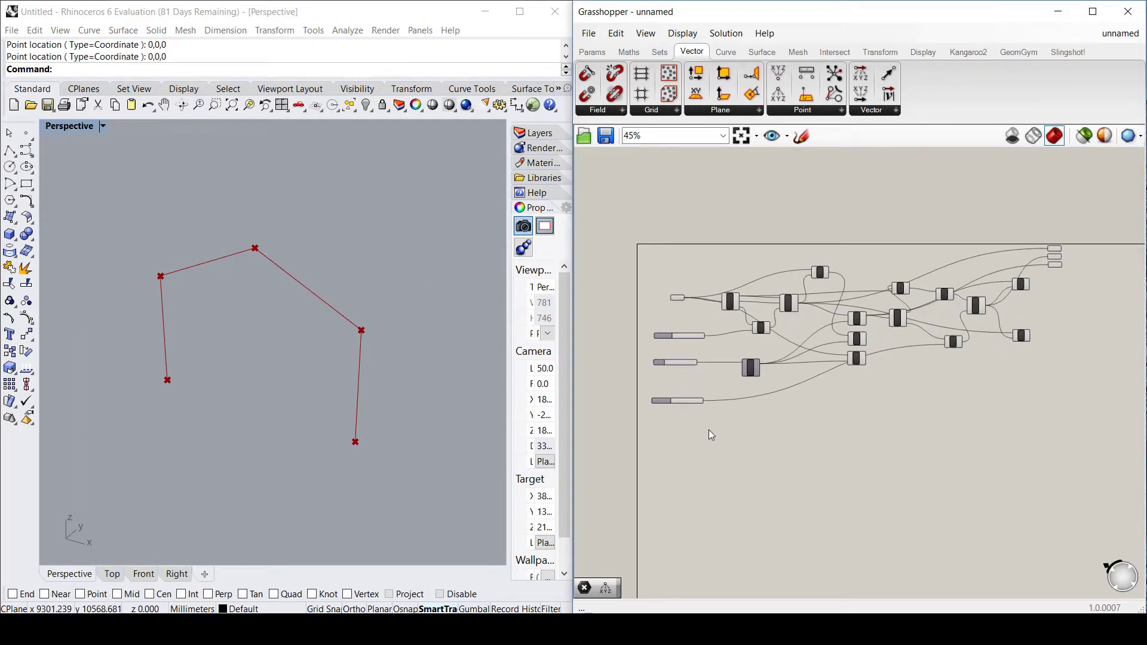
pyautogui.scroll(1, 862, 417)
pyautogui.scroll(-1, 899, 404)
pyautogui.scroll(2, 898, 403)
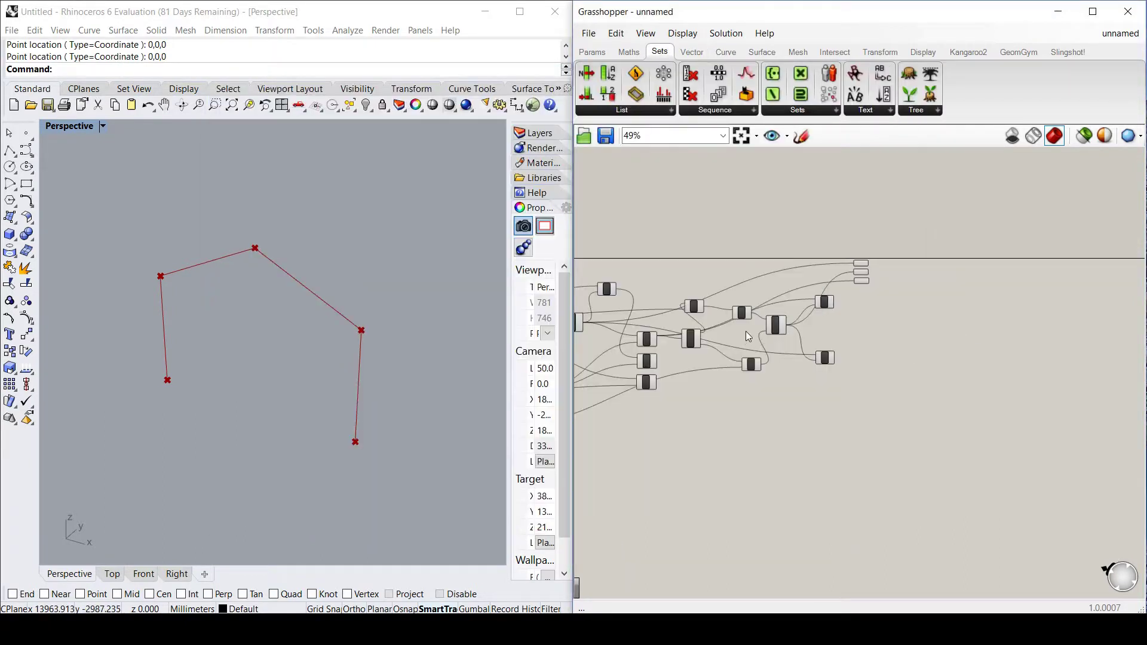
pyautogui.scroll(2, 746, 331)
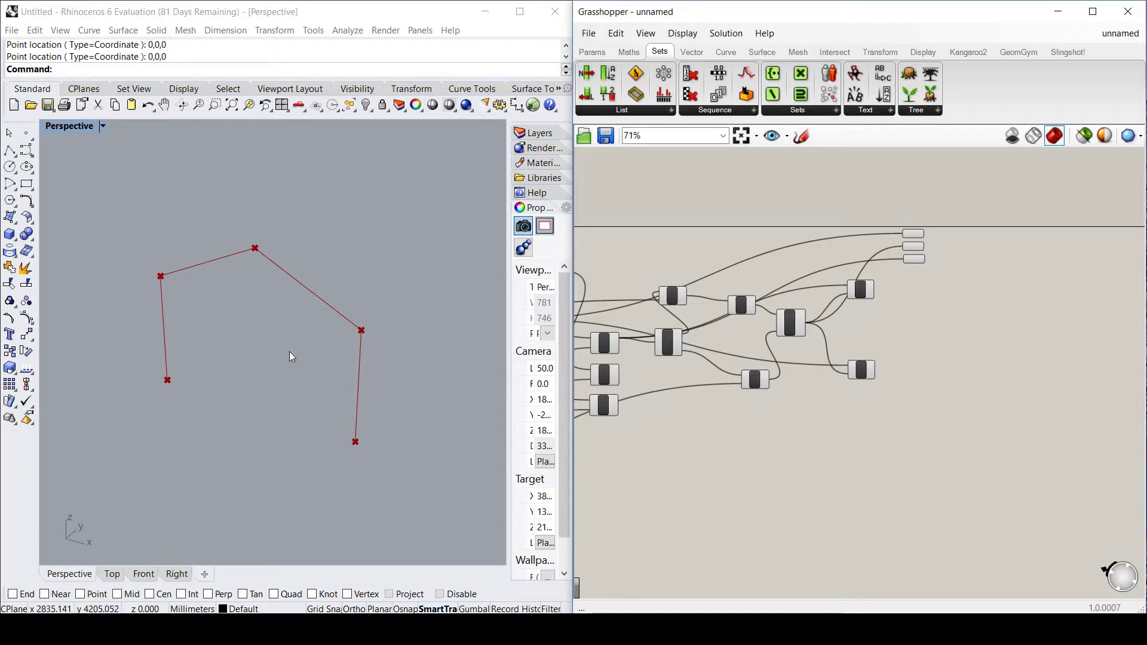
pyautogui.scroll(2, 912, 430)
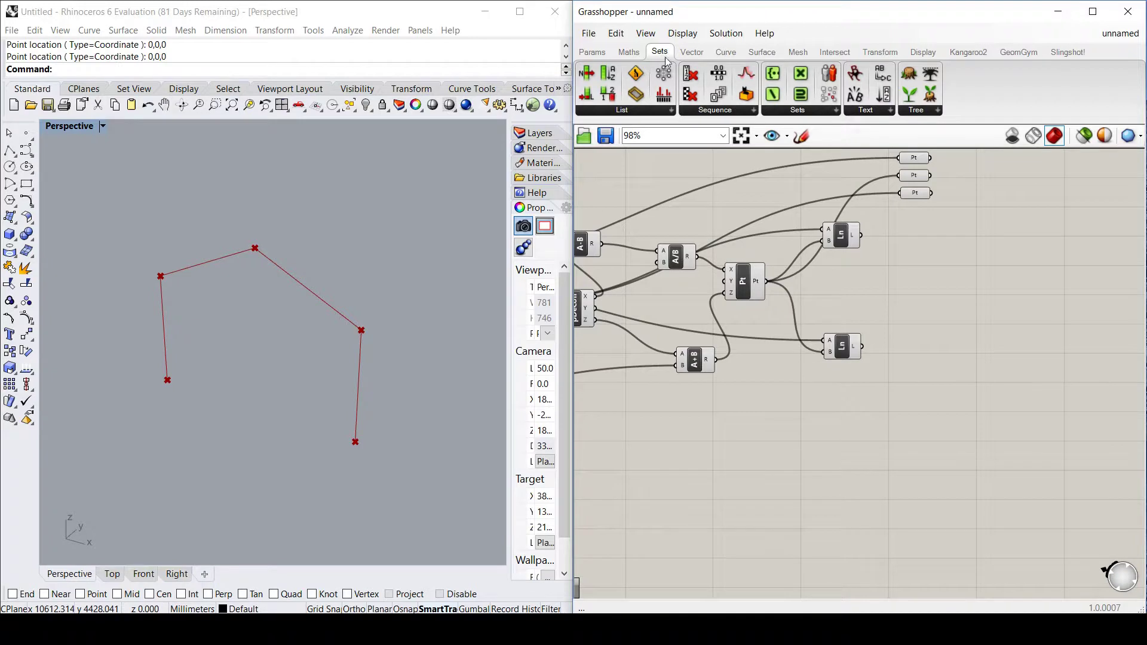
pyautogui.click(732, 116)
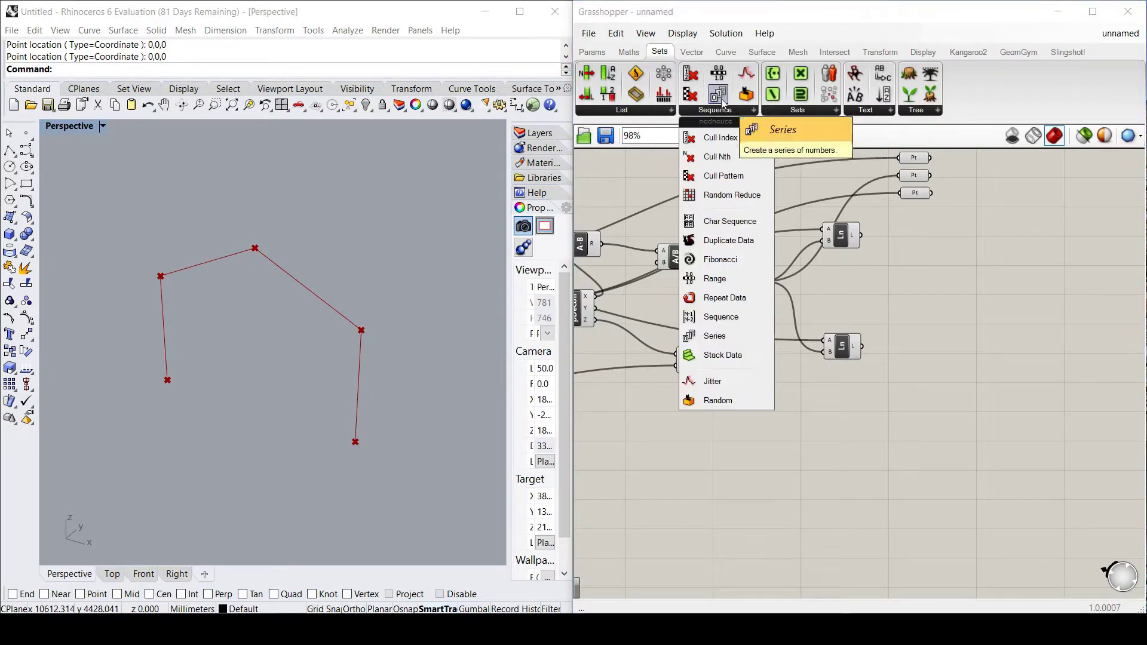
pyautogui.click(730, 139)
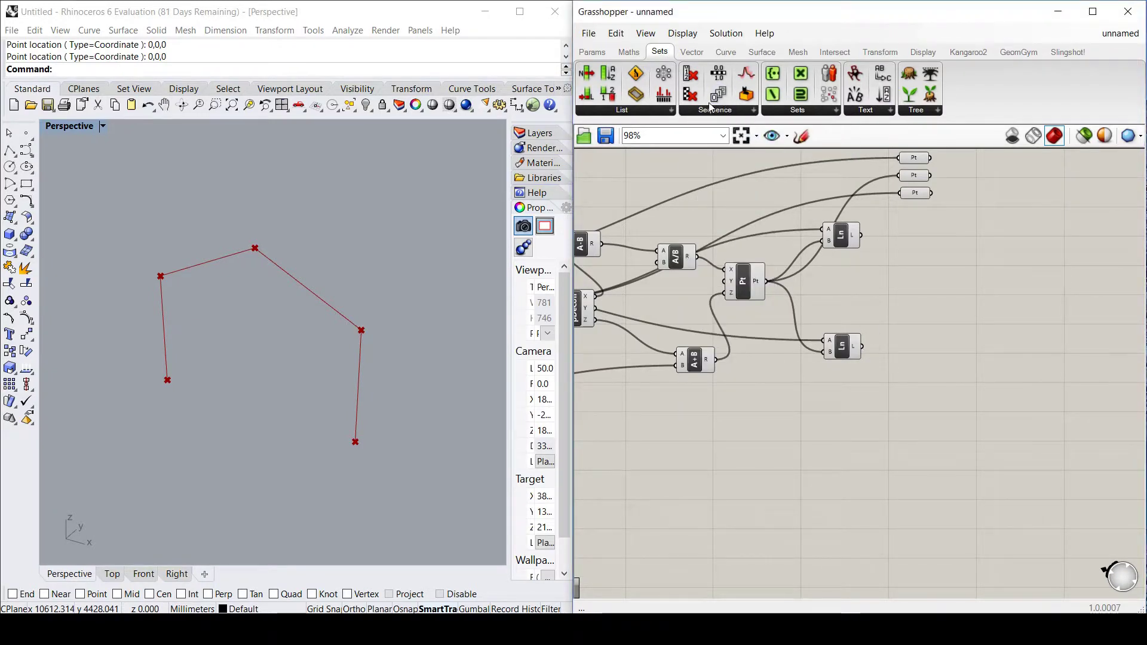
pyautogui.click(912, 440)
pyautogui.scroll(2, 944, 458)
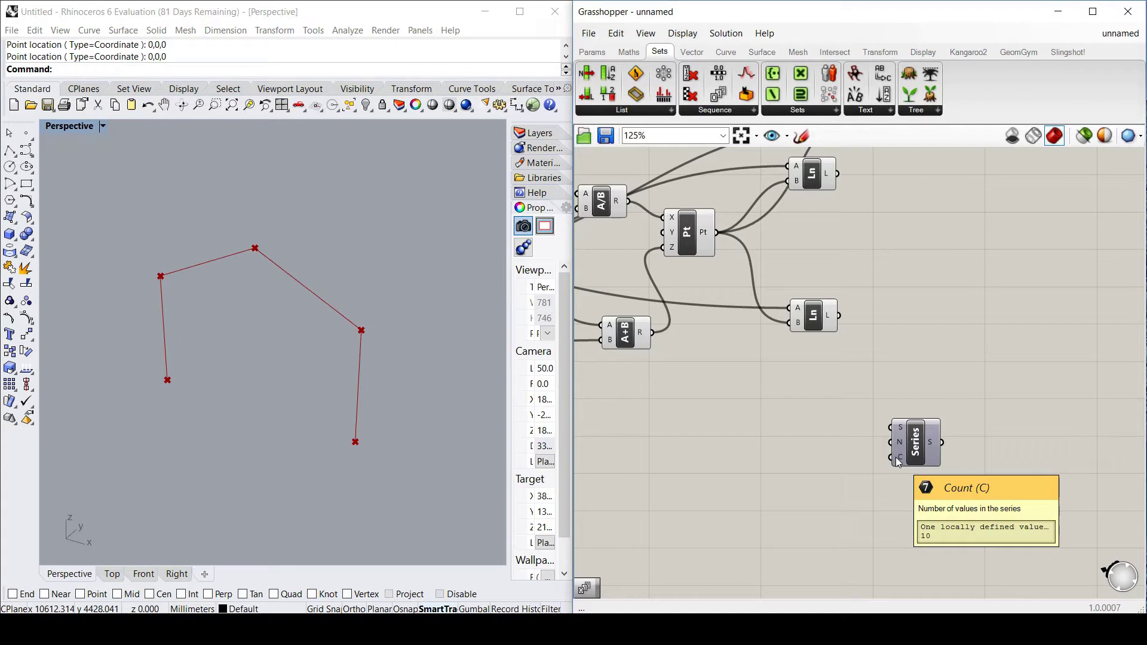
pyautogui.moveTo(916, 454); pyautogui.dragTo(940, 449)
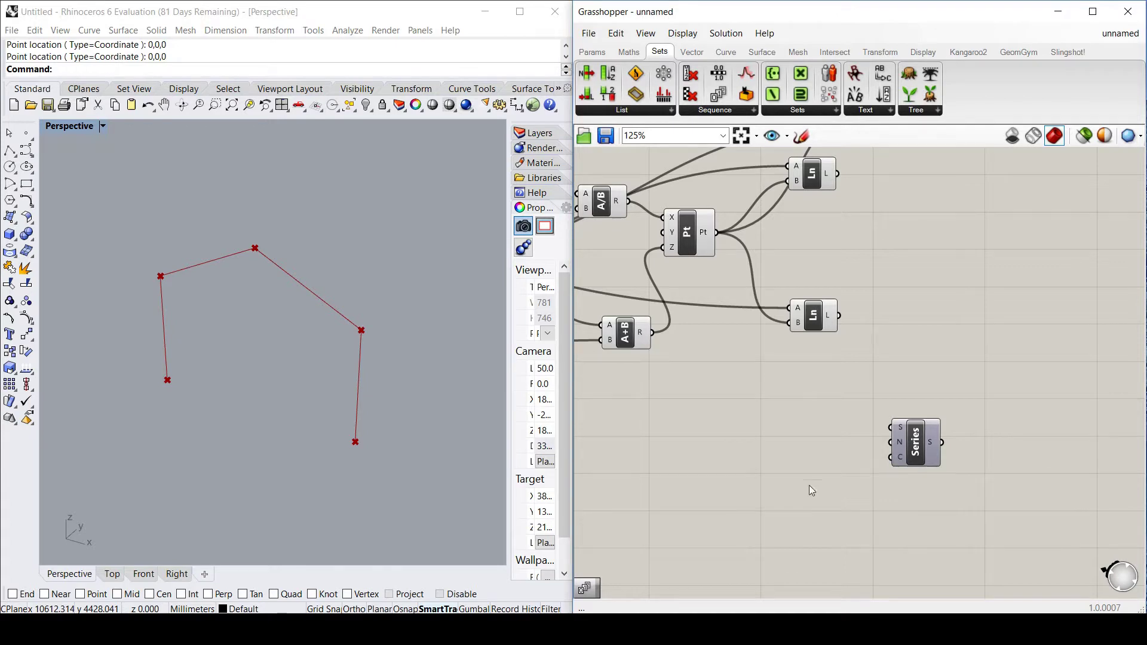
# - Add a Number Slider beside the Series component's inputs
pyautogui.doubleClick(721, 513)
pyautogui.write('slider')
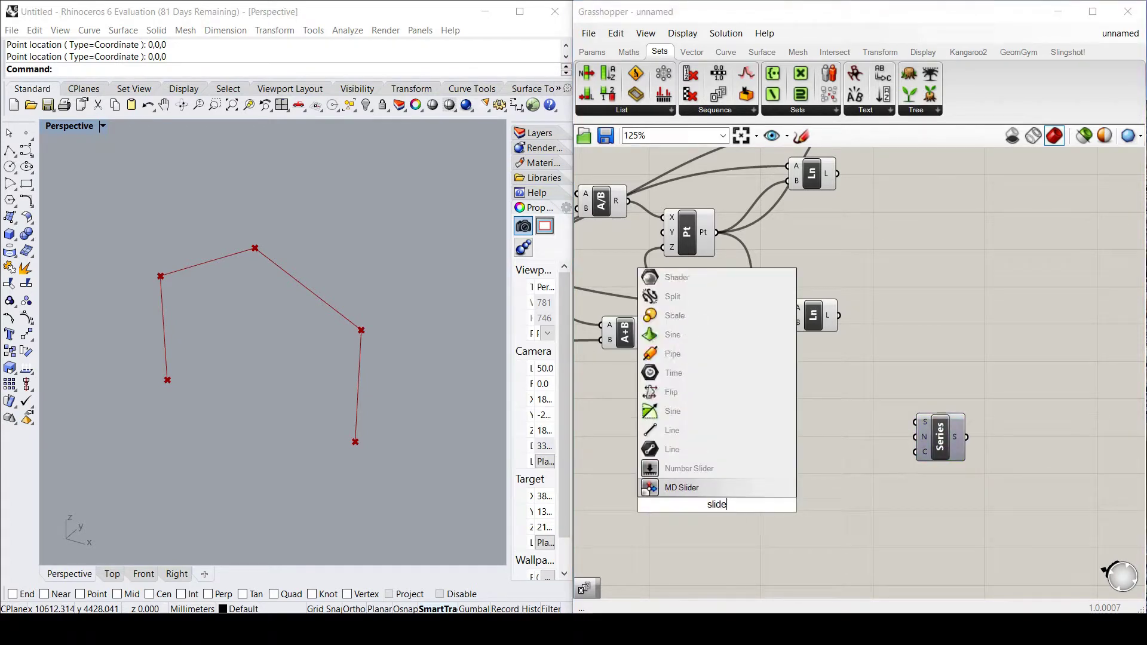
pyautogui.click(721, 468)
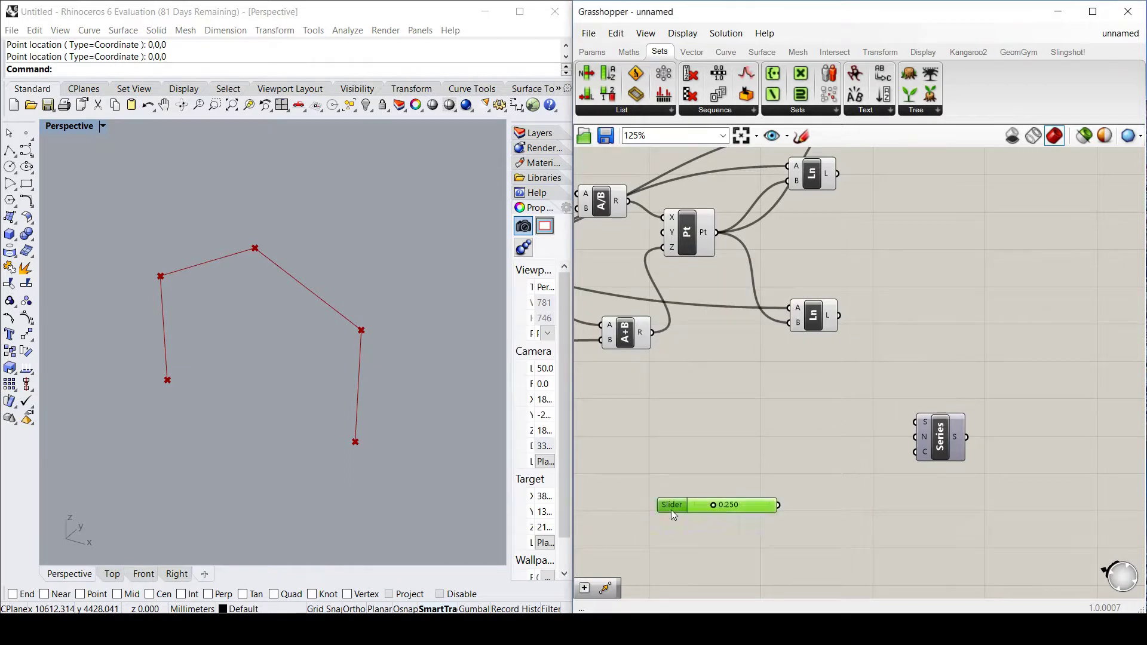
pyautogui.moveTo(671, 510); pyautogui.dragTo(695, 471)
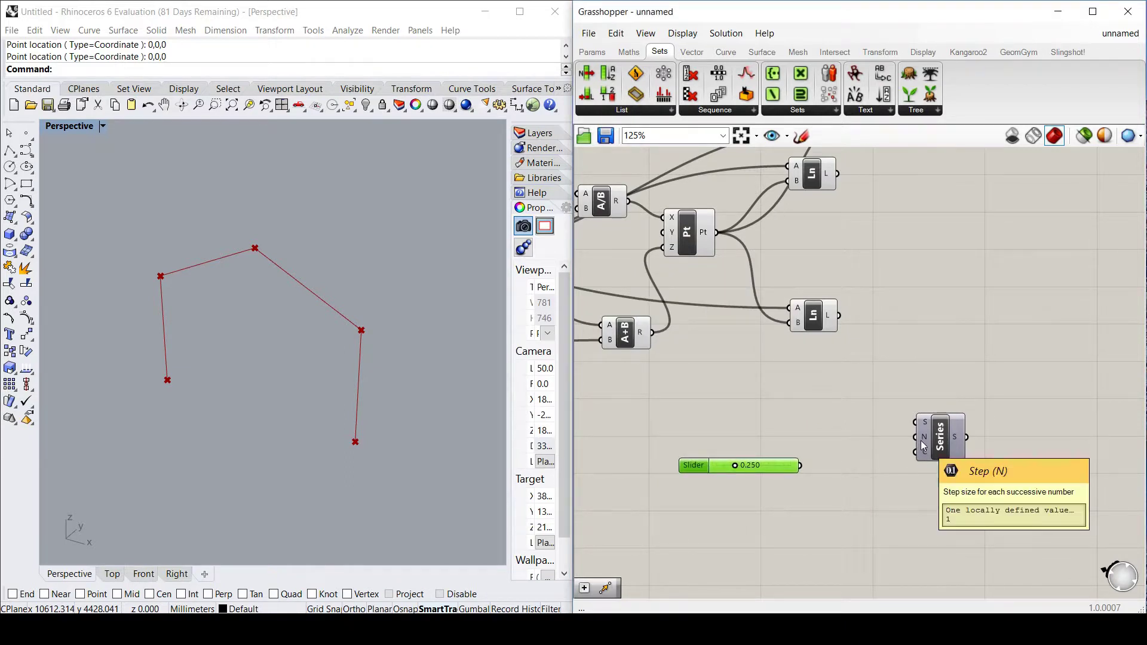
# - Name the new slider "frame spacing" and set it to integer rounding with a maximum of 9000
pyautogui.moveTo(693, 468); pyautogui.dragTo(695, 459)
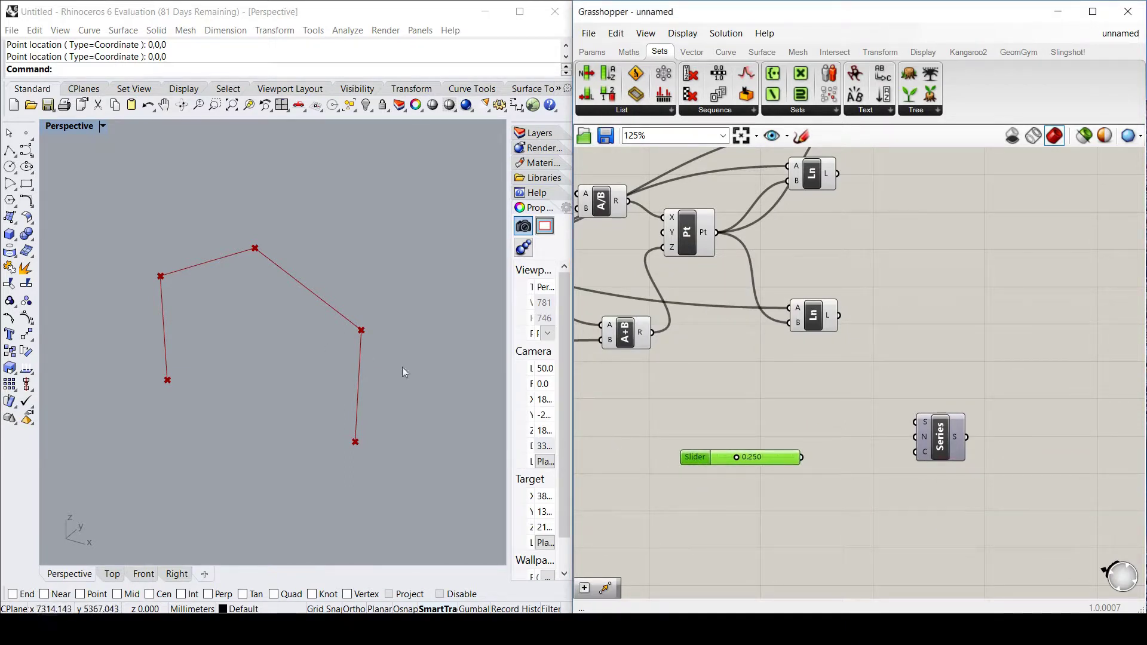
pyautogui.doubleClick(694, 460)
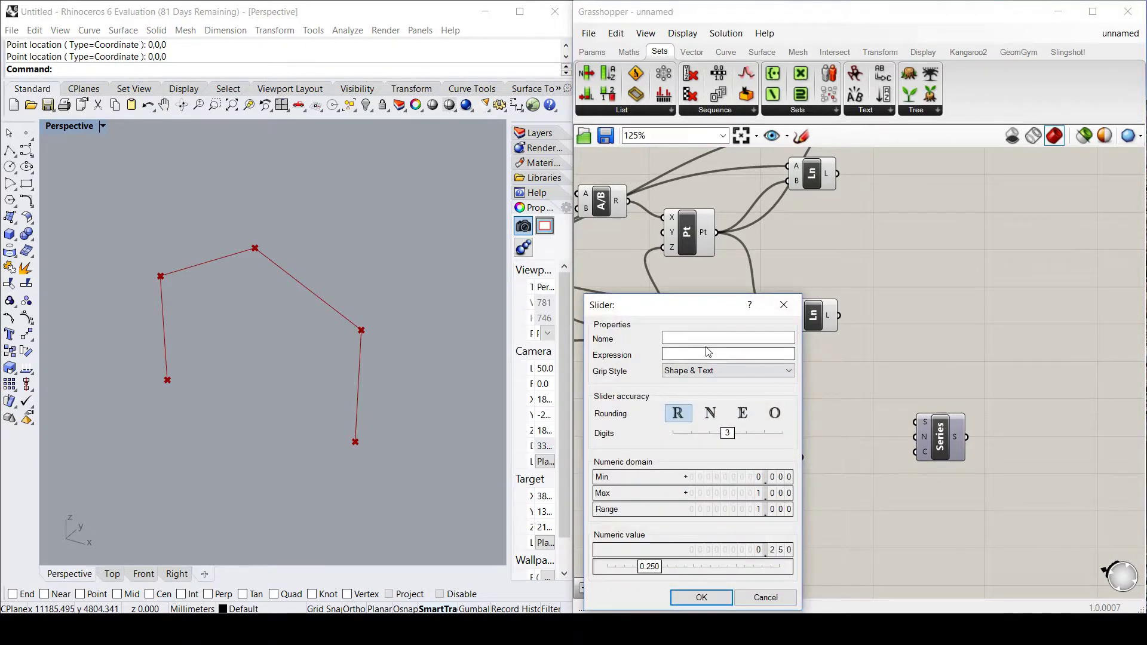
pyautogui.write('frame')
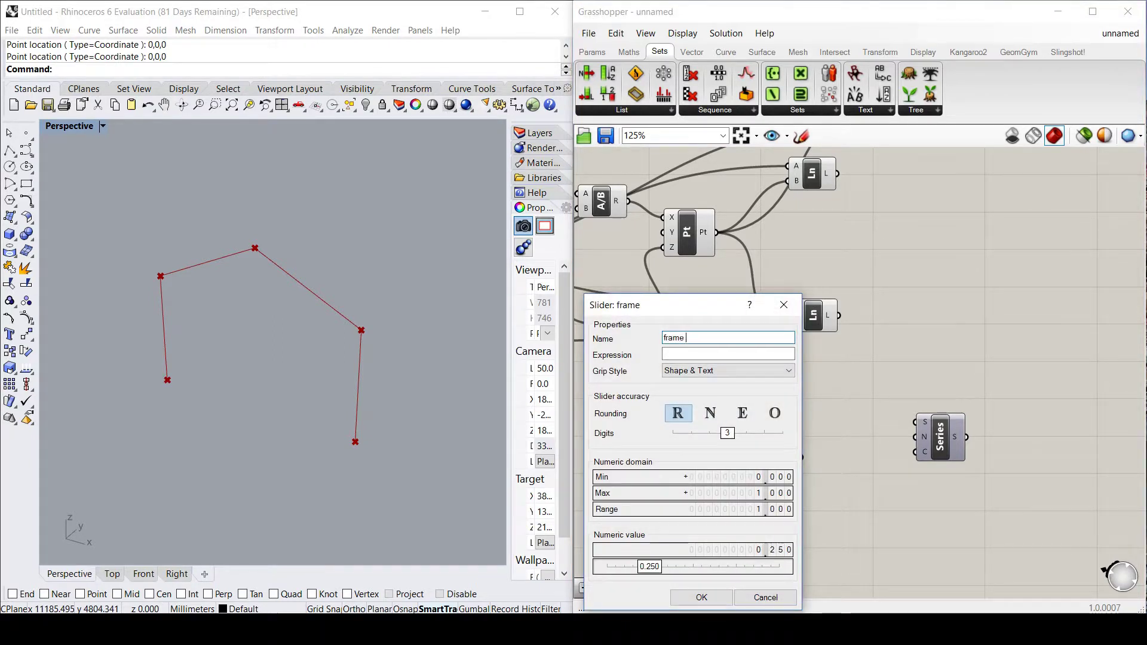
pyautogui.write(' spacing')
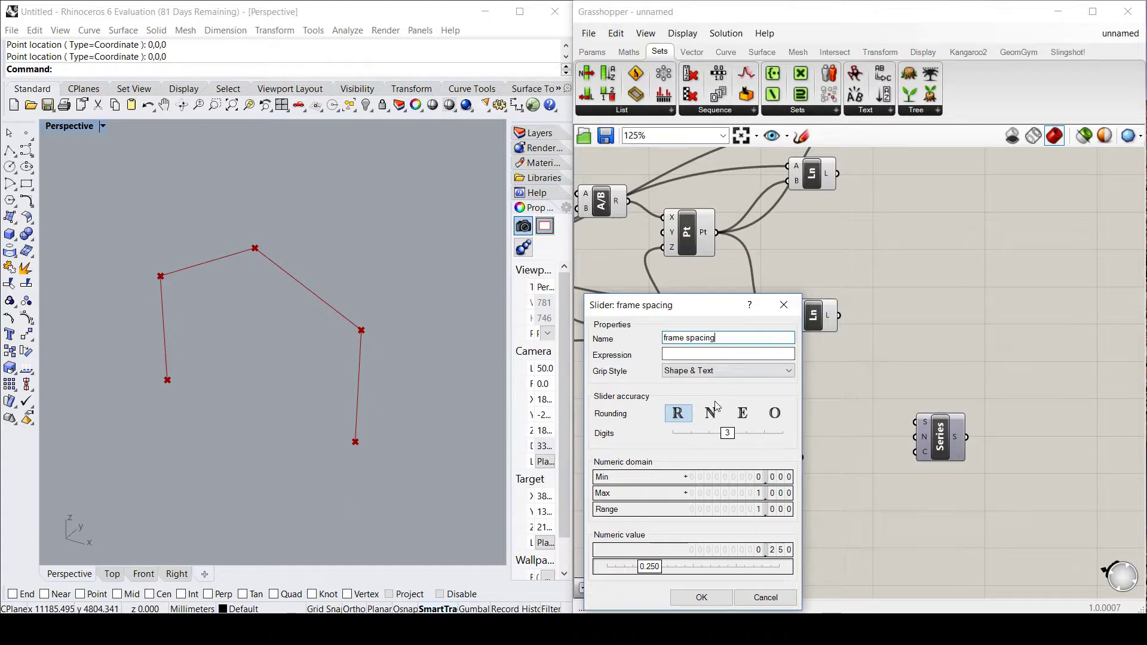
pyautogui.click(710, 412)
pyautogui.doubleClick(777, 496)
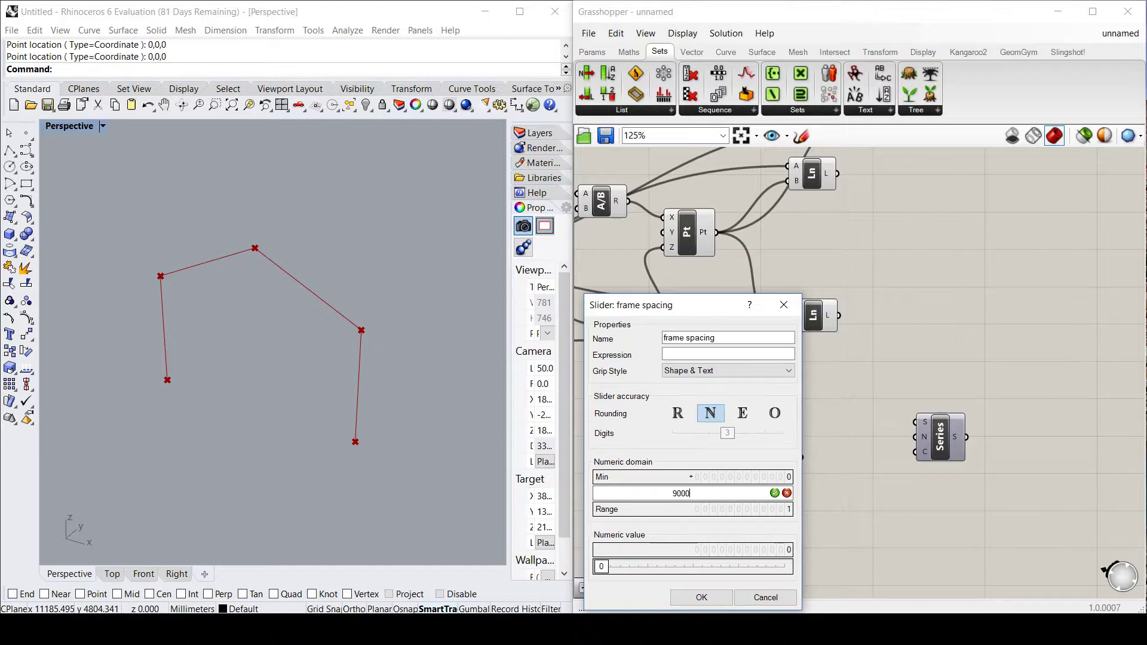
pyautogui.write('9000')
pyautogui.press('Return')
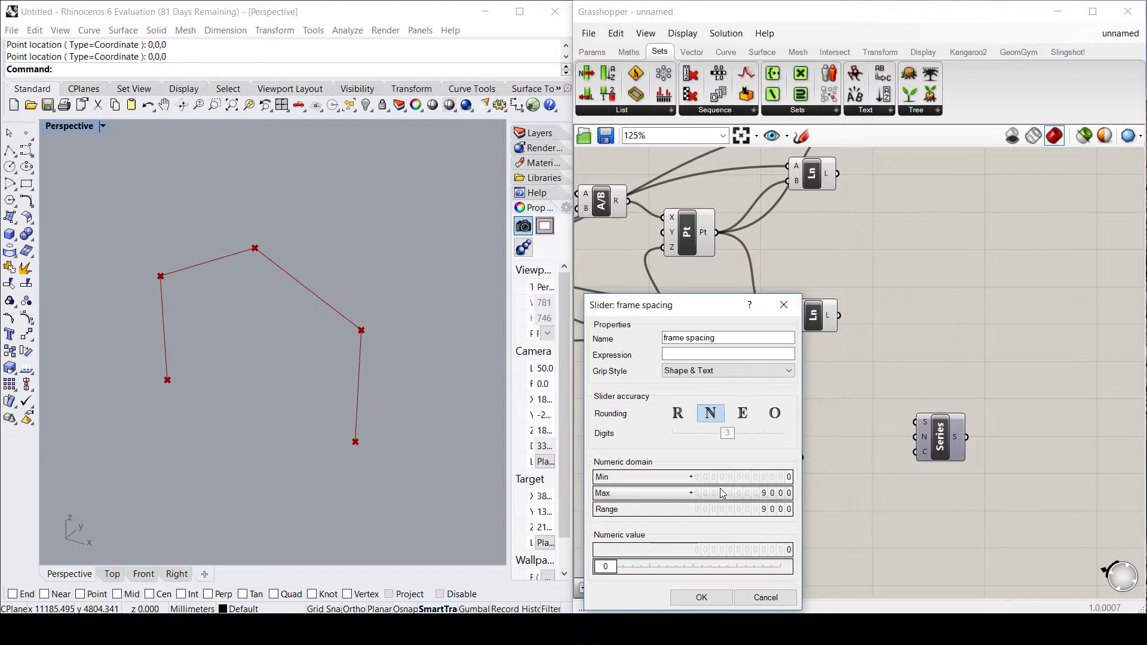
pyautogui.click(717, 597)
# - Connect the frame spacing slider to the Series component's Step (N) input and add another Number Slider below it
pyautogui.moveTo(714, 458); pyautogui.dragTo(694, 441)
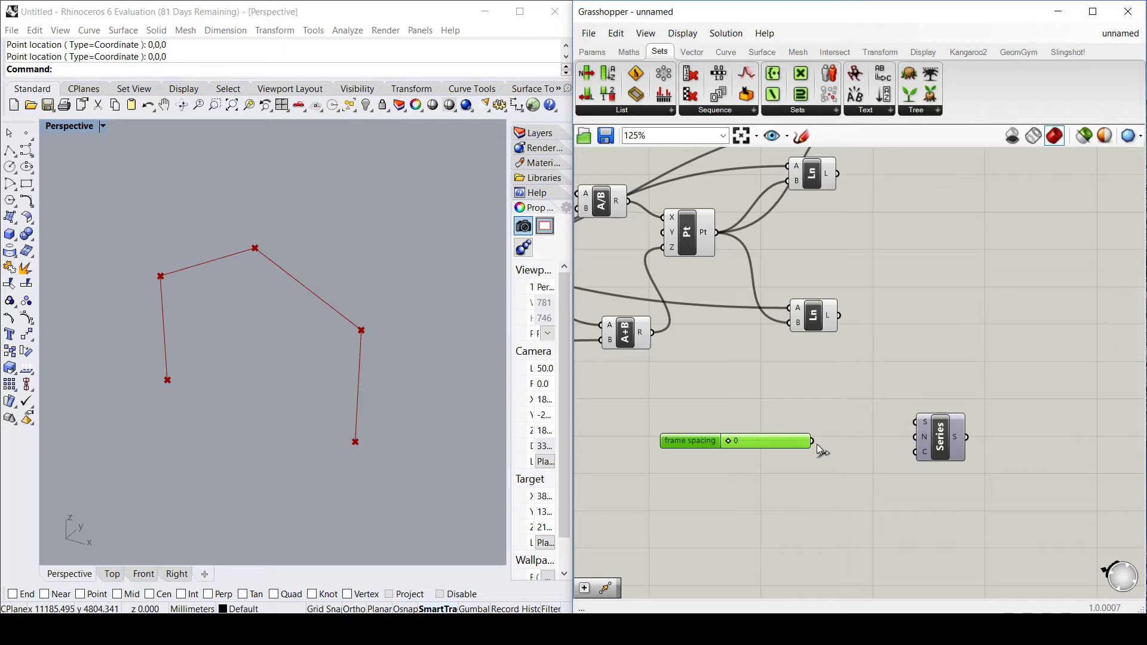
pyautogui.moveTo(816, 445); pyautogui.dragTo(906, 437)
pyautogui.doubleClick(737, 468)
pyautogui.write('slider')
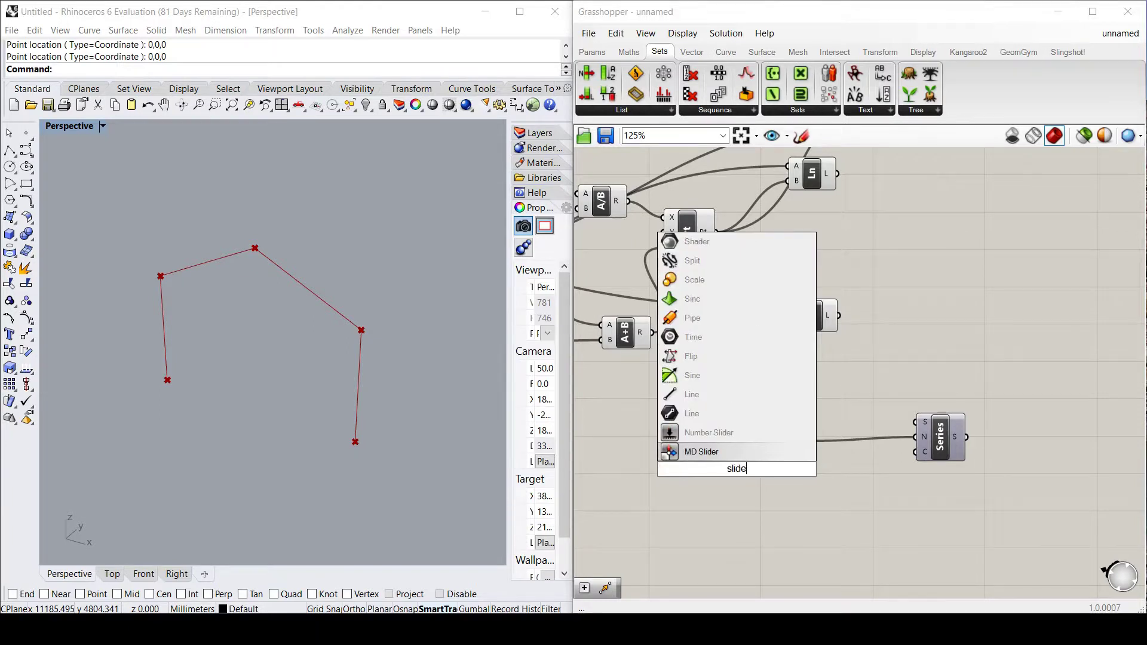
pyautogui.press('Return')
# - Name the second slider "no. frames" and set it to integer rounding with a larger maximum
pyautogui.doubleClick(683, 473)
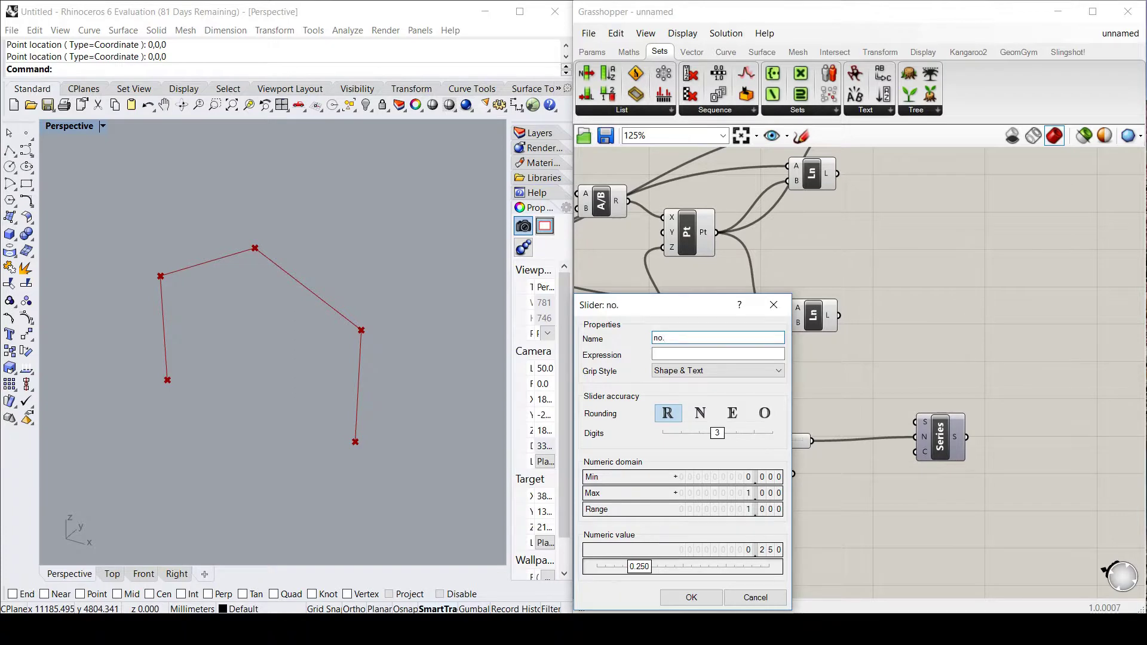
pyautogui.write('no. frames')
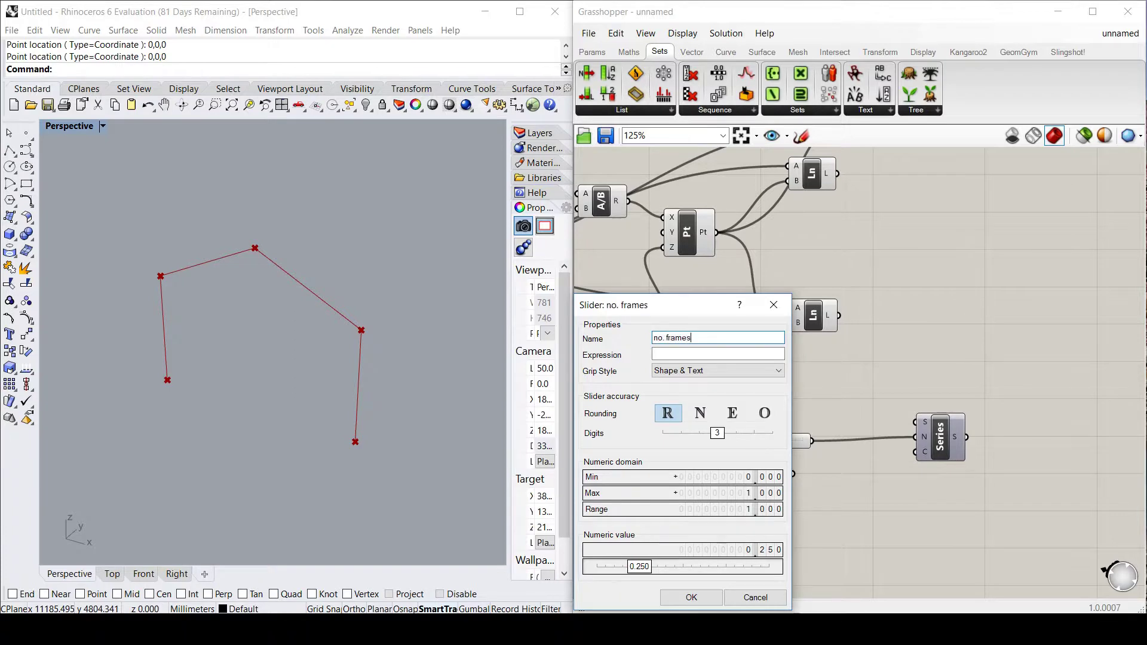
pyautogui.click(700, 413)
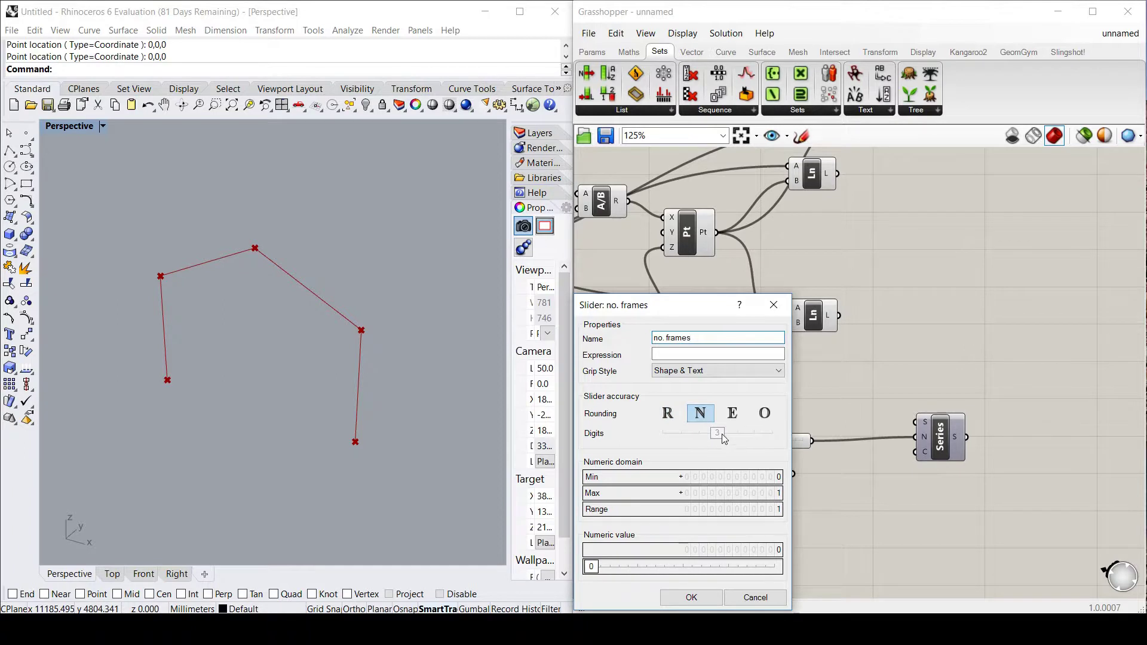
pyautogui.doubleClick(750, 493)
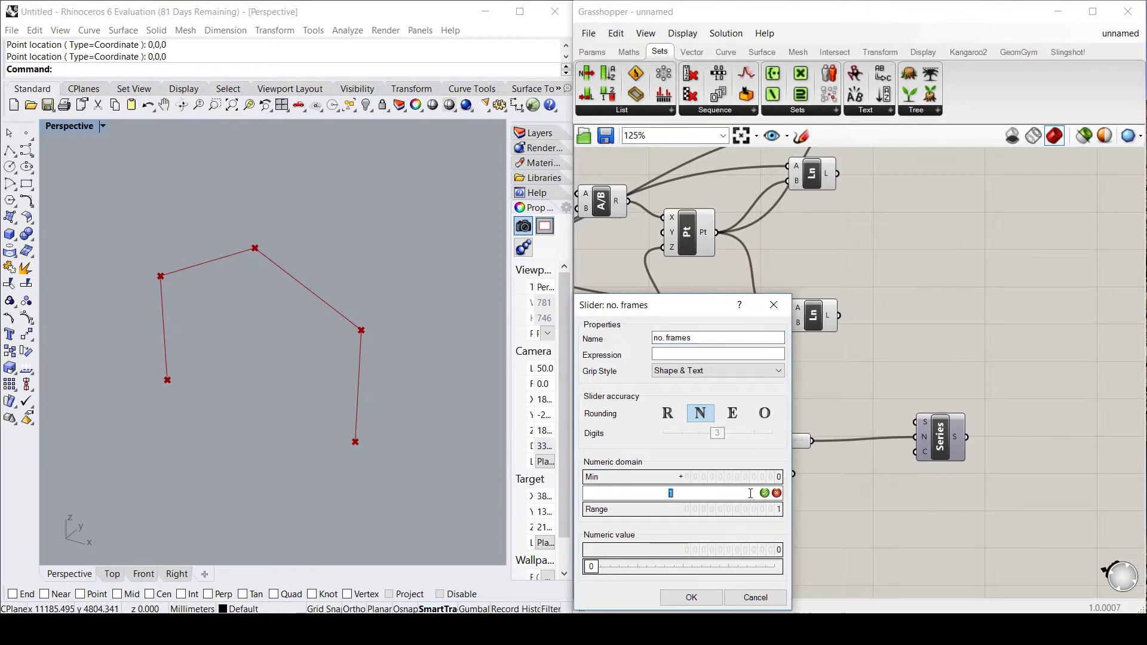
pyautogui.click(705, 597)
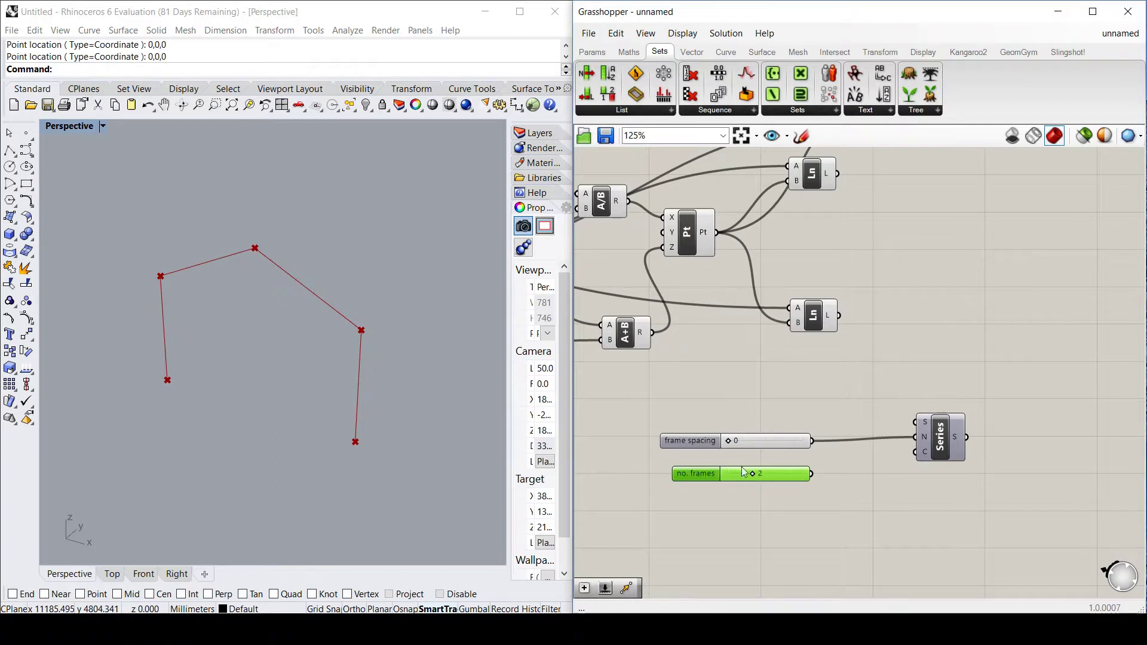
# - Connect the no. frames slider to the Series C input, with frame spacing at 3600 and no. frames at 4
pyautogui.moveTo(727, 474); pyautogui.dragTo(695, 485)
pyautogui.moveTo(792, 481); pyautogui.dragTo(915, 452)
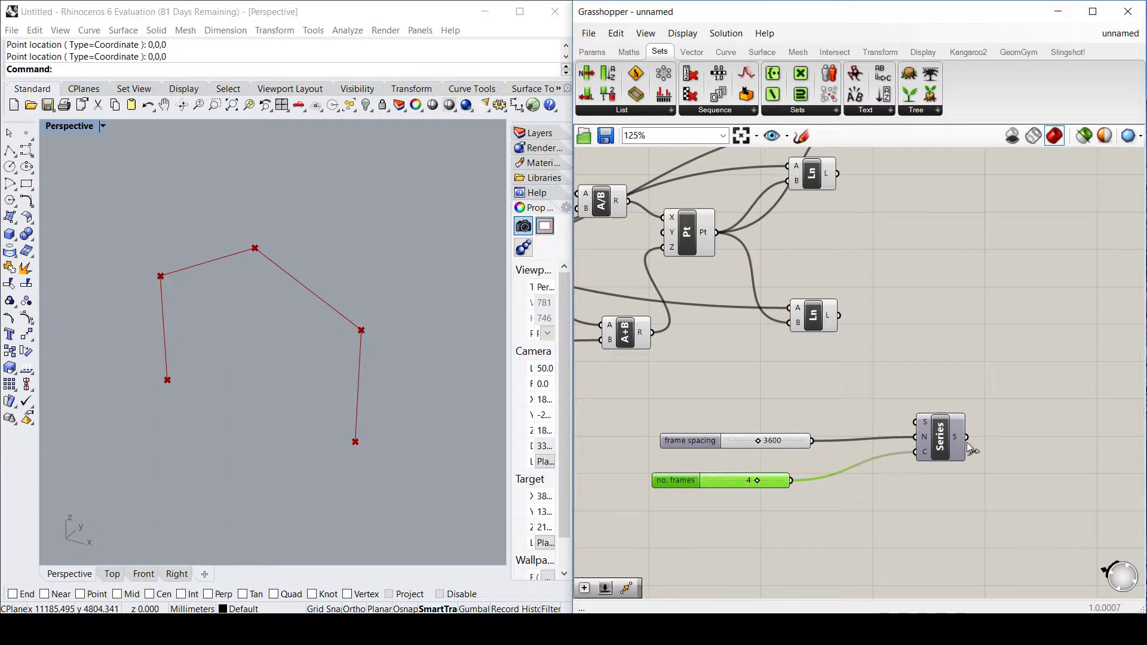
pyautogui.moveTo(959, 436)
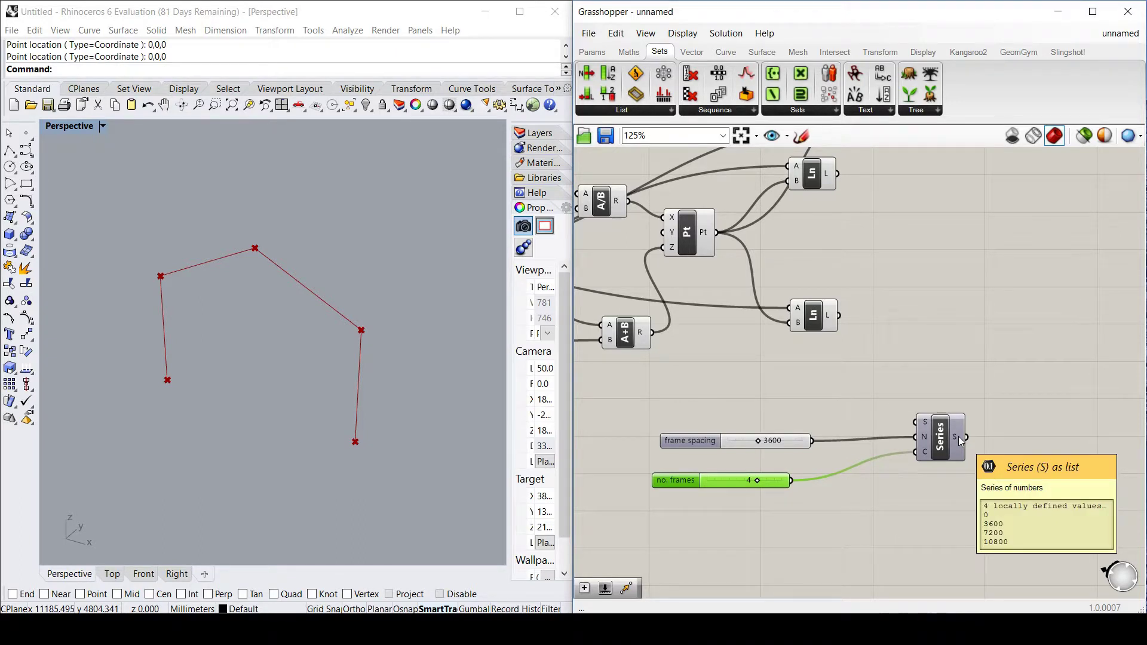
# - Add a Move component and place it above and to the right of the Series component
pyautogui.scroll(-1, 854, 335)
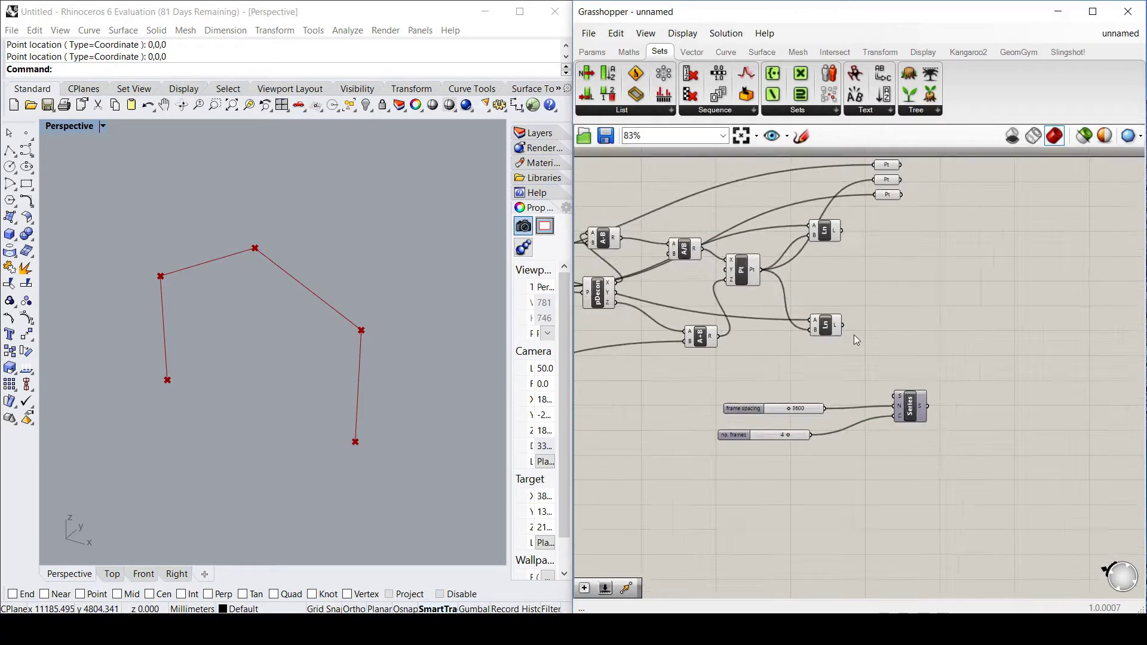
pyautogui.doubleClick(962, 359)
pyautogui.write('move')
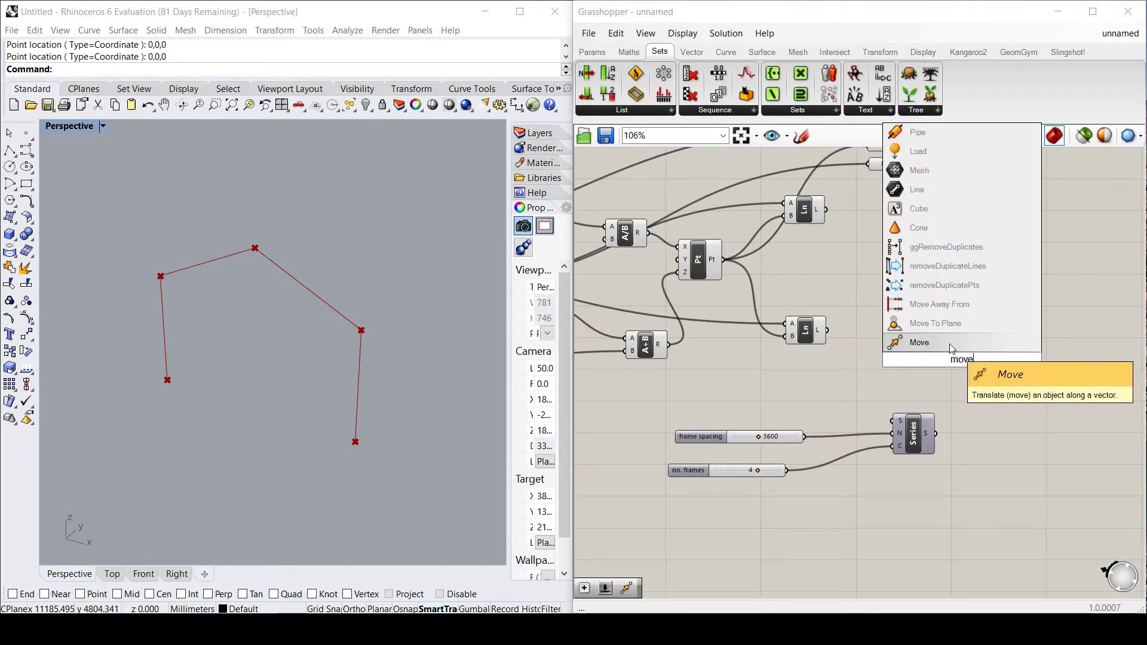
pyautogui.click(920, 343)
pyautogui.click(805, 209)
pyautogui.click(806, 335)
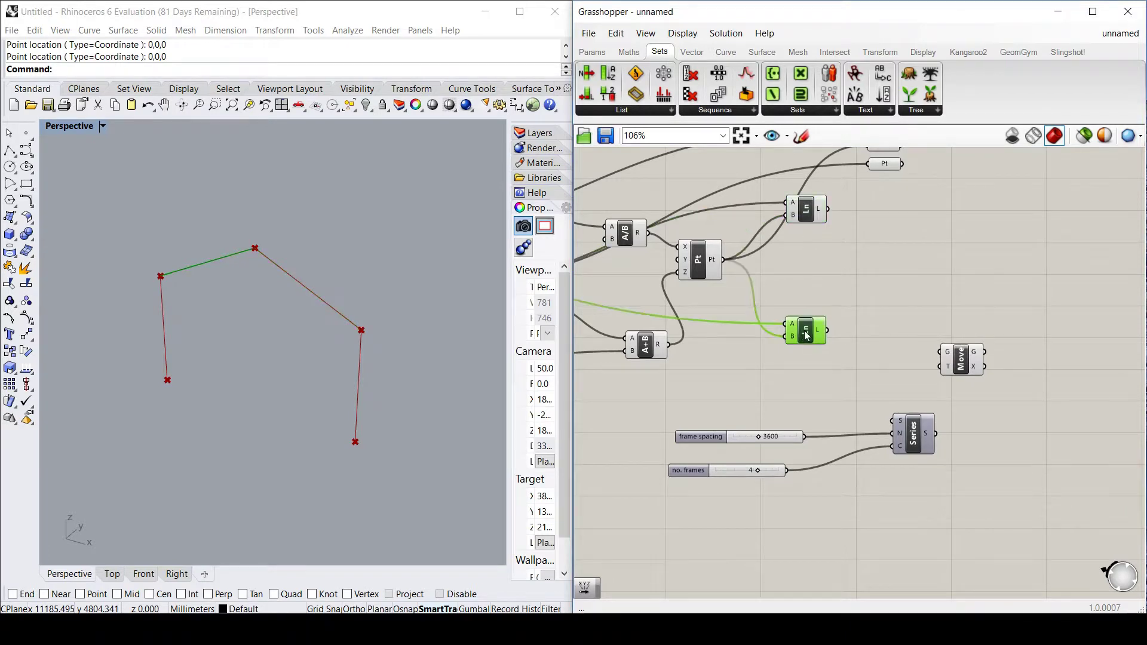
pyautogui.click(851, 275)
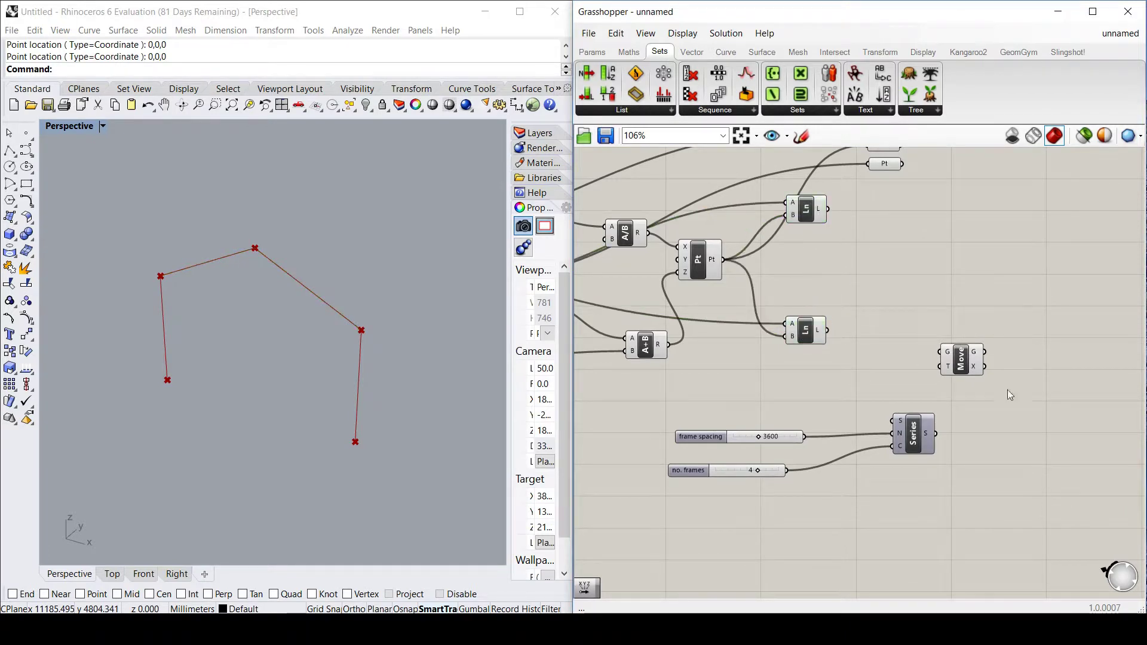
pyautogui.moveTo(968, 360); pyautogui.dragTo(1021, 382)
# - Add a Line parameter beside the two rafter Line components and connect both of their L outputs to it
pyautogui.doubleClick(895, 266)
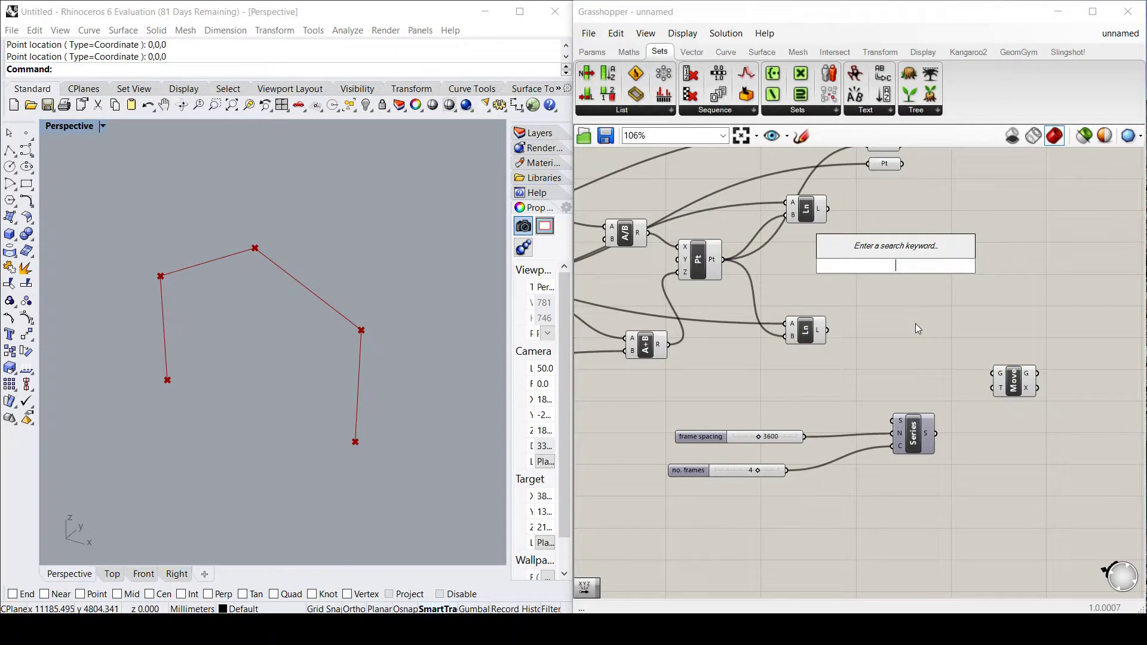
pyautogui.write('line')
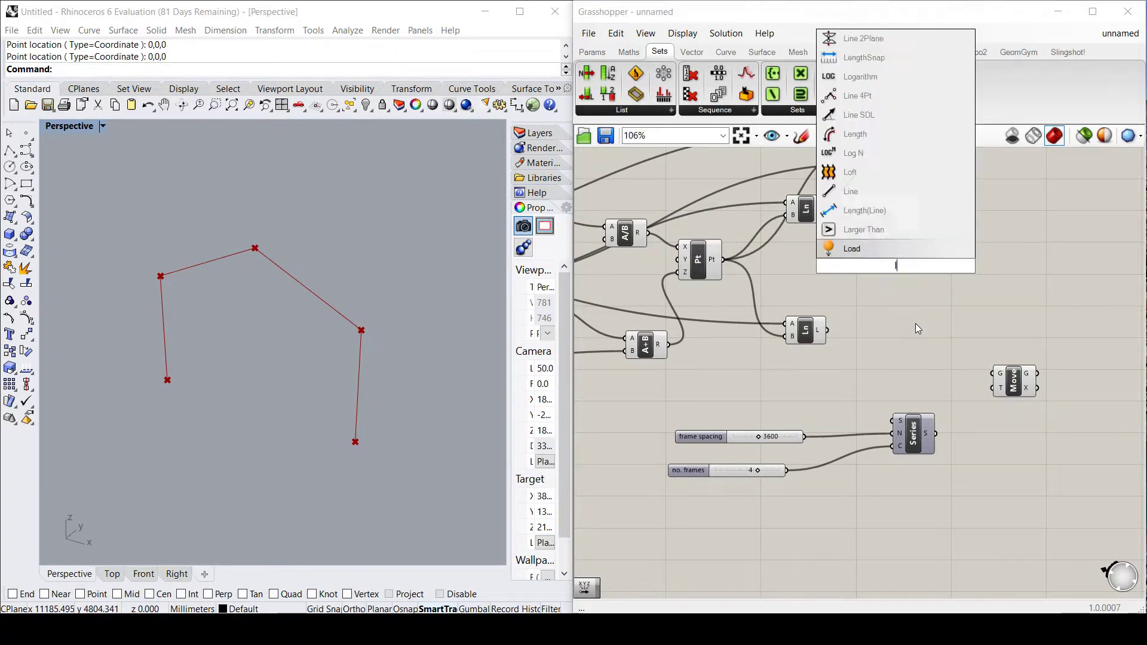
pyautogui.click(893, 247)
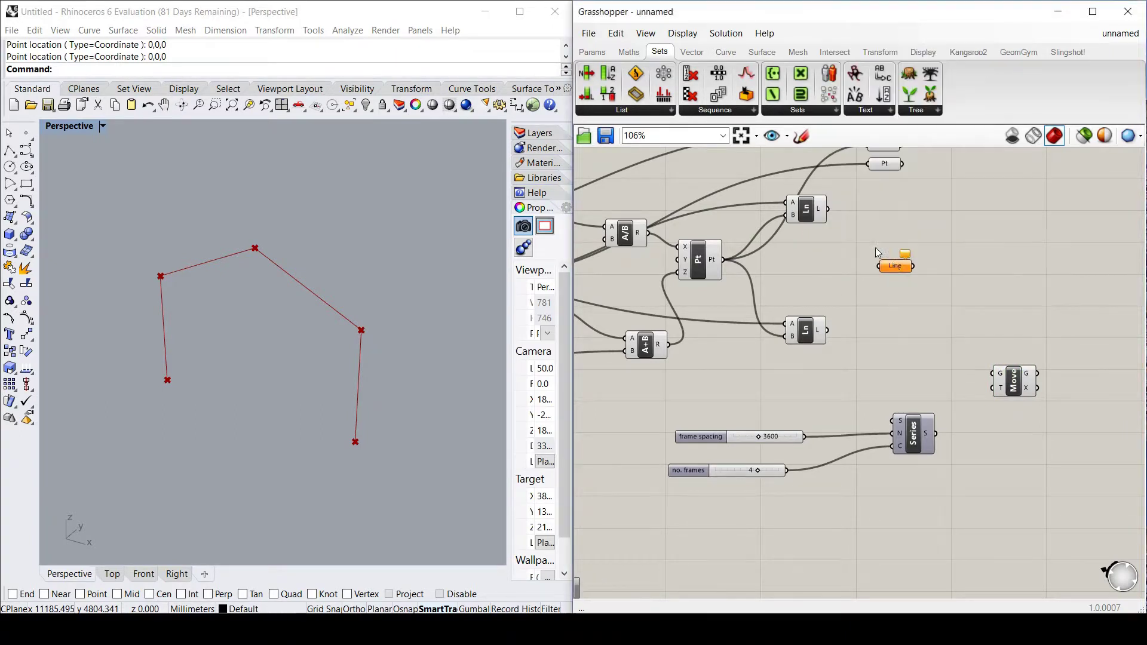
pyautogui.moveTo(828, 209); pyautogui.dragTo(878, 266)
pyautogui.moveTo(827, 331); pyautogui.dragTo(917, 274)
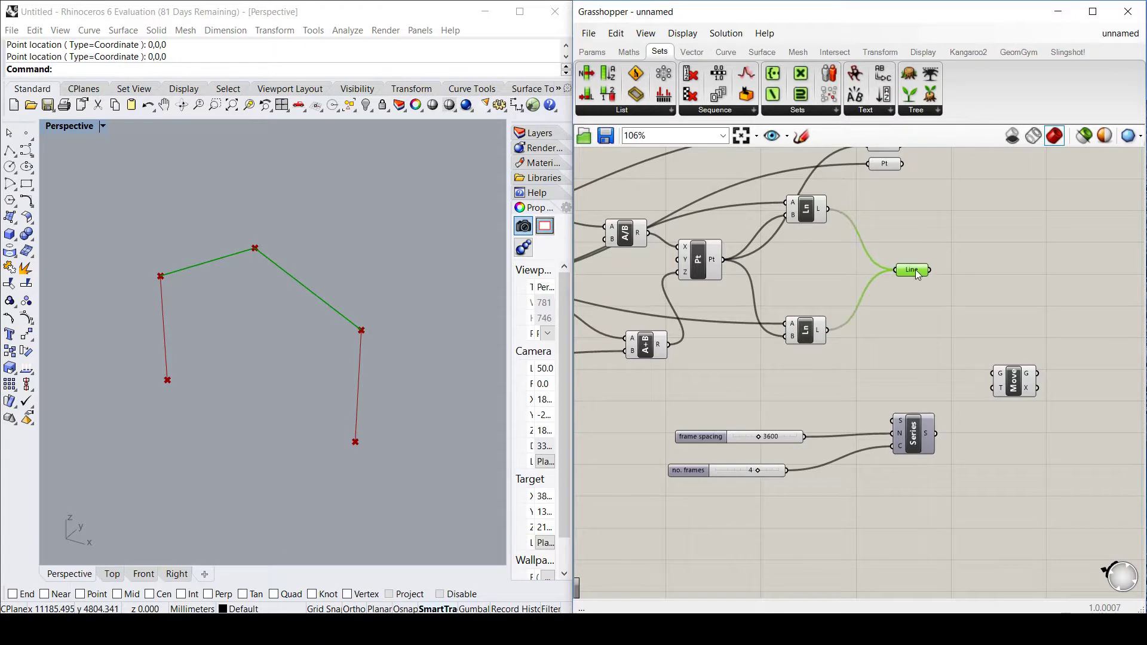
pyautogui.click(791, 284)
# - Connect the first column Line component's L output to the Line parameter as an additional input
pyautogui.moveTo(790, 284); pyautogui.dragTo(861, 353, button='right')
pyautogui.scroll(-3, 698, 328)
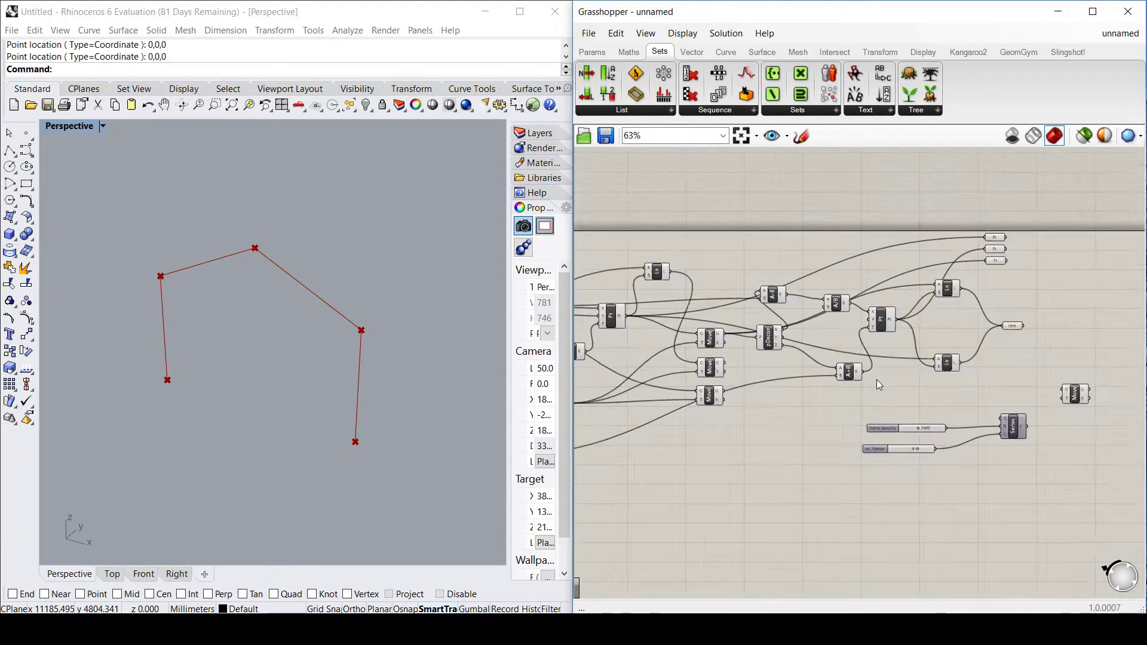
pyautogui.scroll(3, 698, 339)
pyautogui.scroll(-3, 772, 327)
pyautogui.click(702, 269)
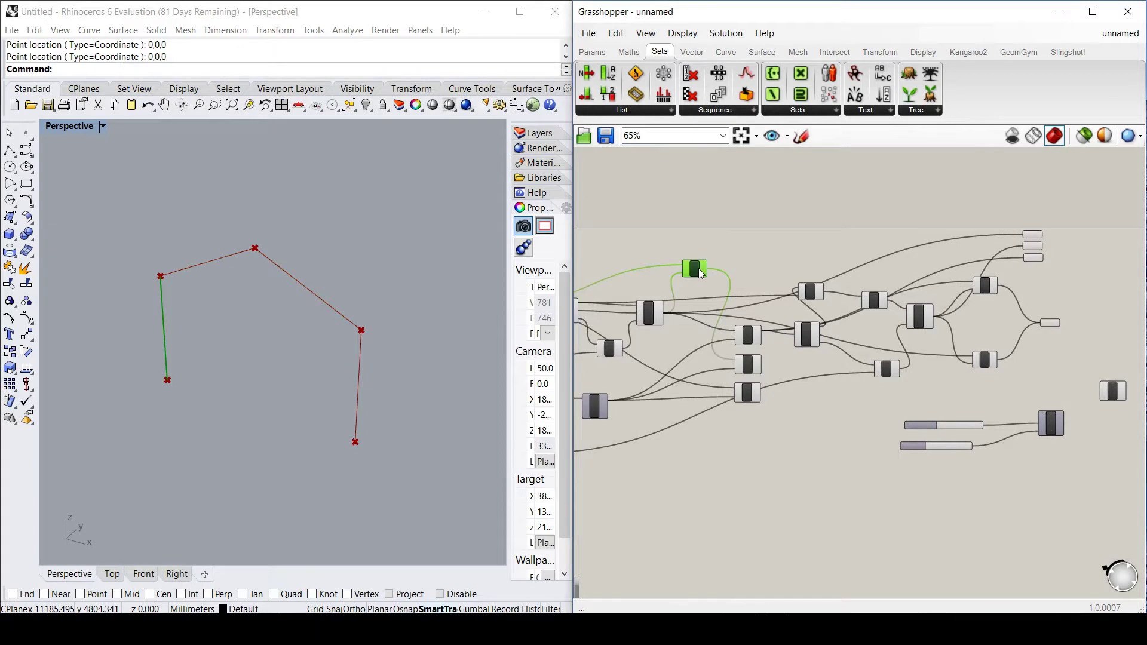
pyautogui.moveTo(709, 270); pyautogui.dragTo(1039, 326)
pyautogui.scroll(3, 582, 376)
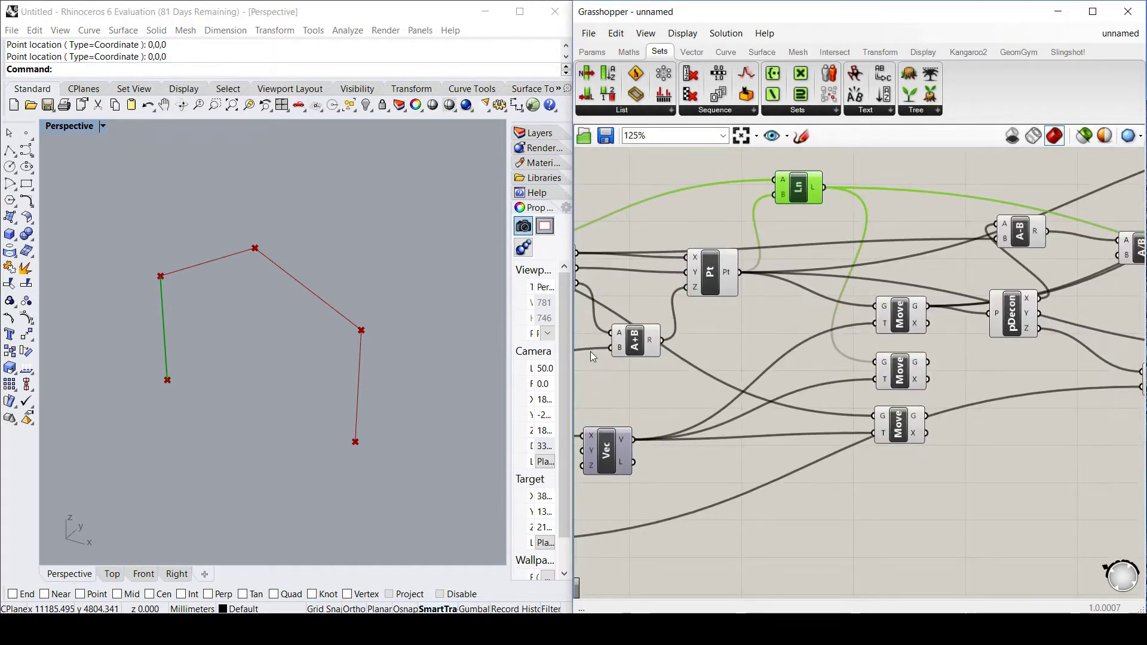
# - Connect the G output of the Move component that copies the column to the Line parameter as well
pyautogui.scroll(-3, 869, 335)
pyautogui.scroll(4, 775, 399)
pyautogui.scroll(-4, 776, 399)
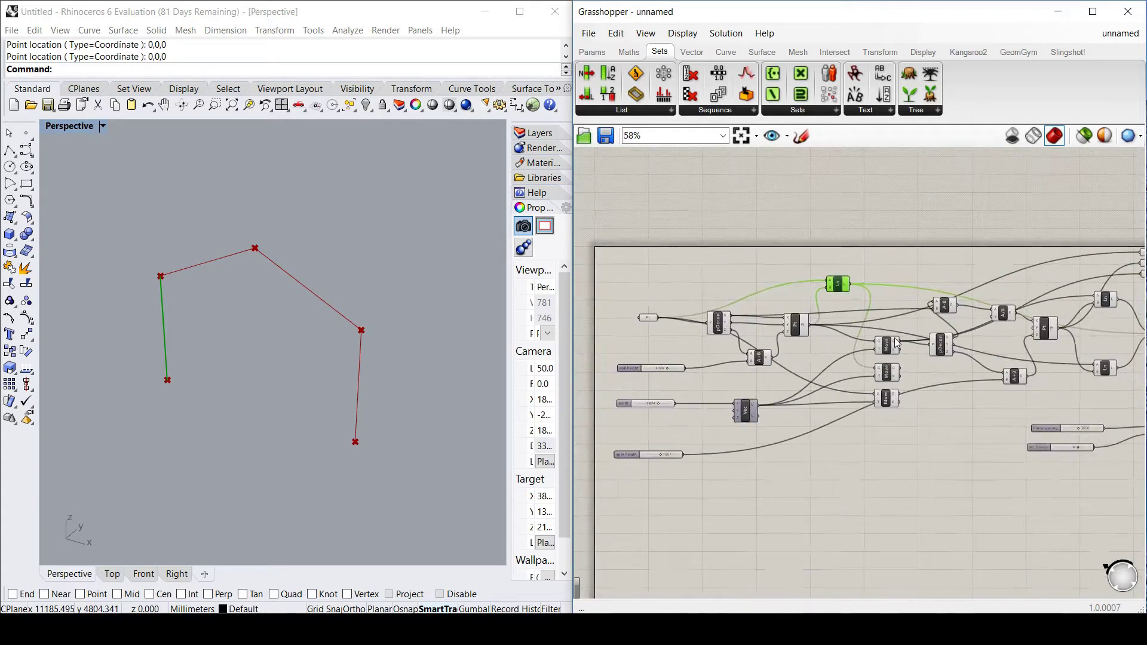
pyautogui.scroll(3, 912, 333)
pyautogui.scroll(-3, 779, 357)
pyautogui.scroll(4, 799, 324)
pyautogui.scroll(-4, 880, 364)
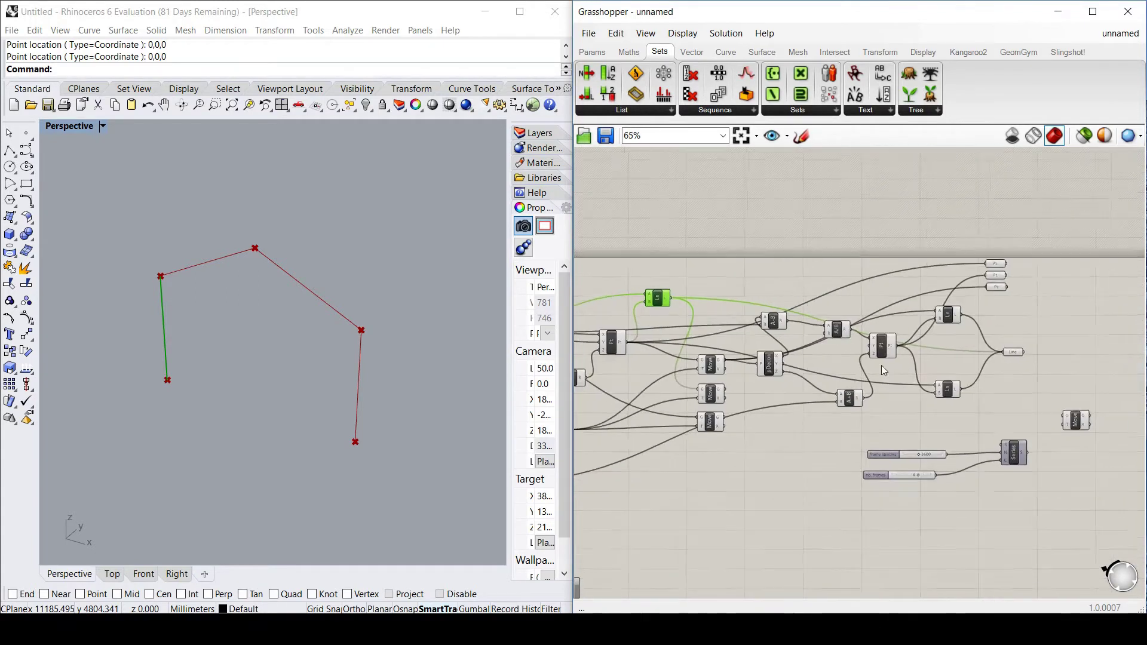
pyautogui.scroll(3, 927, 348)
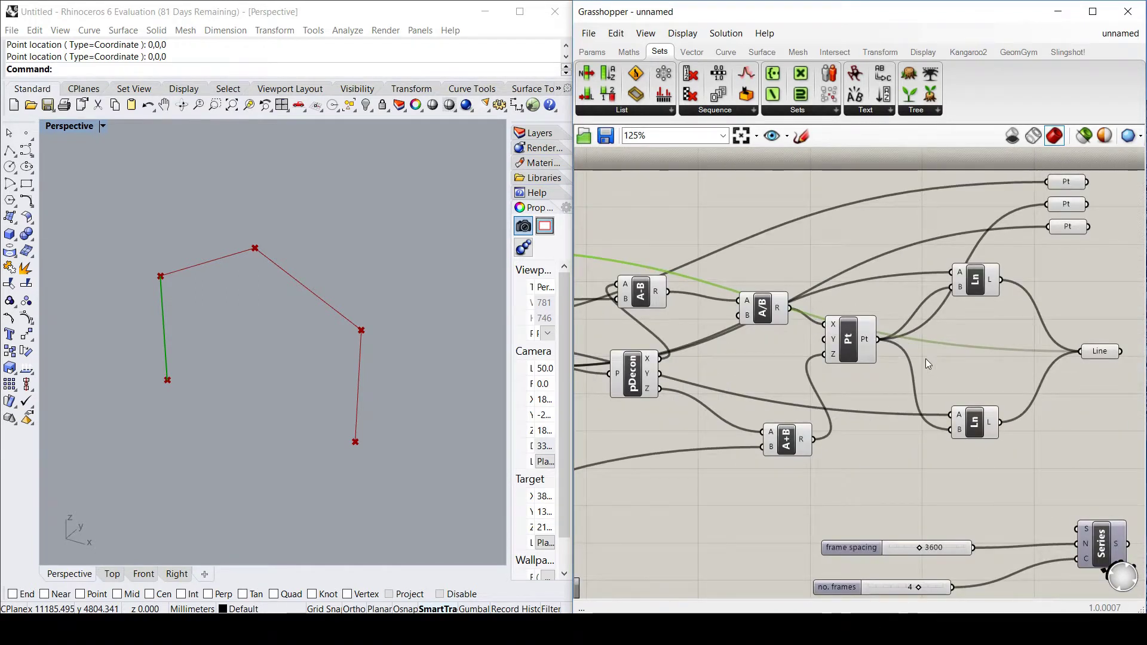
pyautogui.scroll(-3, 771, 365)
pyautogui.click(622, 307)
pyautogui.scroll(3, 622, 307)
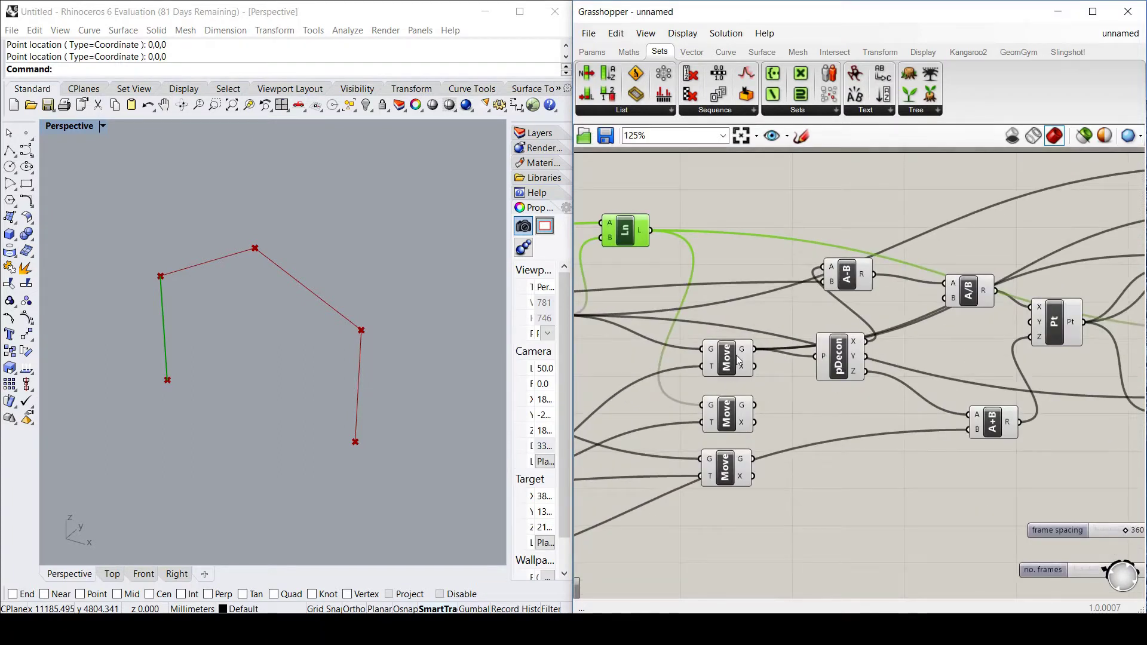
pyautogui.click(726, 413)
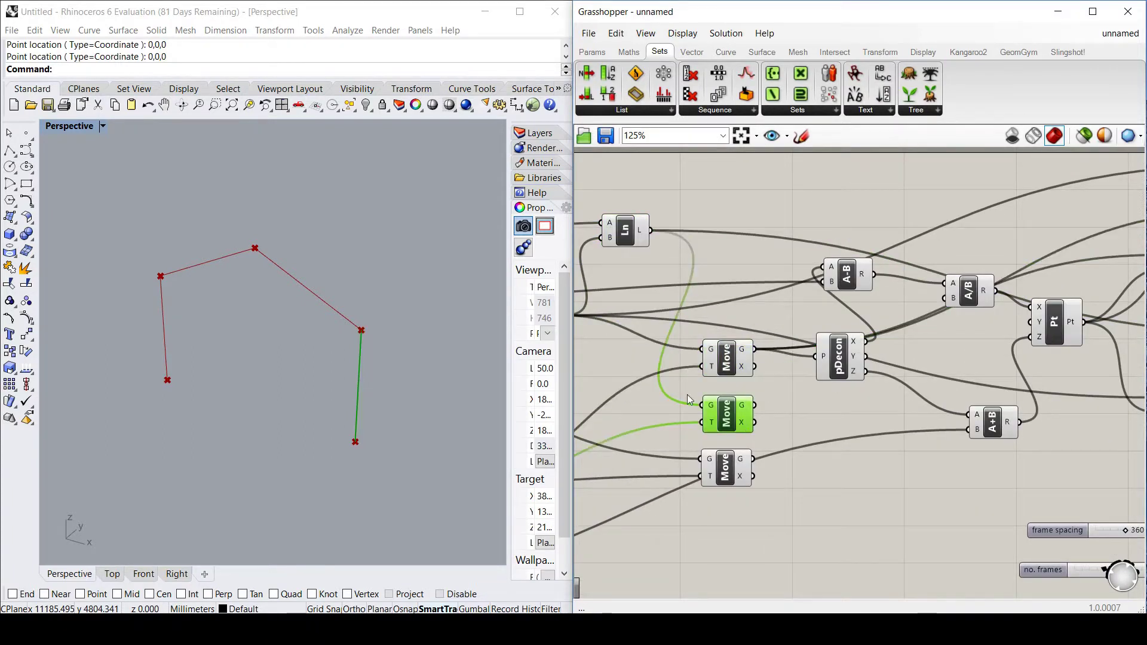
pyautogui.scroll(-3, 712, 405)
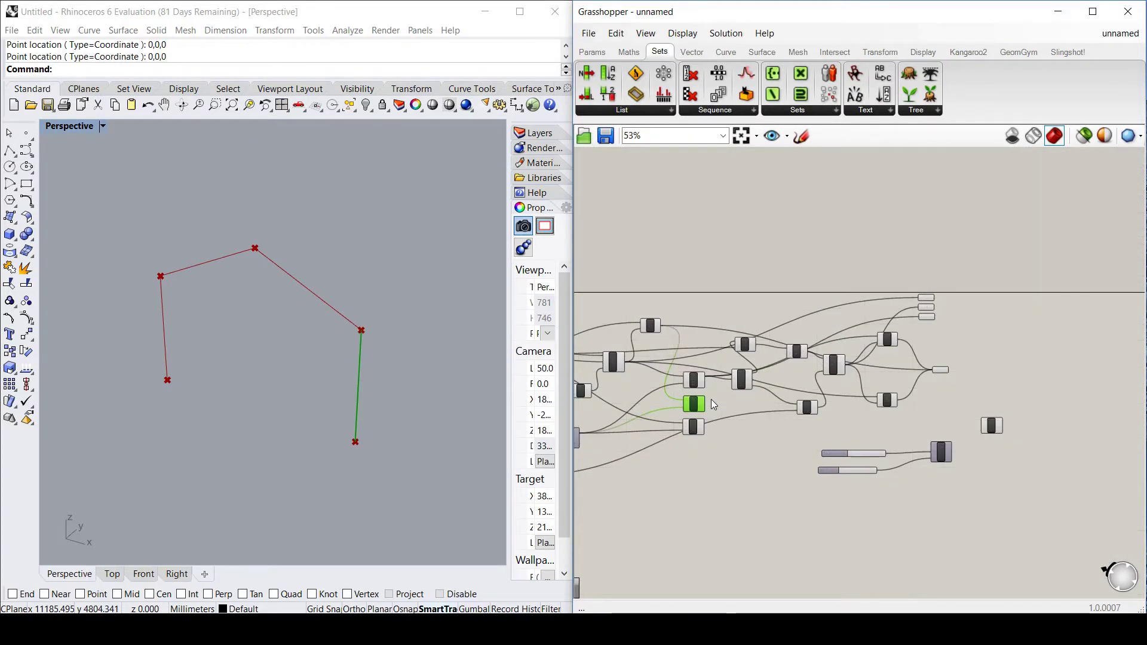
pyautogui.click(940, 370)
# - Connect the Line parameter's output to the G input of the new Move component
pyautogui.scroll(3, 942, 369)
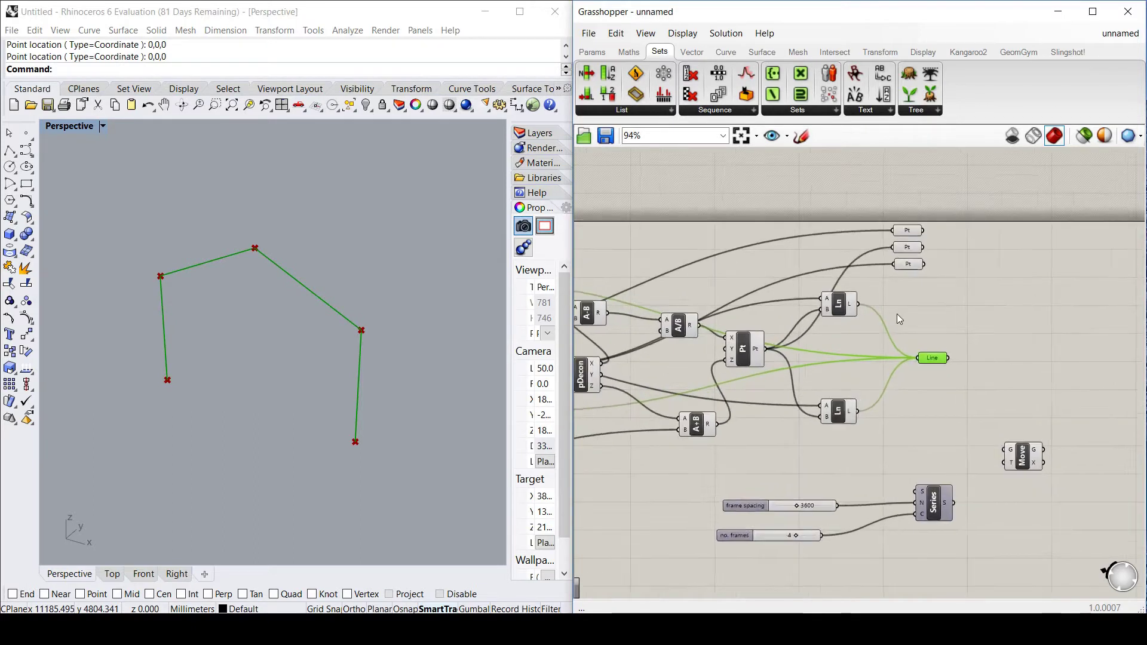
pyautogui.moveTo(943, 349); pyautogui.dragTo(1018, 471)
pyautogui.moveTo(1043, 480); pyautogui.dragTo(1046, 472)
# - Shift the Series component slightly away from the new Move component to widen the gap between them
pyautogui.click(939, 544)
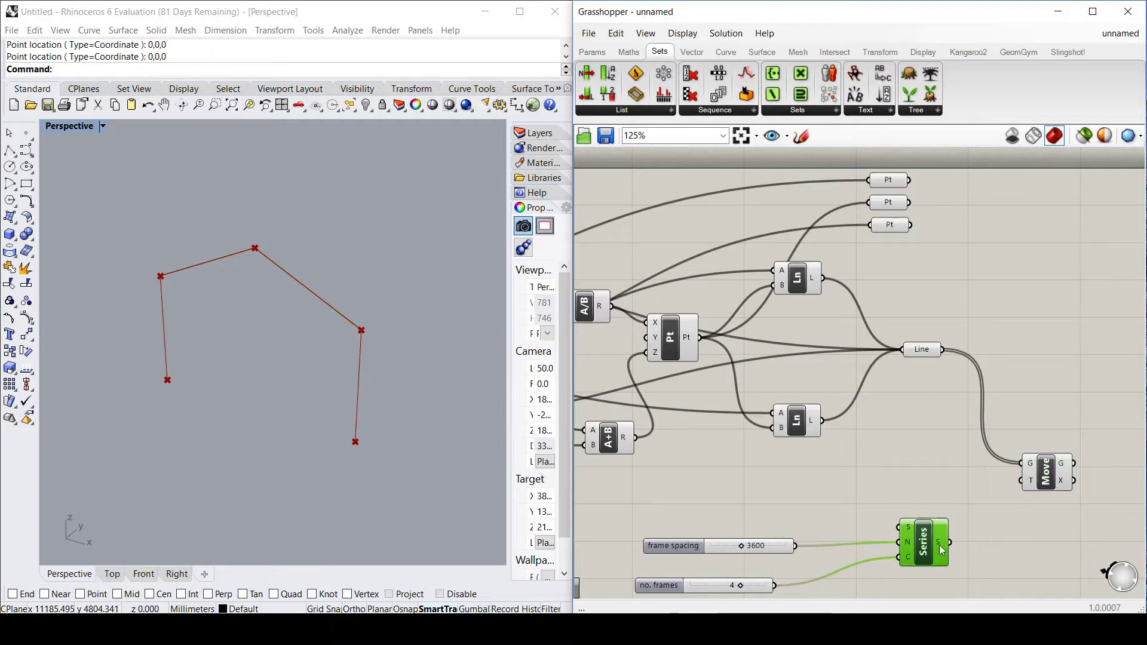
pyautogui.moveTo(1014, 567); pyautogui.dragTo(934, 457, button='right')
pyautogui.moveTo(843, 431); pyautogui.dragTo(810, 448)
pyautogui.click(900, 425)
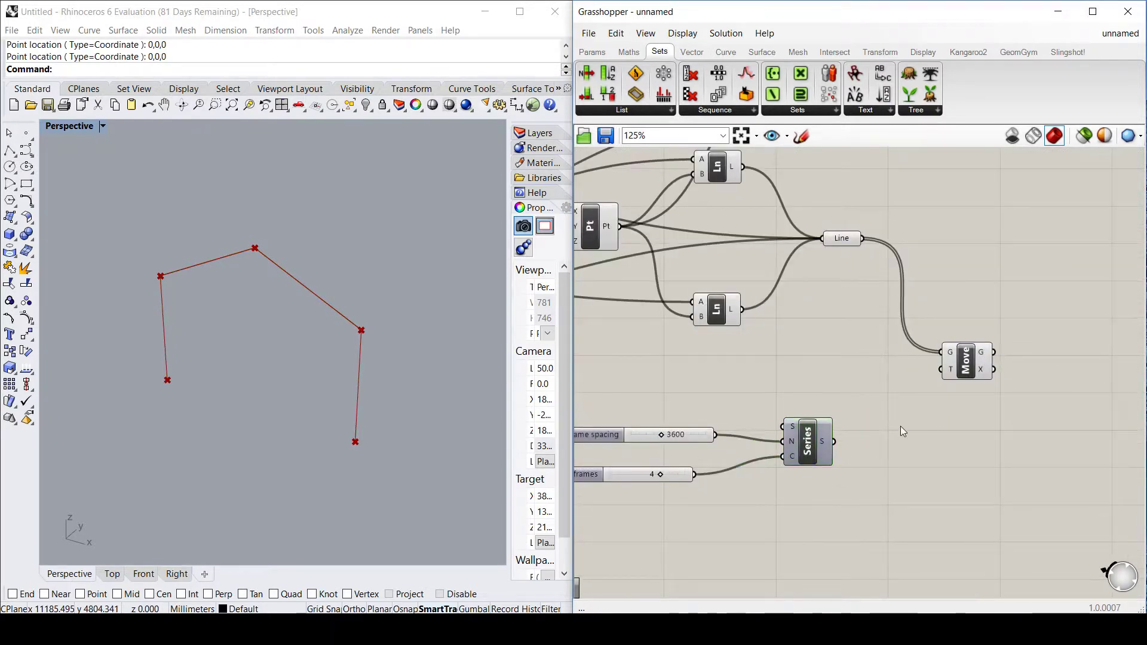
# - Add a Vector XYZ component beside the Series component and connect the Series output to its Y input
pyautogui.click(692, 52)
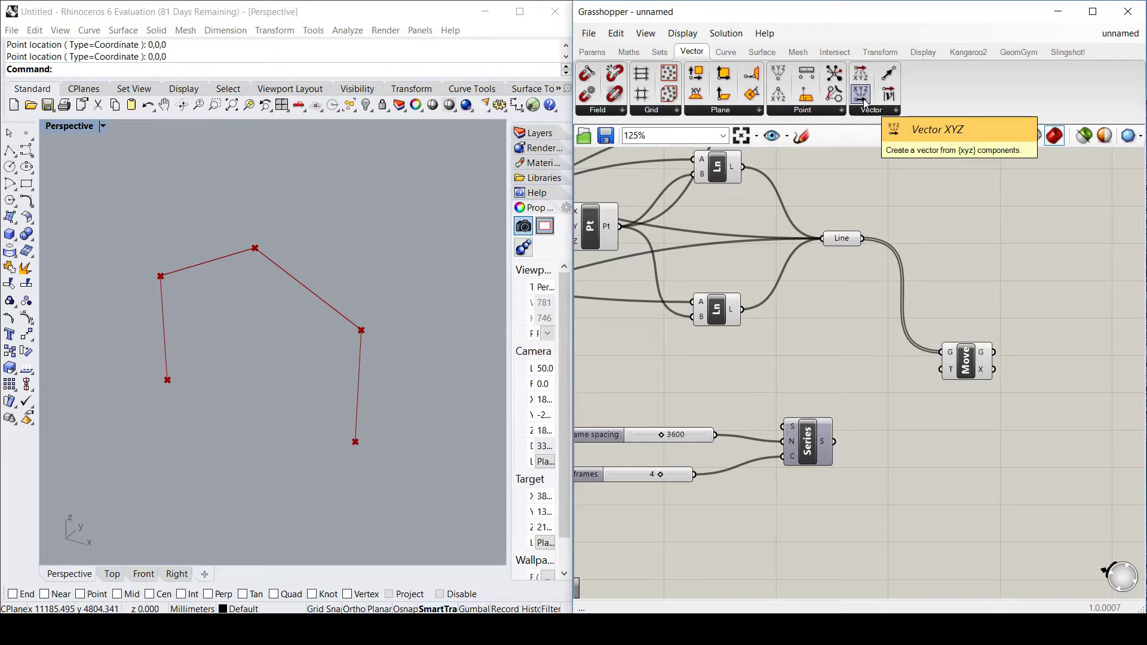
pyautogui.moveTo(864, 102); pyautogui.dragTo(908, 454)
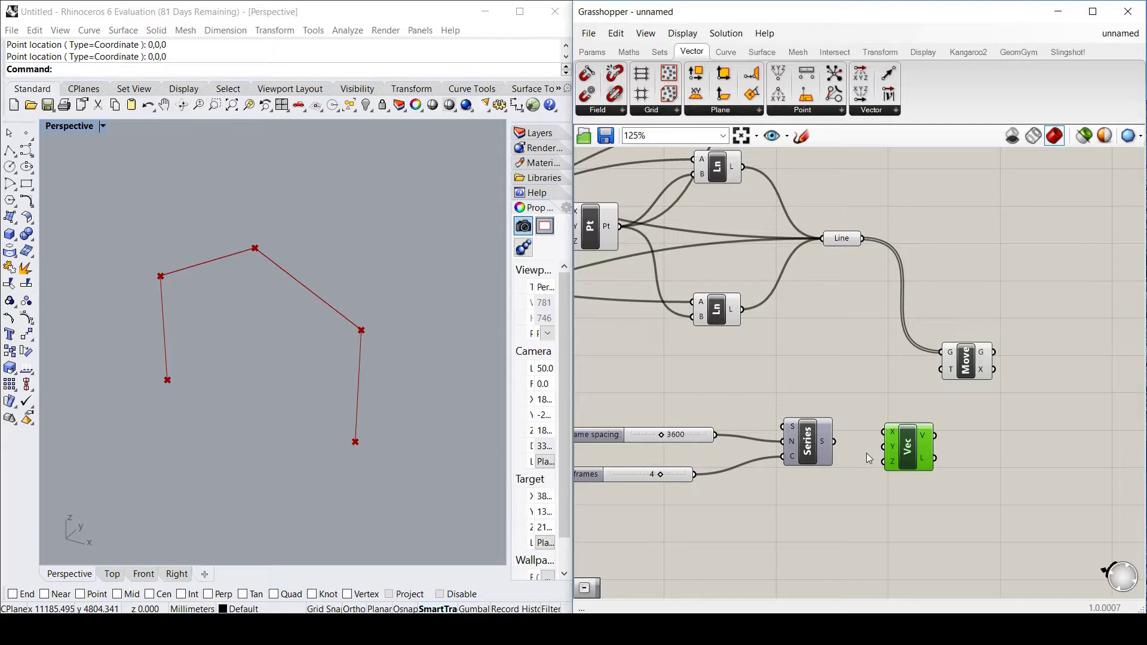
pyautogui.moveTo(835, 442); pyautogui.dragTo(912, 441)
# - Shift the frame's Move component farther away and connect the Vector XYZ component's V output to its T input
pyautogui.moveTo(912, 441)
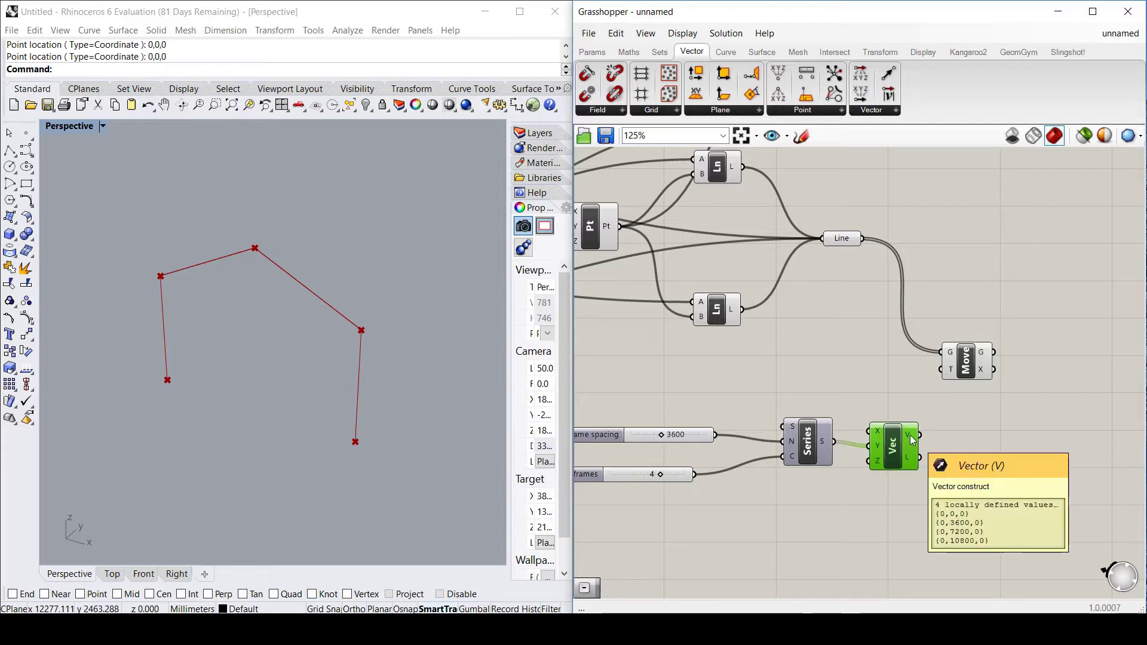
pyautogui.moveTo(962, 372); pyautogui.dragTo(1022, 356)
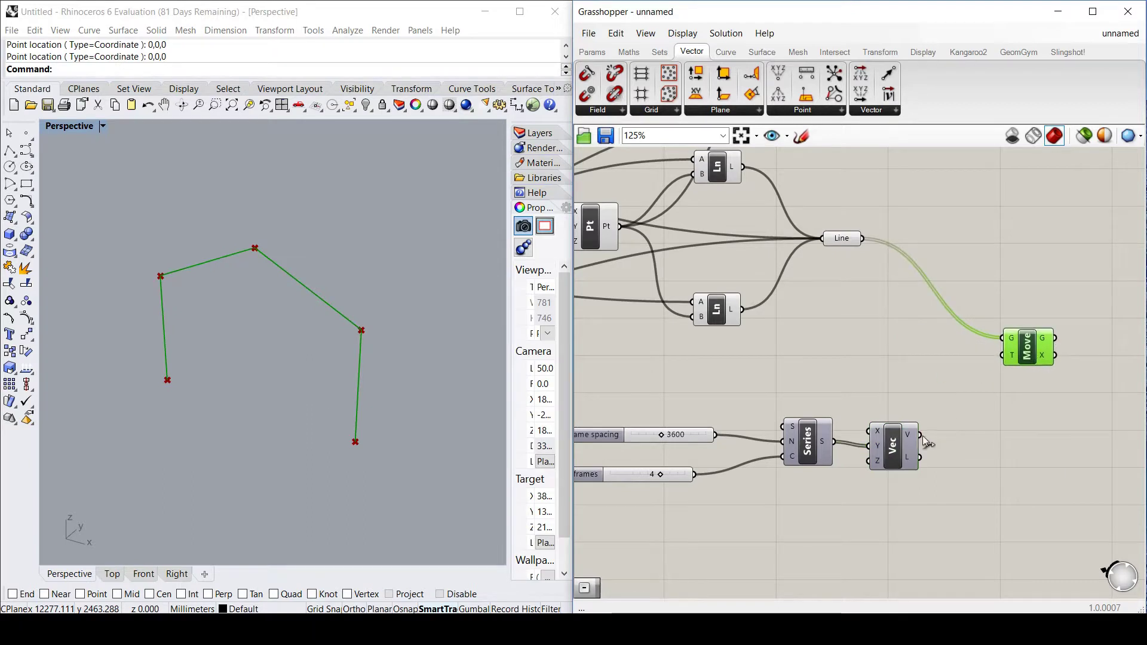
pyautogui.moveTo(920, 435); pyautogui.dragTo(1002, 356)
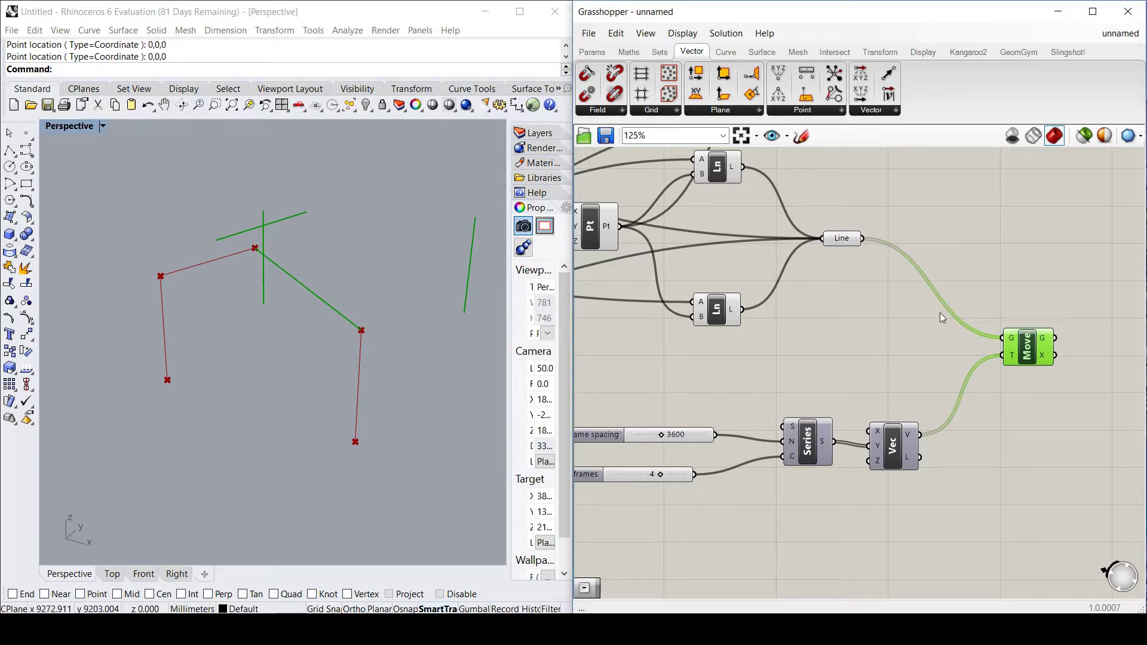
# - Graft the G input of the Move component that repeats the frame lines
pyautogui.rightClick(1014, 340)
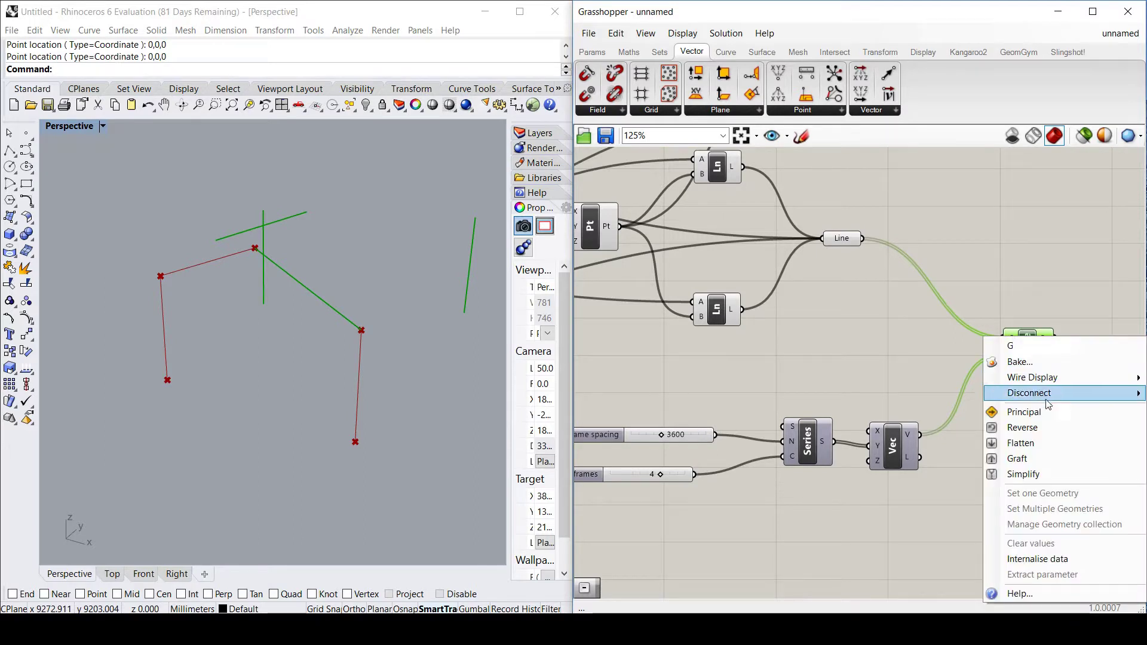
pyautogui.click(1040, 458)
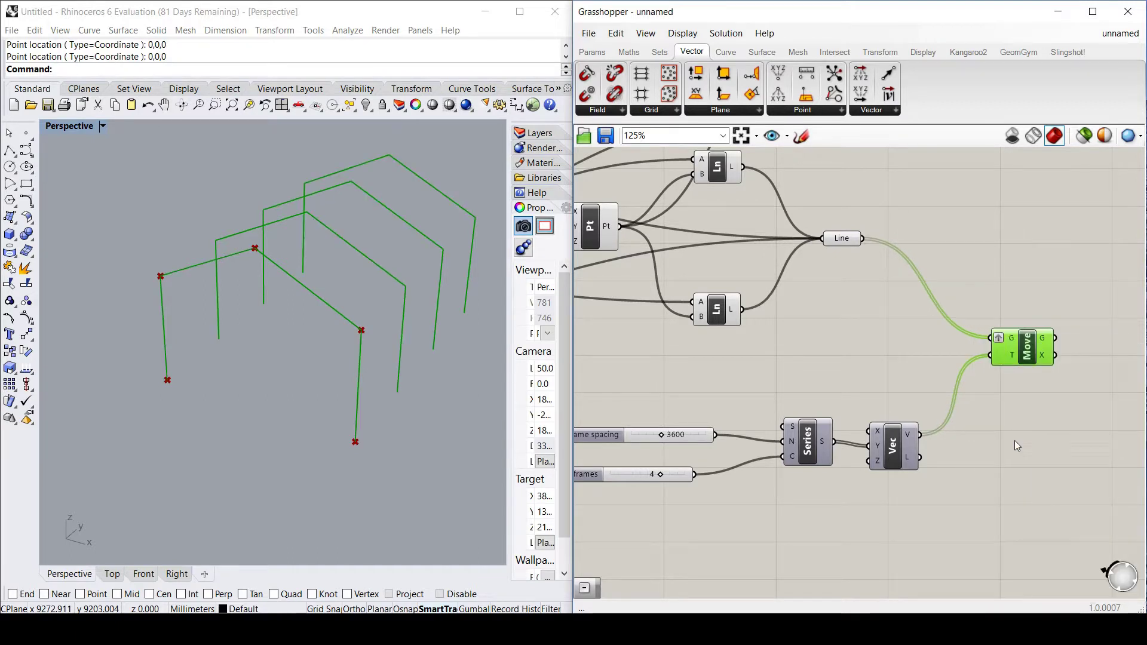
pyautogui.click(1016, 302)
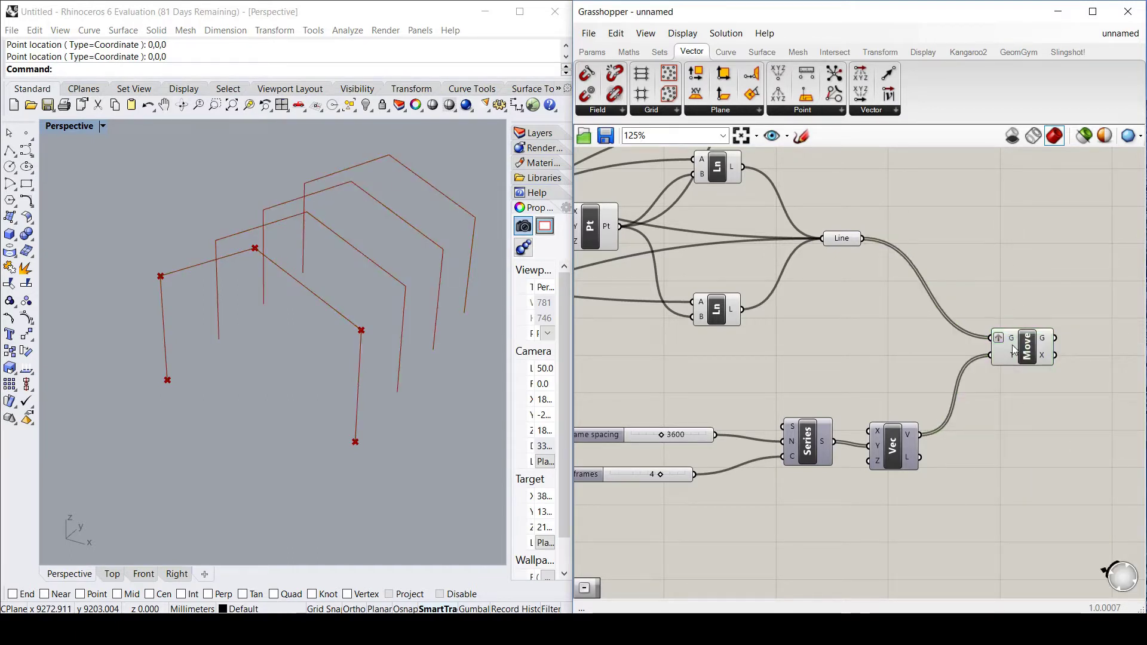
# - Examine the Line parameter, the grafted G input and the V output data against the repeated frames in the viewport
pyautogui.click(834, 242)
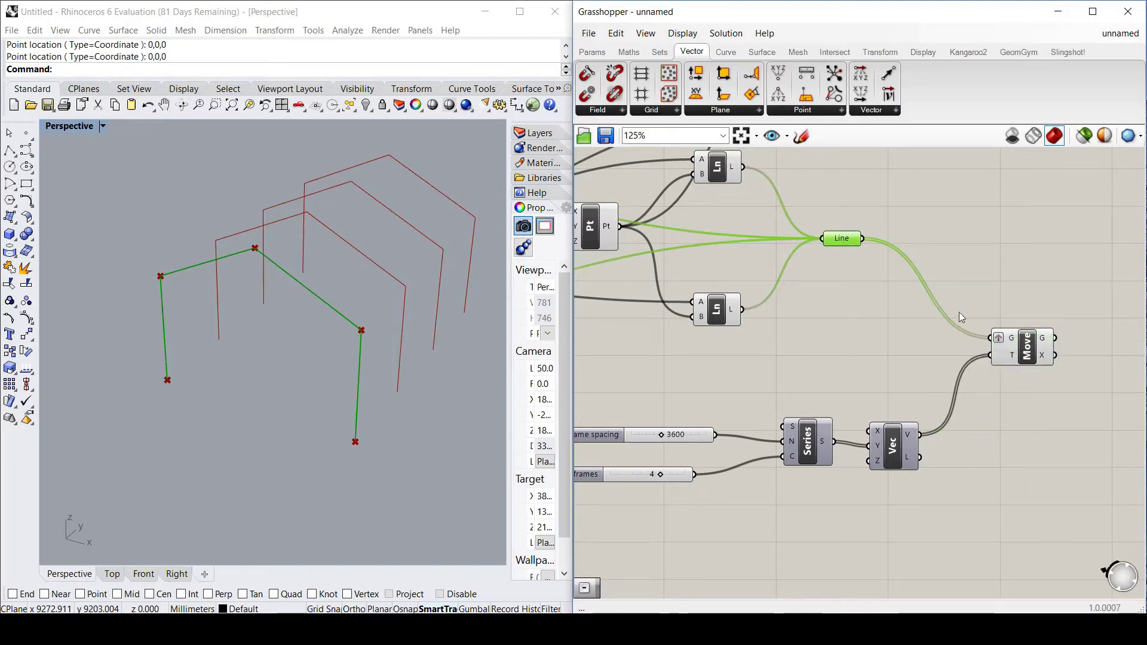
pyautogui.click(1033, 343)
pyautogui.moveTo(1014, 343)
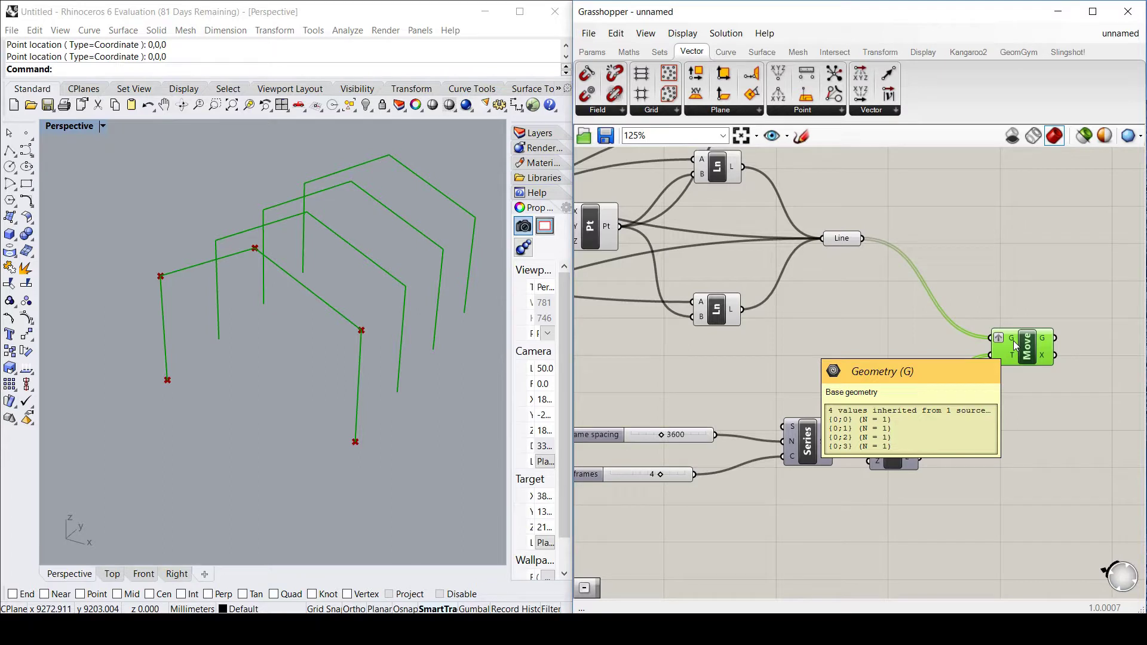
pyautogui.click(895, 445)
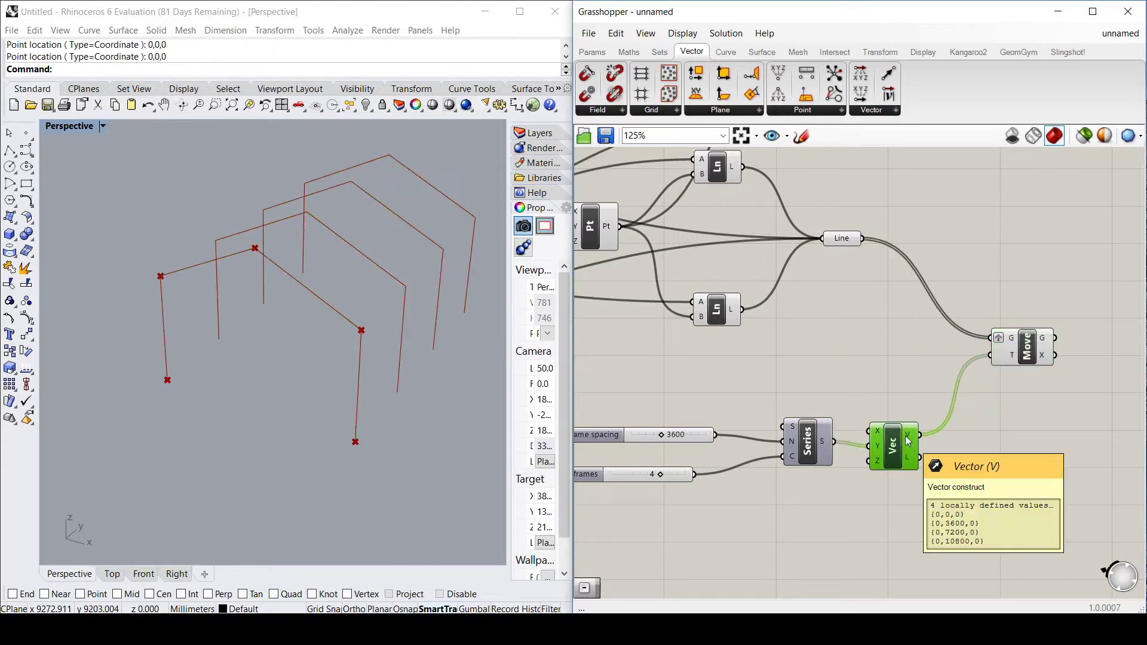
pyautogui.click(1026, 351)
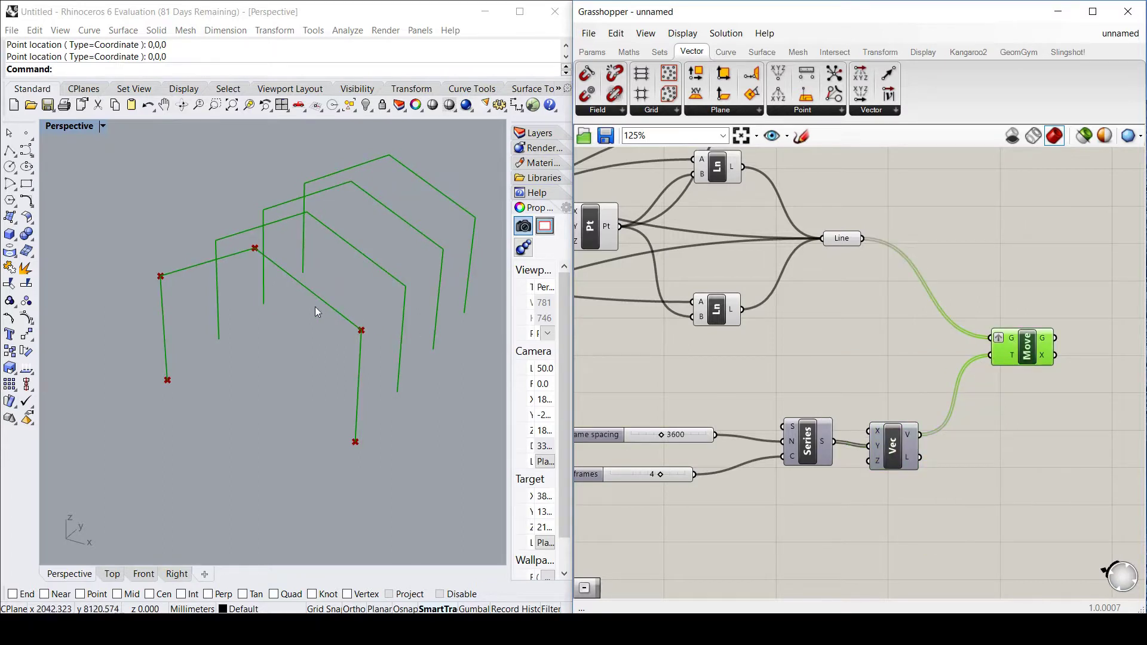
pyautogui.click(1007, 299)
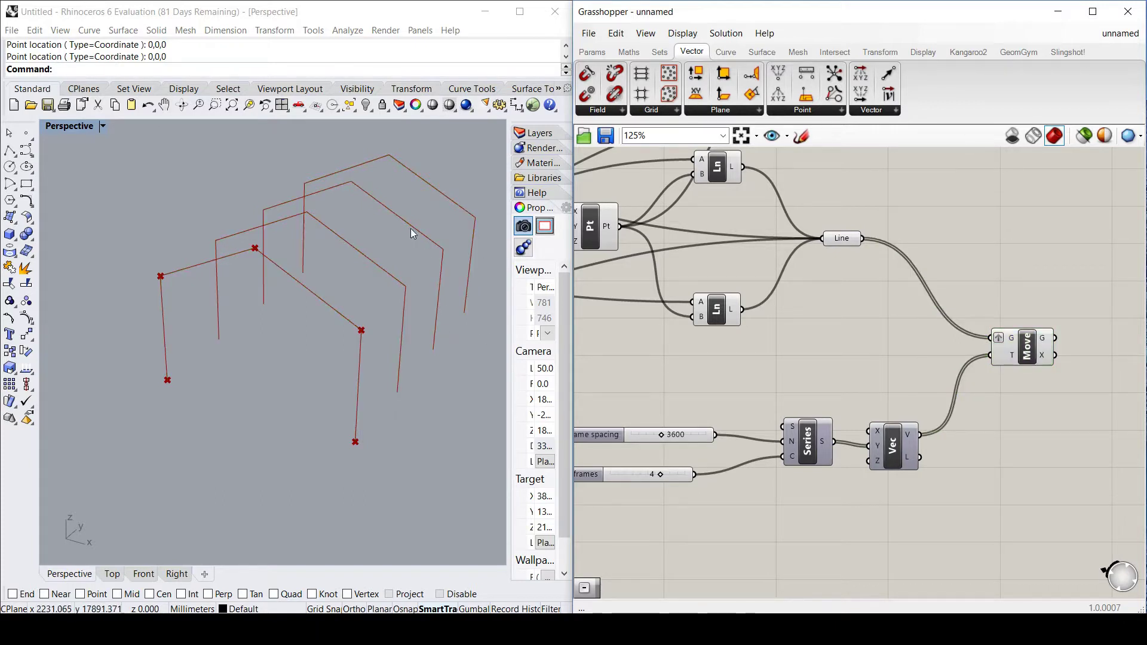
pyautogui.click(1029, 353)
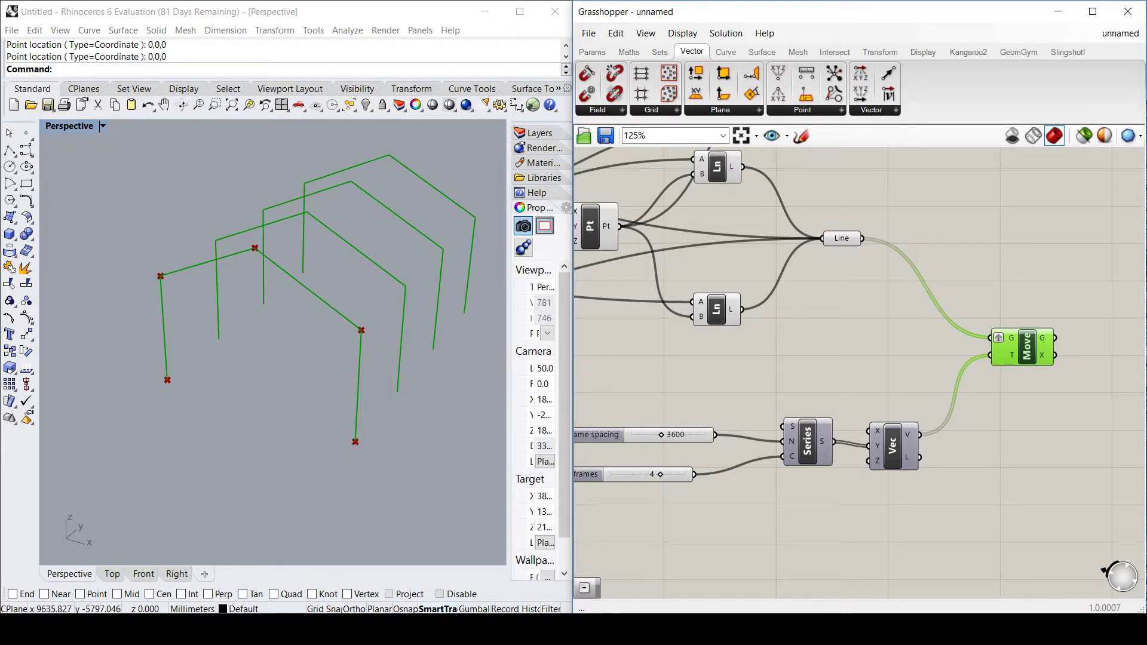
# - Undo the graft on the Move component's G input
pyautogui.hotkey('alt', 'Tab')
pyautogui.click(864, 346)
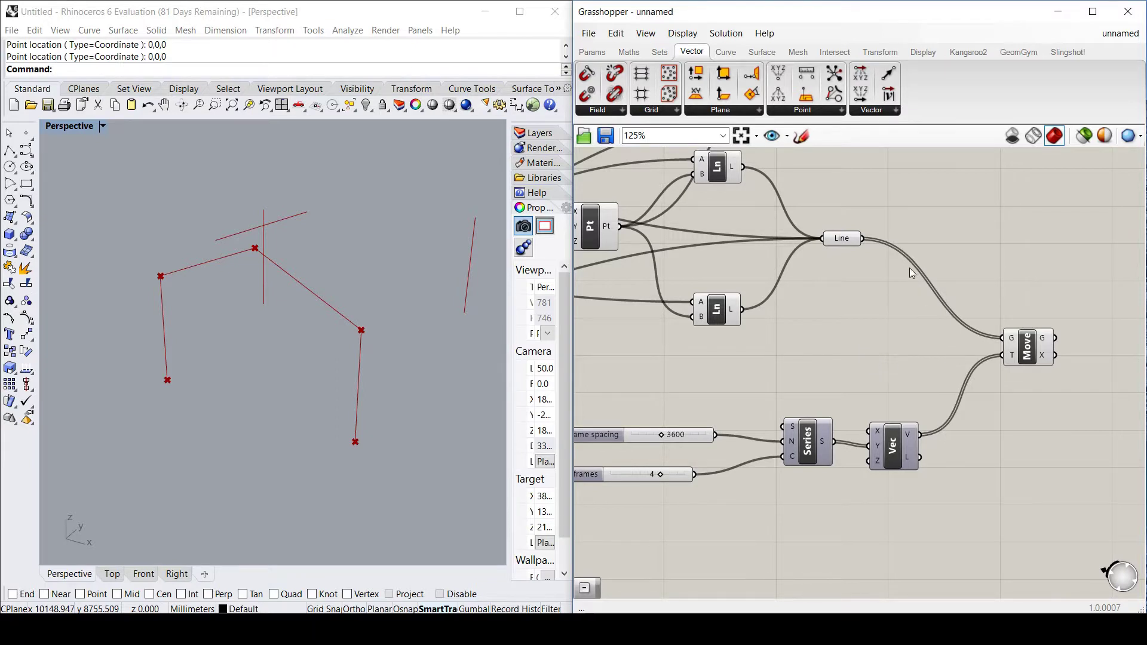
# - Compare the ungrafted Line parameter values and the V output vectors with the lines the Move component produces
pyautogui.click(851, 239)
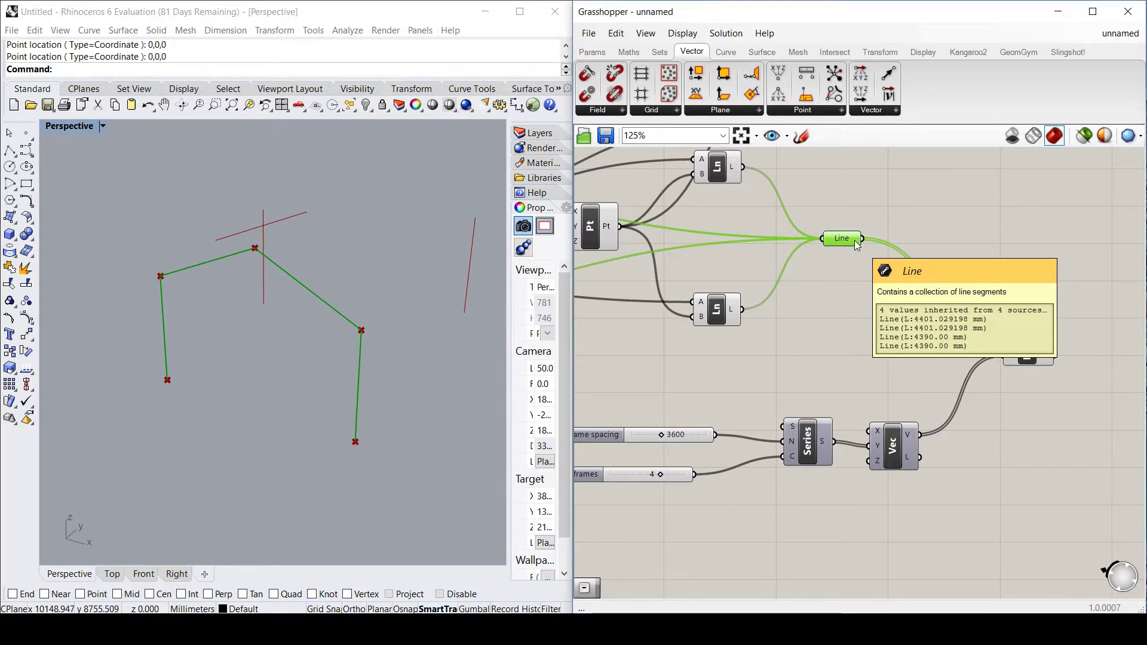
pyautogui.click(897, 442)
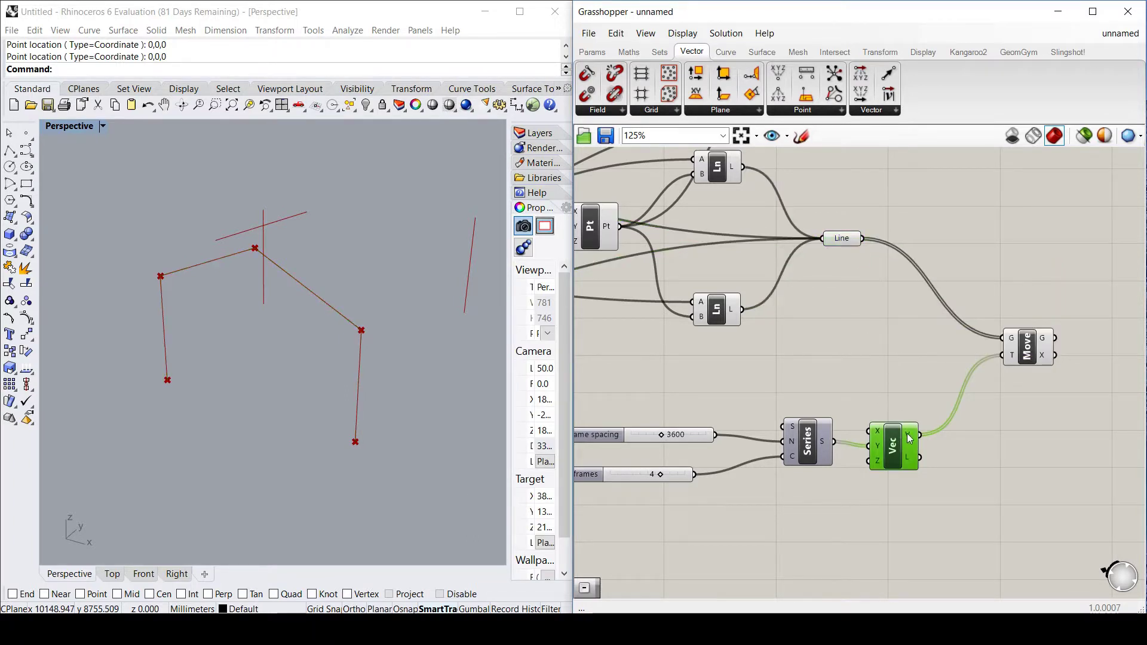
pyautogui.moveTo(908, 439)
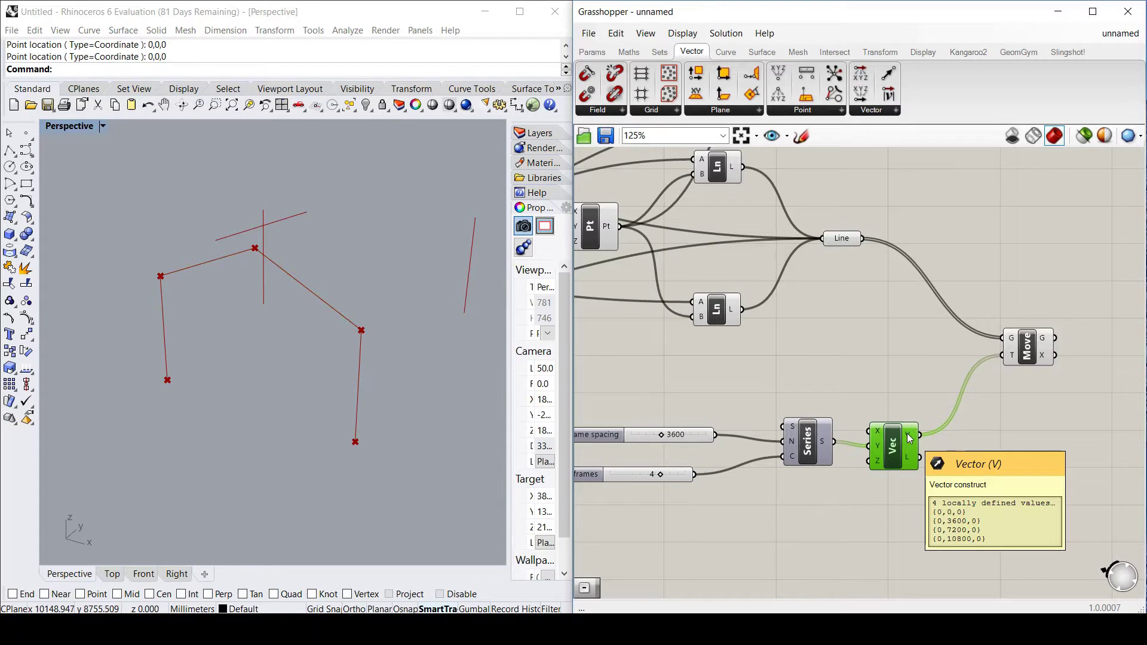
pyautogui.click(1025, 353)
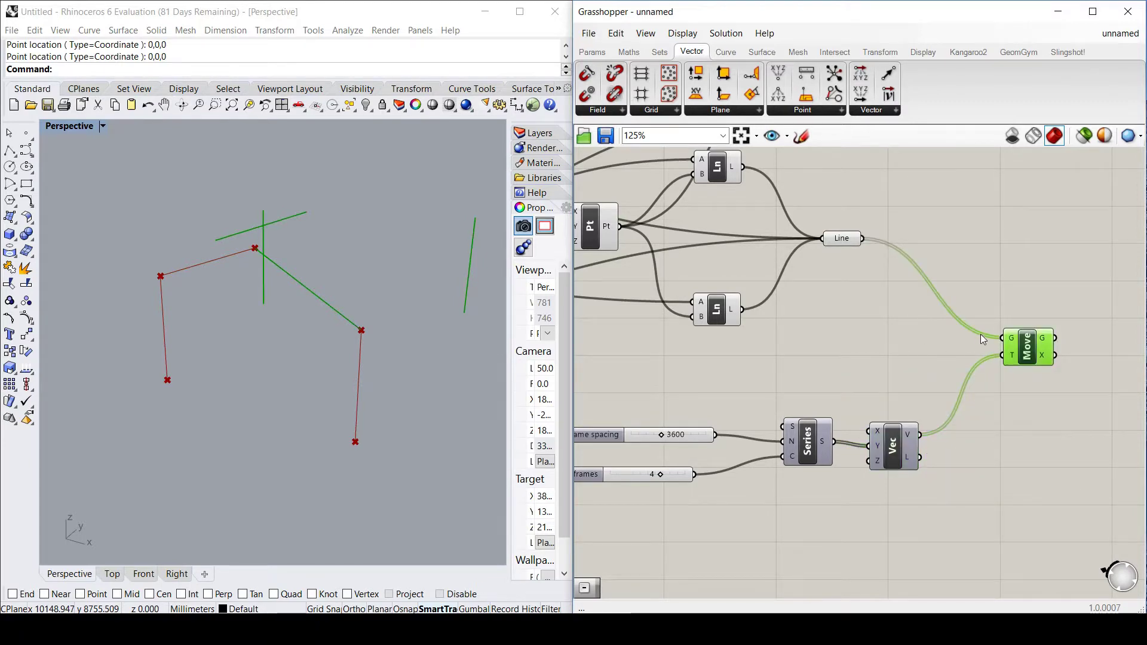
pyautogui.moveTo(1010, 345)
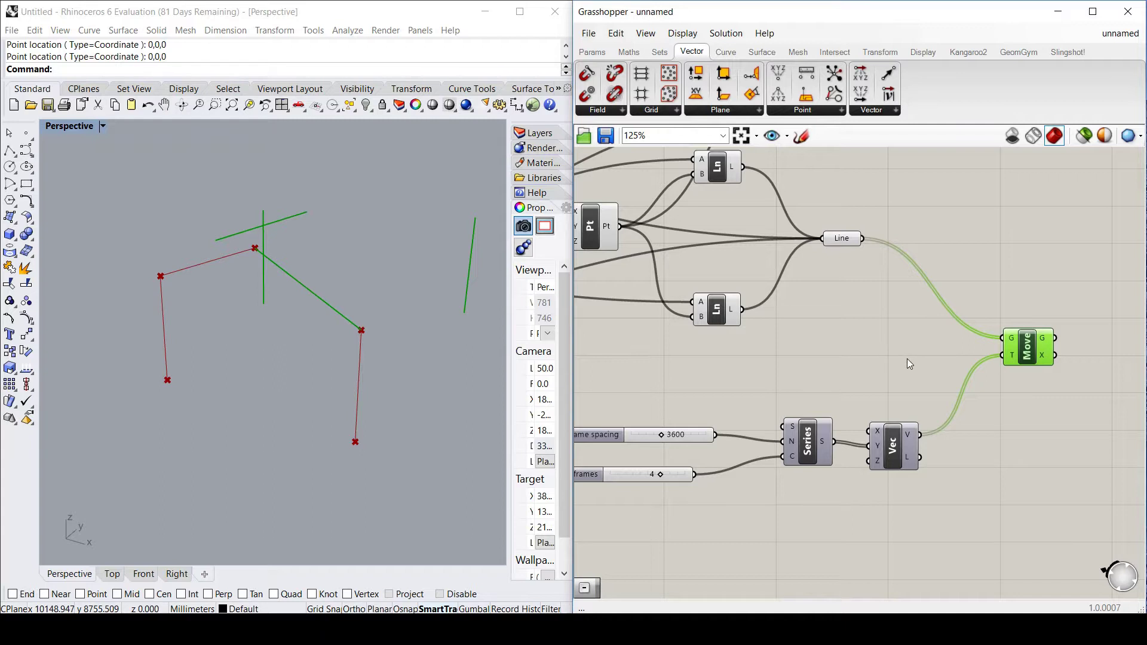
pyautogui.moveTo(911, 438)
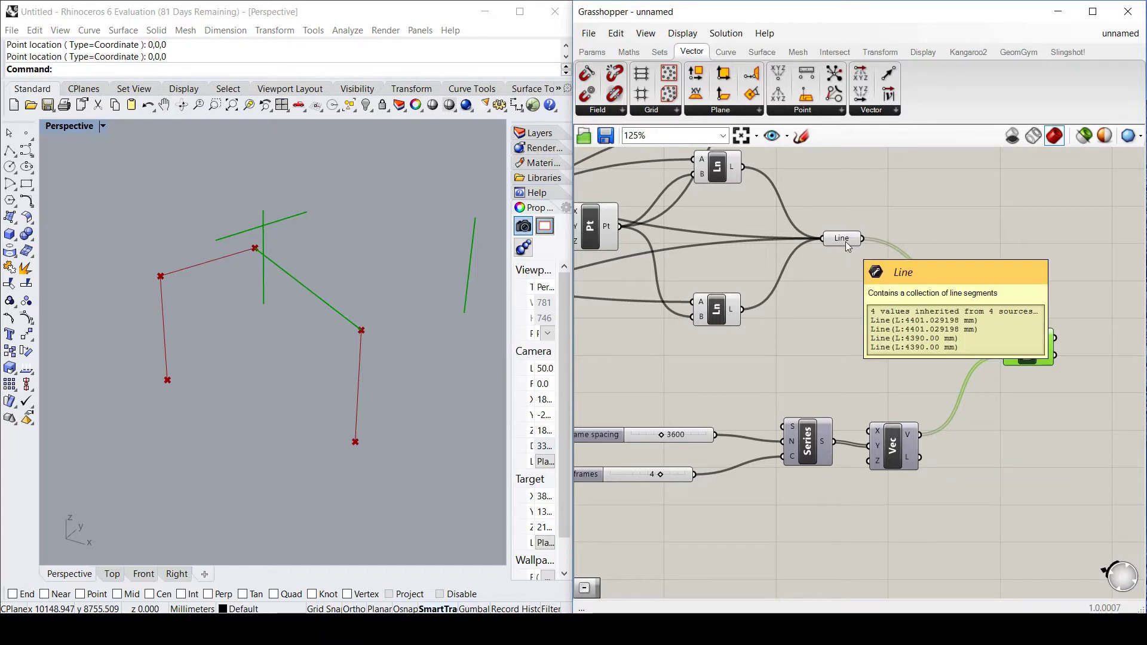
pyautogui.click(846, 243)
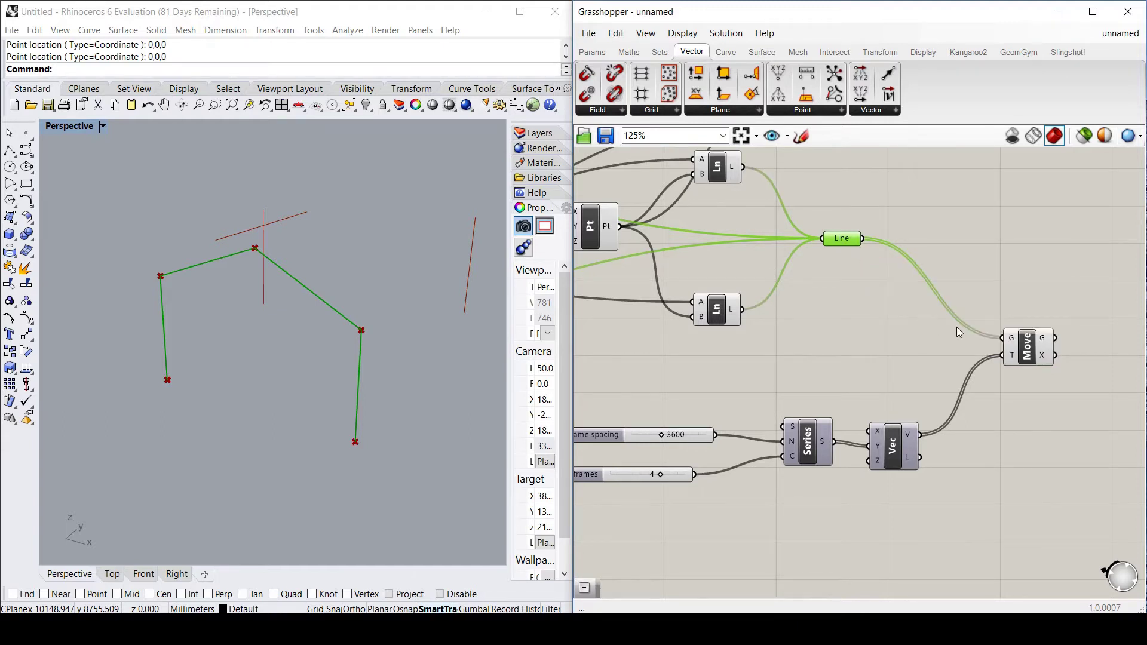
pyautogui.rightClick(1014, 344)
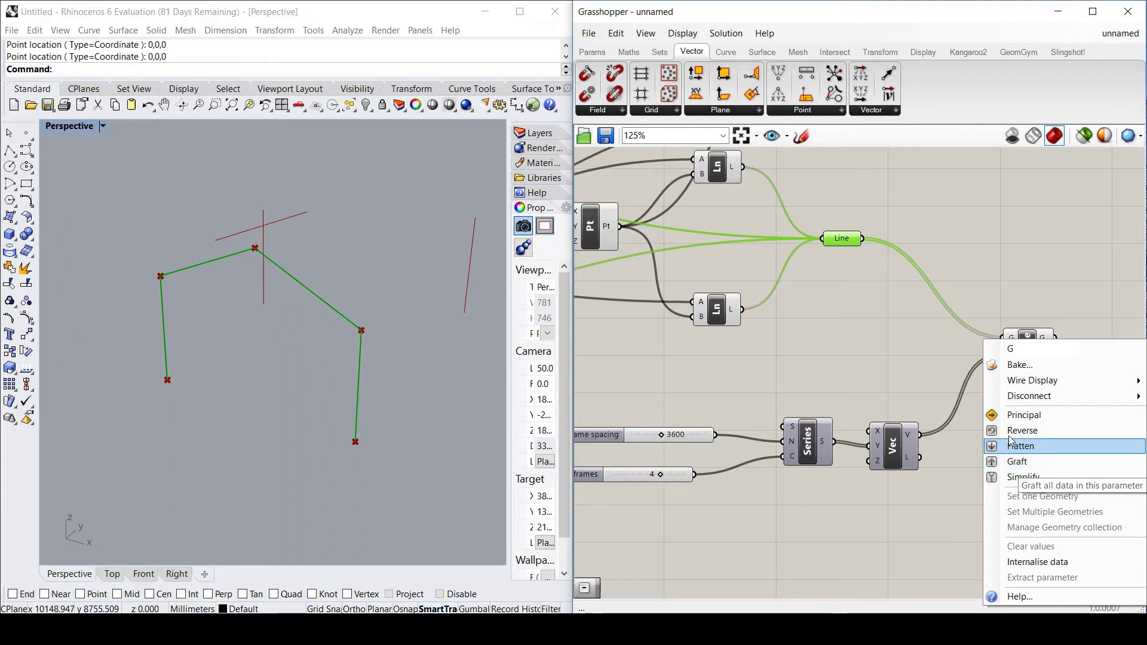
pyautogui.click(879, 303)
pyautogui.click(845, 240)
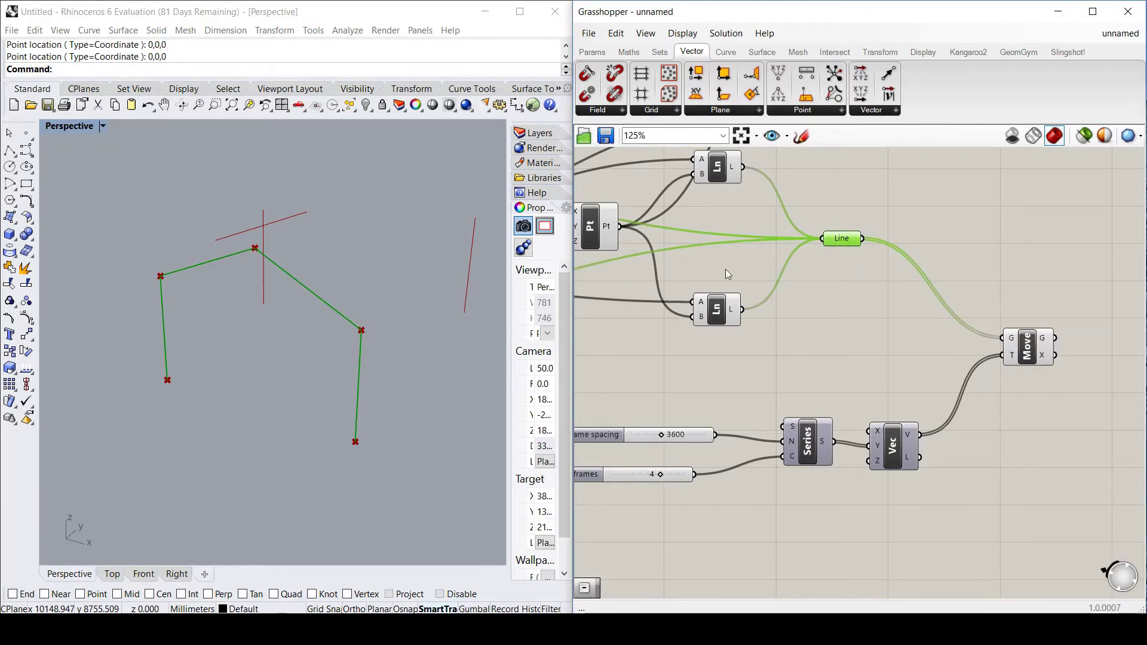
pyautogui.click(1026, 351)
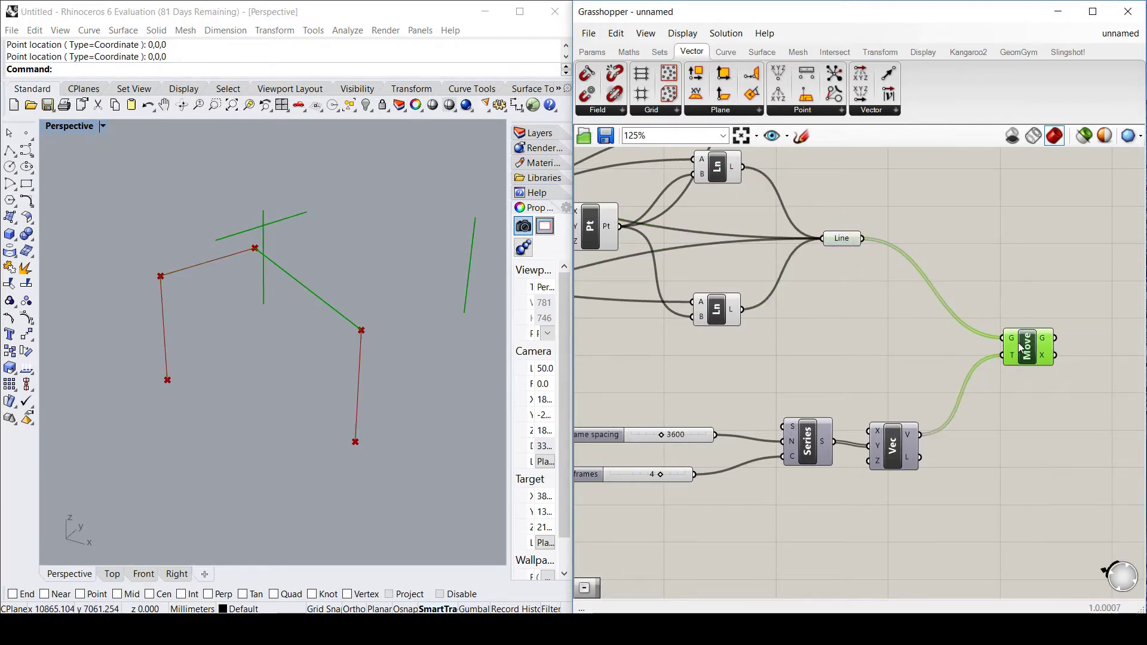
# - Graft the Move component's G input so every frame line is copied along all the vectors
pyautogui.moveTo(1014, 347)
pyautogui.rightClick(1011, 339)
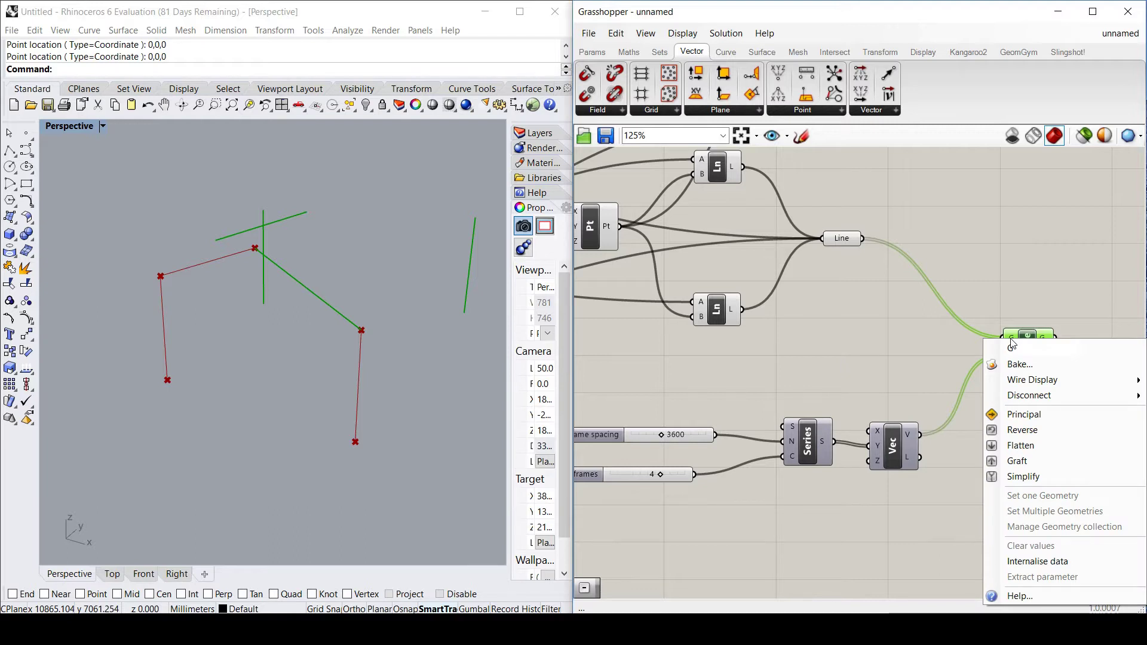
pyautogui.click(1016, 460)
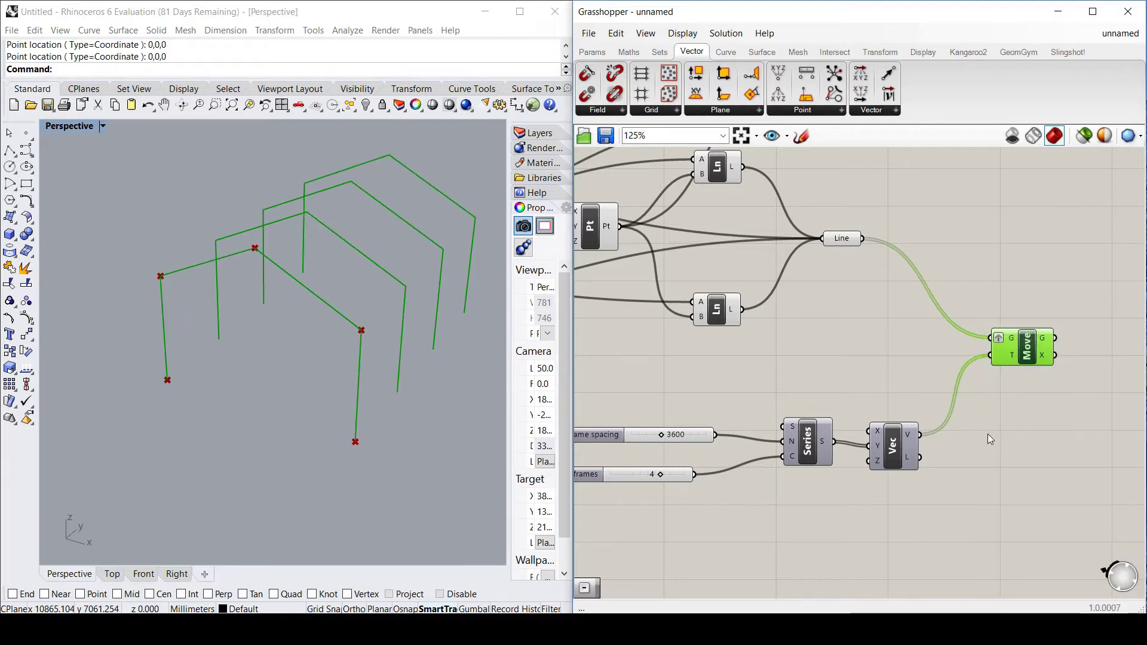
pyautogui.click(920, 357)
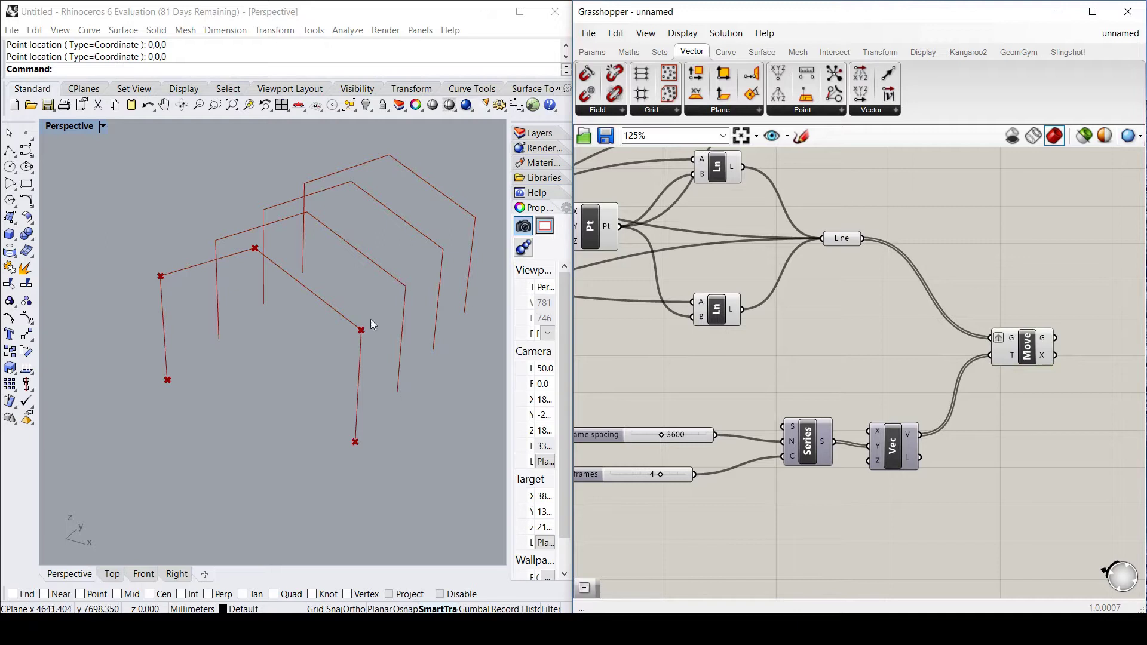
pyautogui.click(1022, 357)
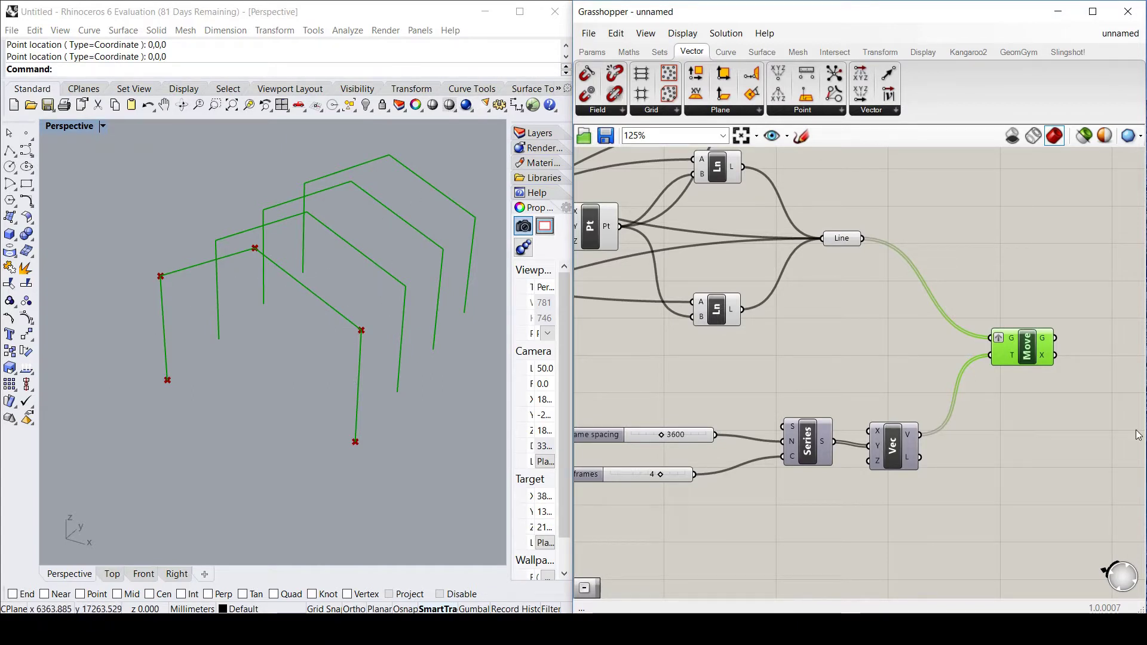
# - Set the frame spacing slider to 3656 and the no. frames slider to 4
pyautogui.click(745, 407)
pyautogui.scroll(3, 653, 434)
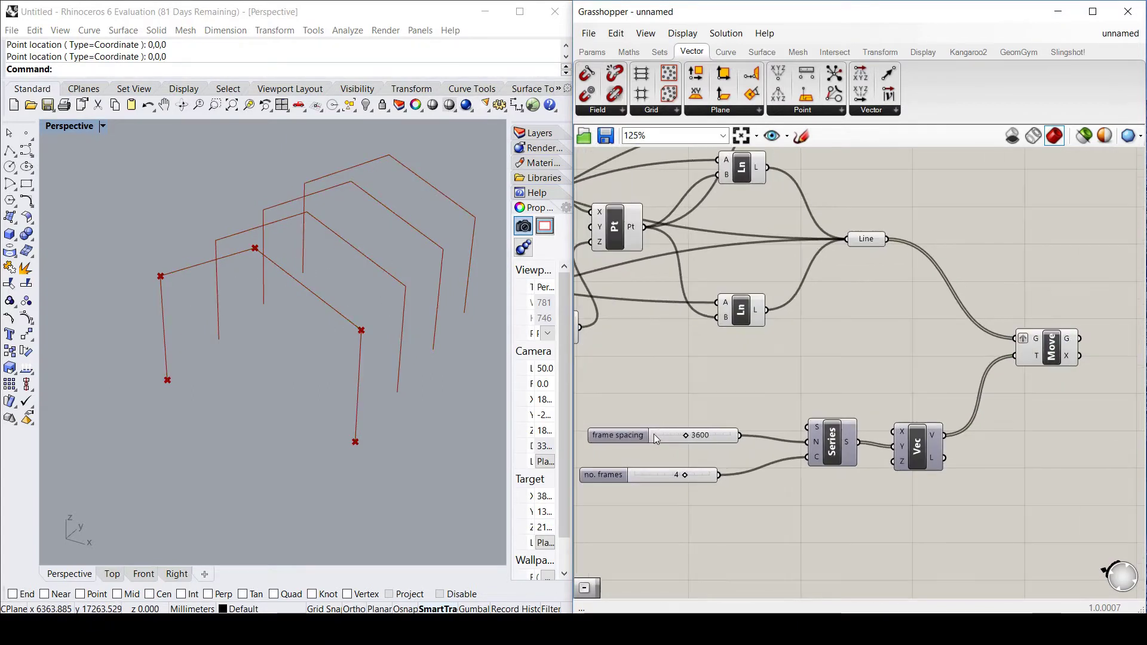
pyautogui.moveTo(700, 439); pyautogui.dragTo(695, 449)
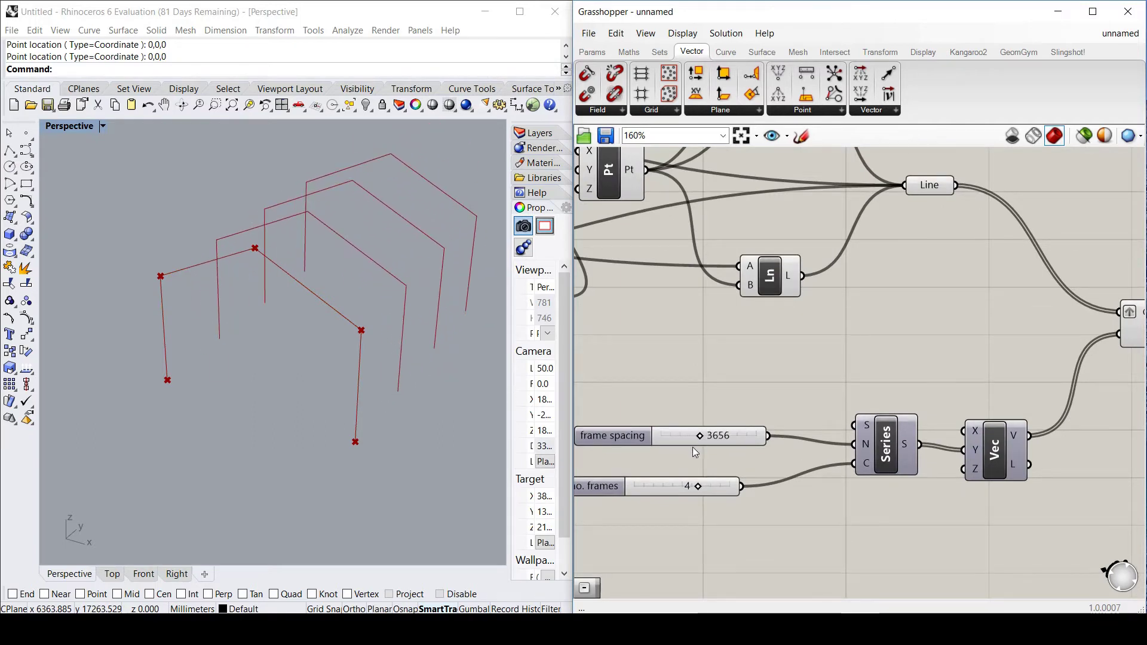
pyautogui.click(690, 489)
pyautogui.moveTo(690, 490)
pyautogui.mouseDown()
pyautogui.moveTo(663, 487)
pyautogui.moveTo(717, 489)
pyautogui.moveTo(691, 491)
pyautogui.moveTo(702, 489)
pyautogui.mouseUp()
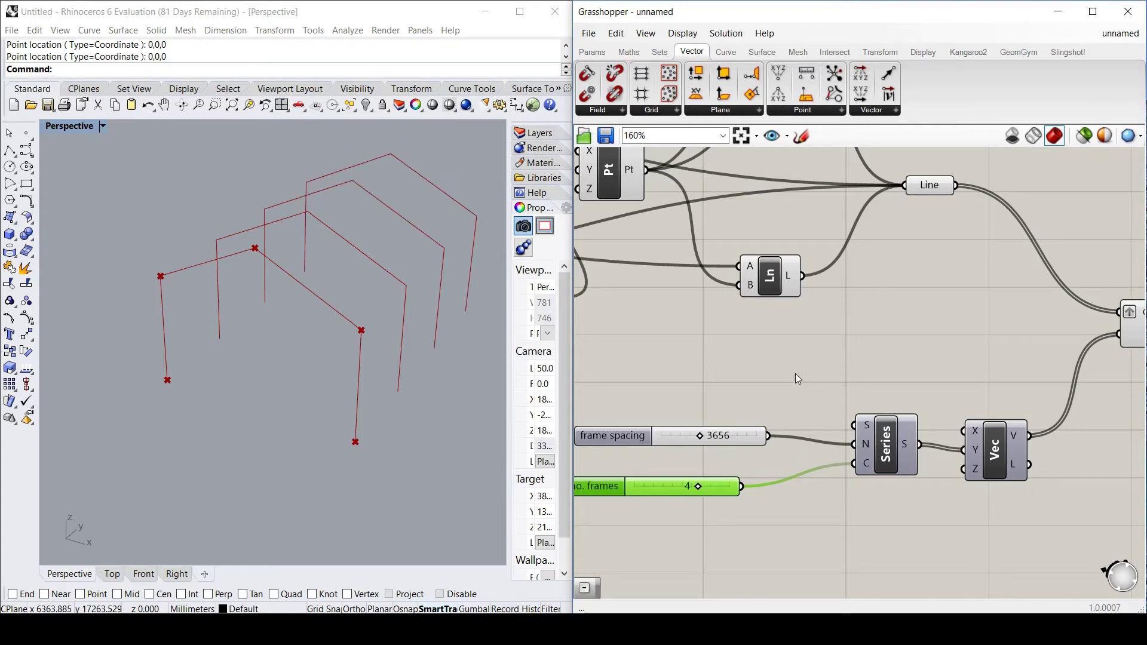
# - Duplicate the grafted Move component with its vector input and feed the first Pt parameter into the copy's G input
pyautogui.scroll(-3, 795, 374)
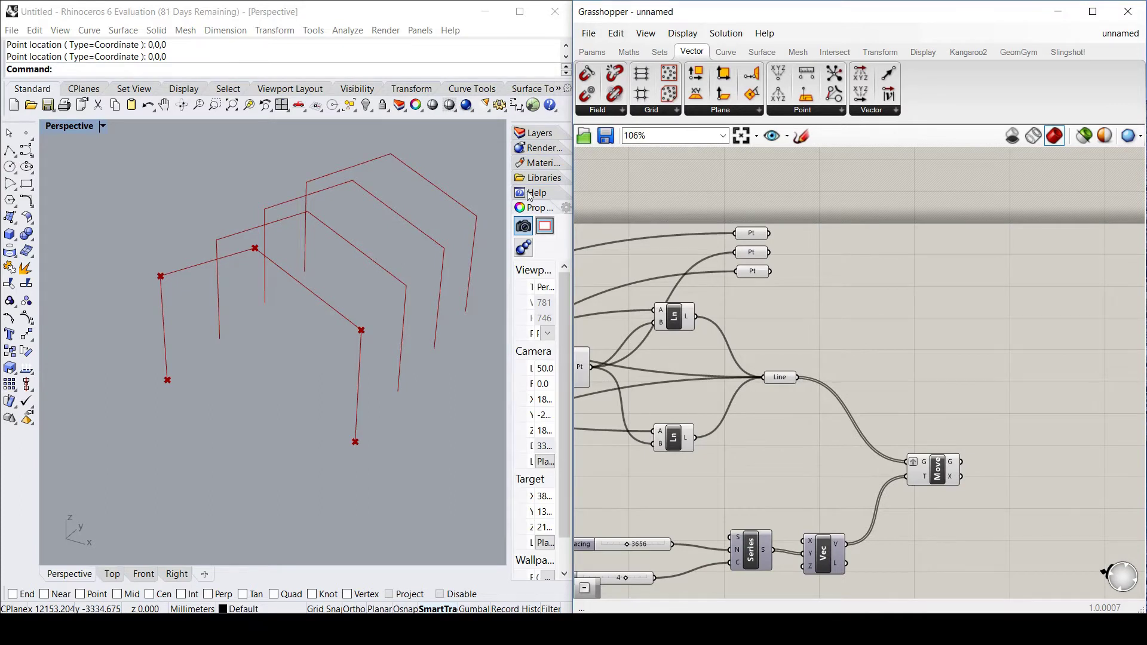
pyautogui.scroll(-5, 194, 333)
pyautogui.scroll(4, 196, 314)
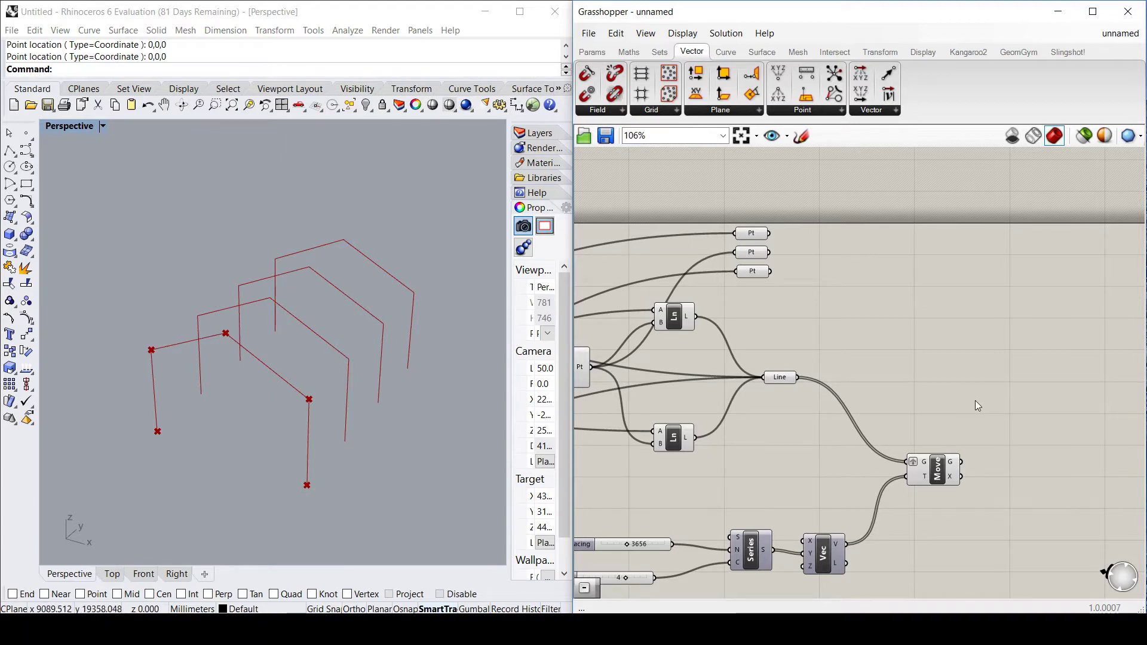
pyautogui.click(752, 234)
pyautogui.click(751, 252)
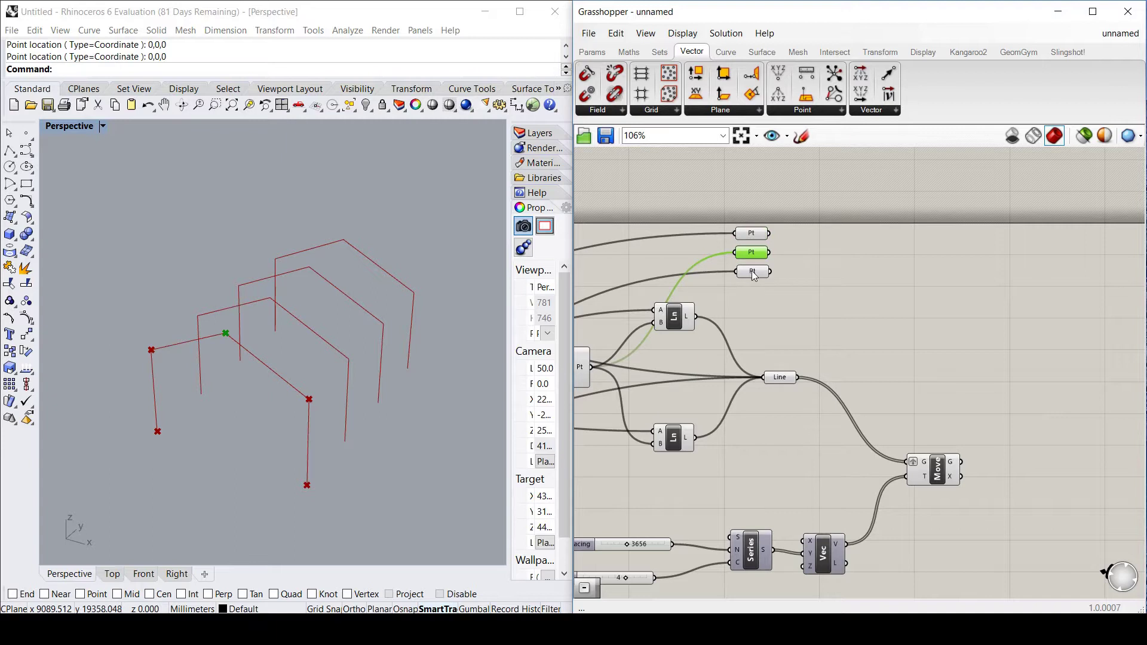
pyautogui.click(752, 272)
pyautogui.click(940, 363)
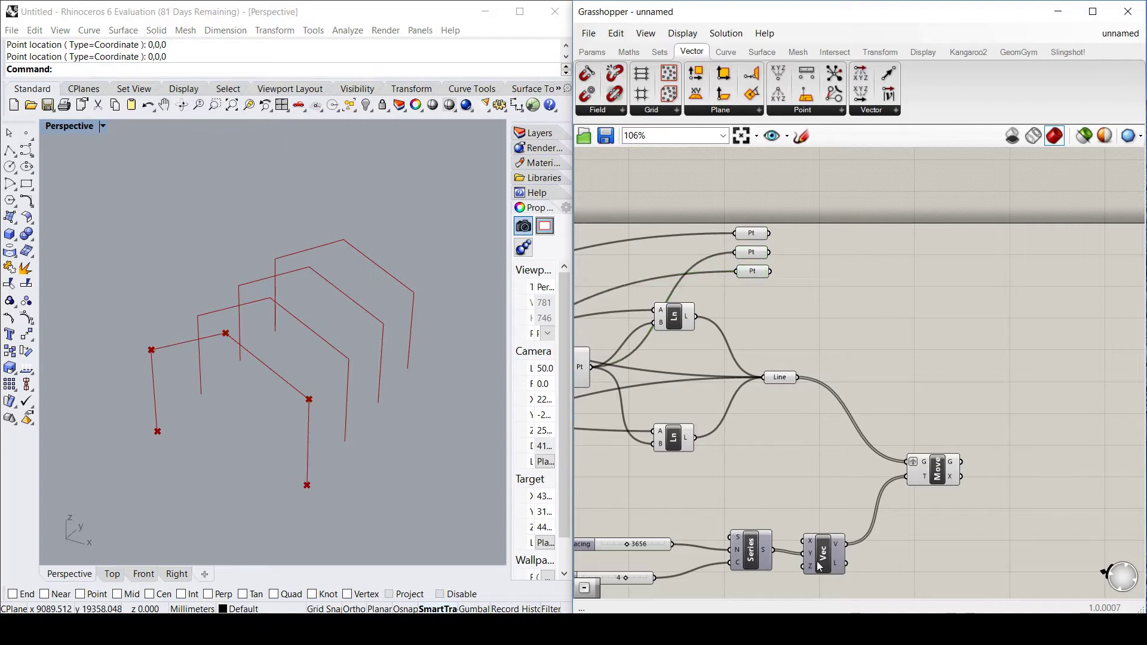
pyautogui.click(819, 566)
pyautogui.click(942, 472)
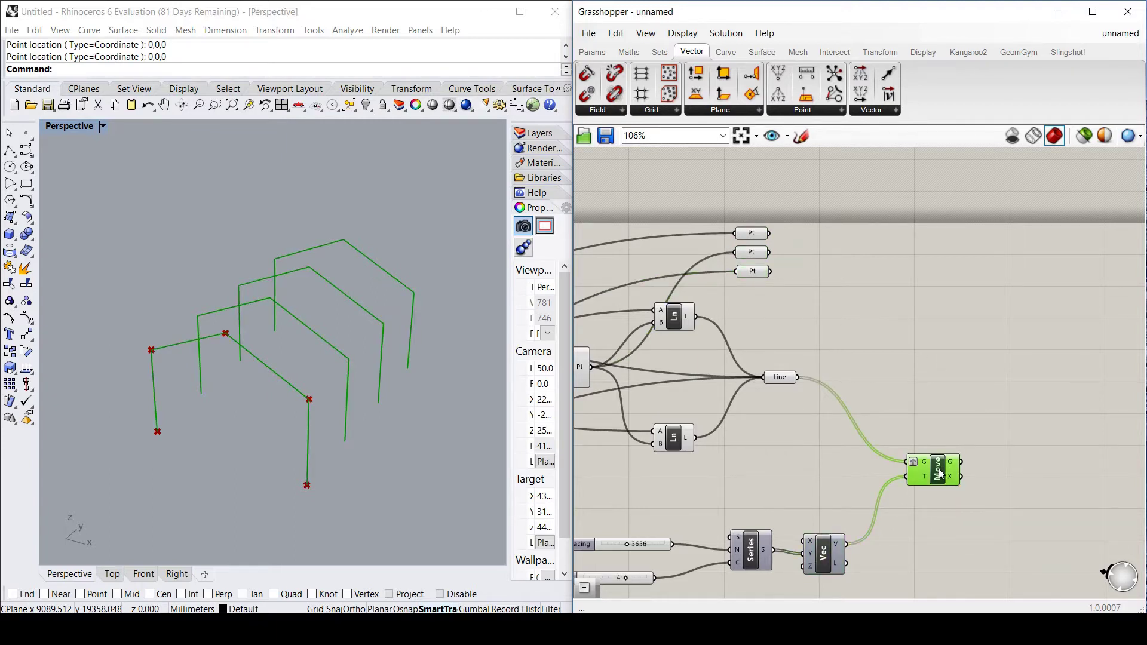
pyautogui.keyDown('alt'); pyautogui.moveTo(939, 474); pyautogui.dragTo(942, 354); pyautogui.keyUp('alt')
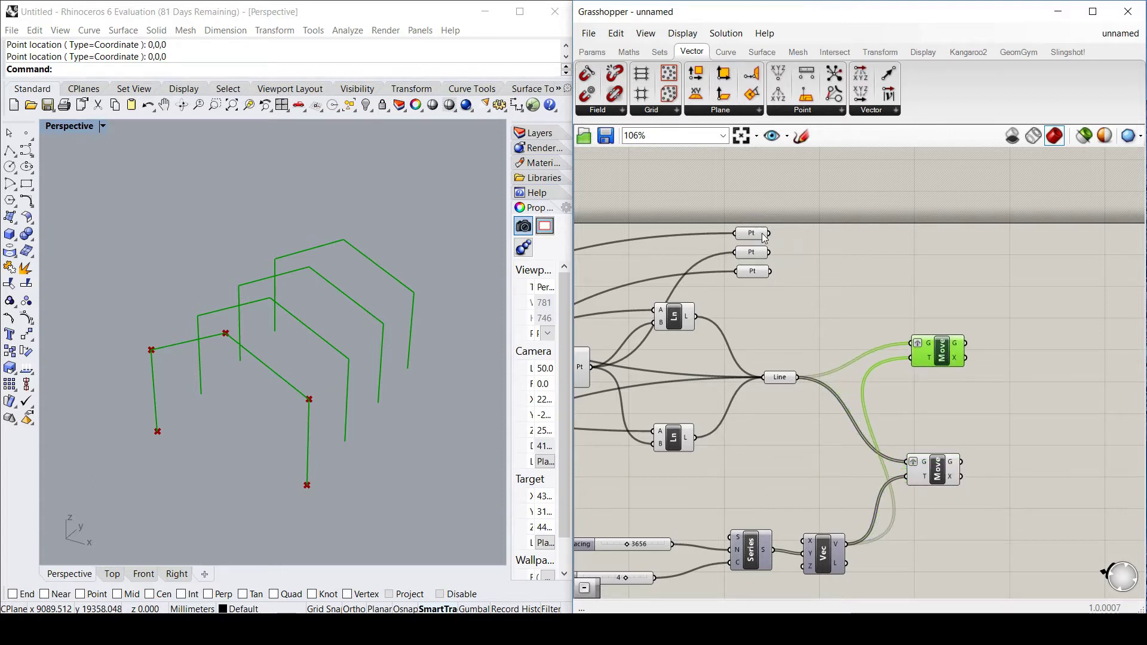
pyautogui.moveTo(770, 234); pyautogui.dragTo(910, 343)
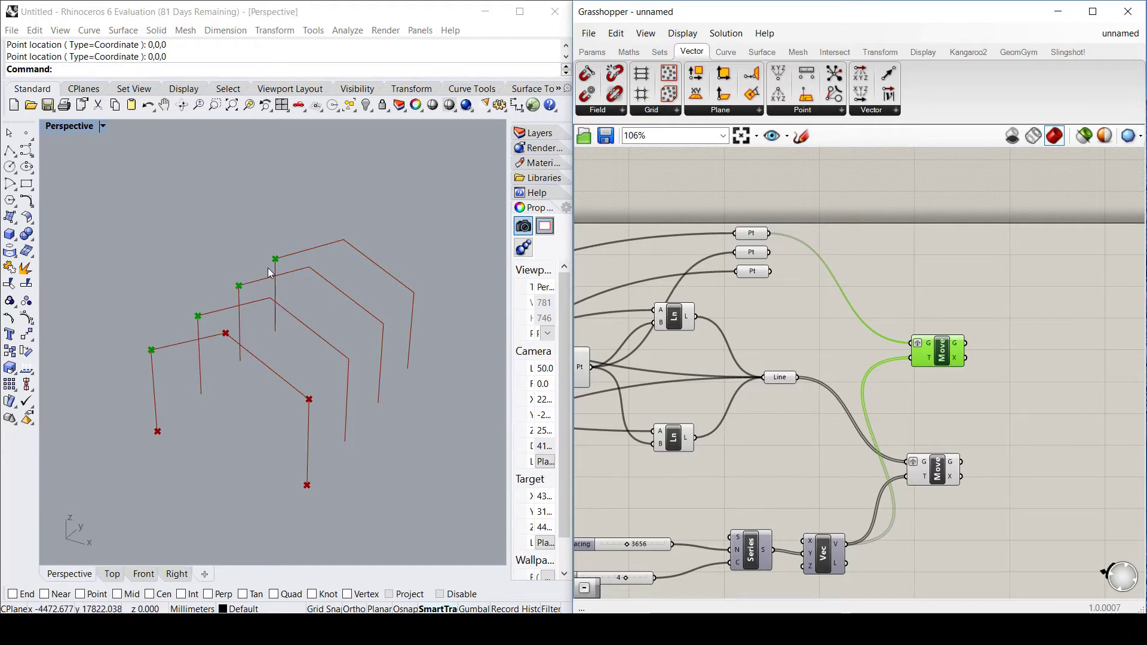
# - Make two more copies of the point Move component and feed the second and third Pt parameters into their G inputs
pyautogui.moveTo(946, 358); pyautogui.dragTo(959, 381)
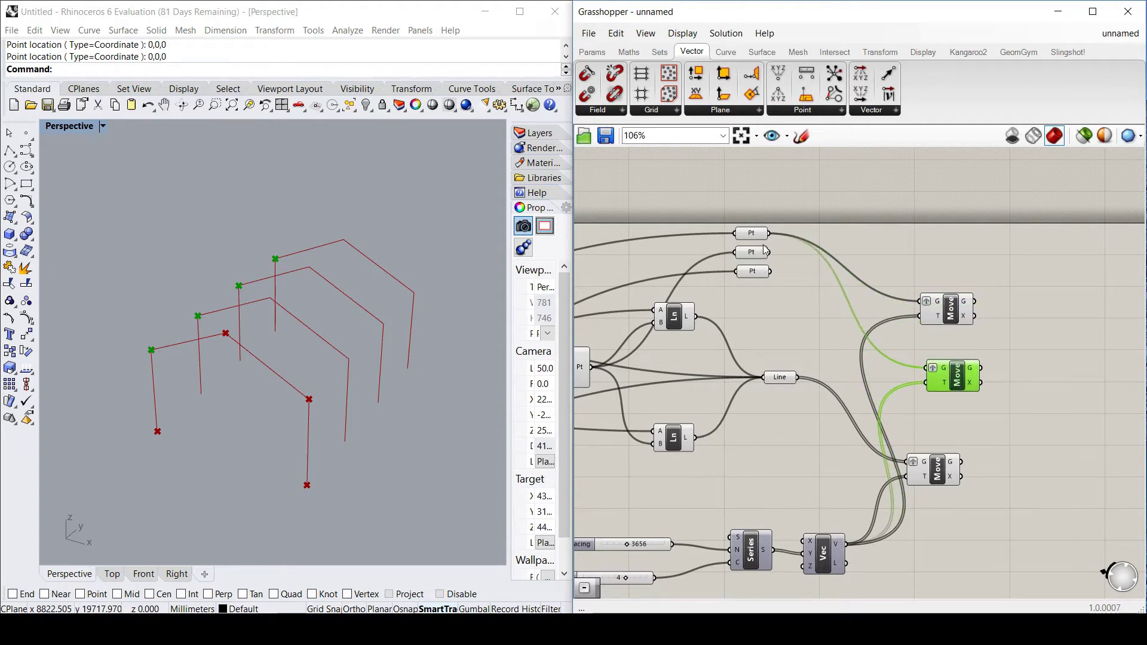
pyautogui.moveTo(769, 252); pyautogui.dragTo(950, 418)
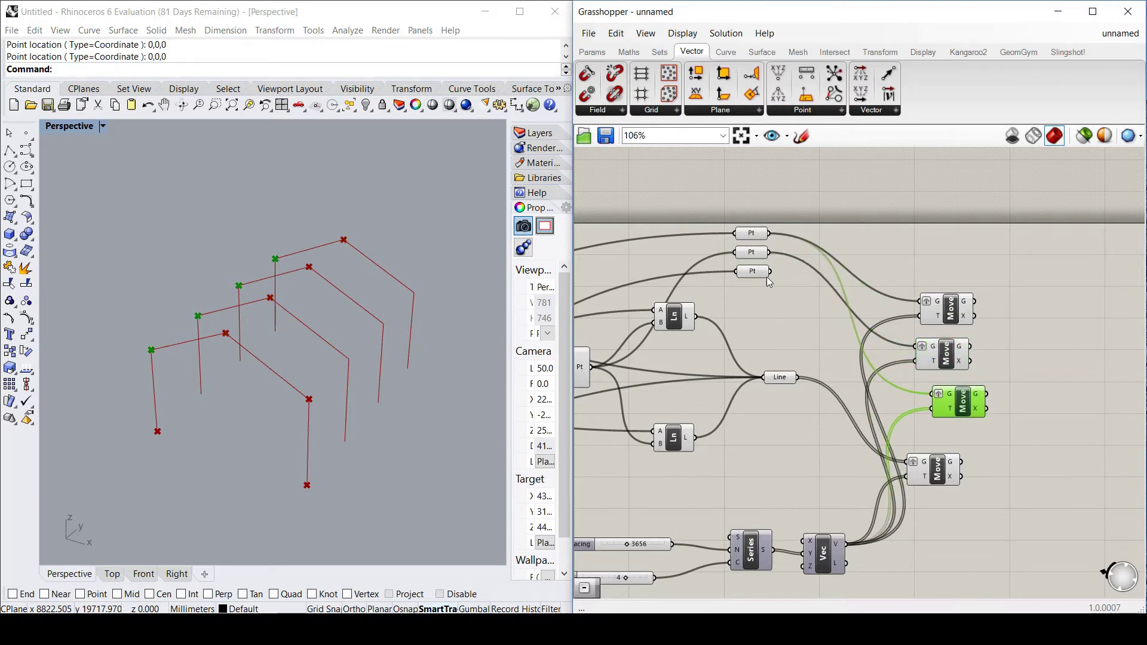
pyautogui.moveTo(803, 303); pyautogui.dragTo(957, 402)
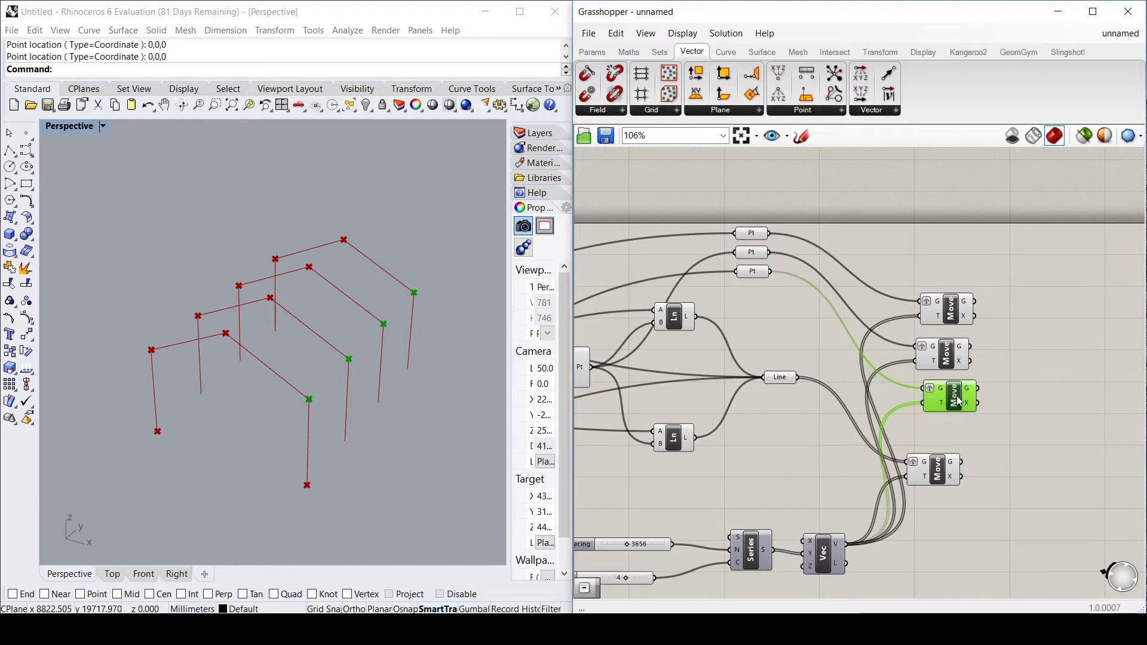
pyautogui.click(1035, 330)
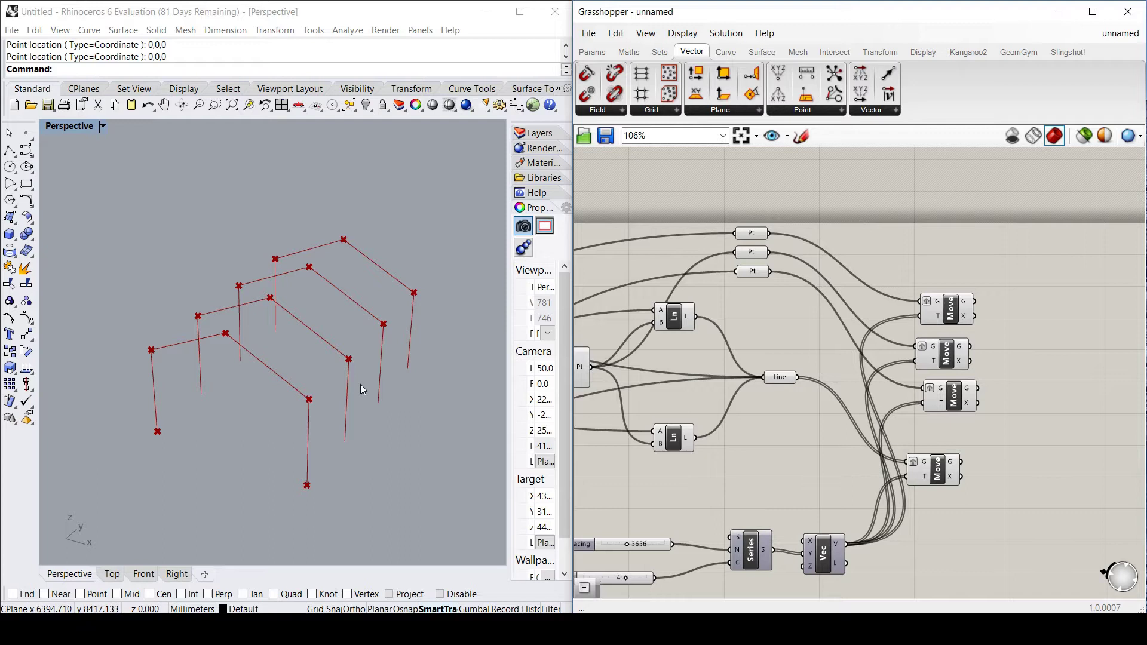
# - Add a Shift List component beside the Move components for the points
pyautogui.scroll(1, 907, 378)
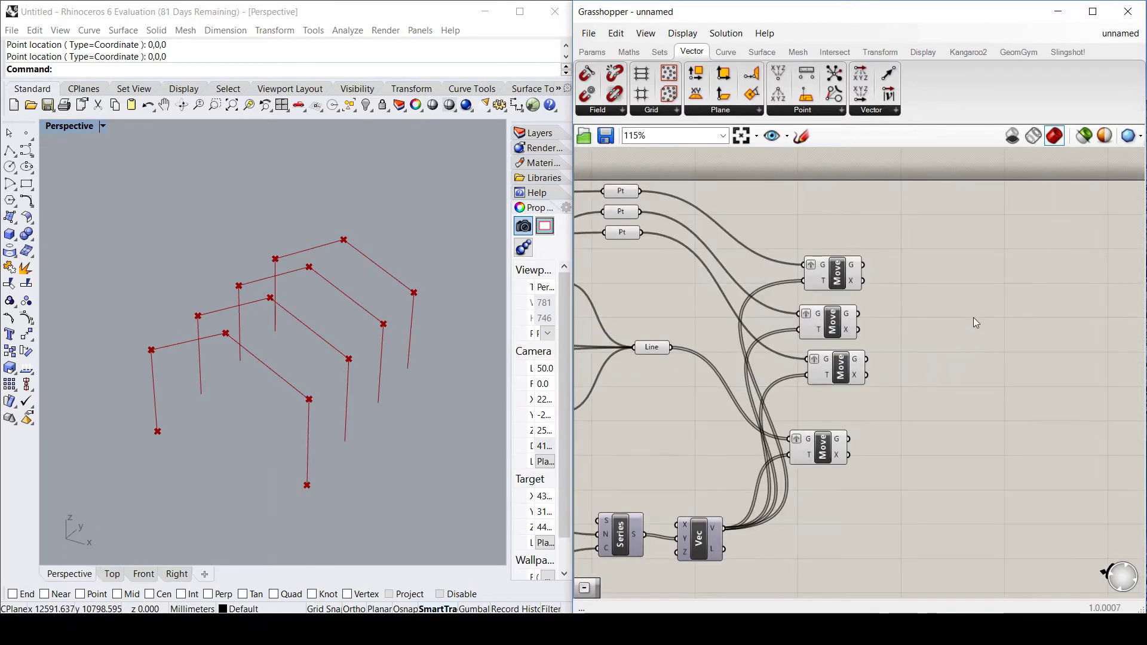
pyautogui.click(659, 52)
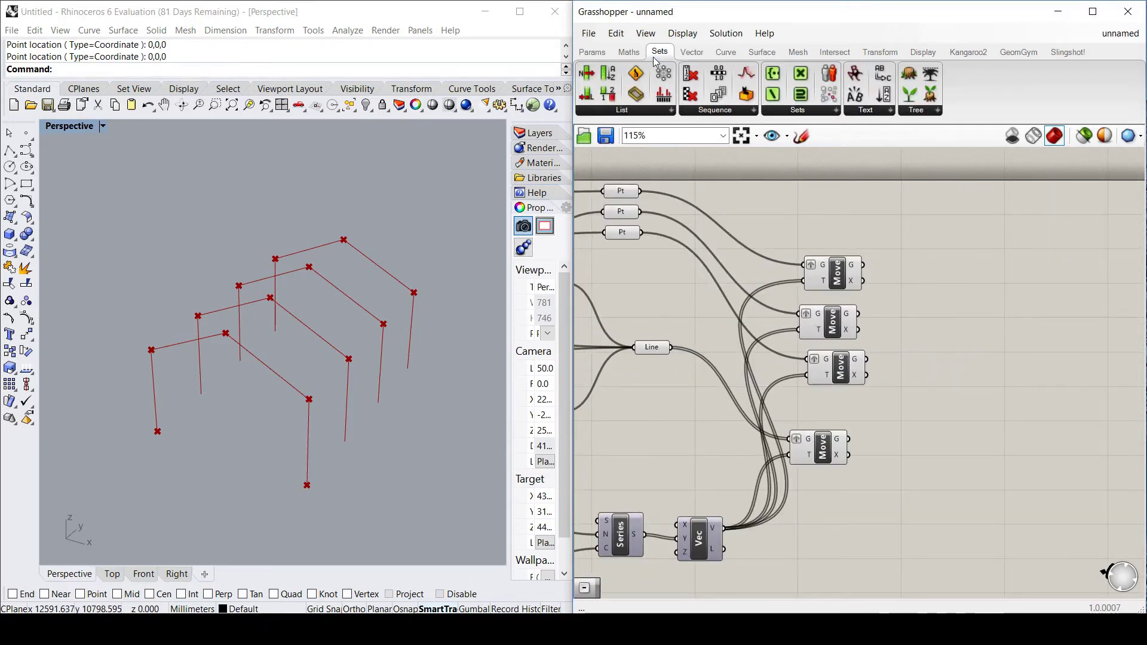
pyautogui.click(618, 111)
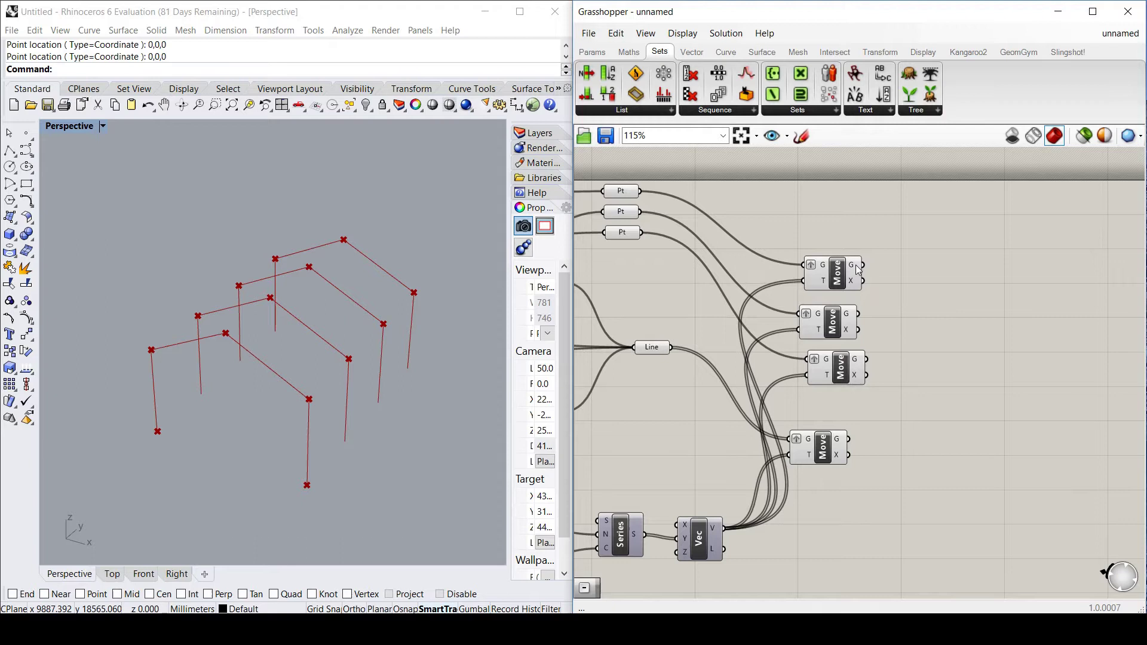
pyautogui.moveTo(857, 270)
pyautogui.click(601, 111)
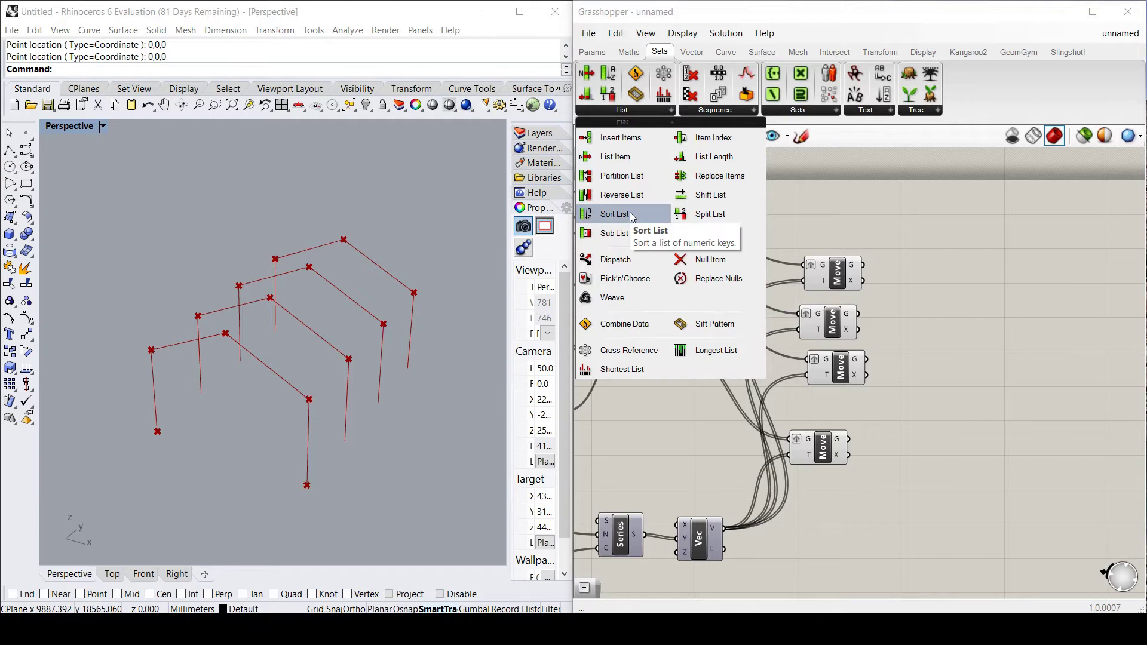
pyautogui.click(702, 195)
pyautogui.click(997, 289)
pyautogui.moveTo(998, 289); pyautogui.dragTo(976, 255)
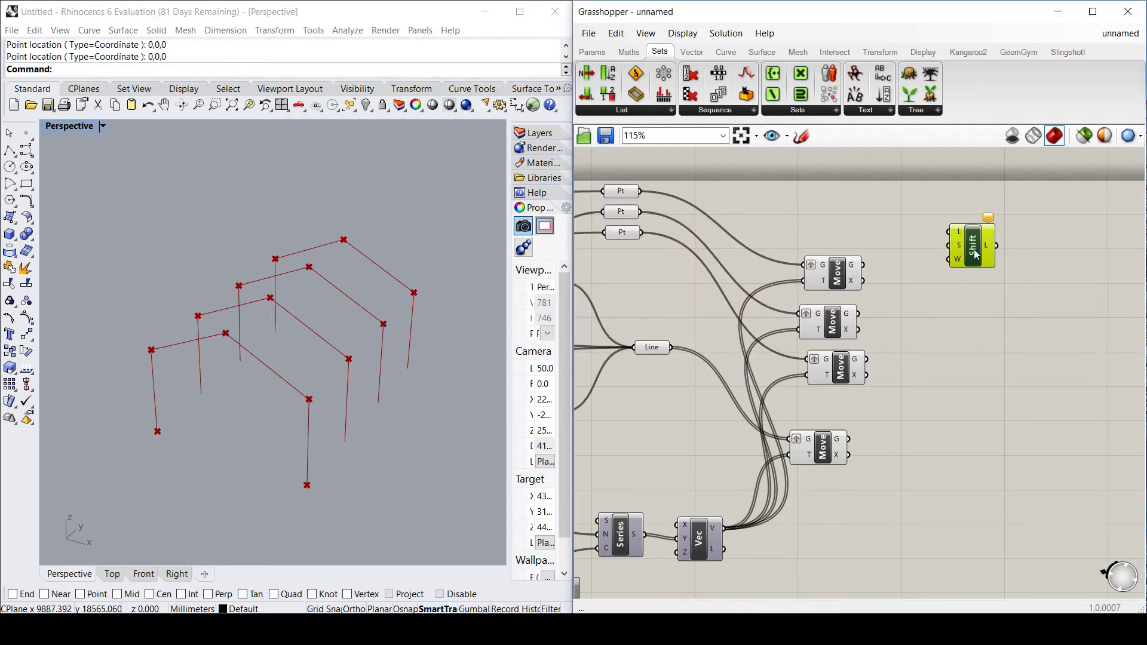
# - Connect the first point Move component's G output to the Shift List's L input and check the W input's options
pyautogui.click(837, 279)
pyautogui.moveTo(868, 264); pyautogui.dragTo(956, 233)
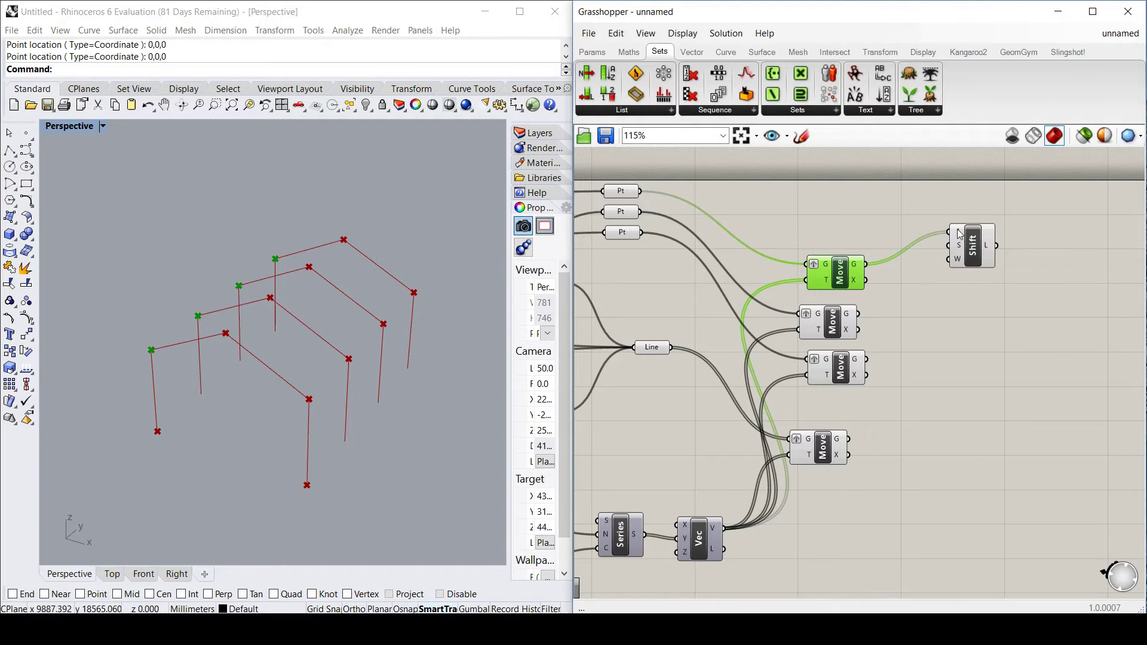
pyautogui.rightClick(957, 260)
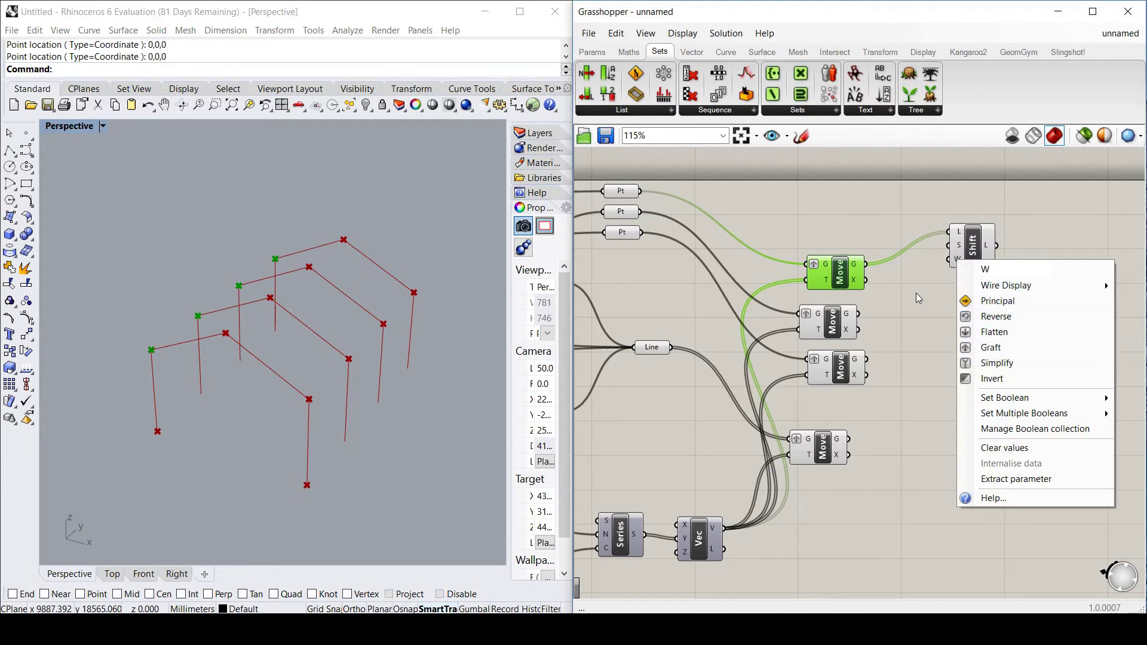
pyautogui.click(999, 332)
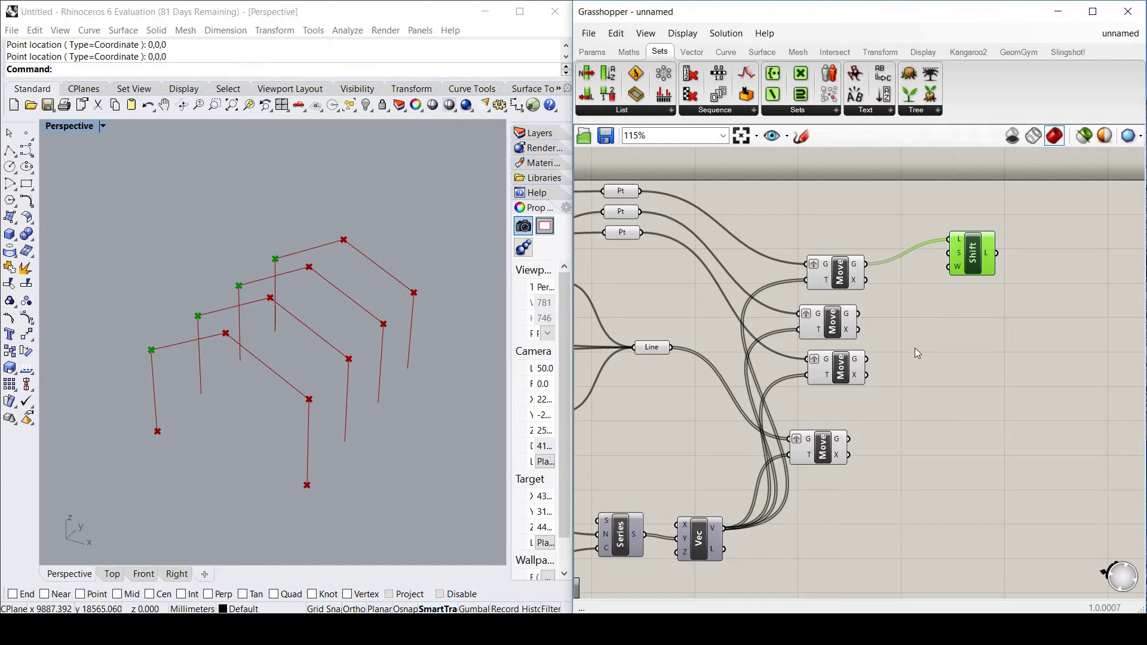
# - Add a Line component with the first point Move's G output as A and the Shift List's output as B
pyautogui.doubleClick(994, 349)
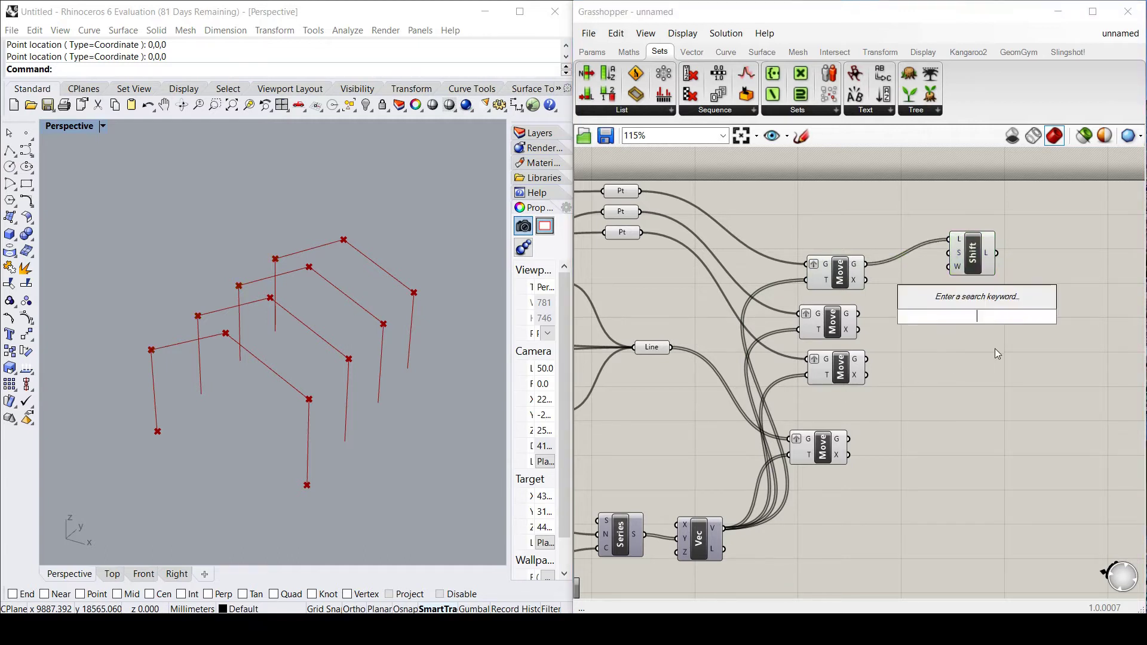
pyautogui.write('line')
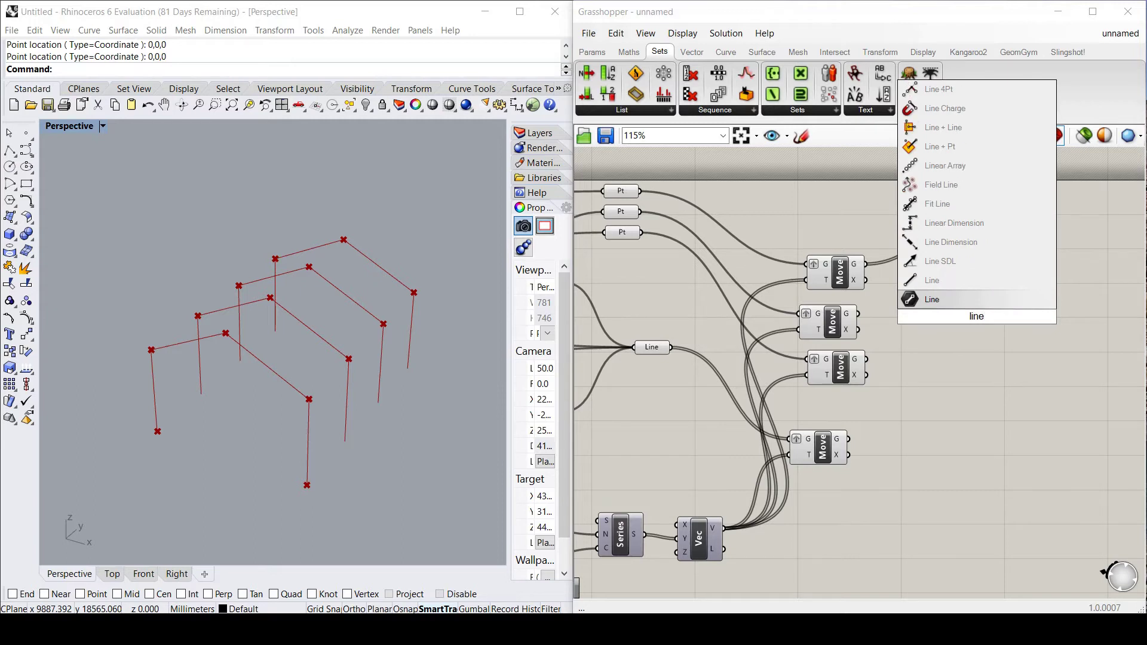
pyautogui.click(952, 296)
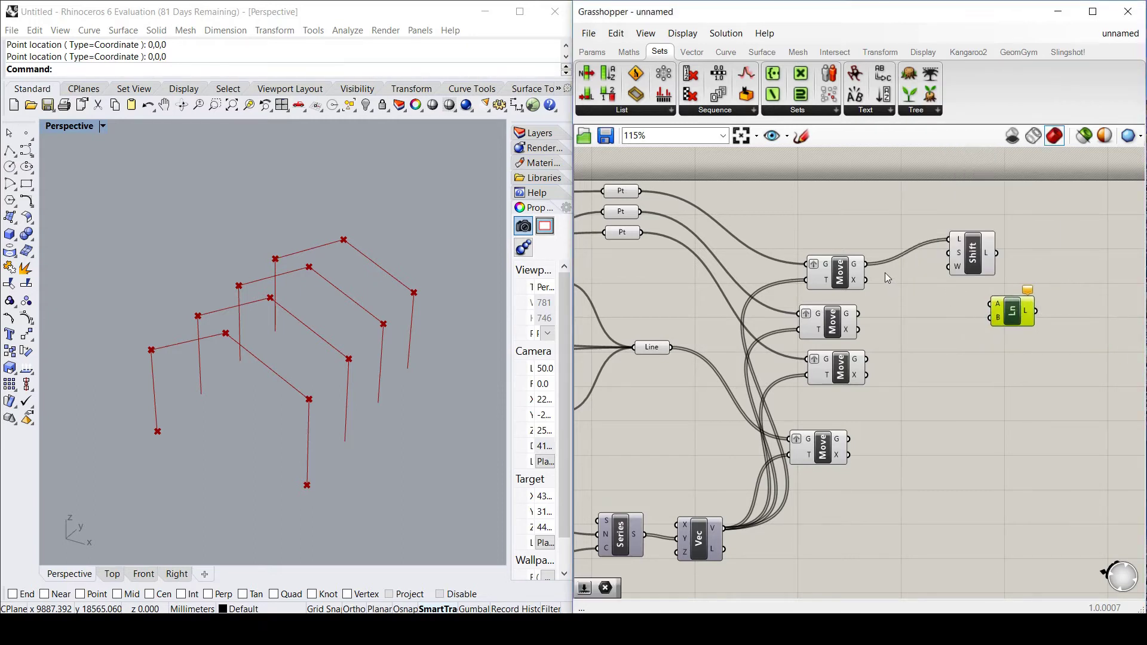
pyautogui.moveTo(866, 263); pyautogui.dragTo(996, 314)
pyautogui.moveTo(996, 253); pyautogui.dragTo(1061, 296)
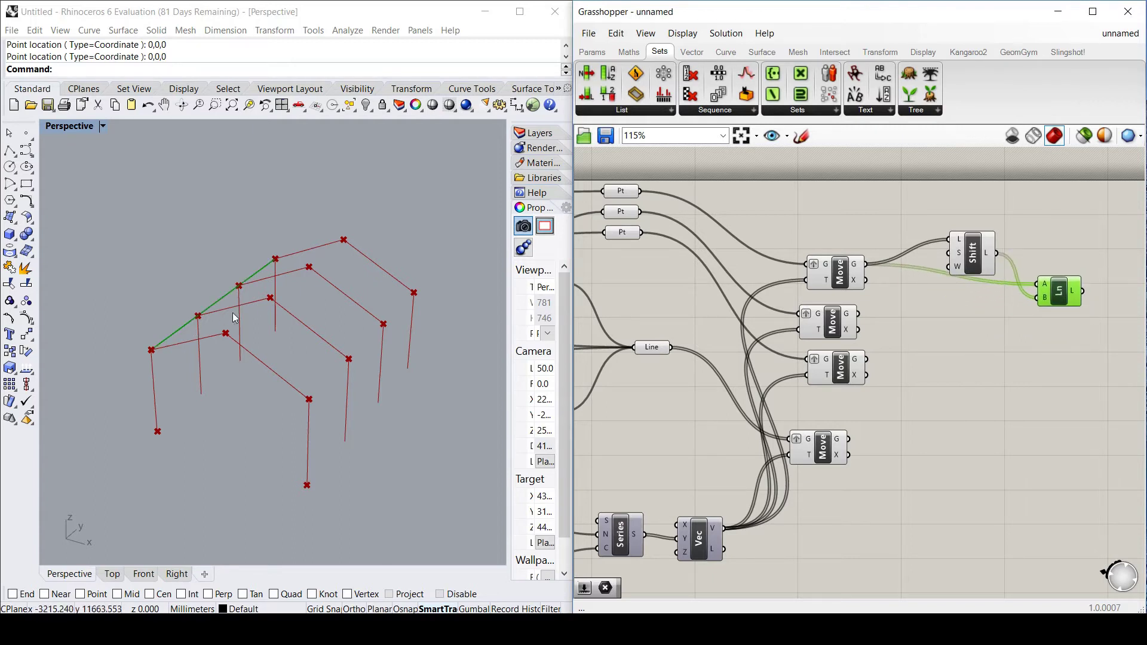
pyautogui.click(1074, 327)
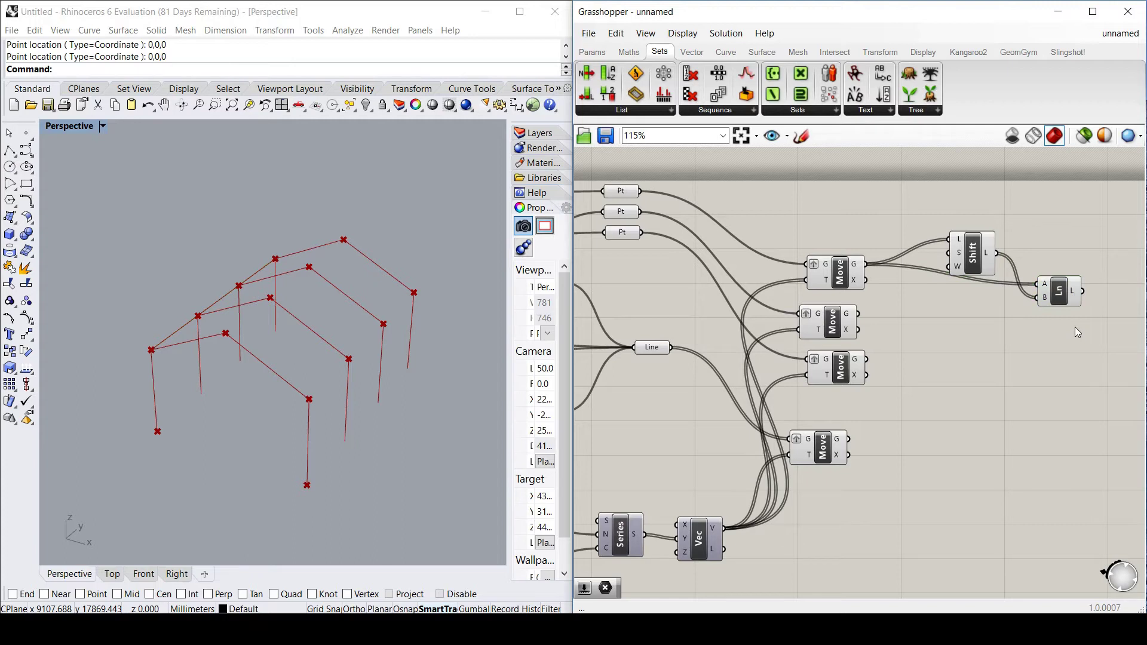
# - Set the Shift List's W (wrap) input to False and check the lines drawn between the frames' eave points
pyautogui.click(1059, 291)
pyautogui.click(1015, 342)
pyautogui.moveTo(958, 271); pyautogui.dragTo(960, 258)
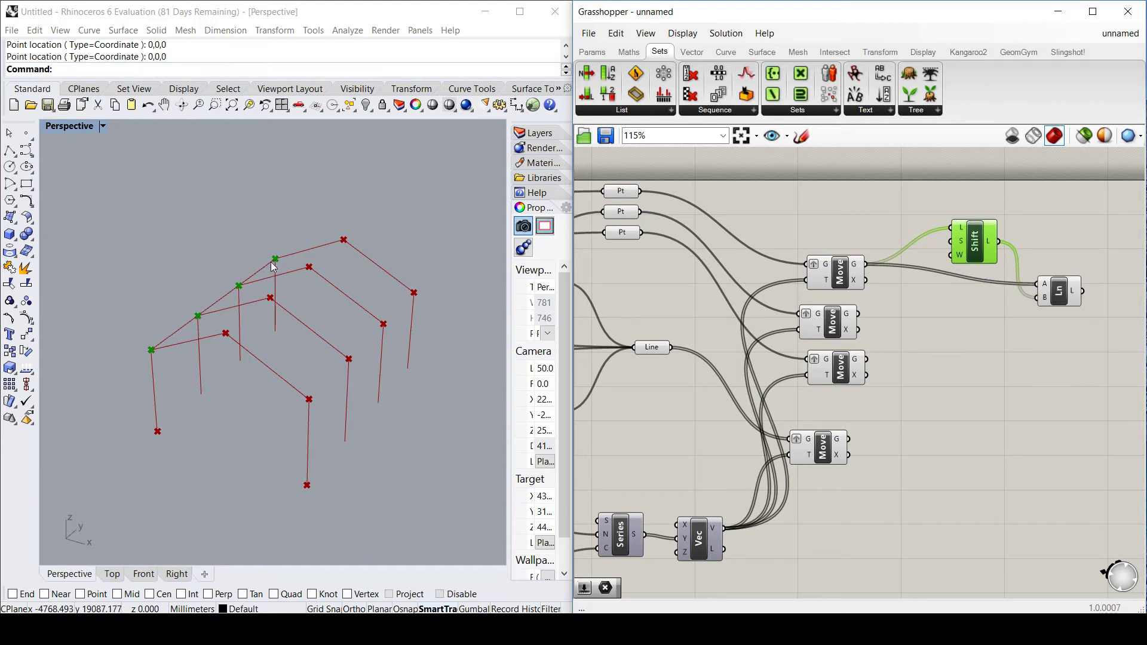
pyautogui.rightClick(960, 261)
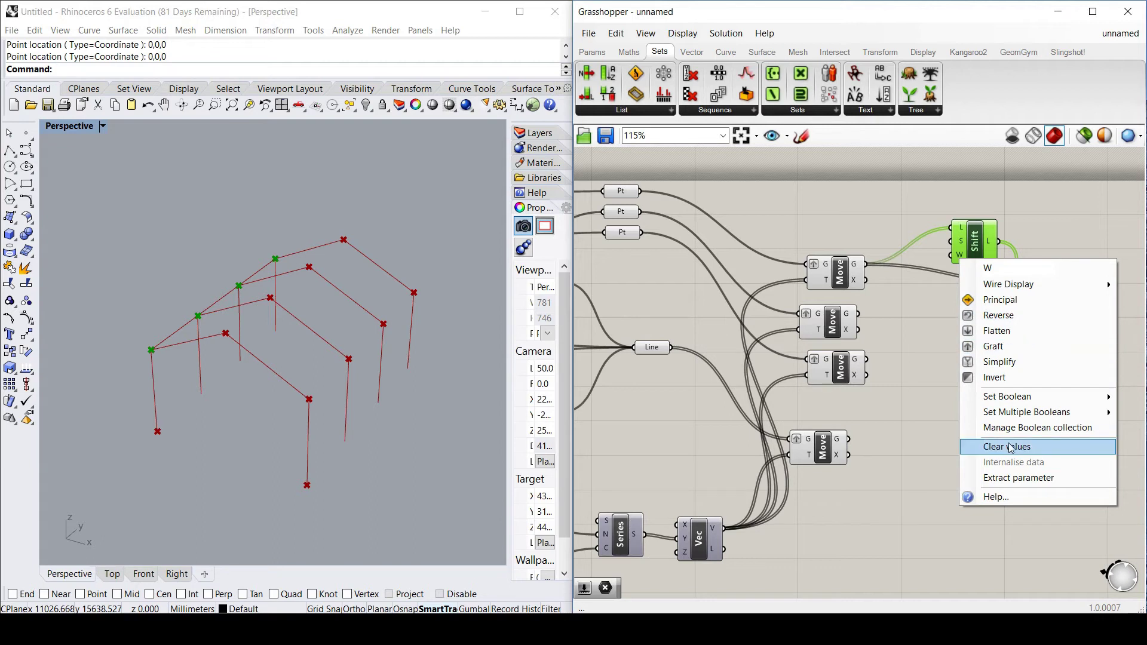
pyautogui.moveTo(974, 262); pyautogui.dragTo(979, 257)
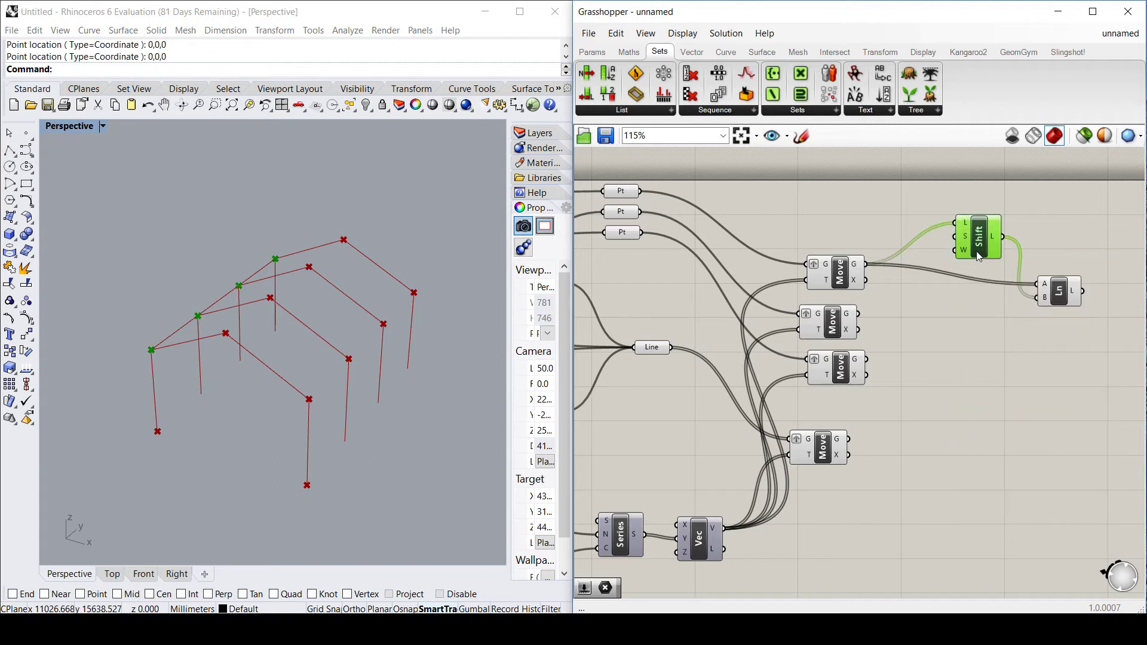
pyautogui.rightClick(979, 257)
pyautogui.click(966, 250)
pyautogui.rightClick(965, 250)
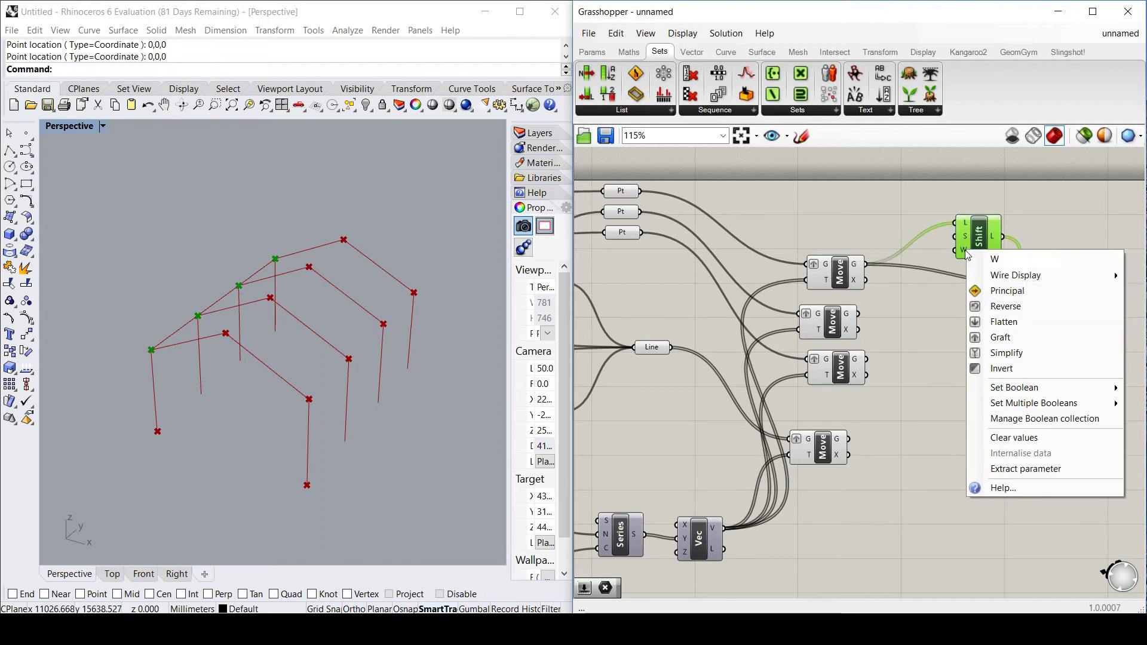
pyautogui.moveTo(1034, 390)
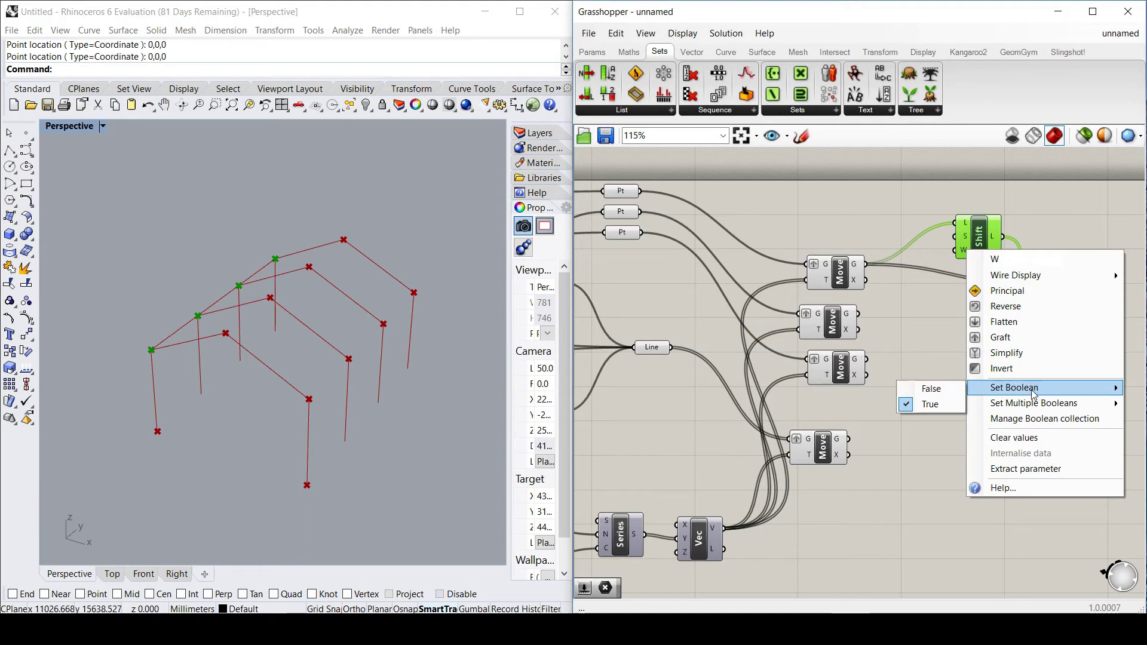
pyautogui.click(941, 388)
pyautogui.click(979, 360)
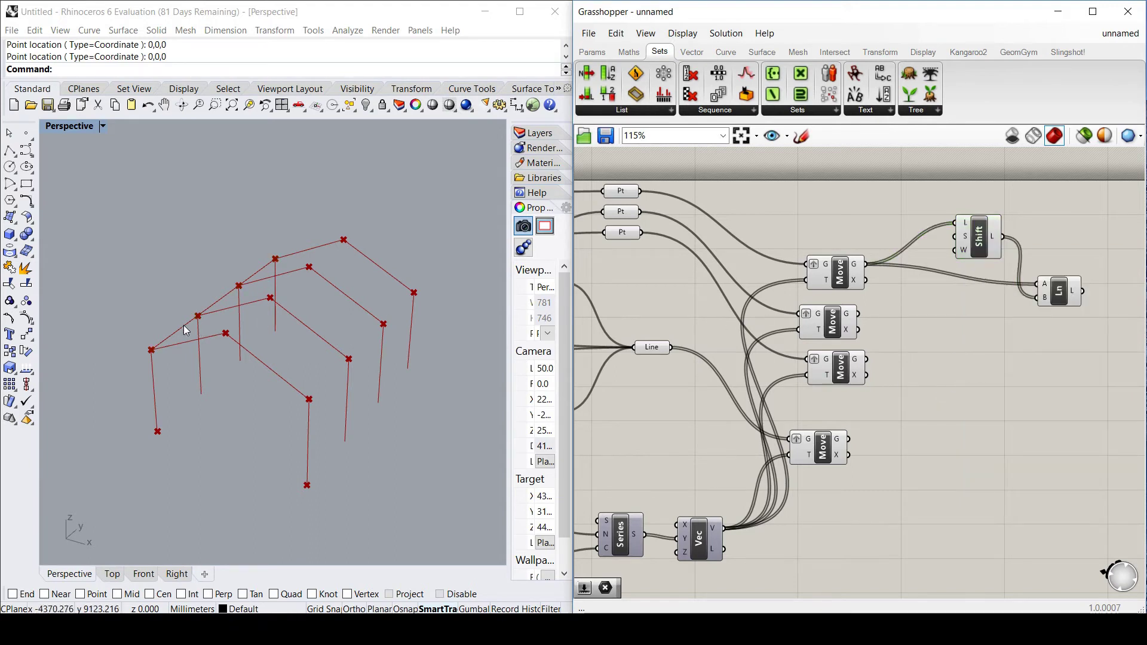
pyautogui.click(1058, 292)
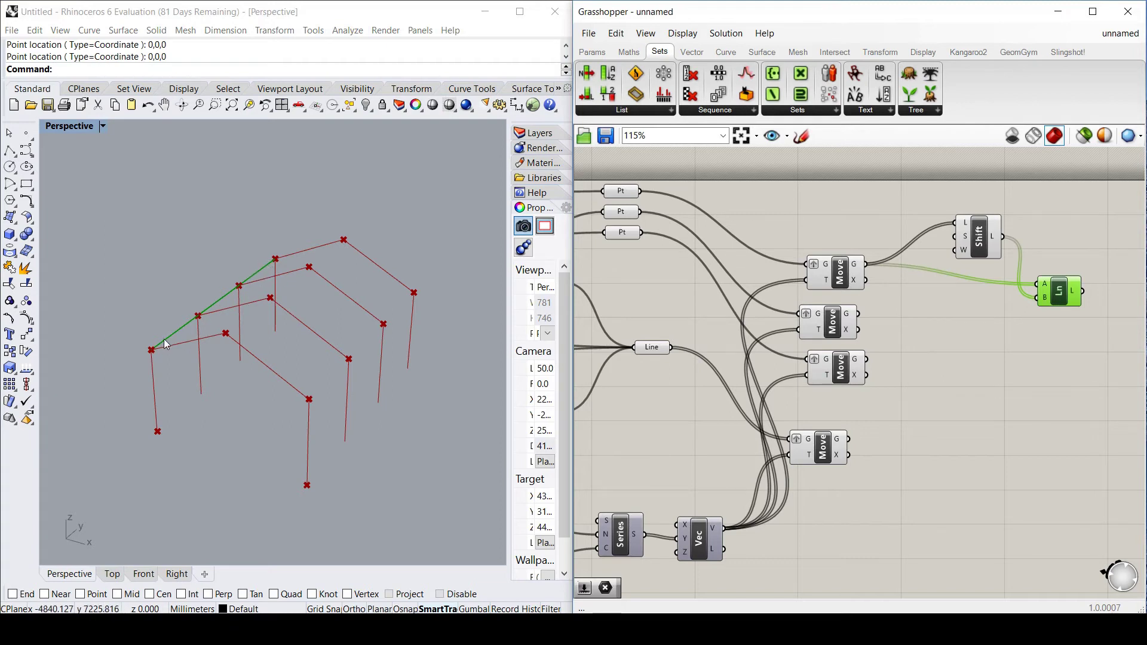
pyautogui.click(1019, 322)
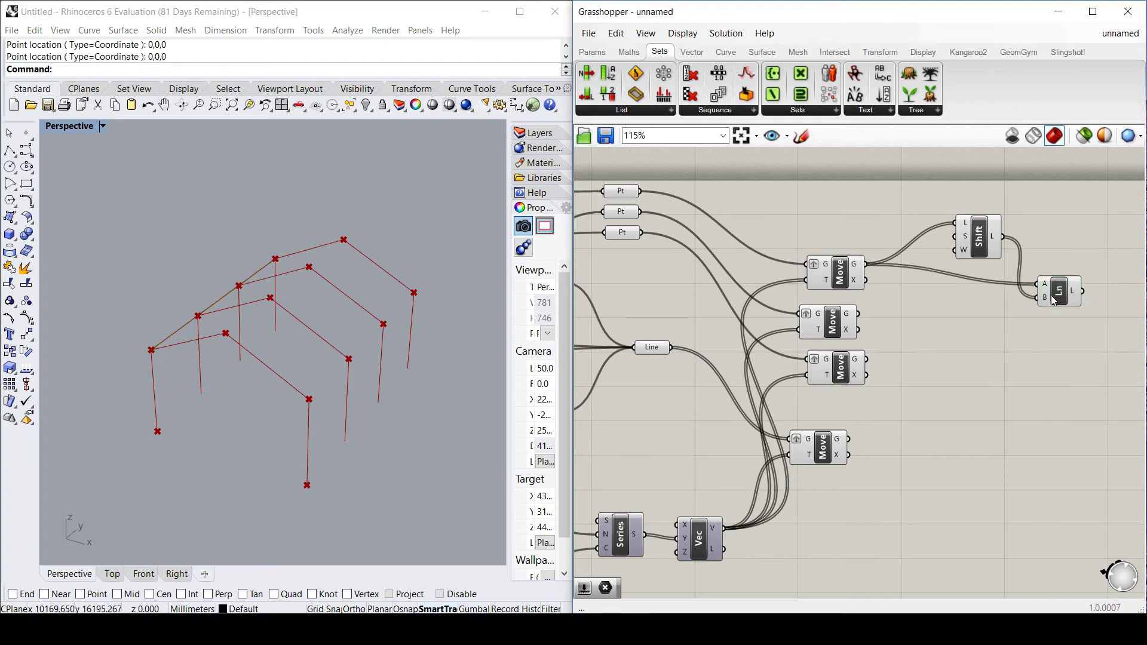
# - Reposition the new Line component and add the second point Move's G output to the Shift List's L input alongside the first
pyautogui.moveTo(1053, 300); pyautogui.dragTo(1048, 292)
pyautogui.click(979, 237)
pyautogui.keyDown('shift'); pyautogui.click(1052, 284); pyautogui.keyUp('shift')
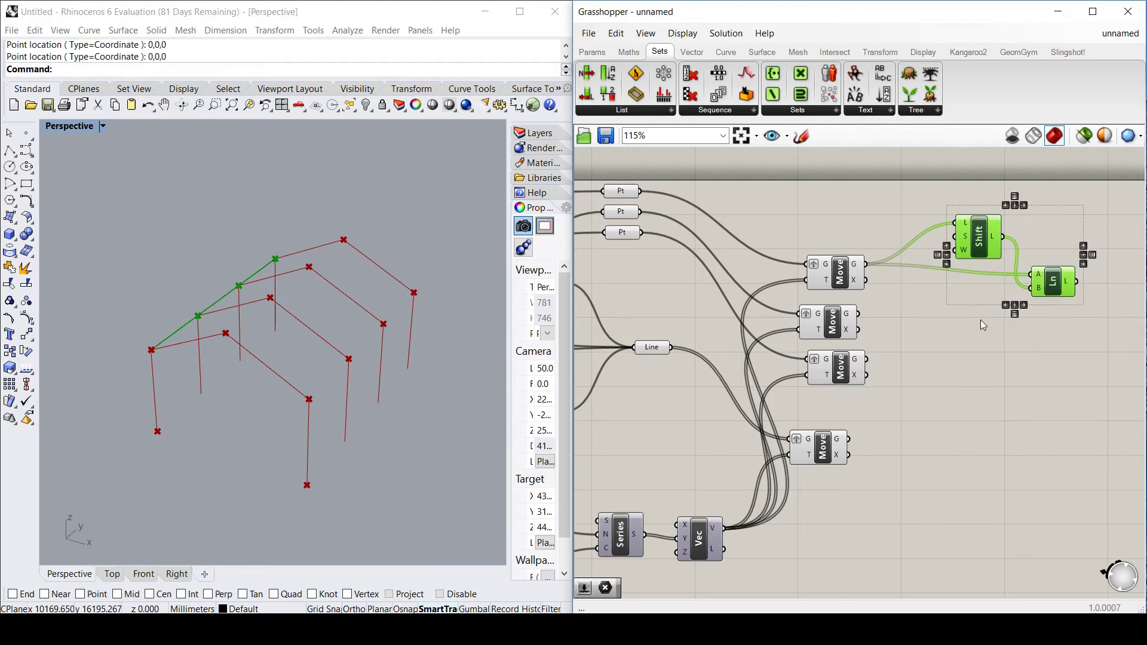
pyautogui.click(962, 320)
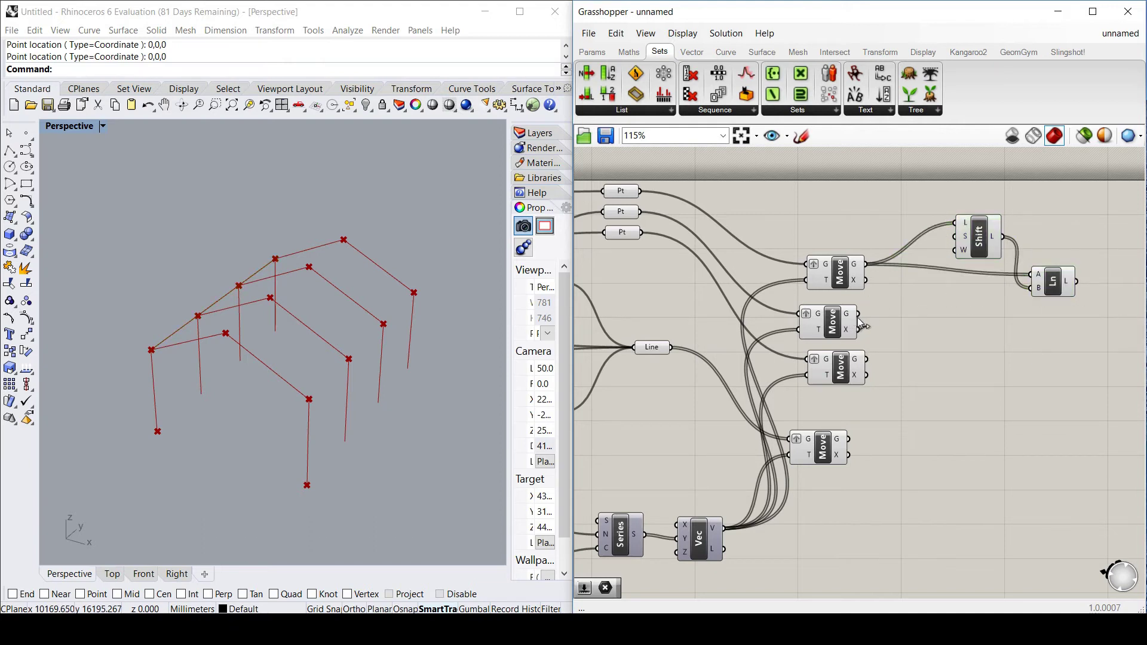
pyautogui.moveTo(859, 315); pyautogui.dragTo(951, 228)
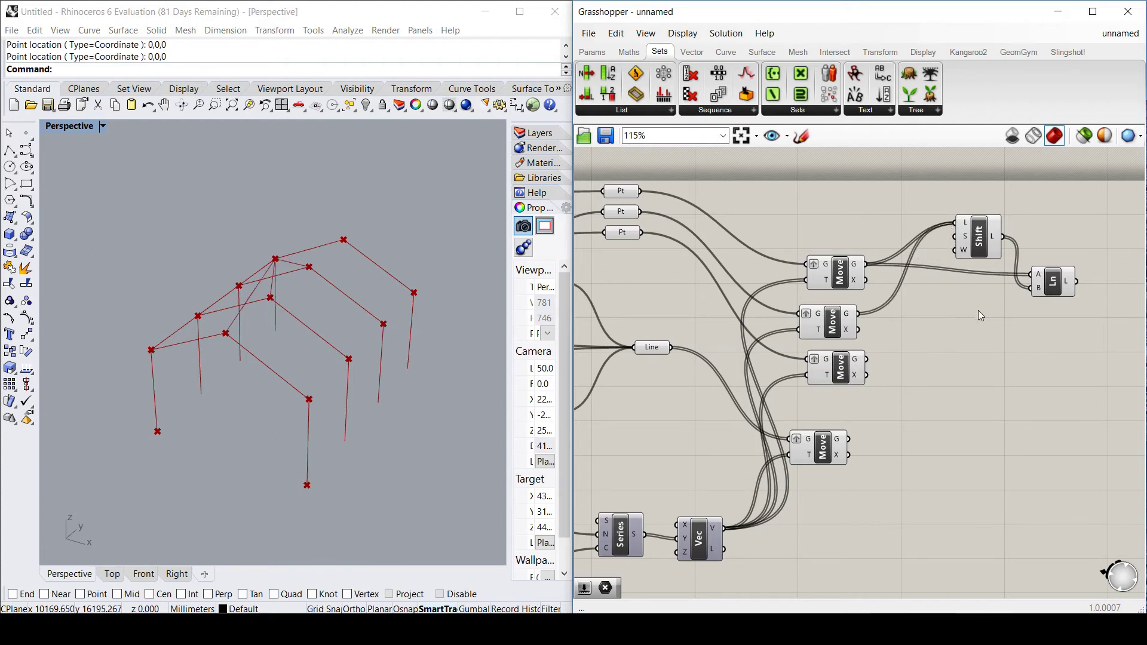
# - Undo the second point Move's wire to the Shift List, and duplicate the Shift List and Line components below the originals
pyautogui.hotkey('ctrl', 'z')
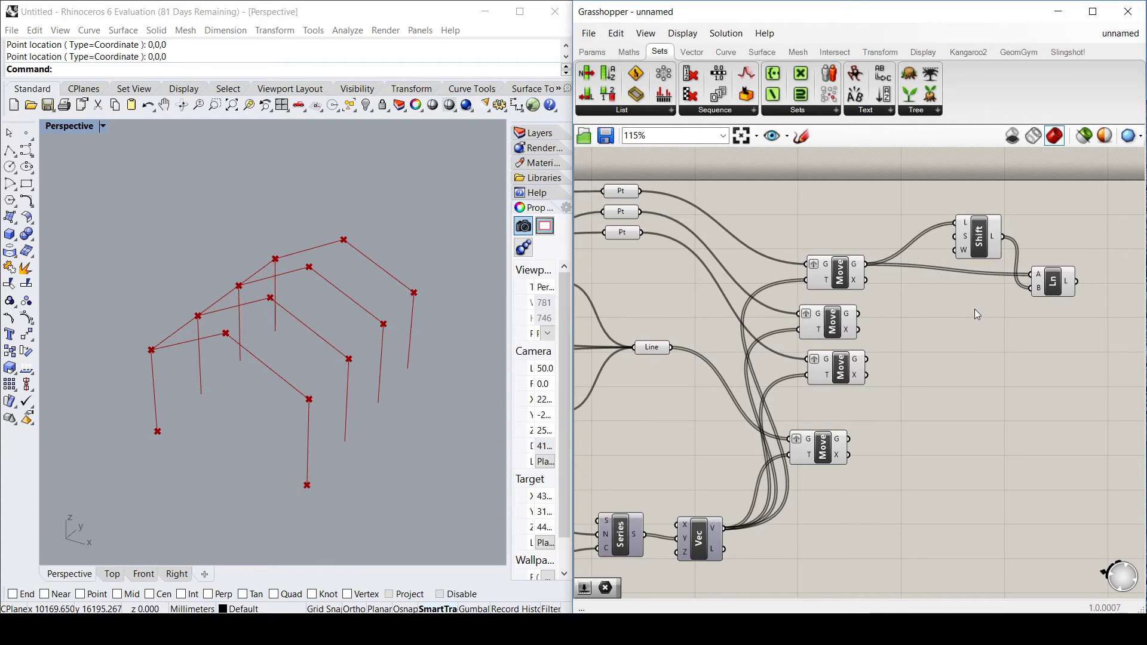
pyautogui.click(985, 250)
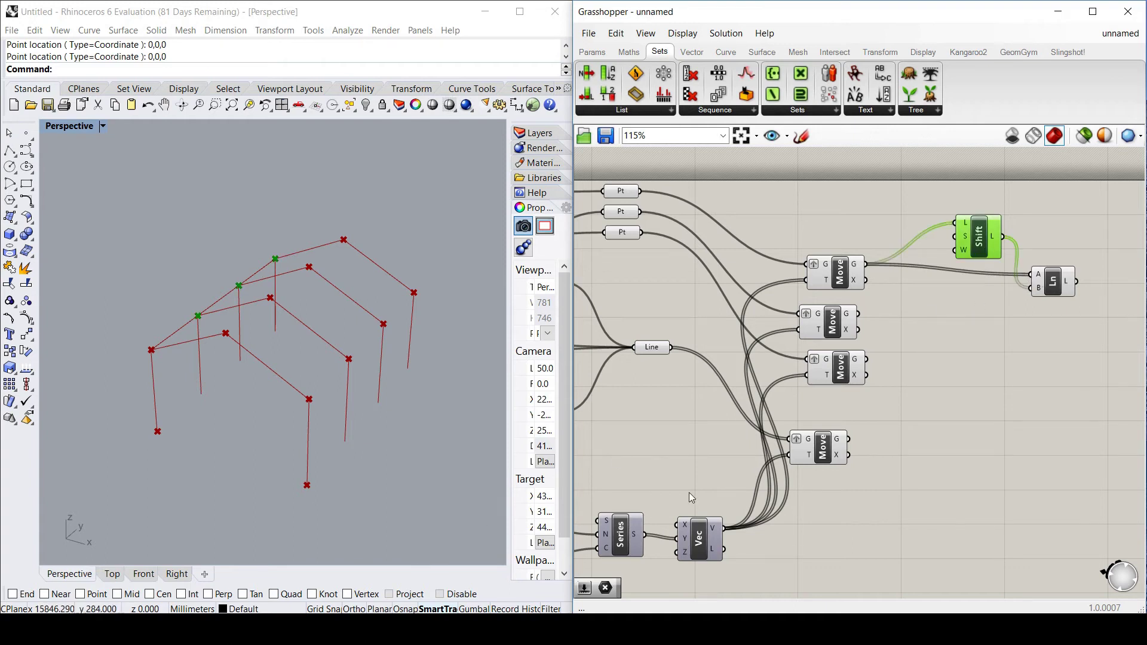
pyautogui.click(1053, 283)
pyautogui.click(987, 242)
pyautogui.keyDown('shift'); pyautogui.click(1052, 283); pyautogui.keyUp('shift')
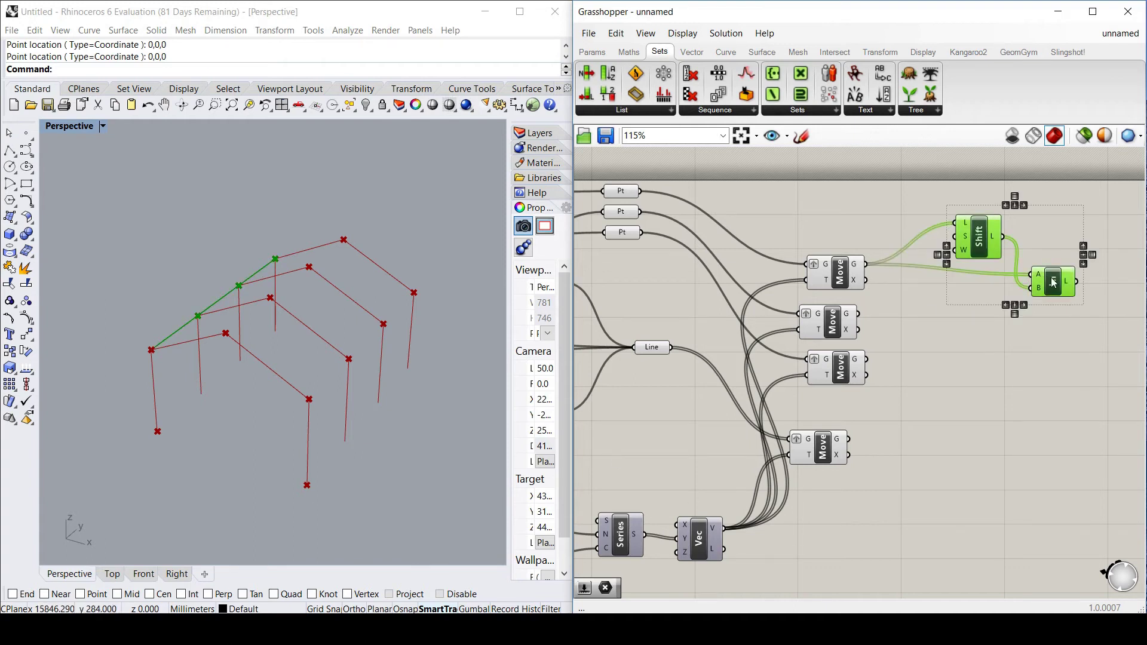
pyautogui.keyDown('alt'); pyautogui.moveTo(1053, 282); pyautogui.dragTo(1046, 371); pyautogui.keyUp('alt')
# - Connect the second point Move's G output to the duplicated Shift List's L input and the duplicated Line's A input
pyautogui.moveTo(858, 314); pyautogui.dragTo(949, 311)
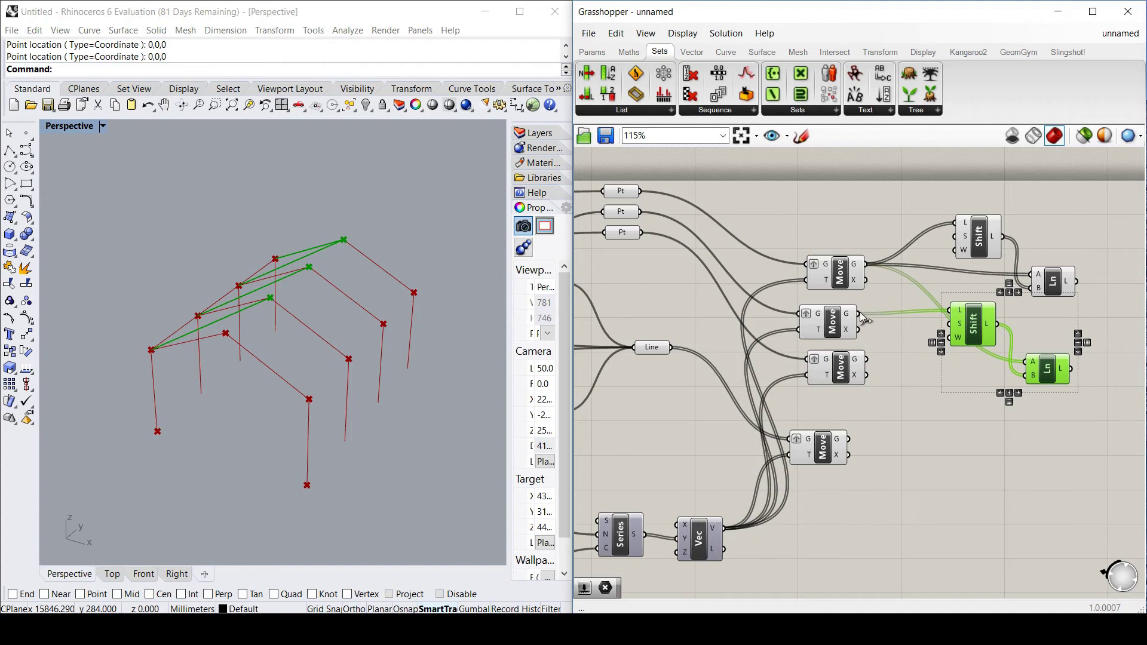
pyautogui.moveTo(860, 314); pyautogui.dragTo(1050, 357)
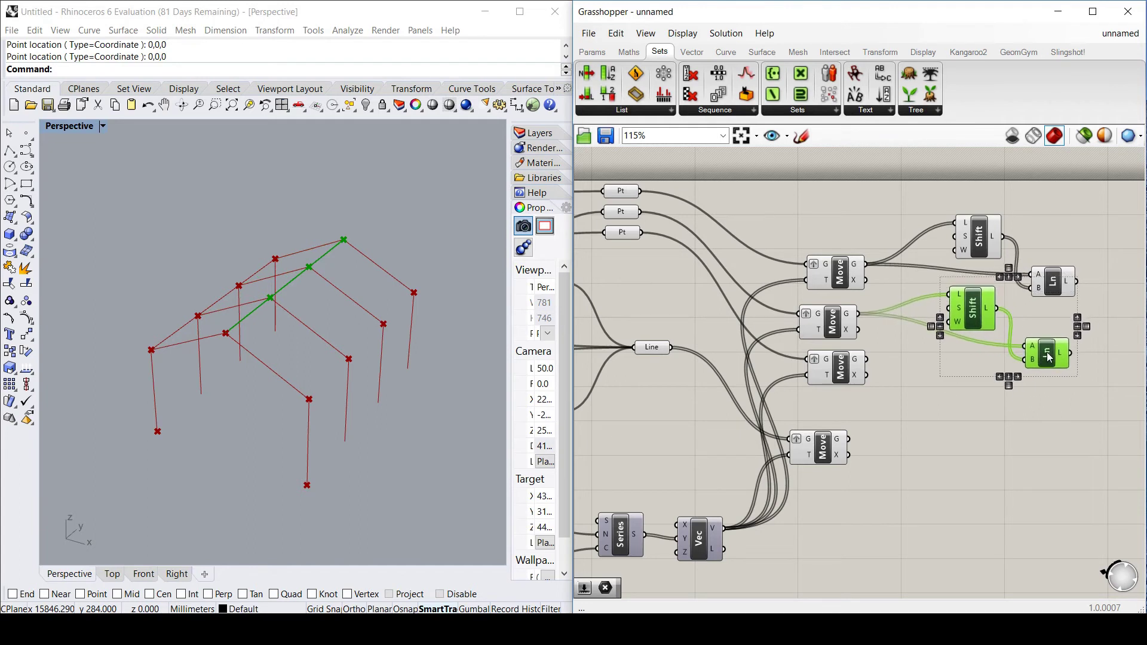
# - Paste a third Shift List and Line pair below the others and feed its L and A inputs from the third point Move's G output
pyautogui.hotkey('ctrl', 'v')
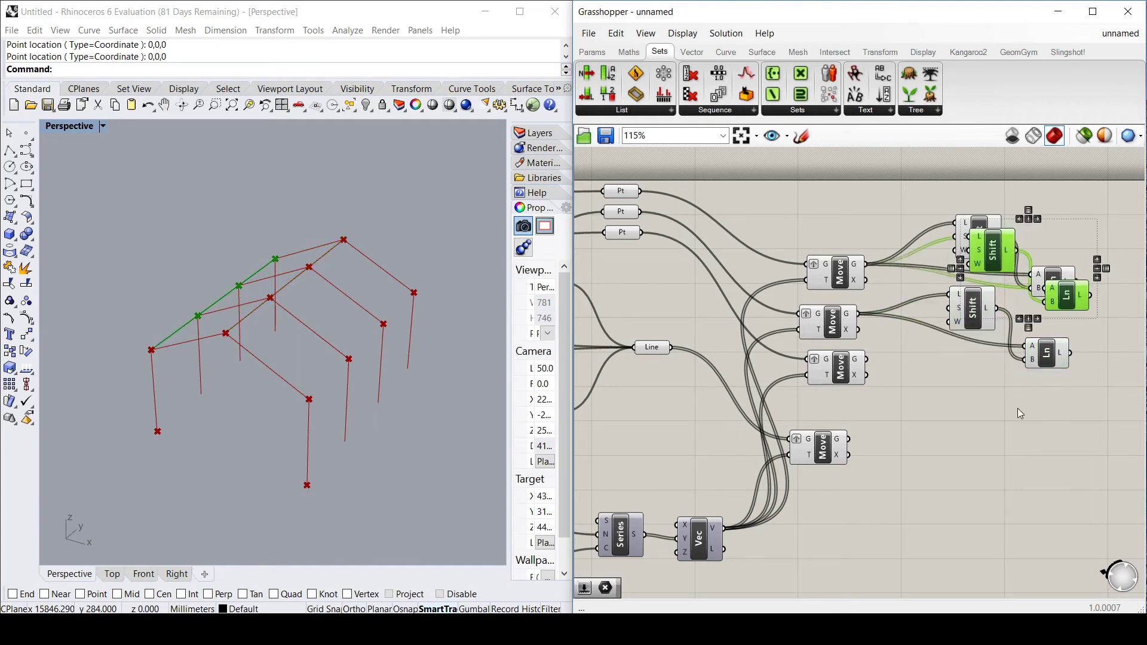
pyautogui.moveTo(986, 251); pyautogui.dragTo(973, 413)
pyautogui.moveTo(866, 359); pyautogui.dragTo(929, 389)
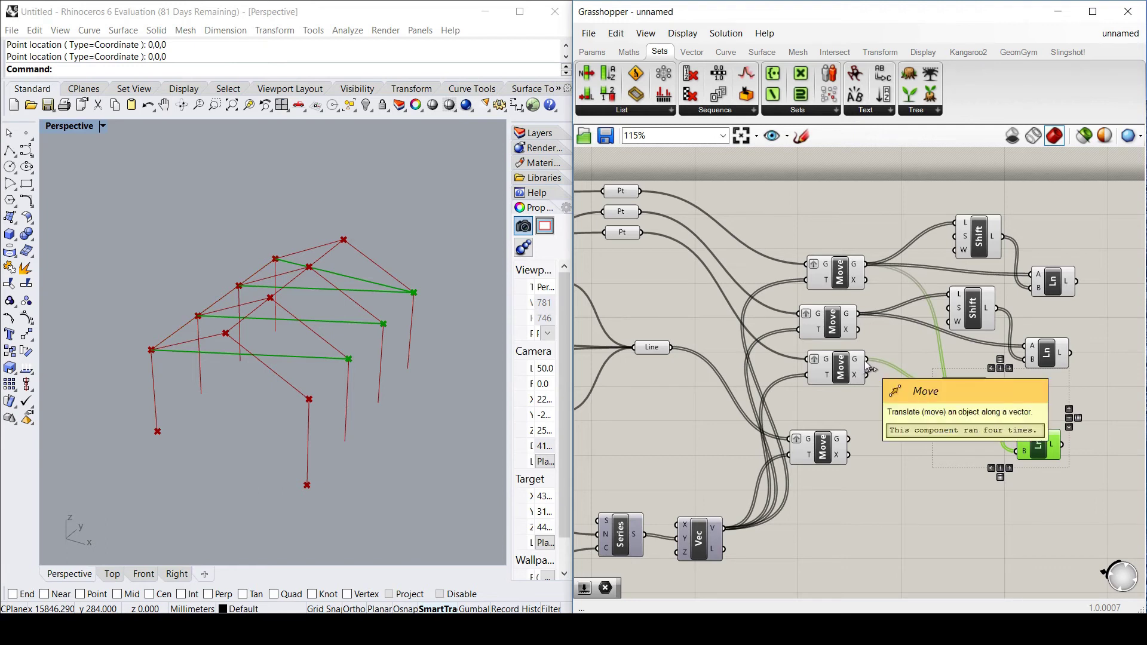
pyautogui.moveTo(866, 359); pyautogui.dragTo(1016, 452)
pyautogui.click(1044, 399)
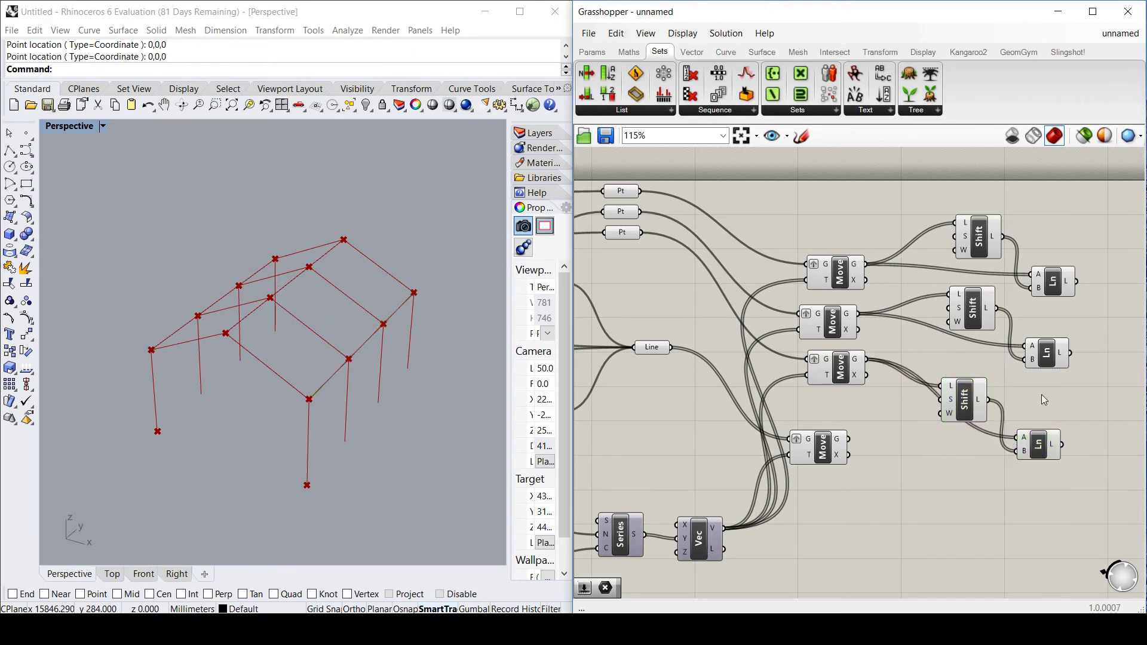
# - Test the parametric frames by setting the wall height to 4894 and the width to 6050
pyautogui.scroll(-1, 972, 318)
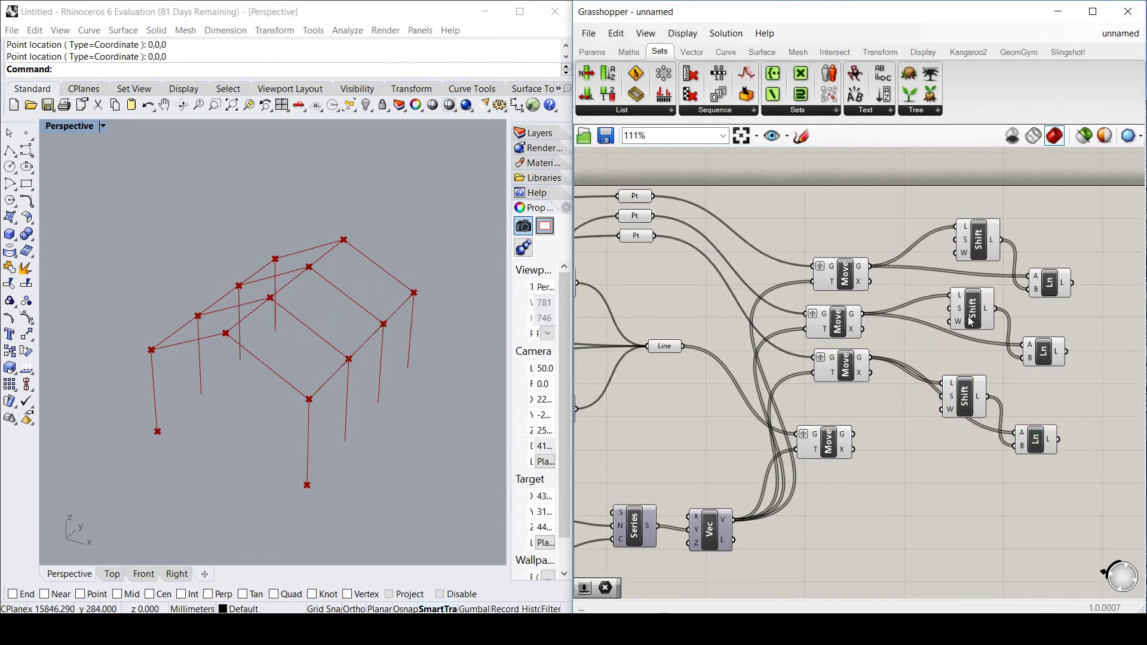
pyautogui.scroll(-5, 972, 319)
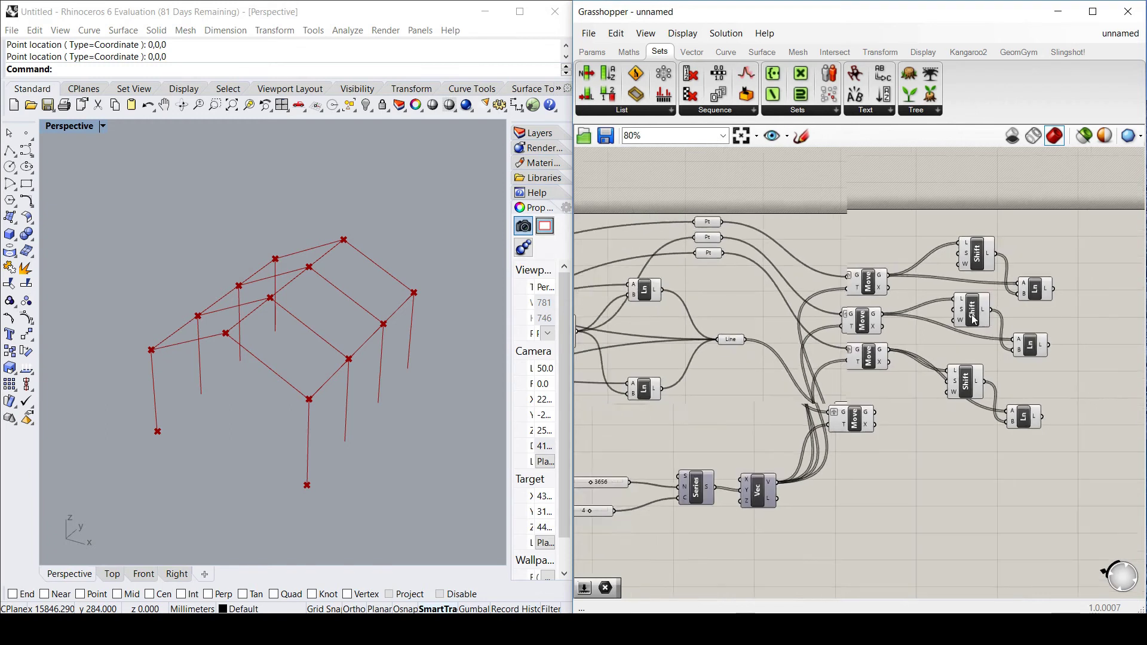
pyautogui.scroll(2, 657, 343)
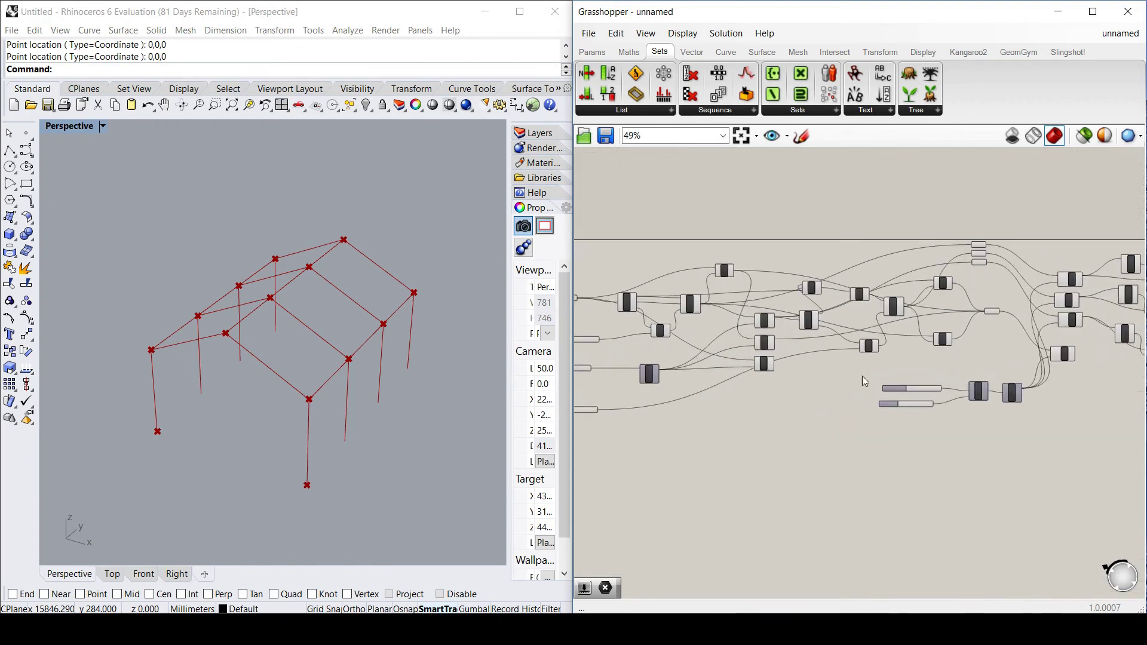
pyautogui.scroll(-2, 803, 395)
pyautogui.scroll(6, 719, 376)
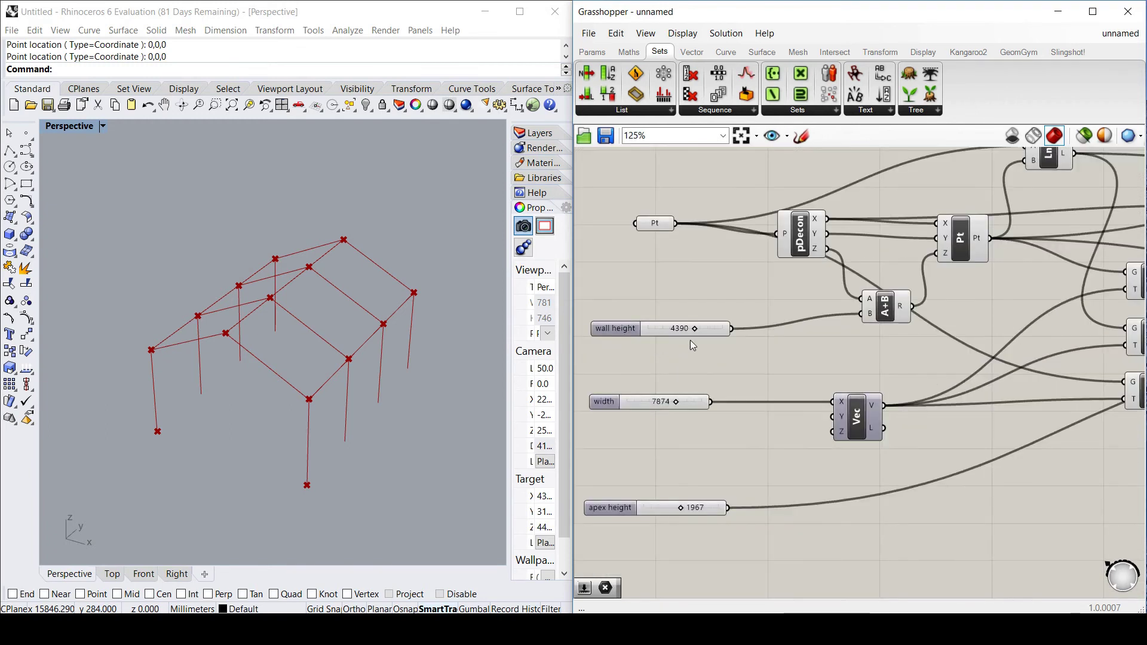
pyautogui.moveTo(694, 333); pyautogui.dragTo(700, 331)
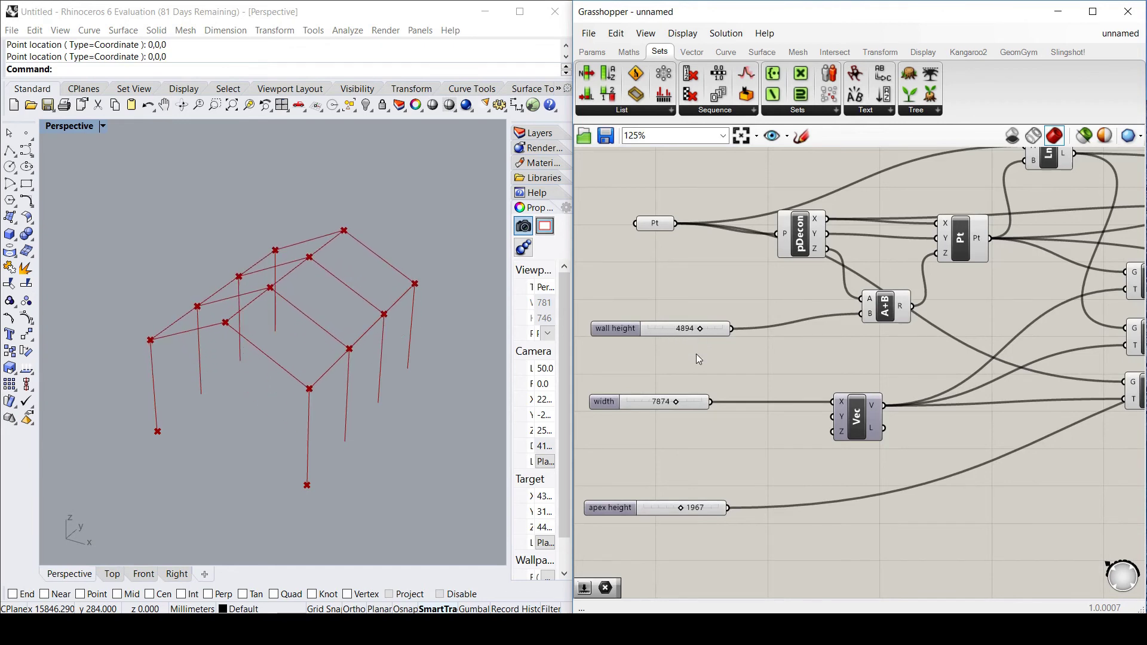
pyautogui.moveTo(679, 401)
pyautogui.mouseDown()
pyautogui.moveTo(650, 410)
pyautogui.moveTo(668, 413)
pyautogui.mouseUp()
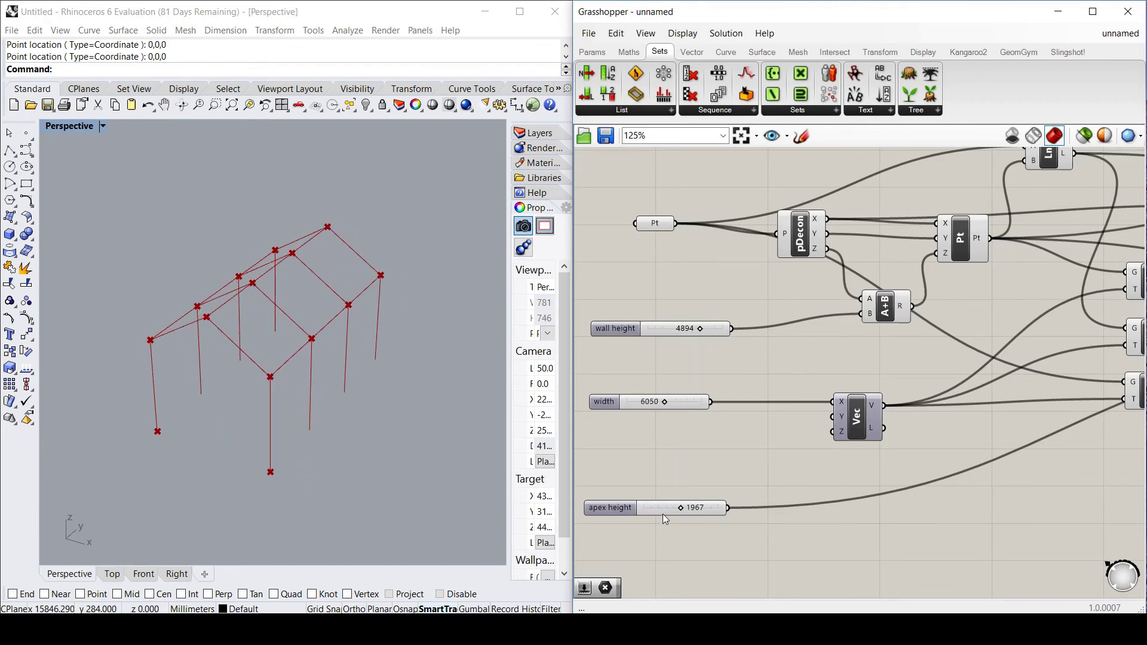
pyautogui.moveTo(680, 509); pyautogui.dragTo(682, 420)
# - Set the frame spacing to 3896 and the number of frames to 3
pyautogui.scroll(-3, 682, 420)
pyautogui.scroll(5, 849, 436)
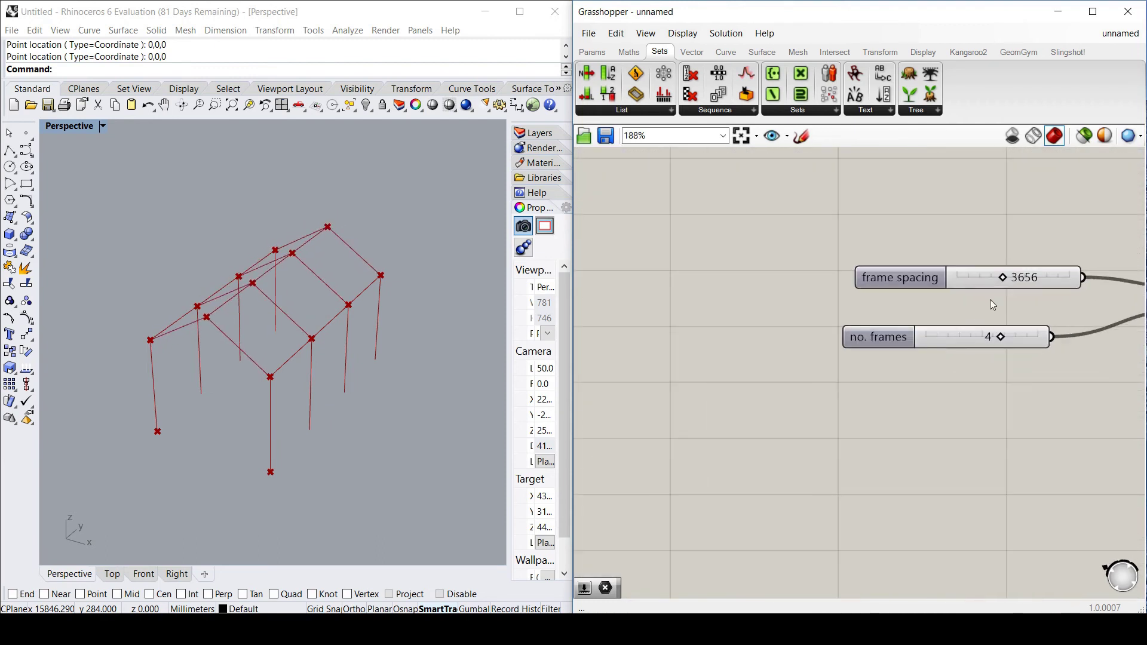
pyautogui.moveTo(1004, 284)
pyautogui.mouseDown()
pyautogui.moveTo(1029, 282)
pyautogui.moveTo(1006, 281)
pyautogui.mouseUp()
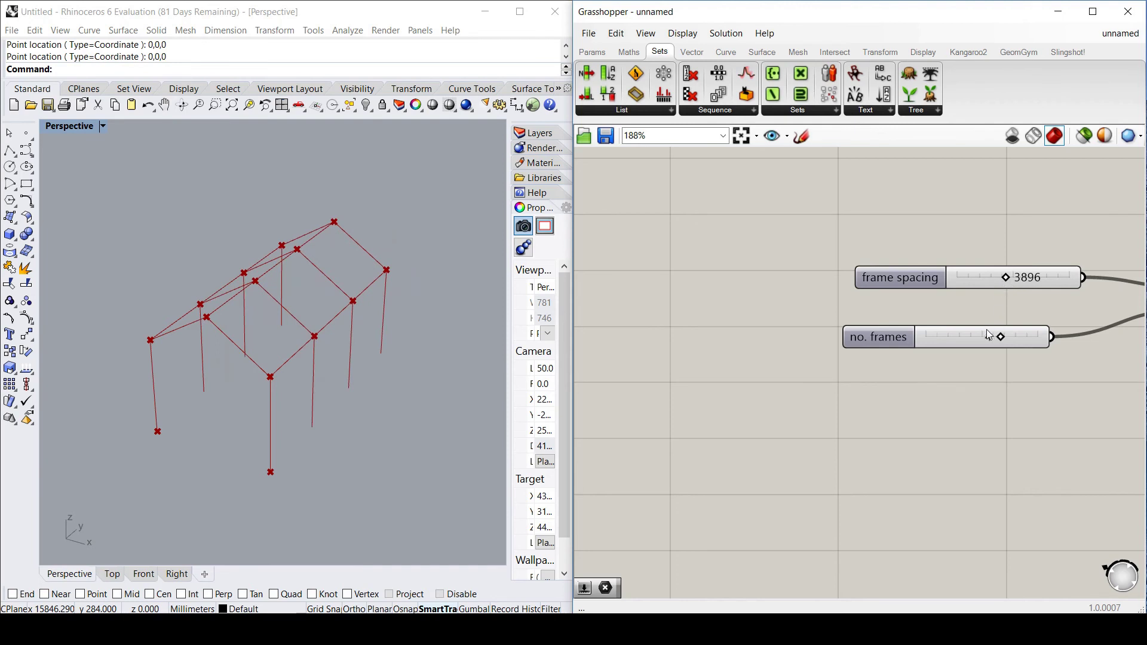
pyautogui.moveTo(999, 339)
pyautogui.mouseDown()
pyautogui.moveTo(970, 341)
pyautogui.moveTo(1037, 338)
pyautogui.moveTo(970, 339)
pyautogui.moveTo(1012, 336)
pyautogui.moveTo(983, 339)
pyautogui.mouseUp()
# - Set the width to 8546 and the apex height to 2767
pyautogui.scroll(-5, 862, 357)
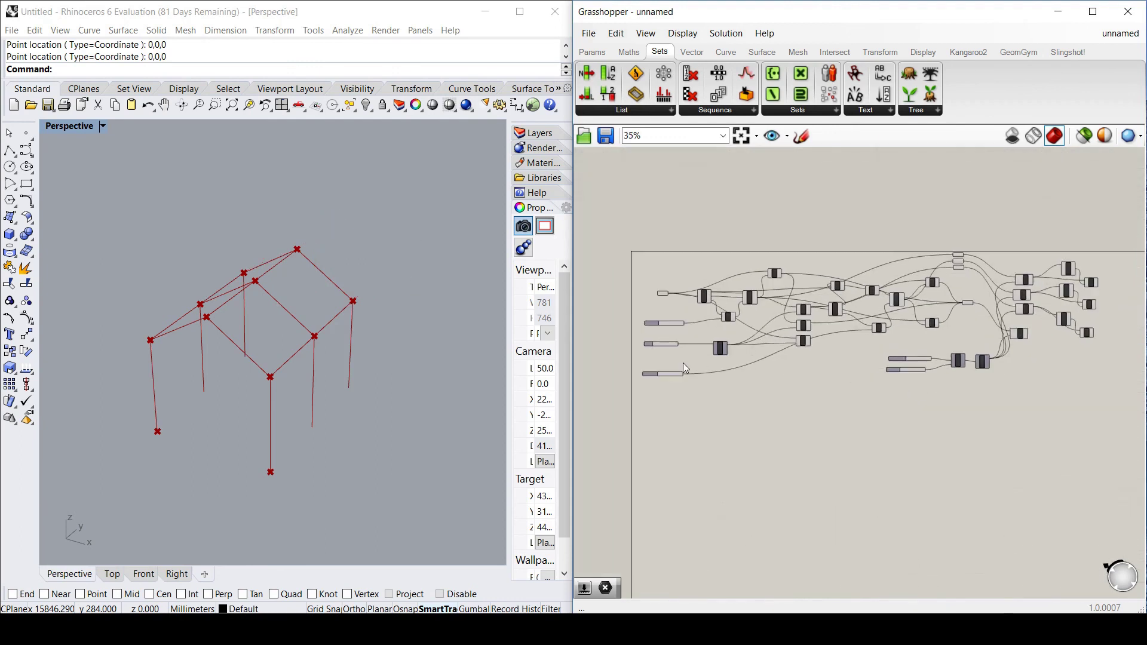
pyautogui.scroll(4, 655, 306)
pyautogui.moveTo(692, 306); pyautogui.dragTo(709, 307)
pyautogui.moveTo(708, 413); pyautogui.dragTo(724, 414)
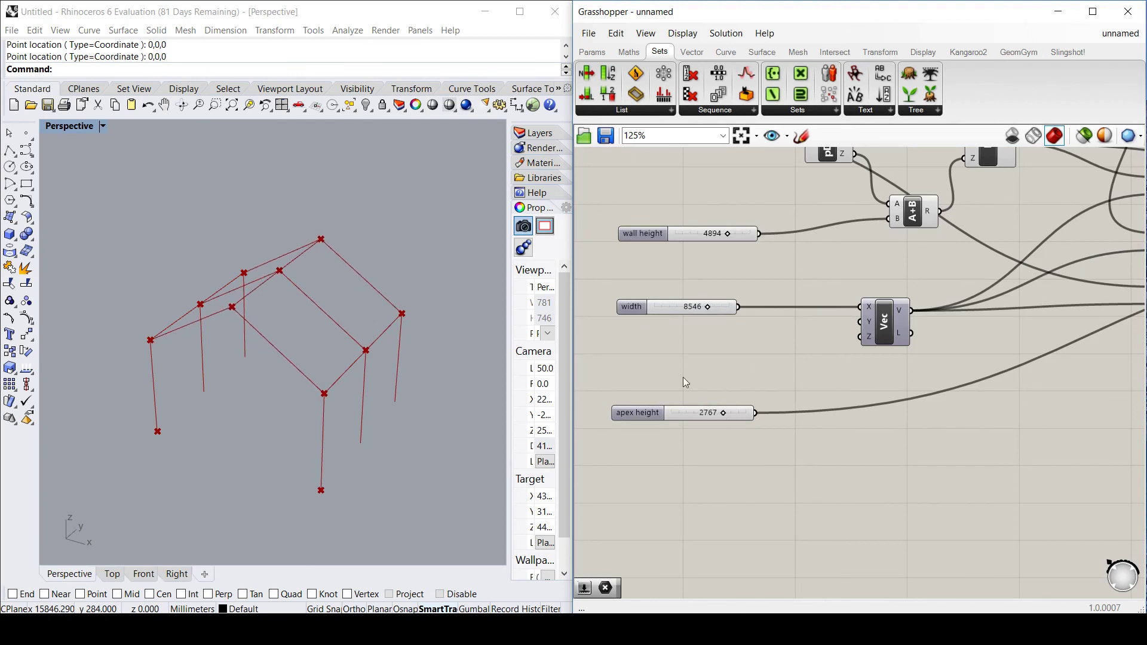
# - Set the number of frames to 4 and the frame spacing to 5251
pyautogui.scroll(-4, 675, 373)
pyautogui.scroll(5, 670, 375)
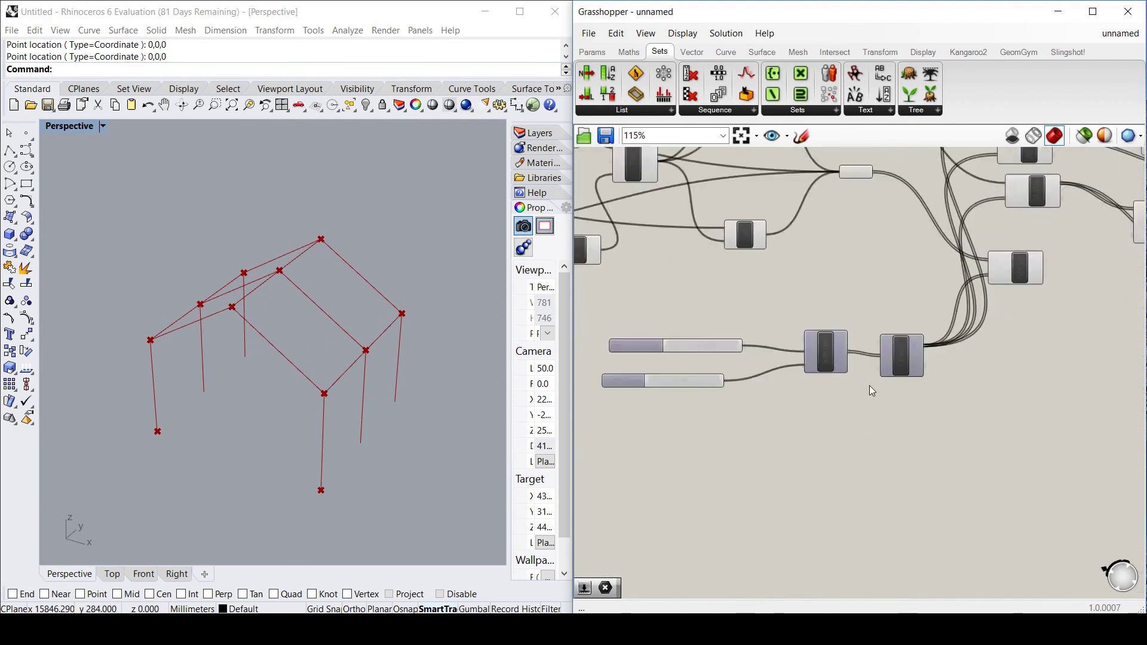
pyautogui.scroll(-3, 803, 324)
pyautogui.scroll(6, 854, 405)
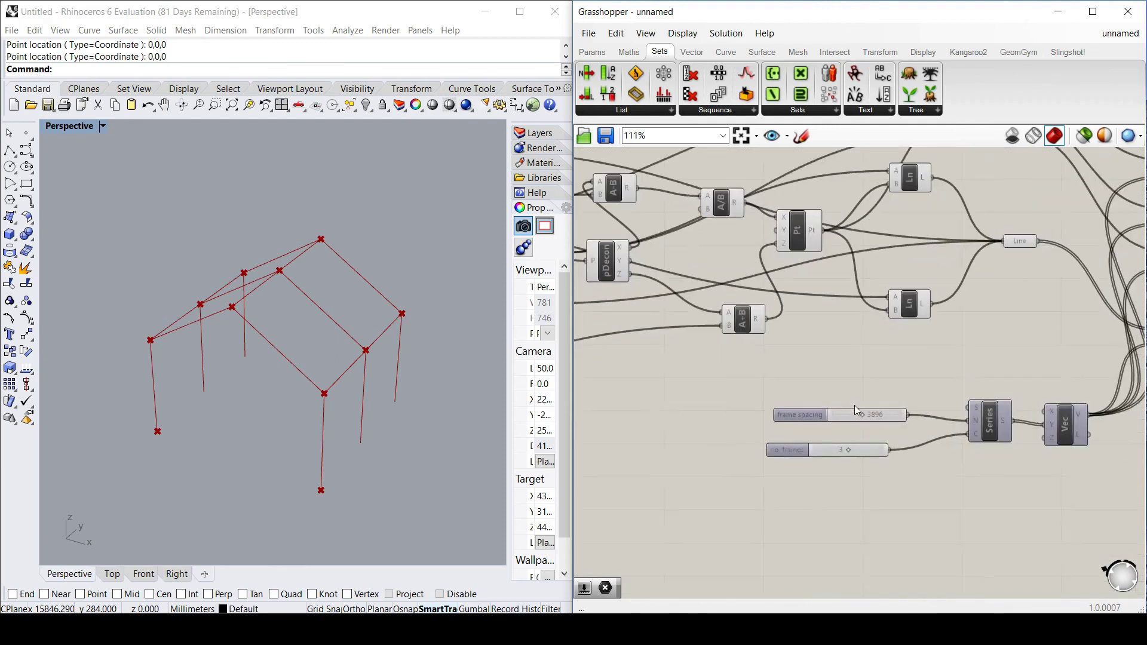
pyautogui.moveTo(866, 421)
pyautogui.mouseDown()
pyautogui.moveTo(814, 417)
pyautogui.moveTo(878, 414)
pyautogui.moveTo(855, 418)
pyautogui.mouseUp()
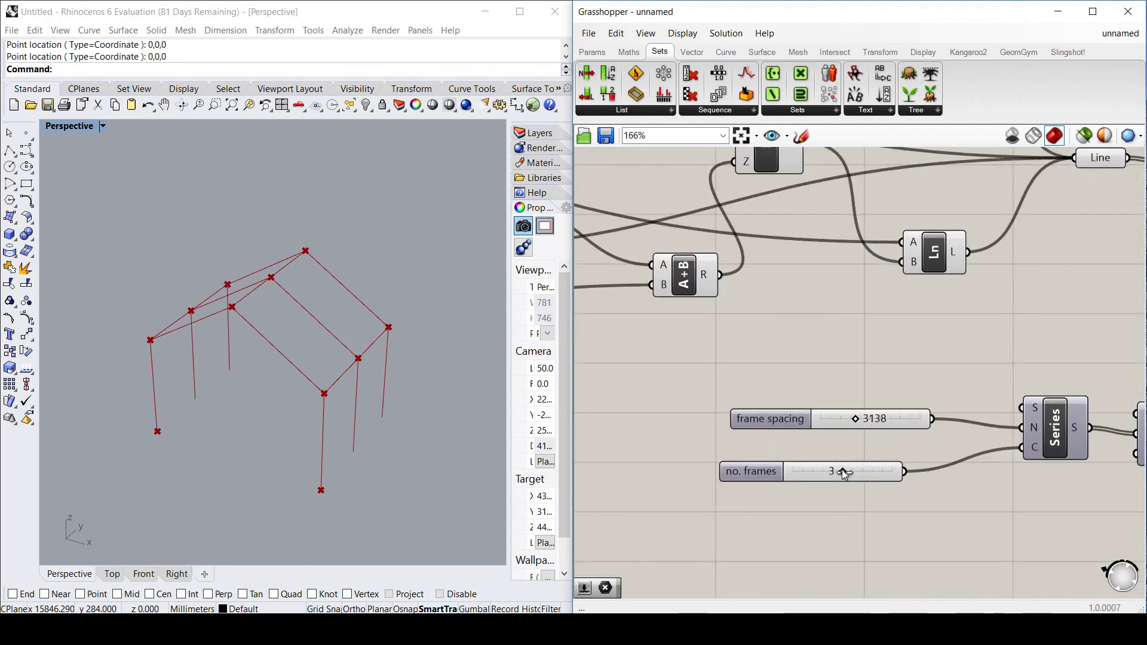
pyautogui.moveTo(842, 471)
pyautogui.mouseDown()
pyautogui.moveTo(885, 474)
pyautogui.moveTo(861, 472)
pyautogui.mouseUp()
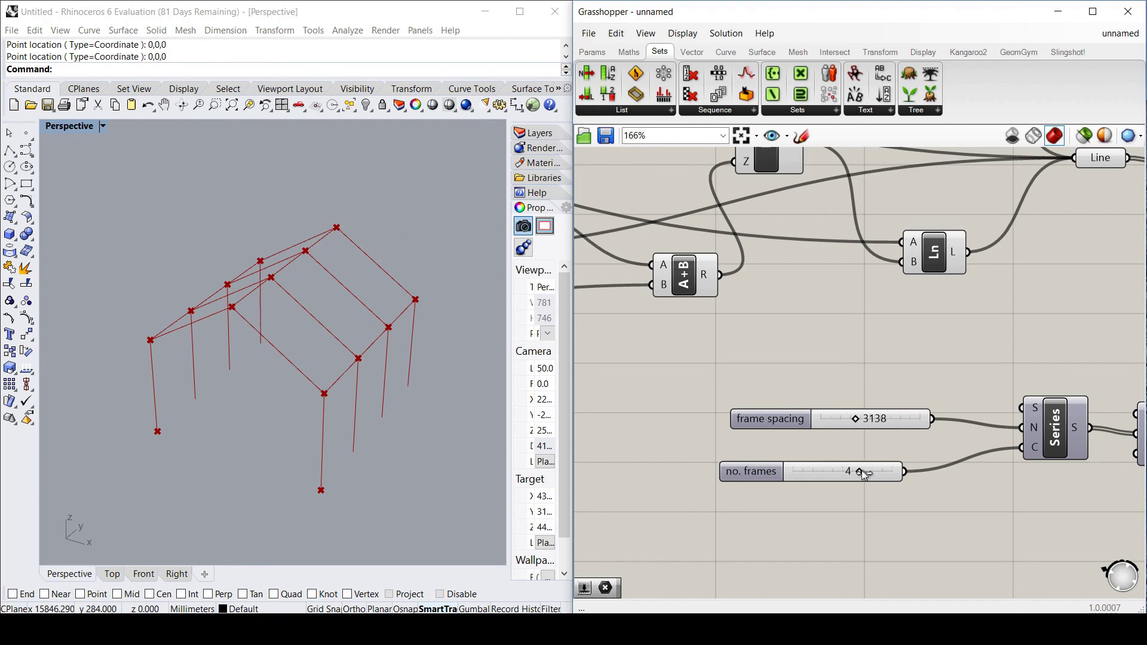
pyautogui.moveTo(856, 418); pyautogui.dragTo(881, 428)
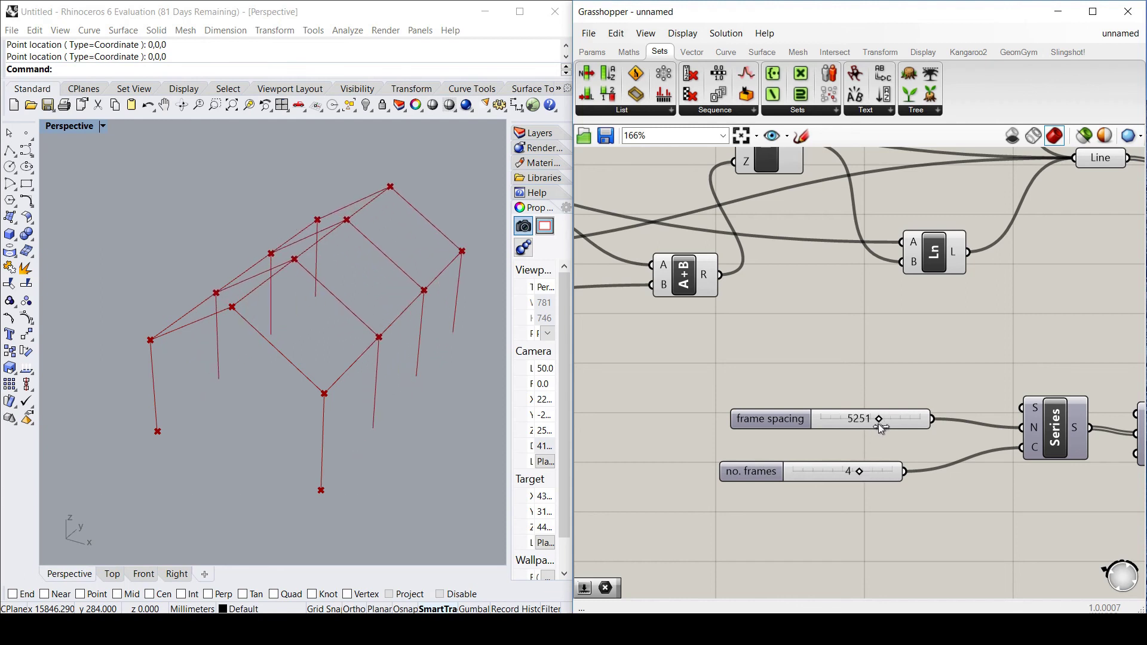